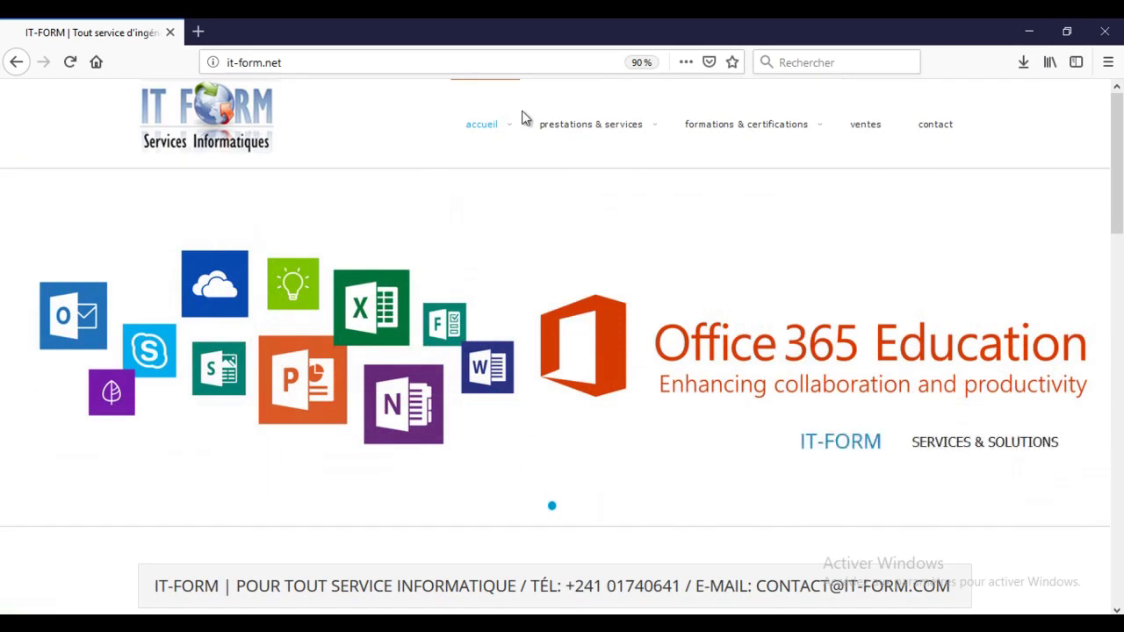
- Look through the site's main menu entries, including the submenus for accueil, prestations & services, and formations & certifications
mouse_move(508, 137)
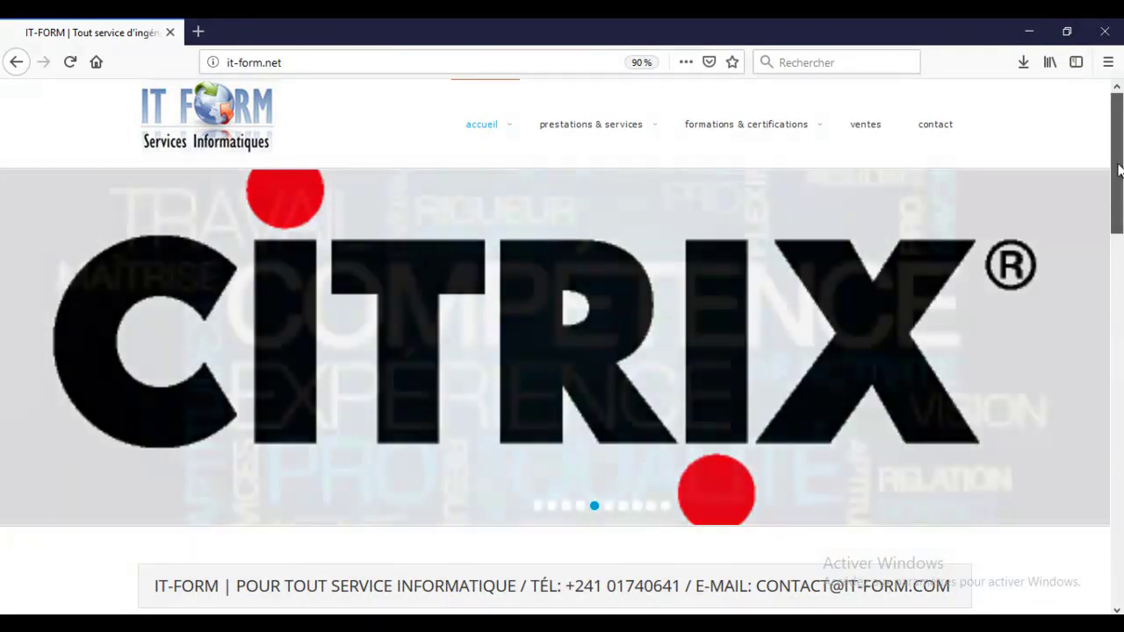
left_click_drag(1120, 164, 1120, 132)
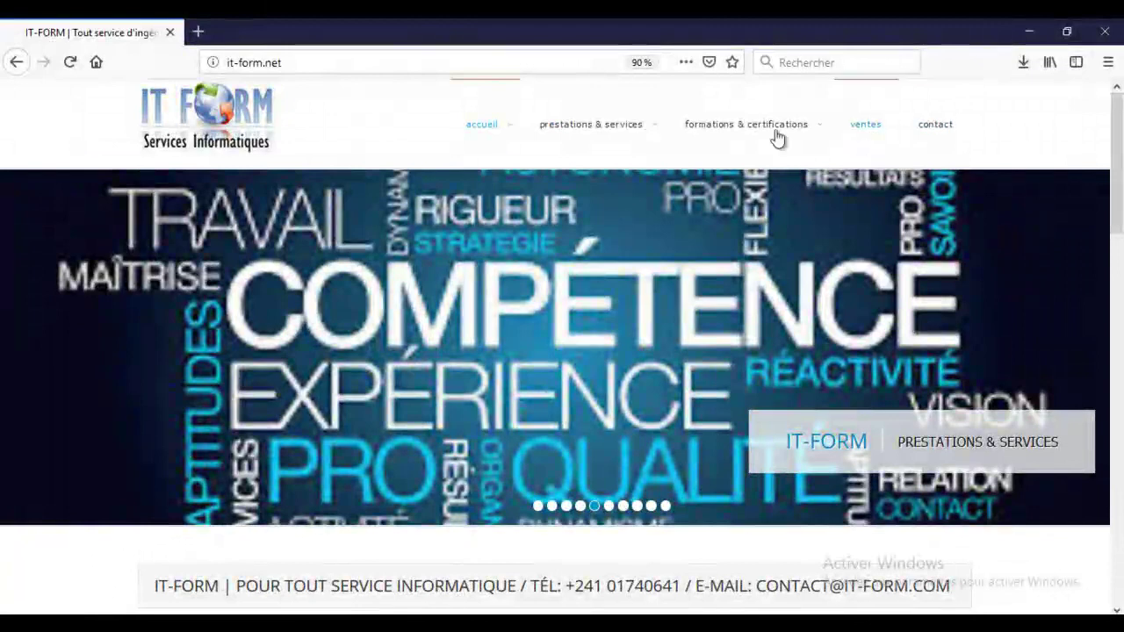
mouse_move(496, 117)
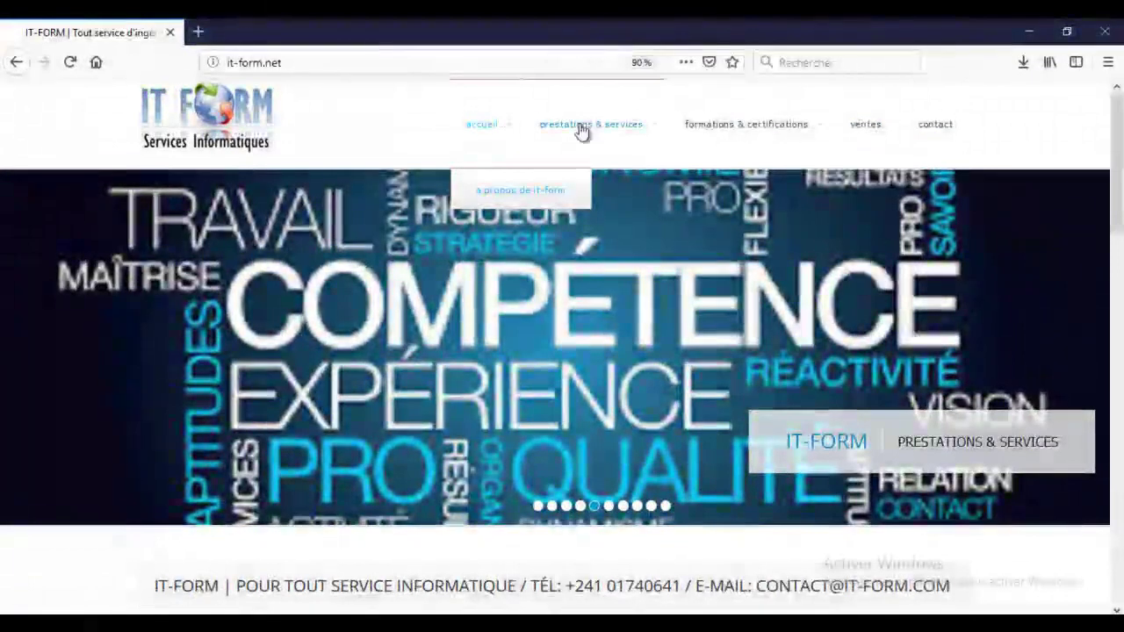
mouse_move(651, 133)
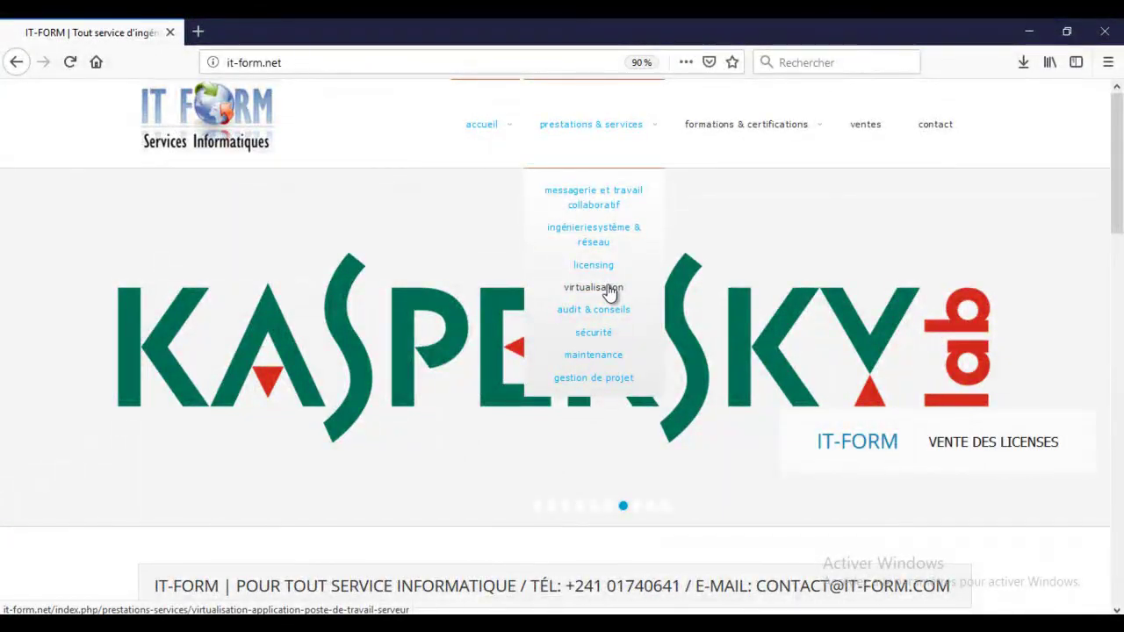
mouse_move(731, 133)
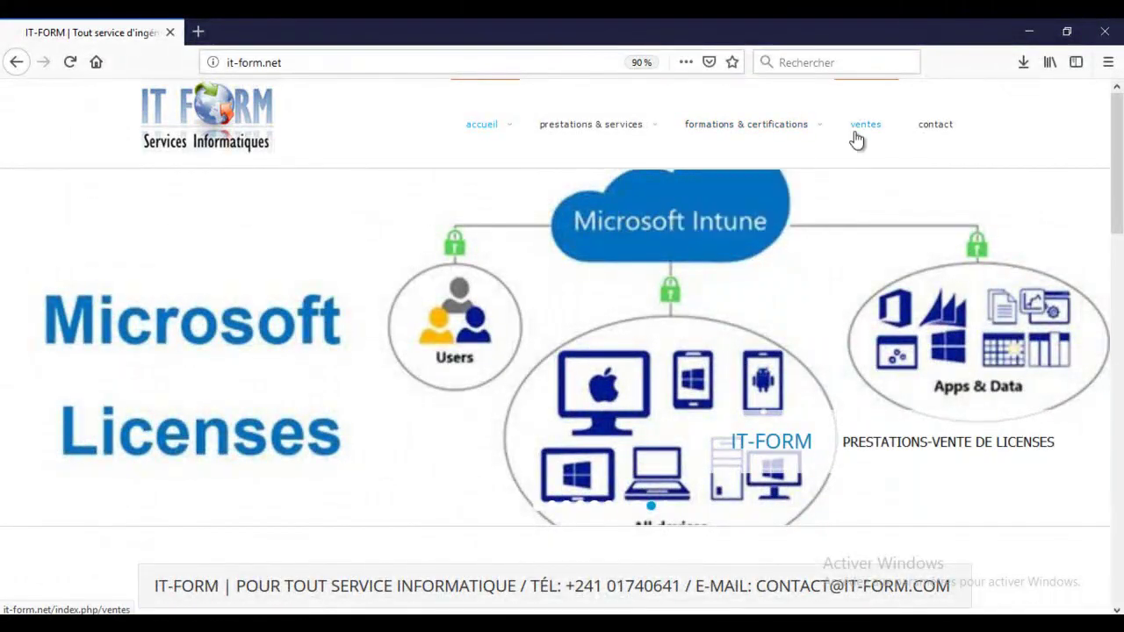
mouse_move(813, 132)
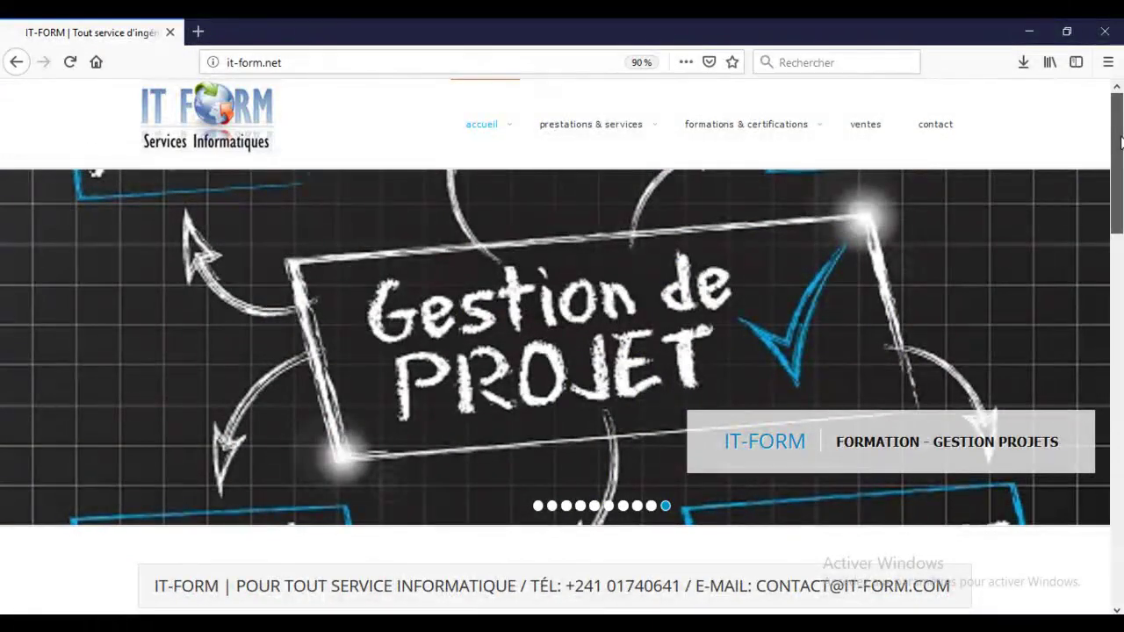
- Go through the home page's article sections and open the full Cisco article
left_click_drag(1121, 143, 1121, 158)
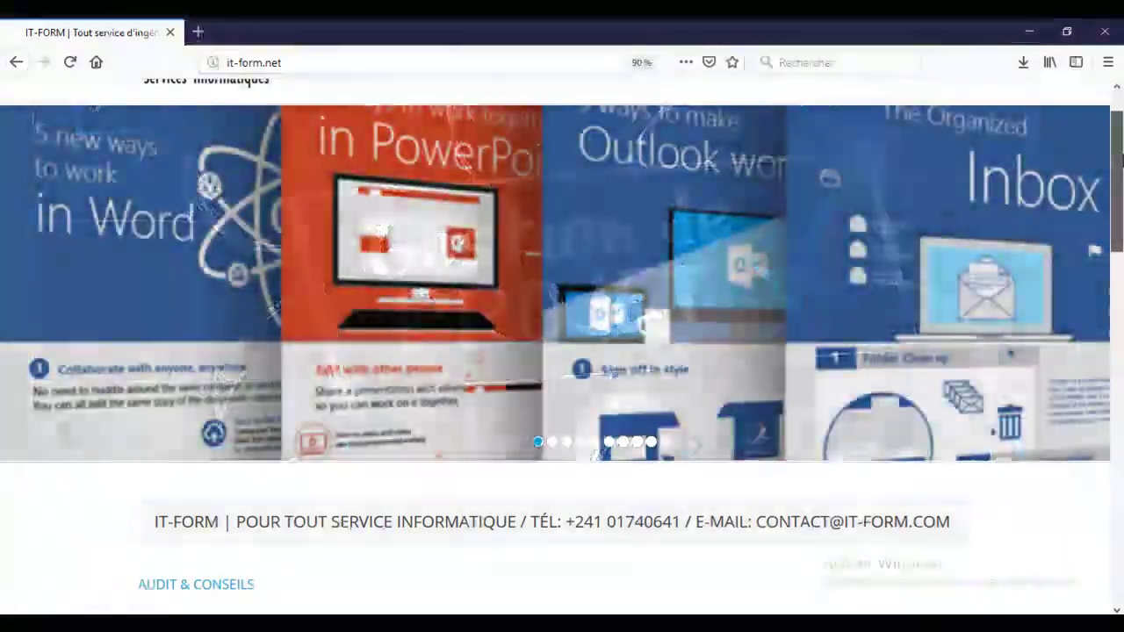
left_click_drag(1121, 158, 1121, 129)
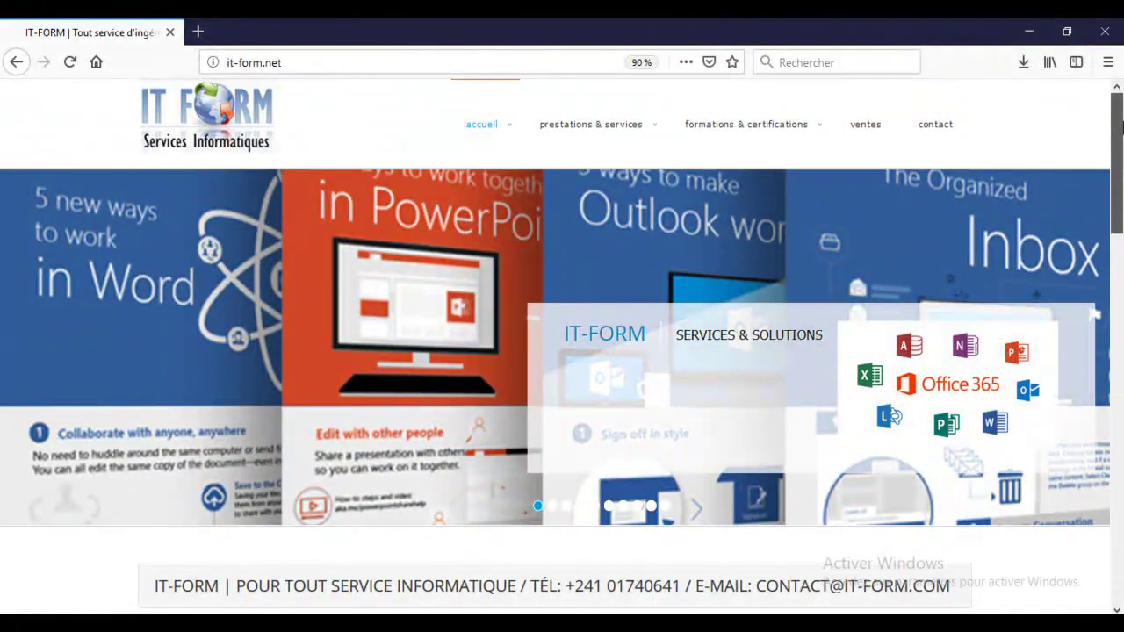
left_click_drag(1120, 129, 1122, 268)
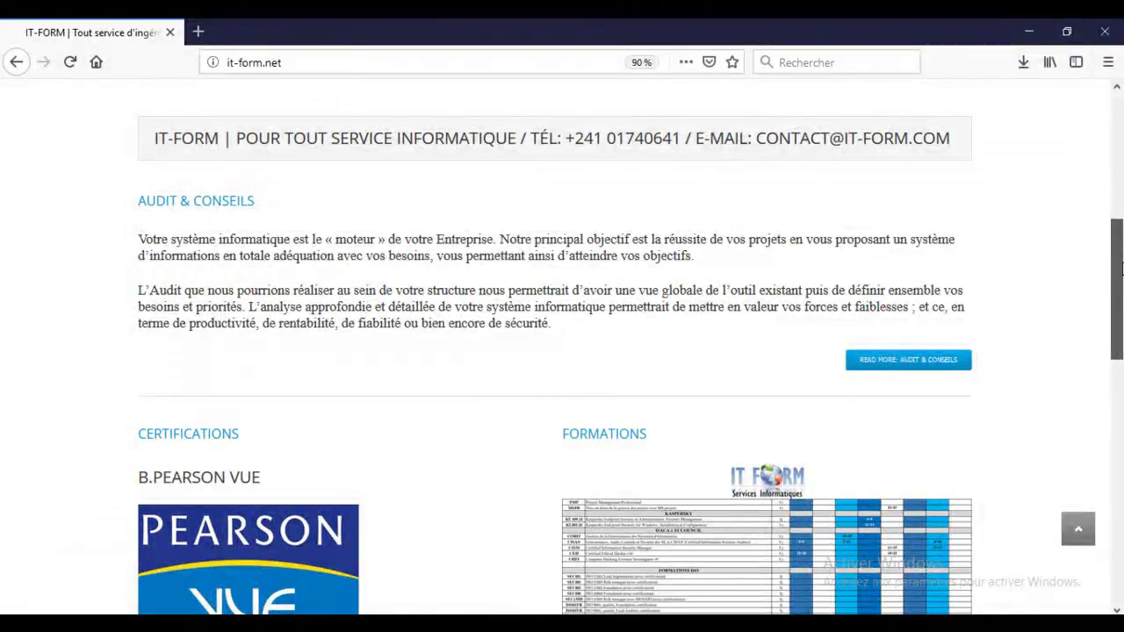
left_click_drag(1122, 268, 1122, 314)
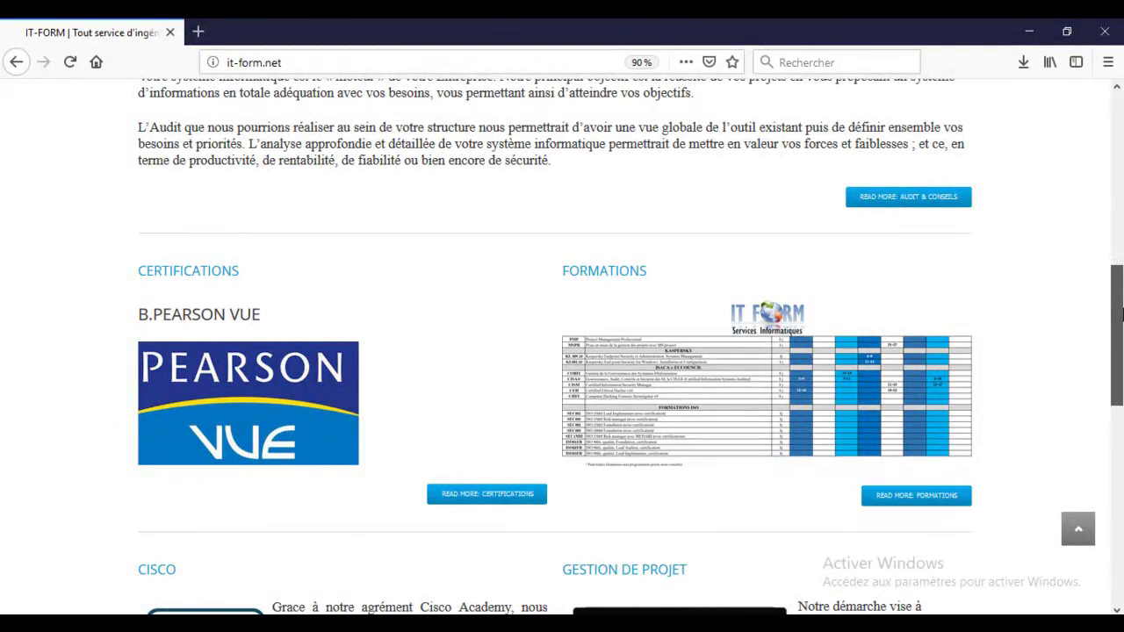
left_click_drag(1121, 313, 1122, 406)
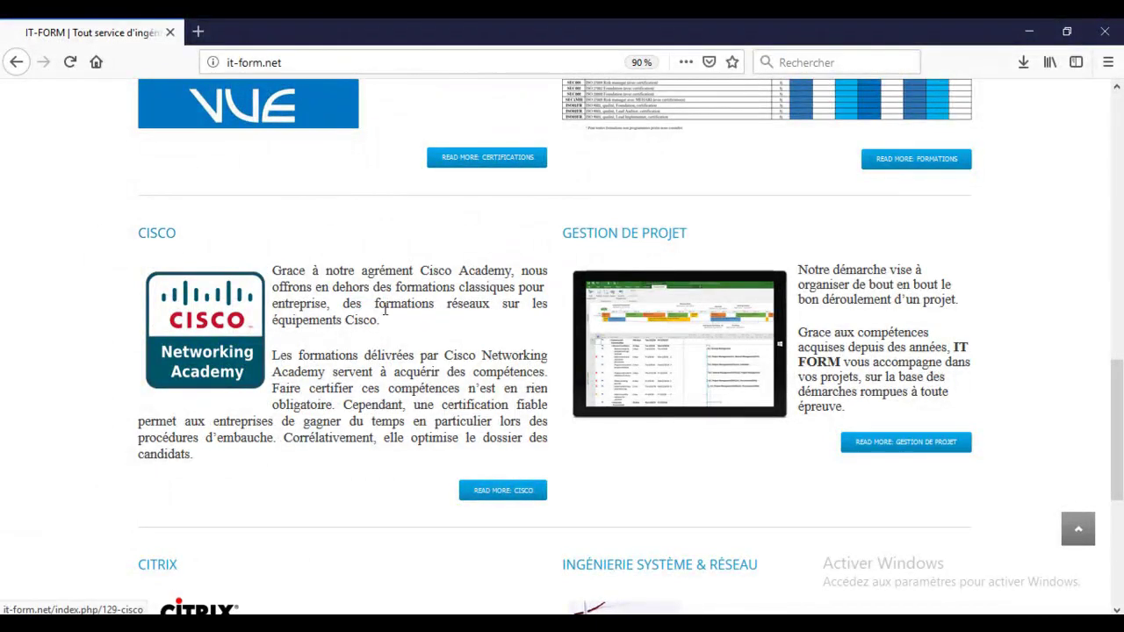
left_click(495, 492)
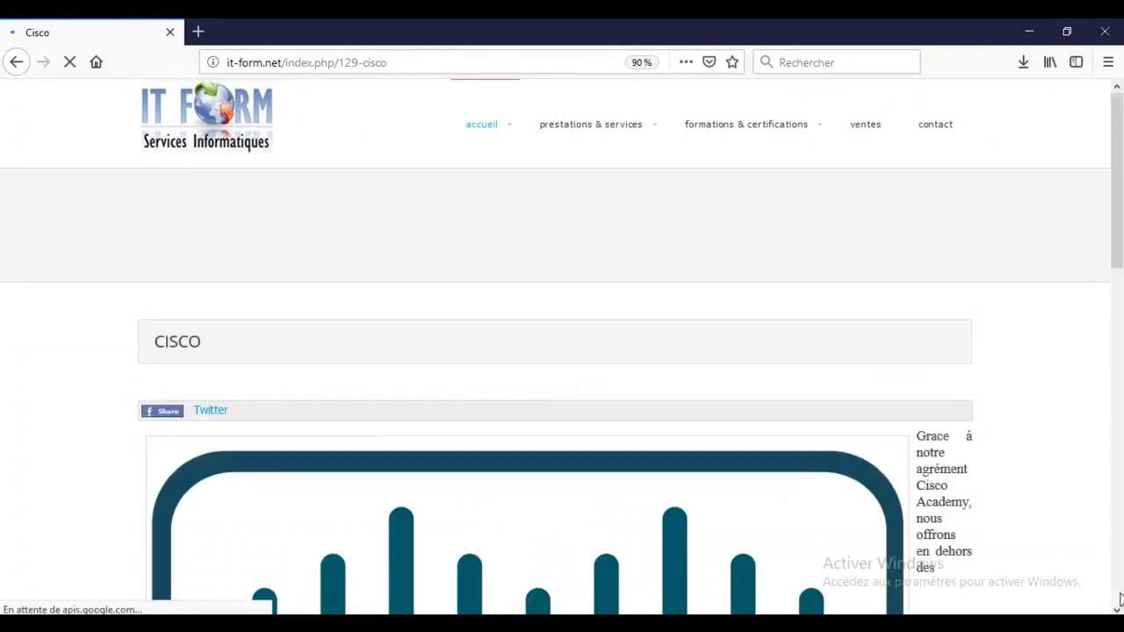
- Read the Cisco article through to the CCENT and CCNA certification descriptions, and return to its social sharing options
scroll(1117, 609, "down", 2)
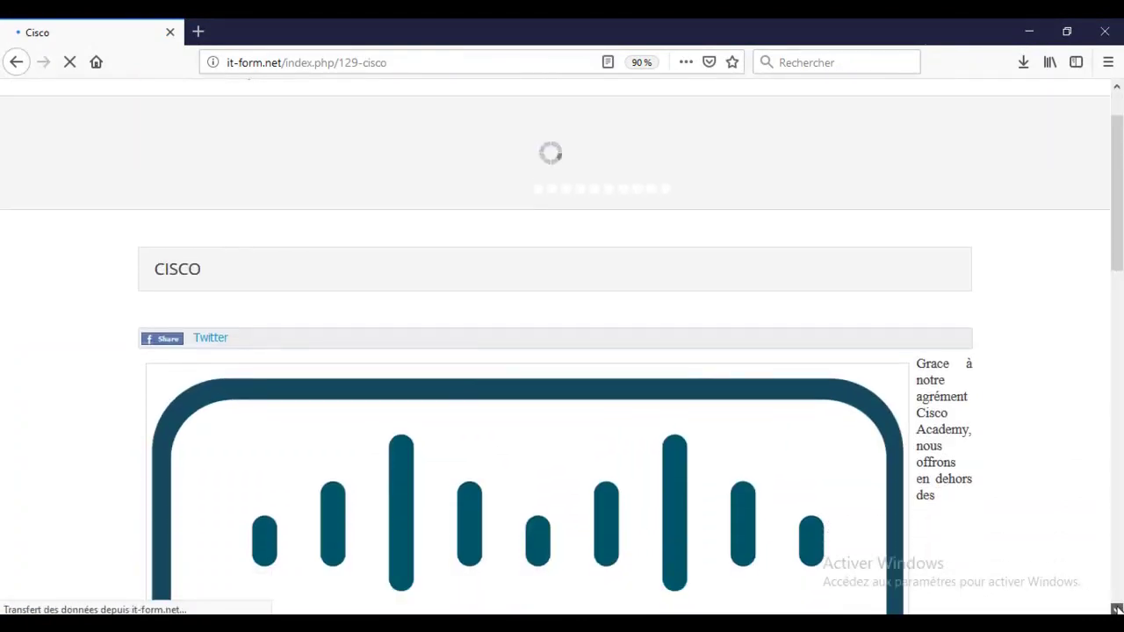
scroll(1118, 609, "down", 1)
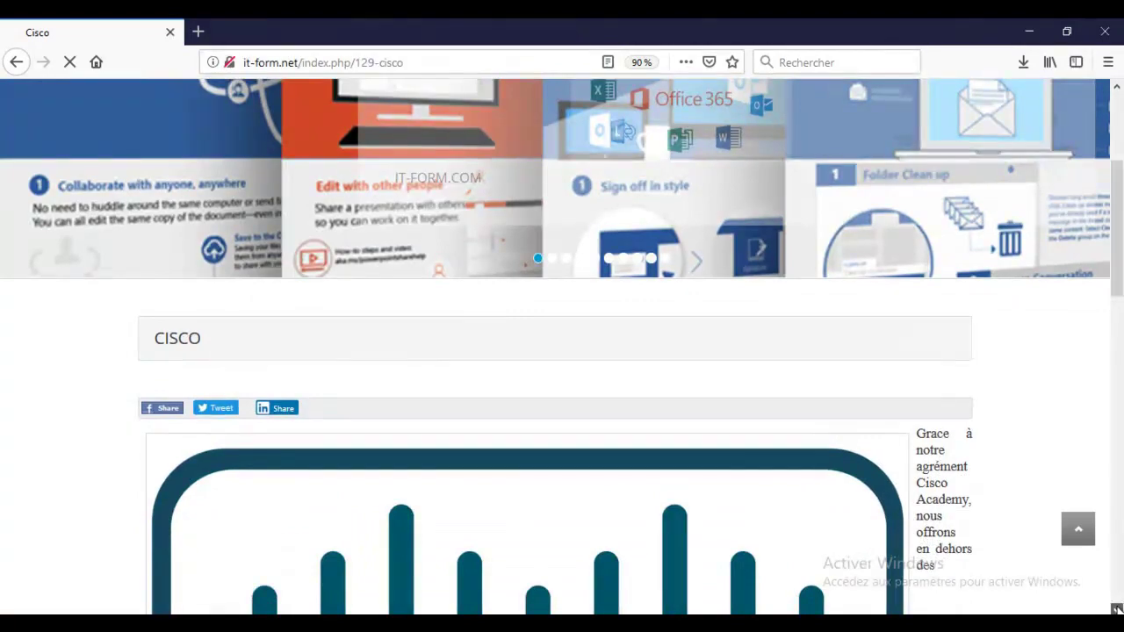
scroll(1117, 608, "down", 2)
scroll(1117, 609, "down", 6)
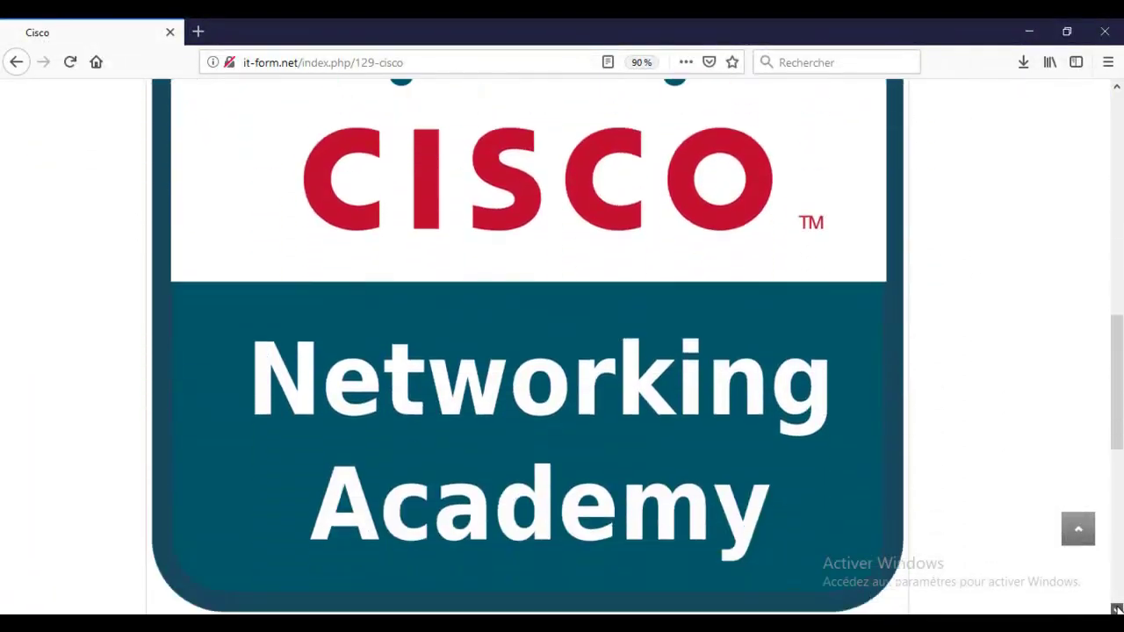
scroll(1117, 608, "down", 3)
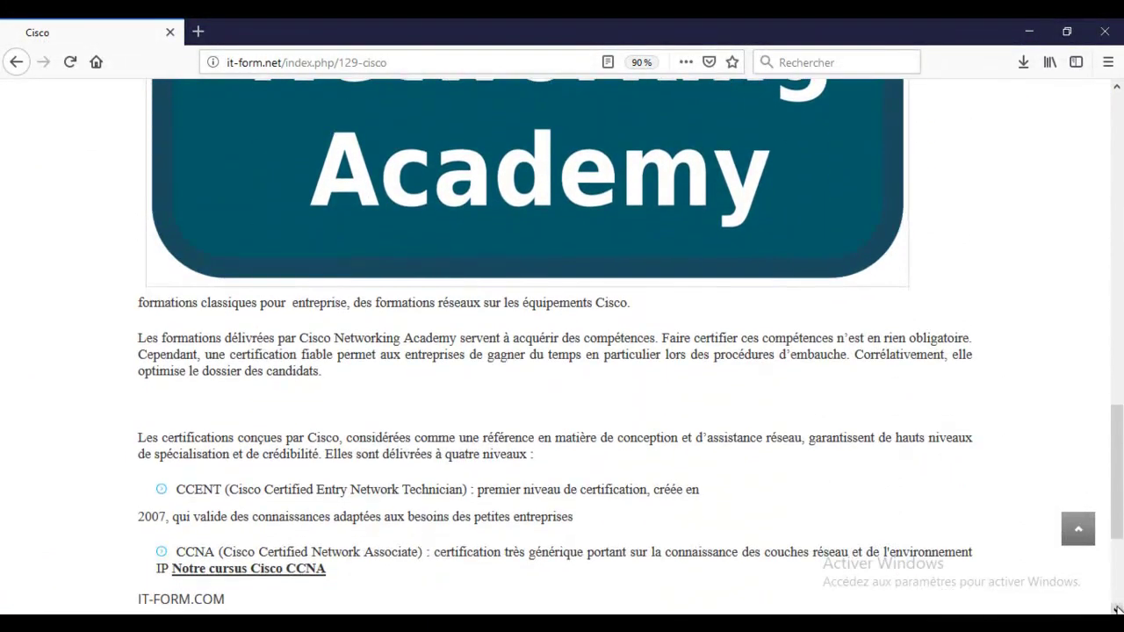
scroll(1117, 609, "down", 1)
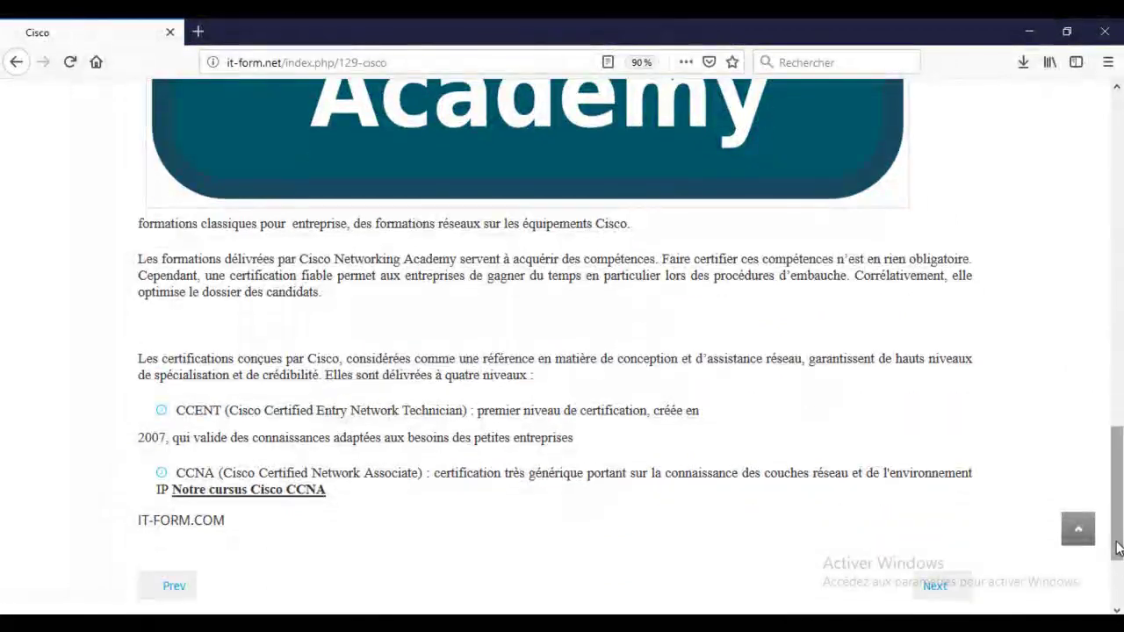
left_click_drag(1118, 544, 1118, 303)
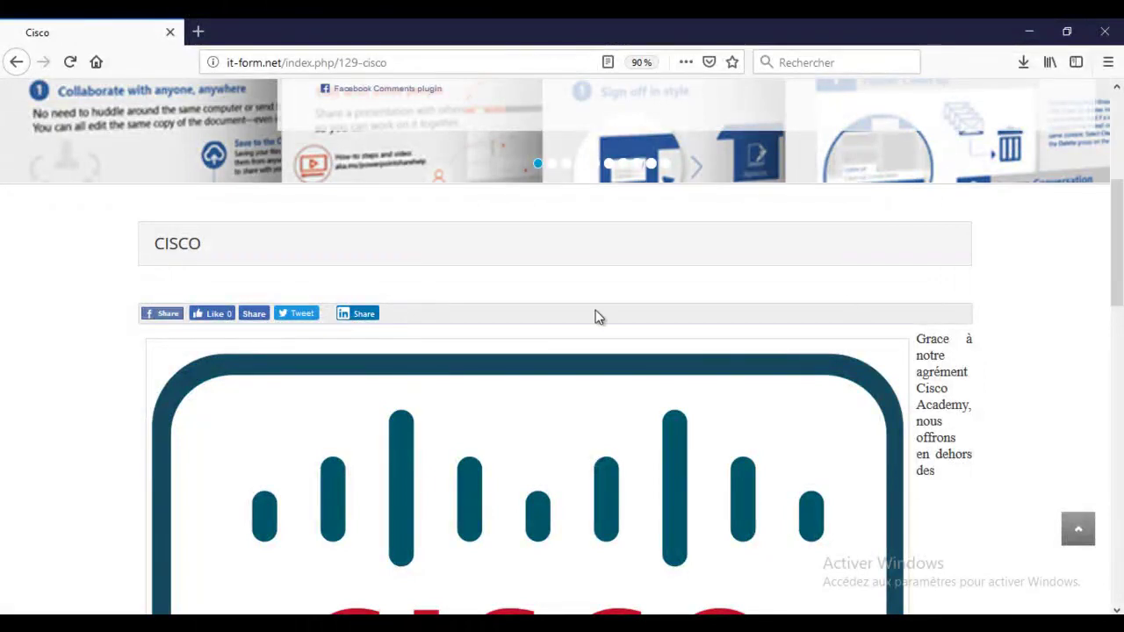
- Try to share the Cisco article on Facebook and on LinkedIn
left_click(168, 317)
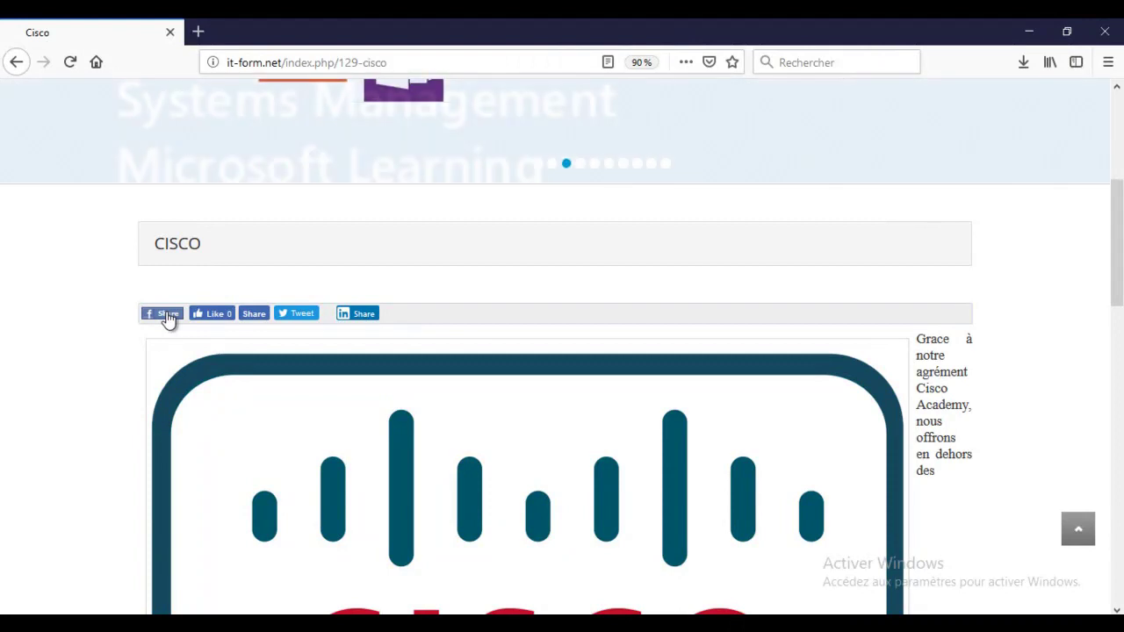
left_click(168, 316)
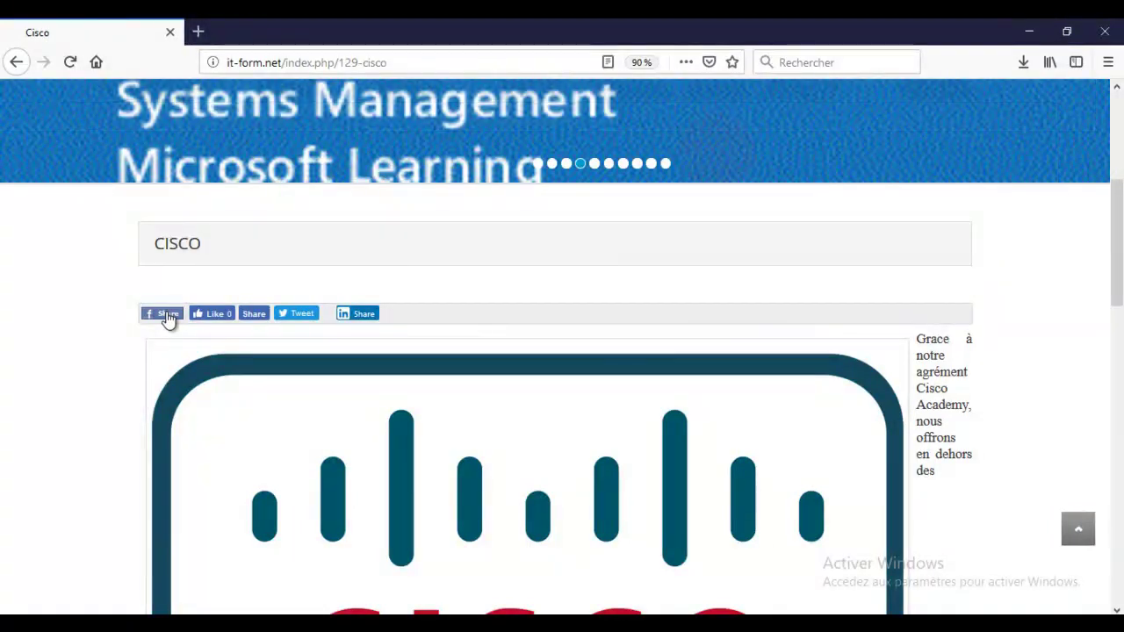
left_click(168, 316)
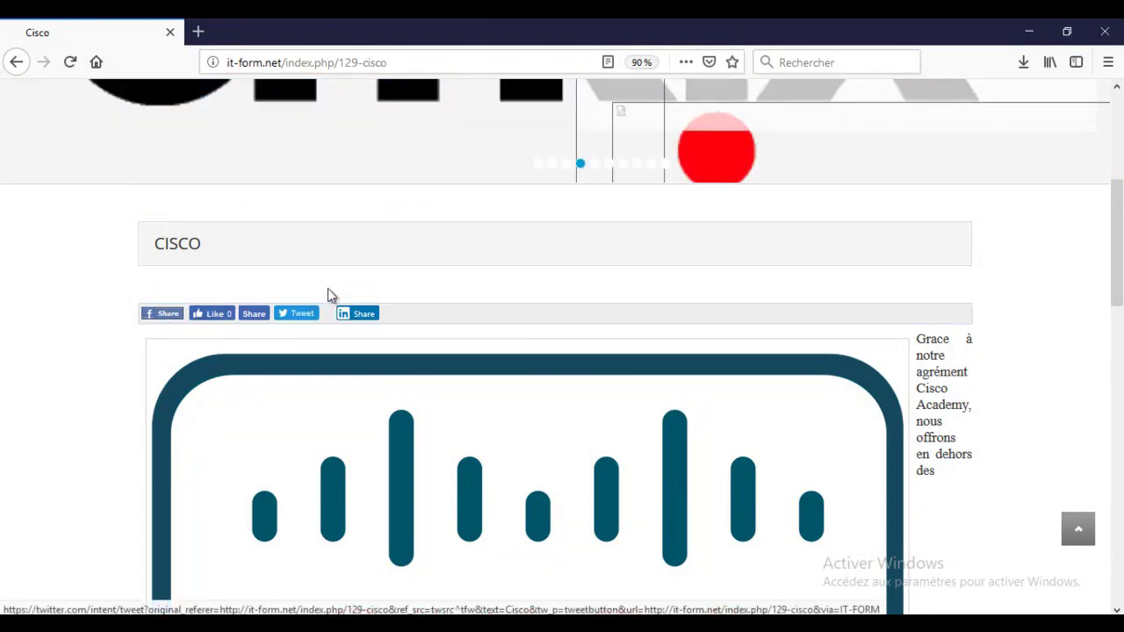
left_click(369, 319)
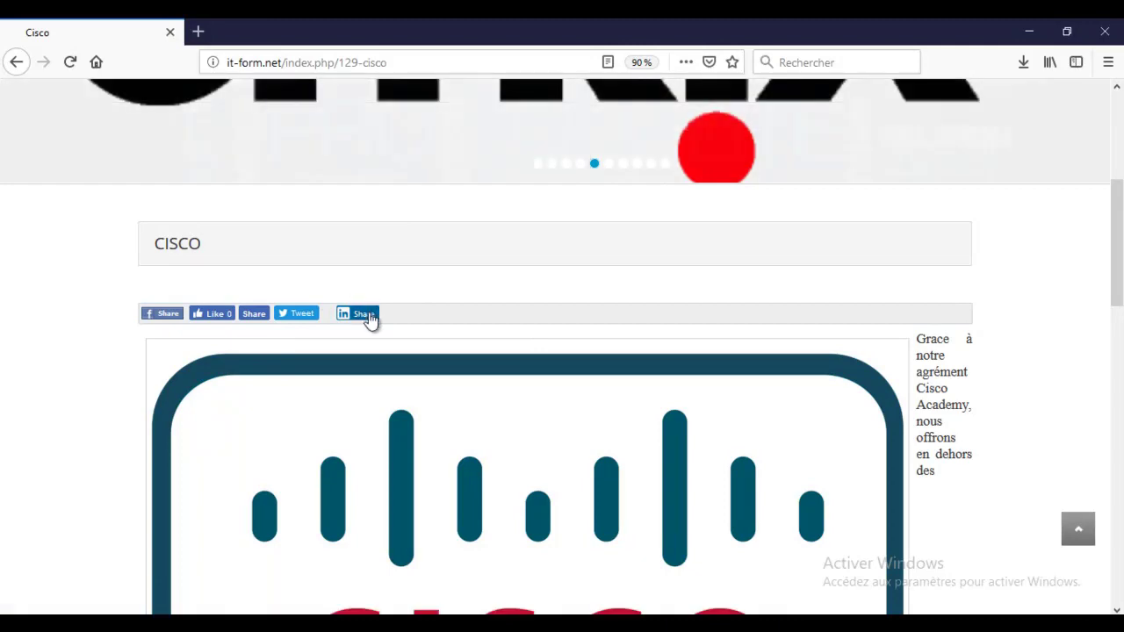
left_click(369, 318)
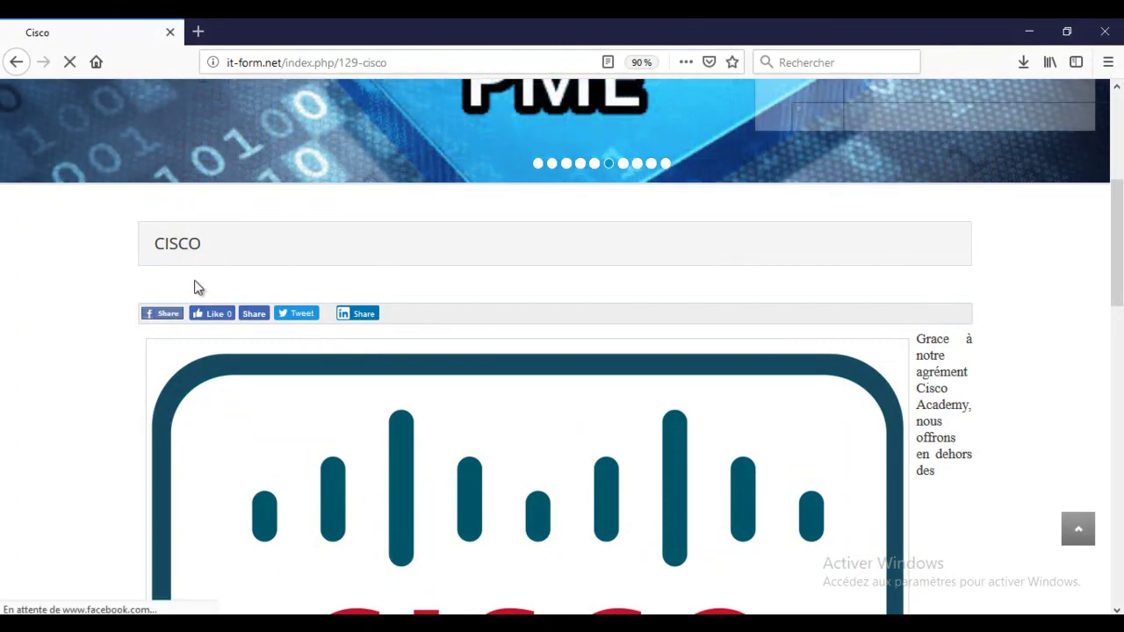
- Share the Cisco article on Facebook by publishing it to the account's Fil d'actualité
left_click(166, 314)
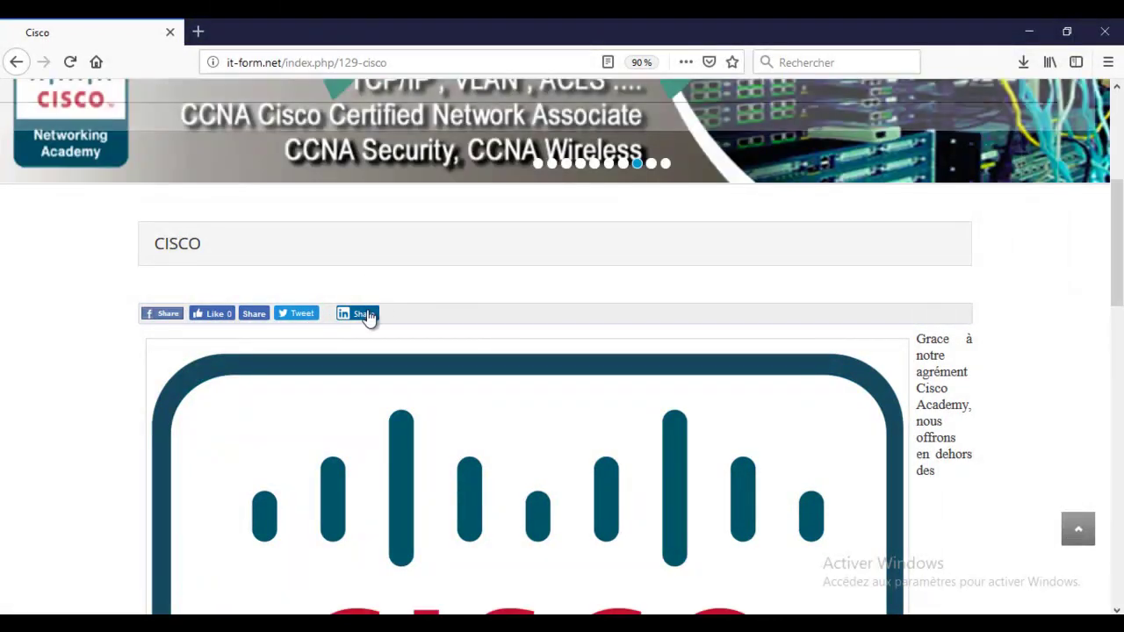
left_click(158, 316)
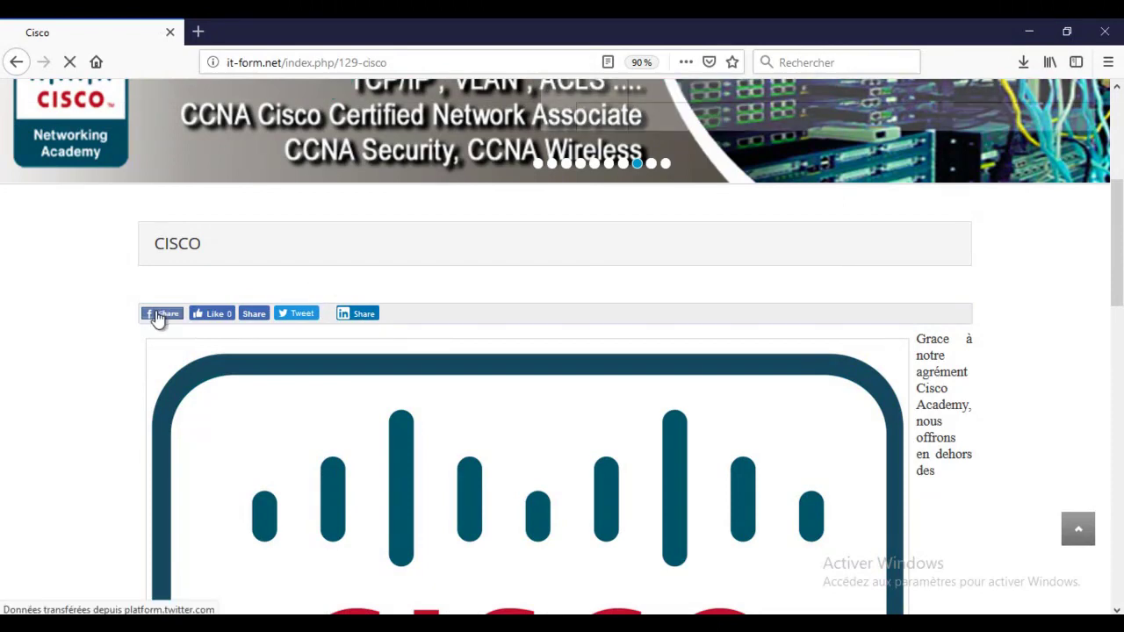
left_click(158, 316)
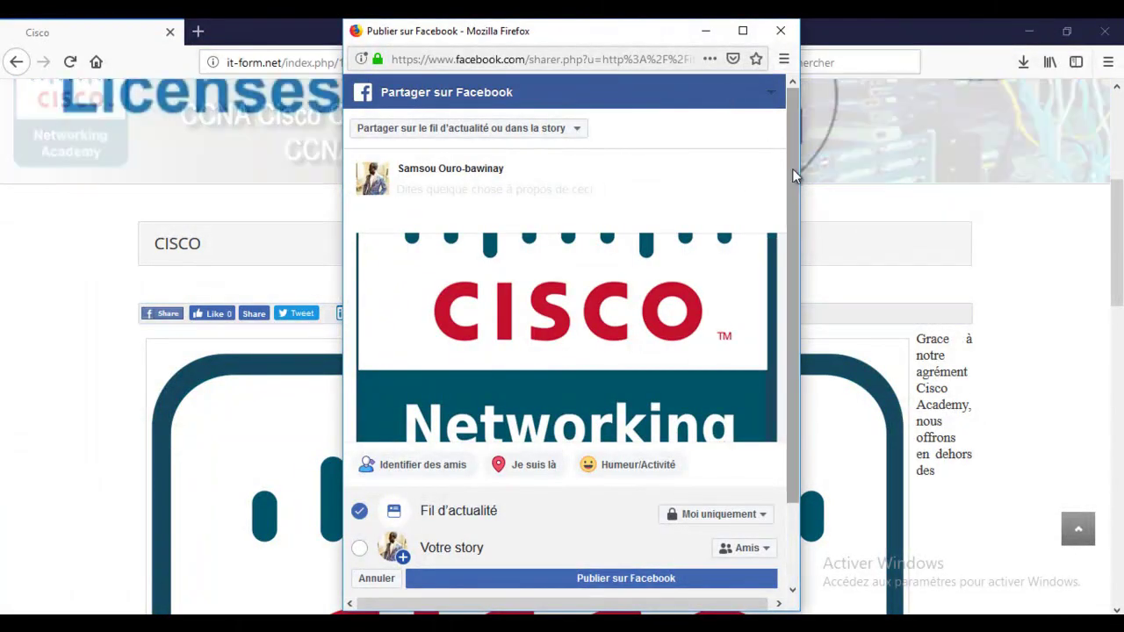
left_click_drag(793, 169, 799, 293)
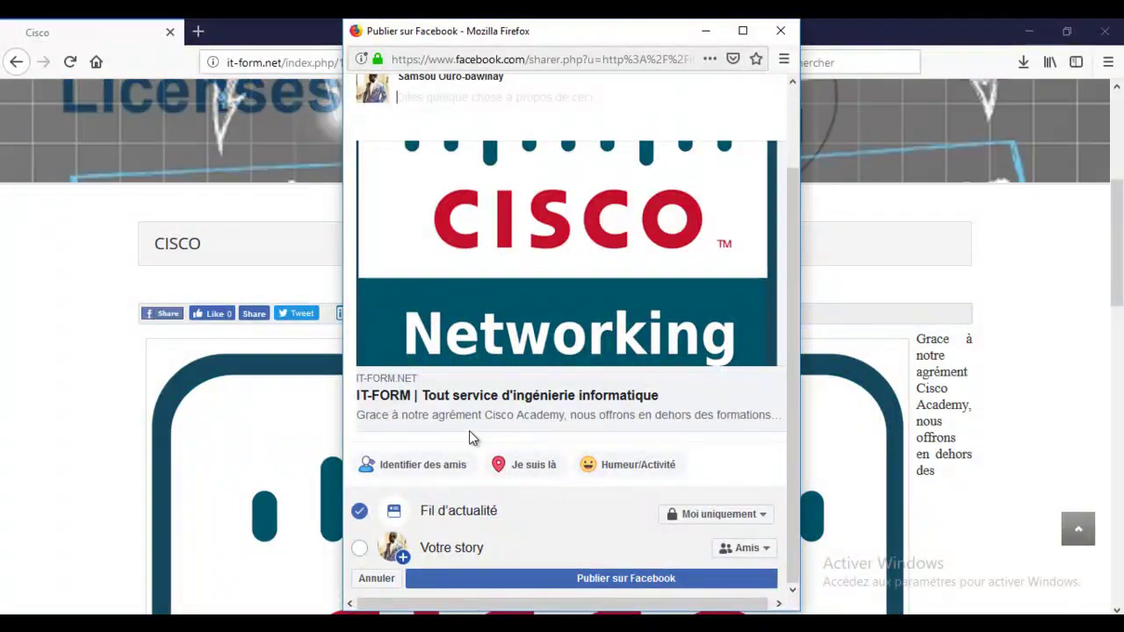
left_click(686, 581)
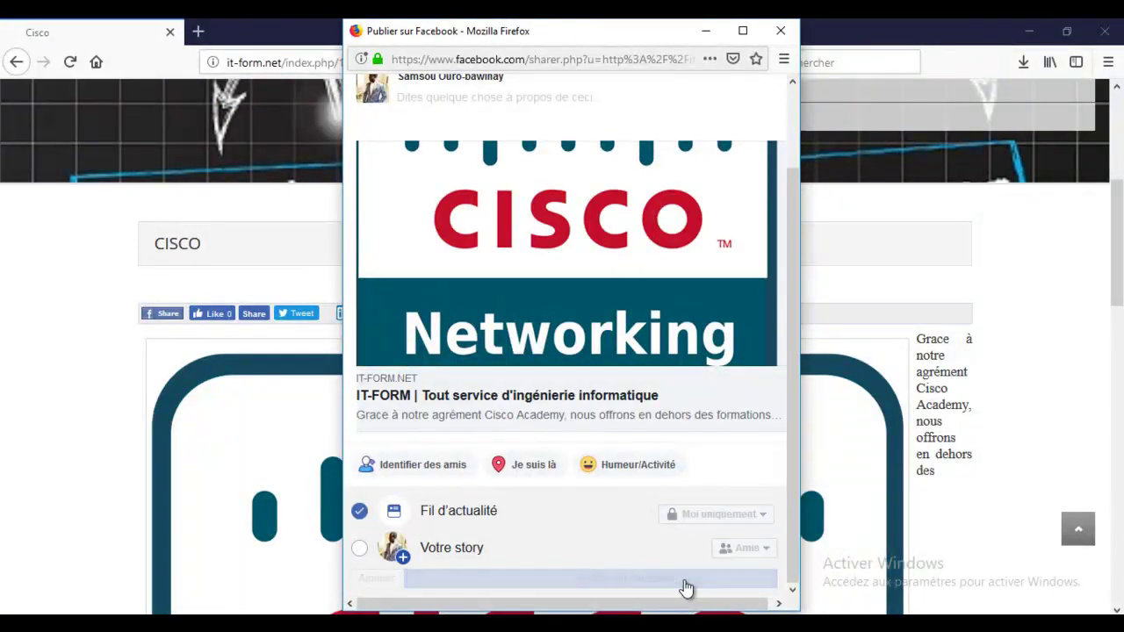
left_click(742, 31)
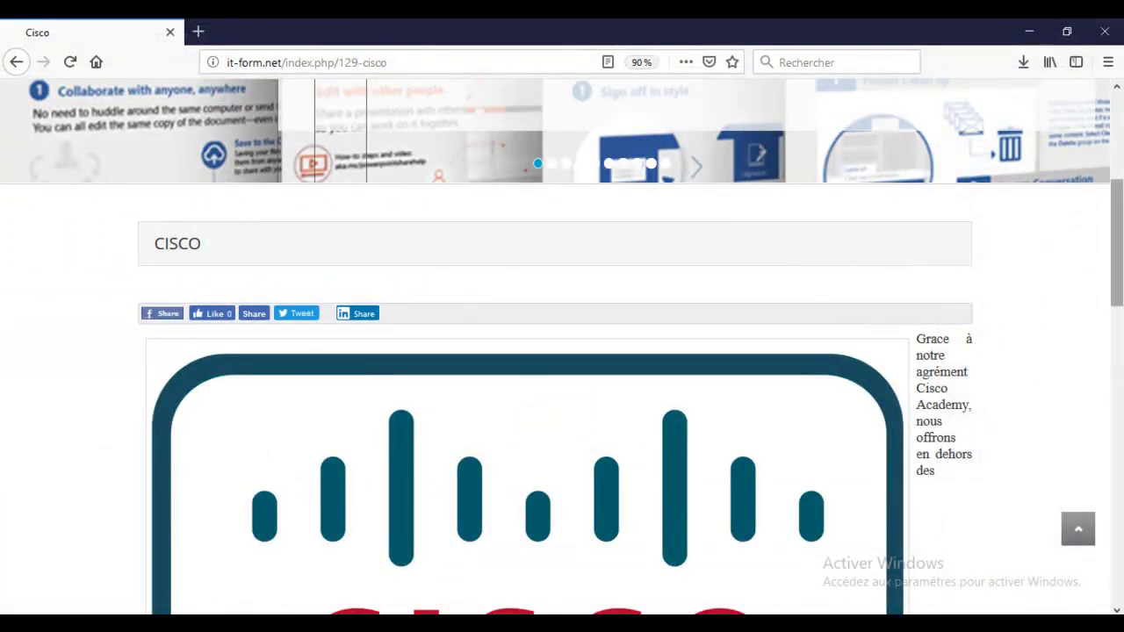
- Open Facebook in a new tab and check the shared Cisco post in the news feed
left_click(199, 32)
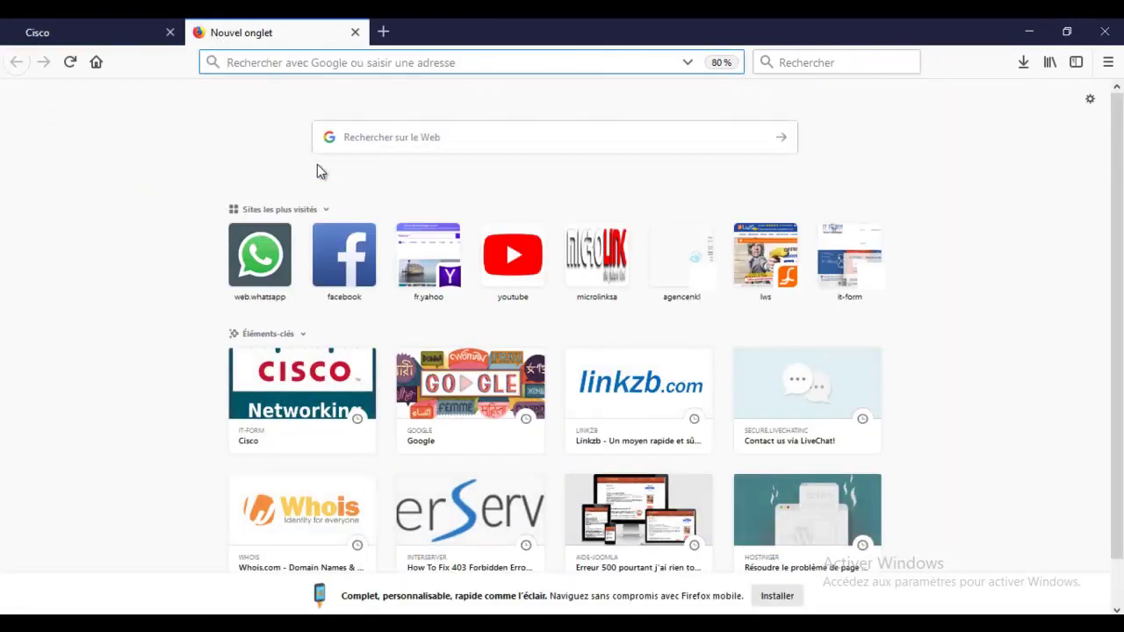
left_click(343, 230)
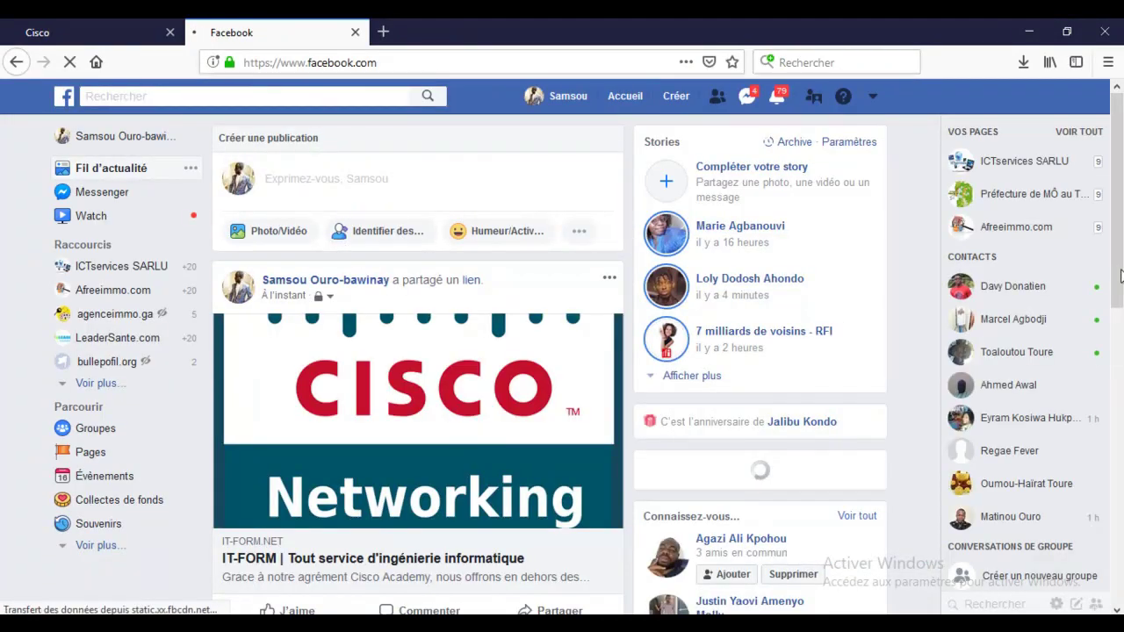
scroll(1121, 263, "down", 3)
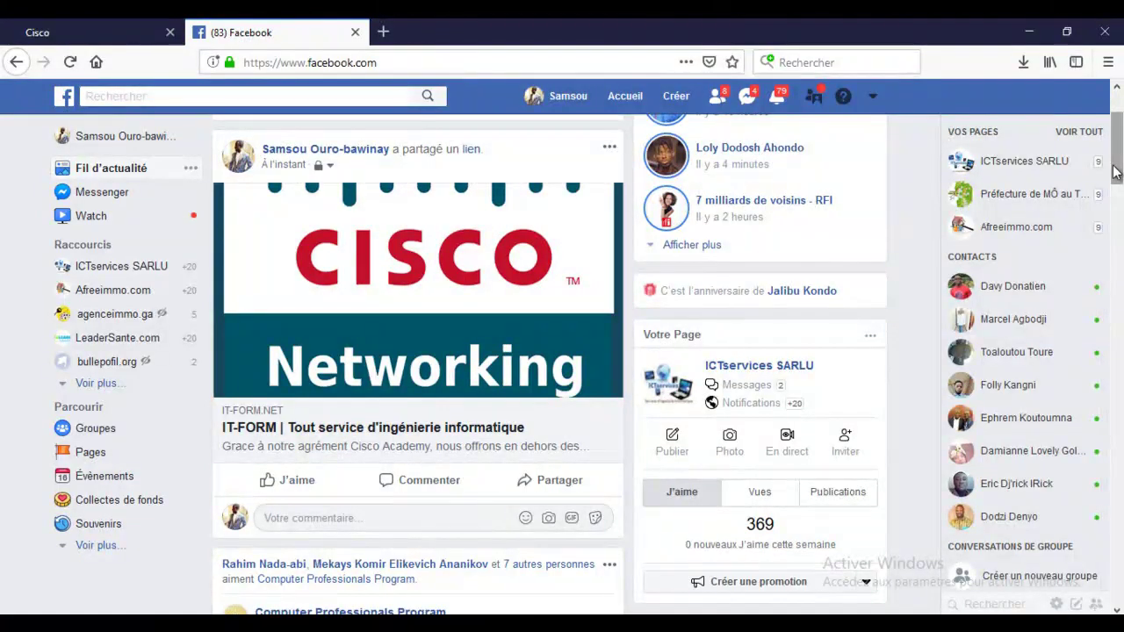
scroll(1119, 149, "up", 3)
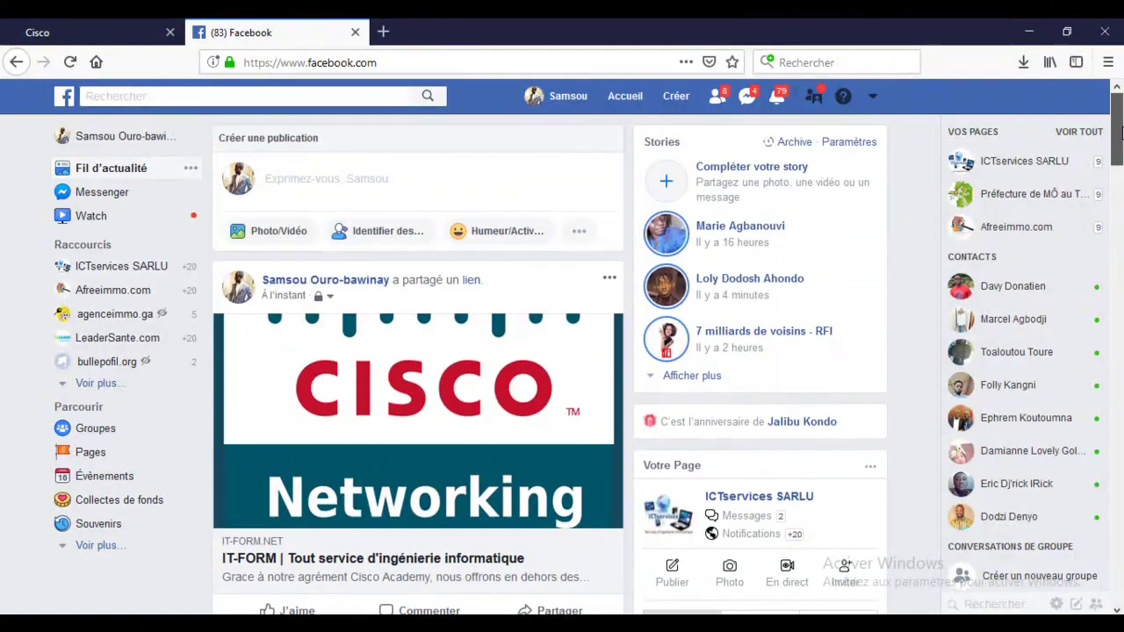
- Return to the Cisco article on the IT-FORM site and start a comment below it with the word "trés"
left_click(115, 44)
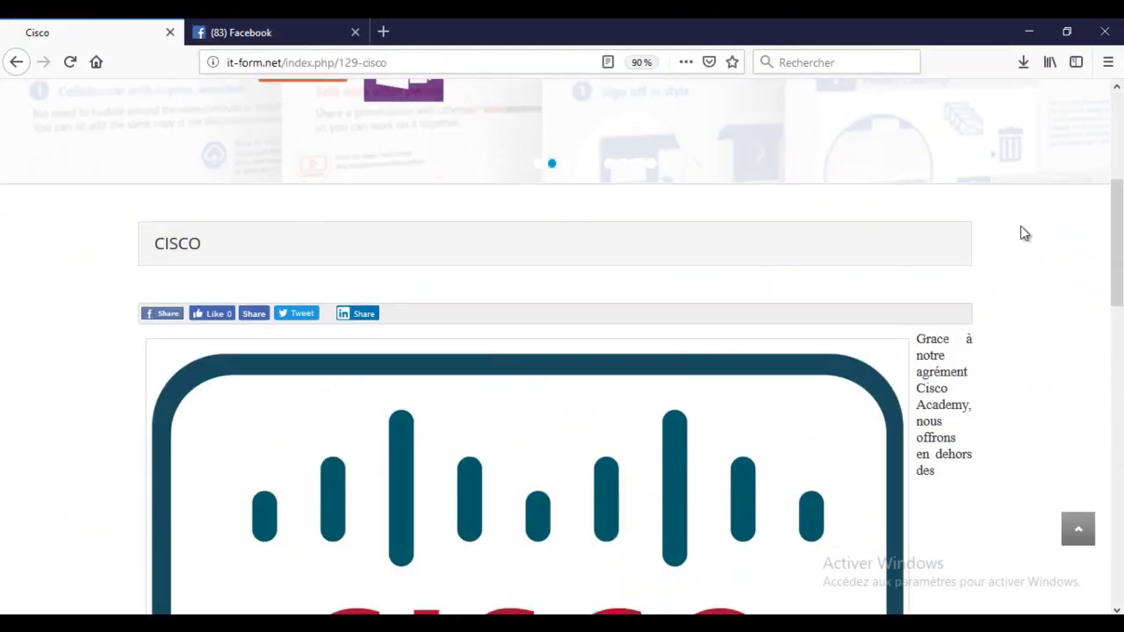
scroll(1120, 250, "down", 3)
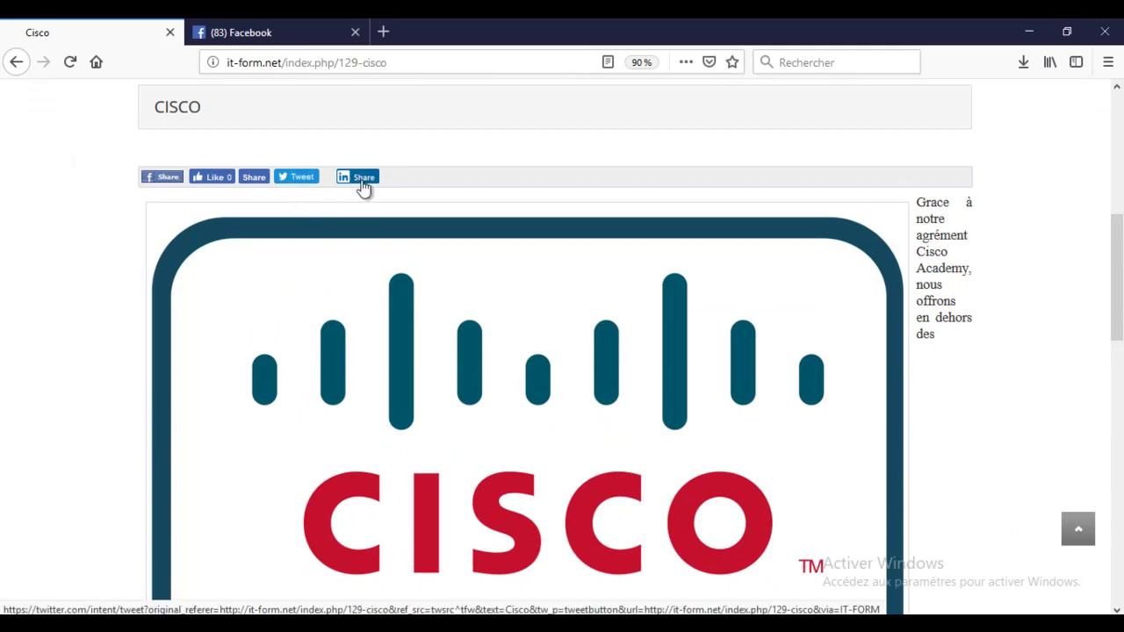
left_click_drag(1120, 316, 1119, 551)
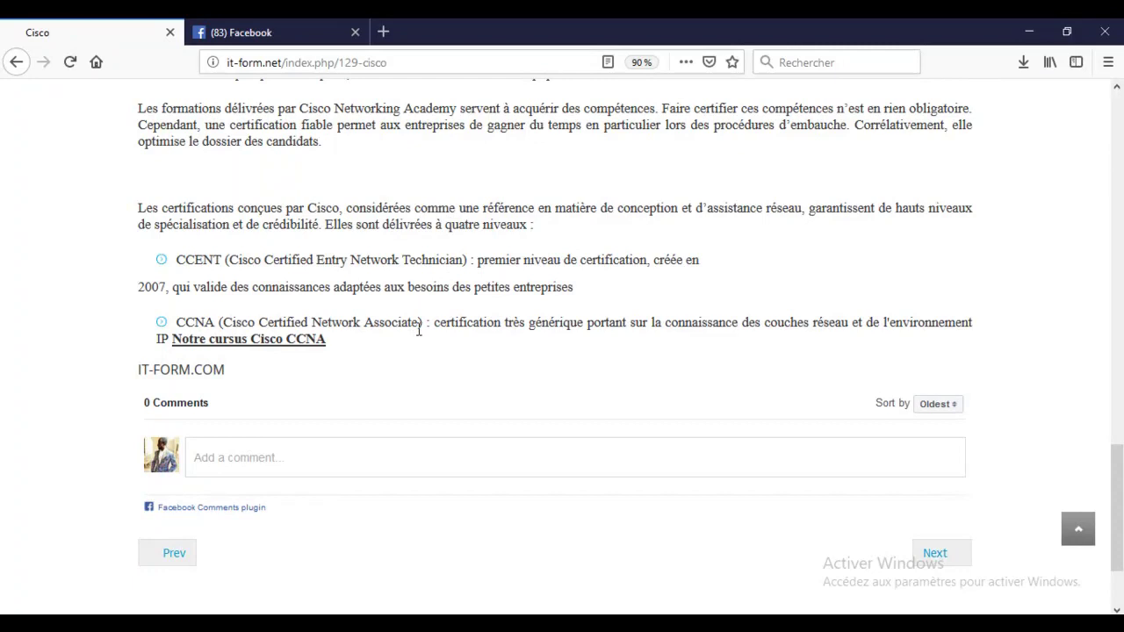
left_click(407, 464)
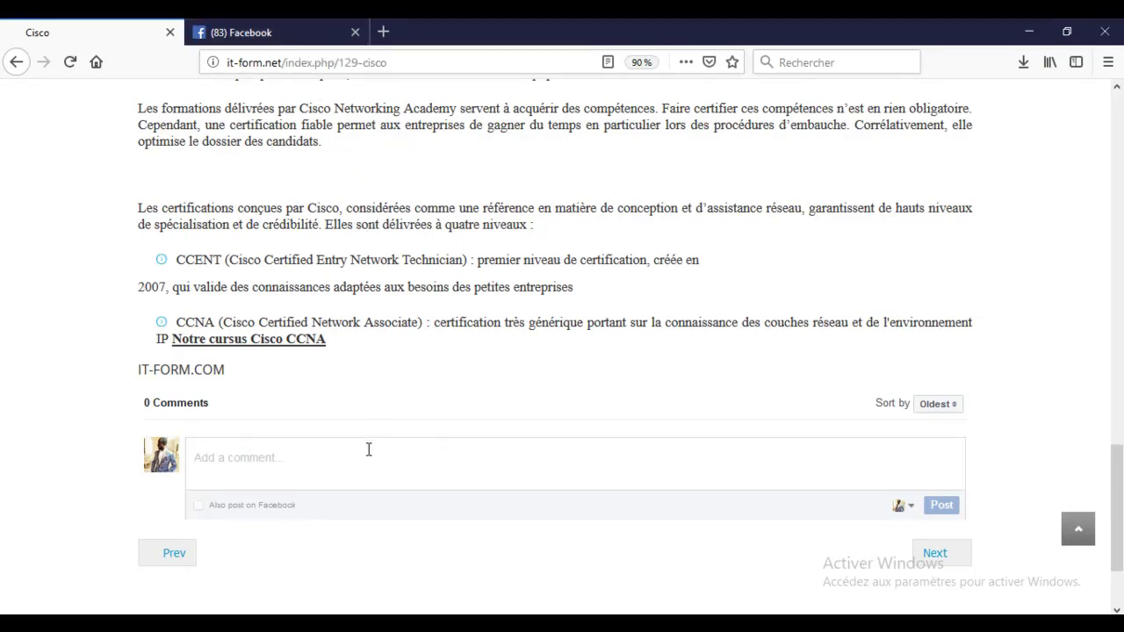
type("tré")
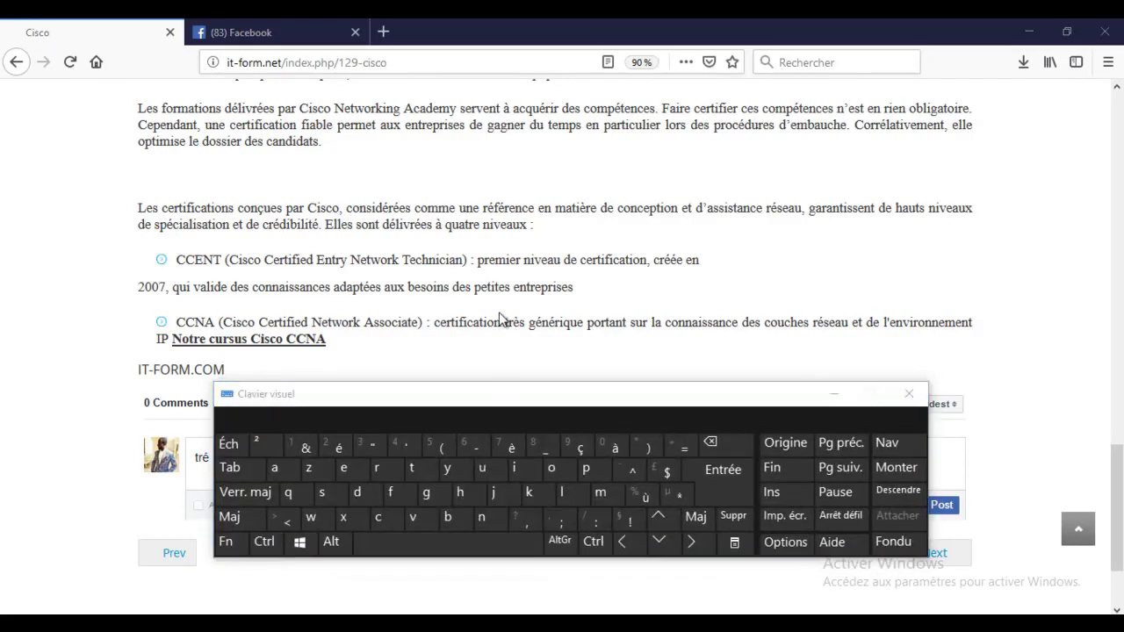
left_click_drag(487, 400, 579, 341)
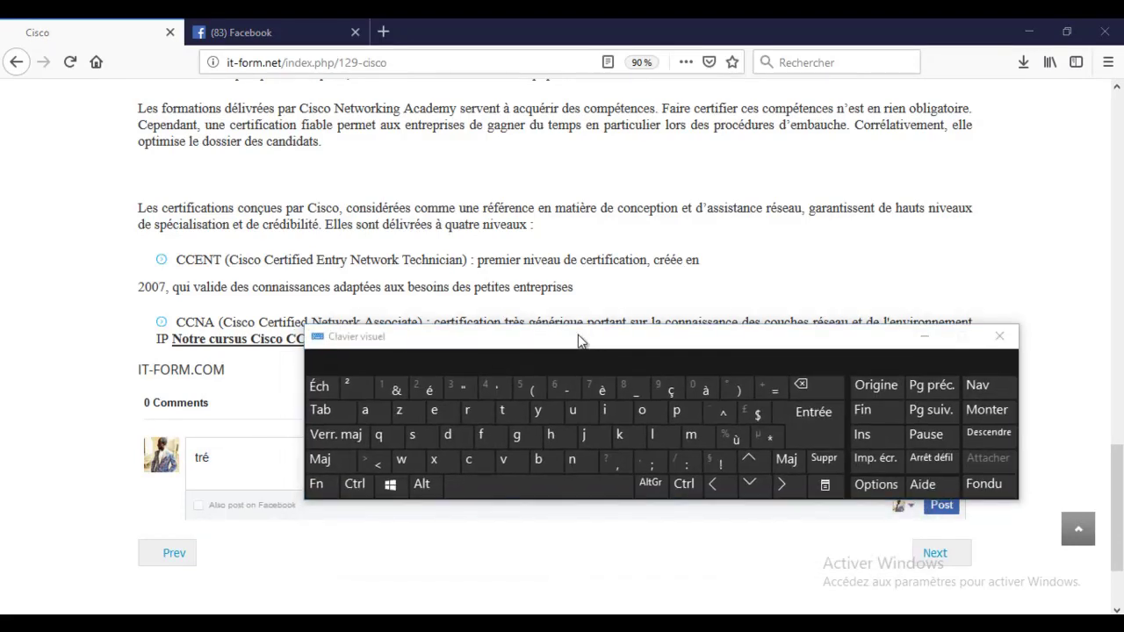
scroll(231, 475, "down", 3)
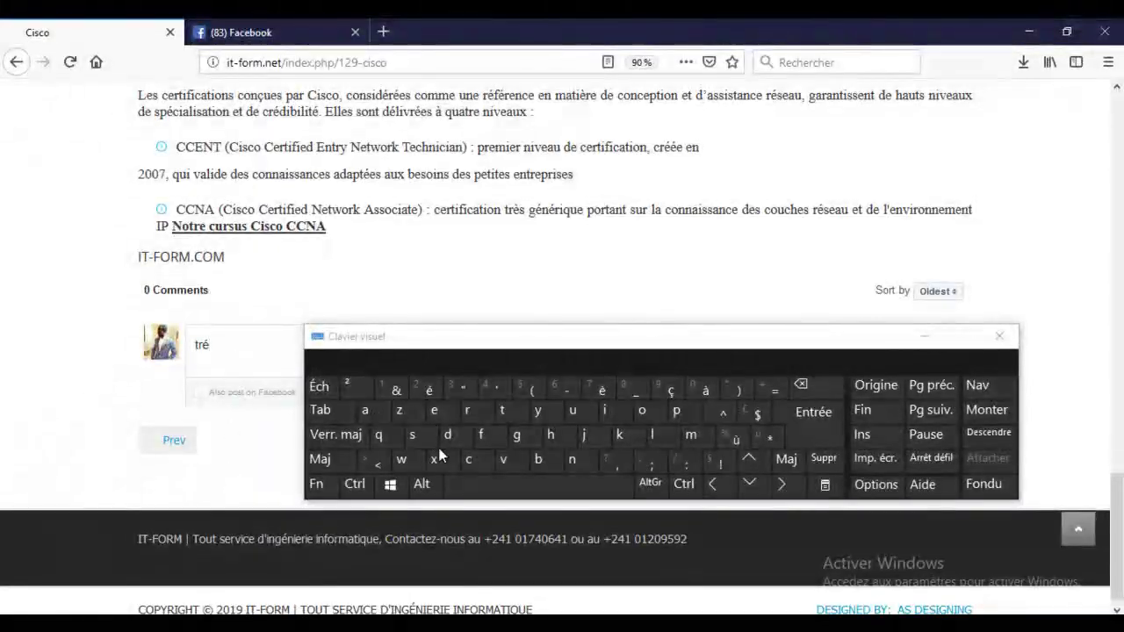
left_click(414, 433)
left_click(497, 488)
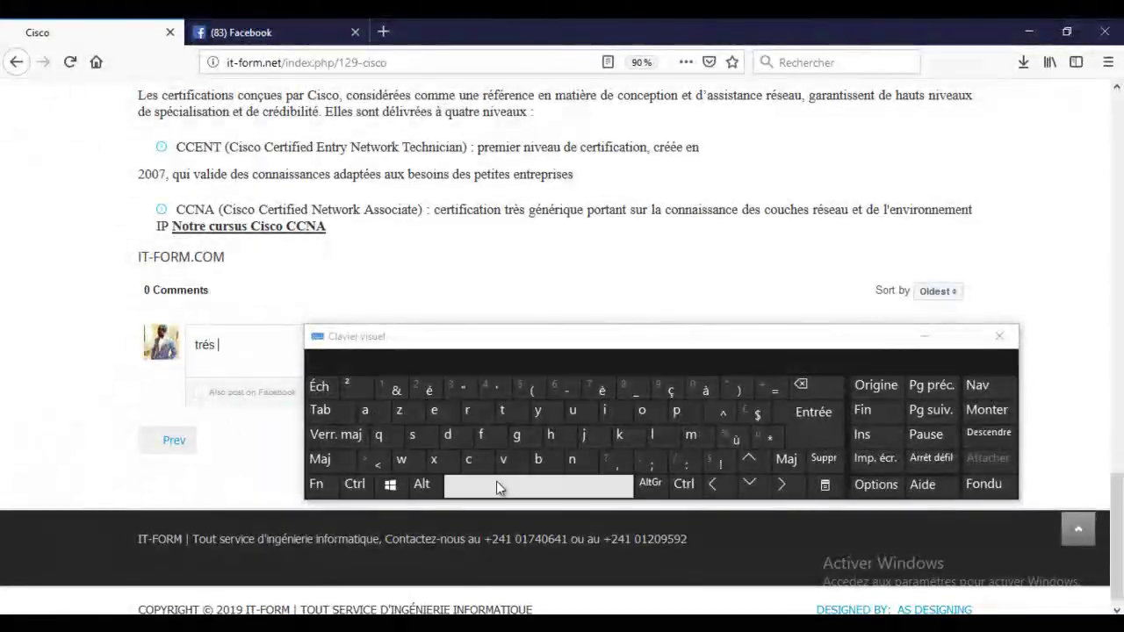
- Complete the comment on the Cisco article as "trés bonne offre" and post it
left_click(546, 463)
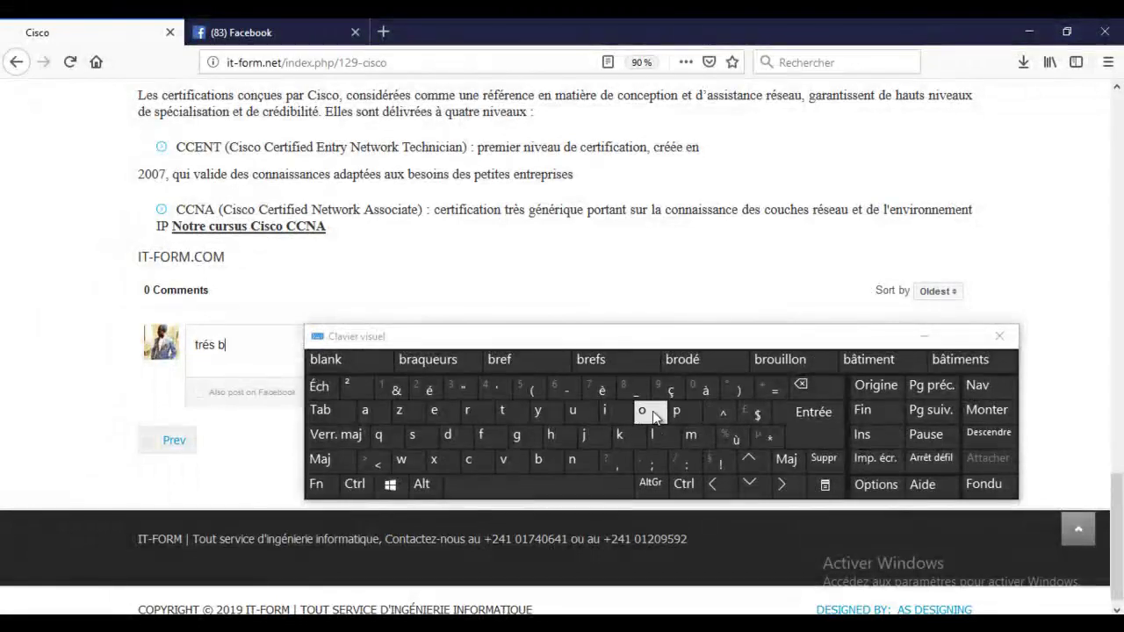
left_click(652, 411)
left_click(572, 466)
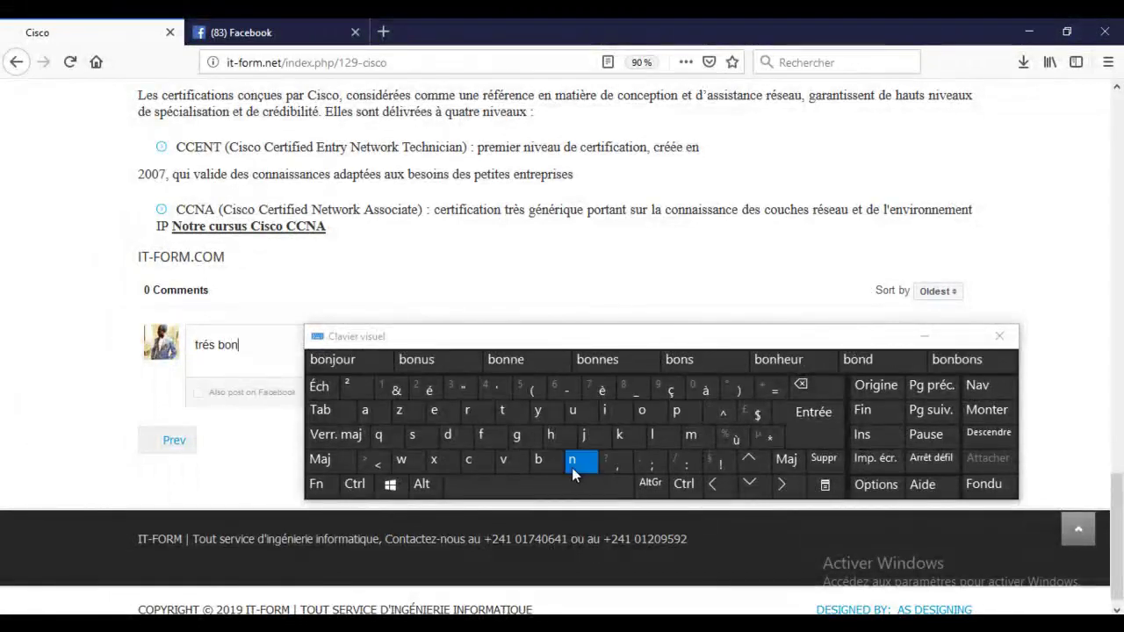
left_click(572, 468)
left_click(364, 356)
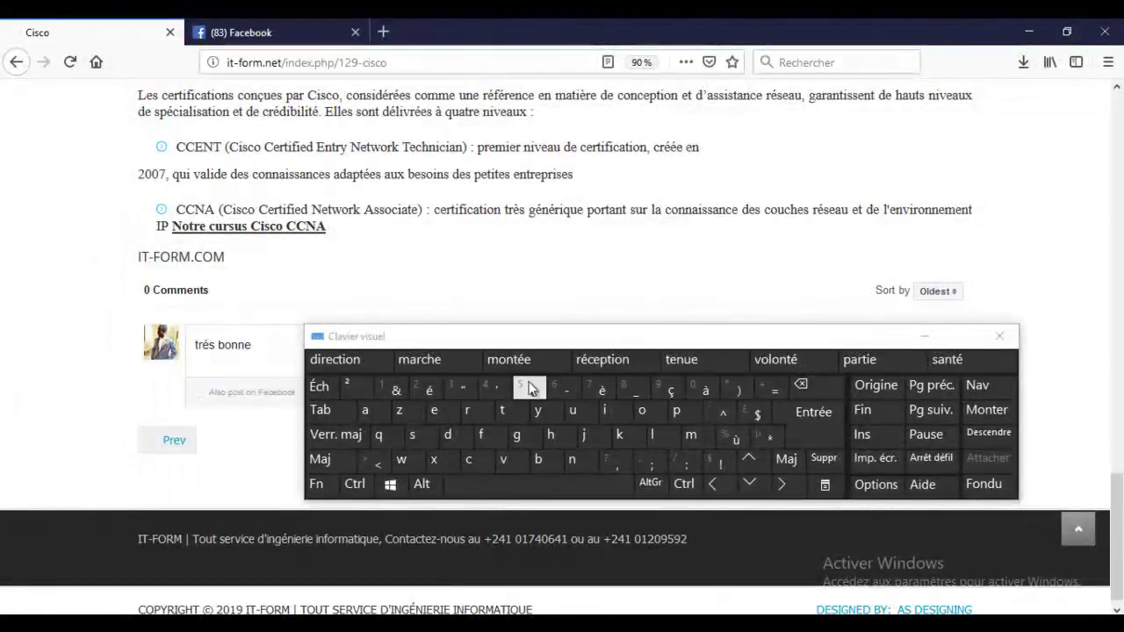
left_click(642, 410)
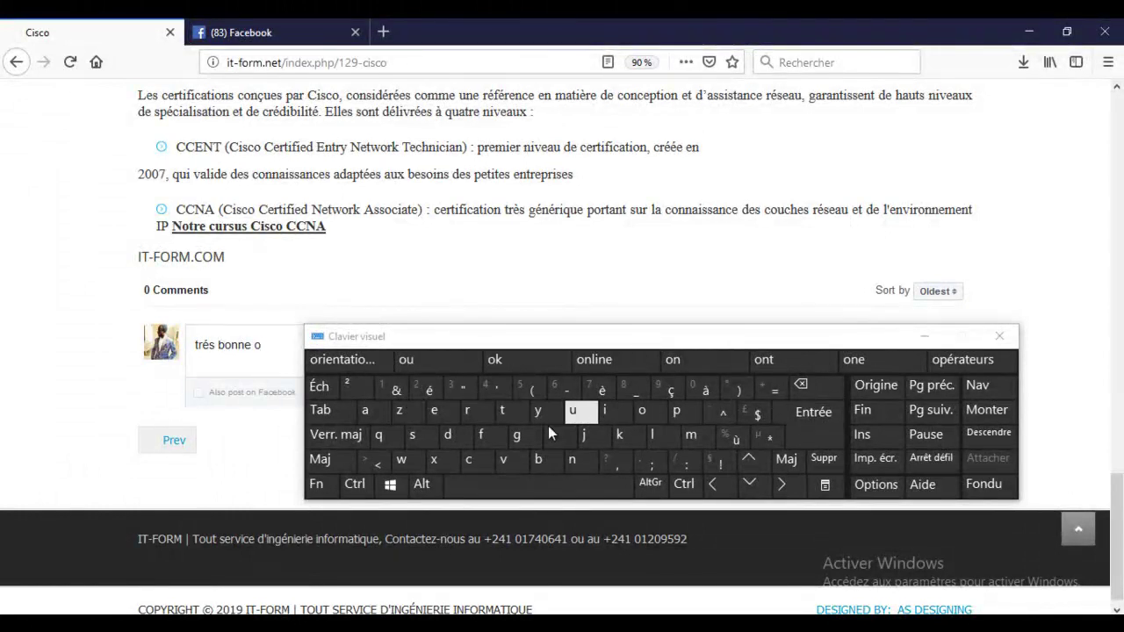
left_click(480, 435)
left_click(485, 435)
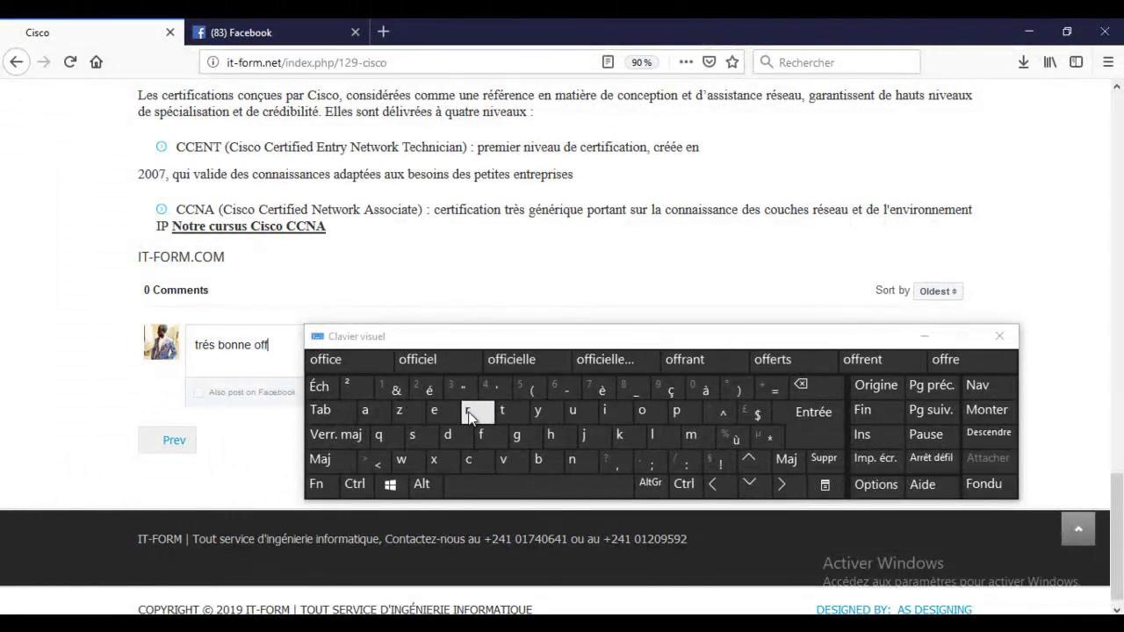
left_click(470, 415)
left_click(435, 410)
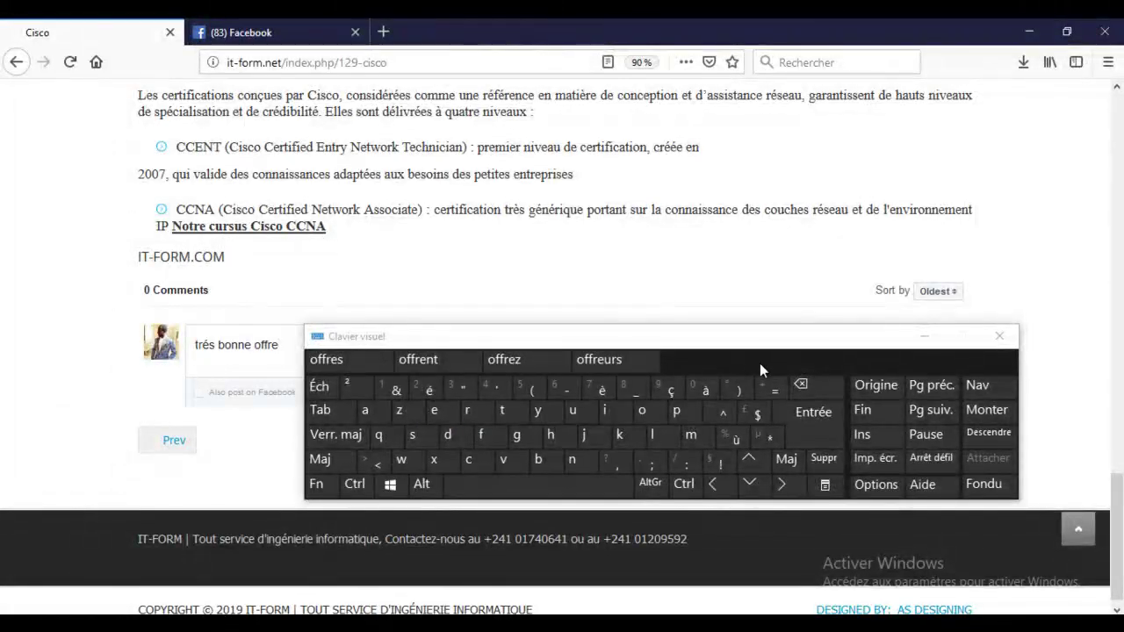
left_click(931, 335)
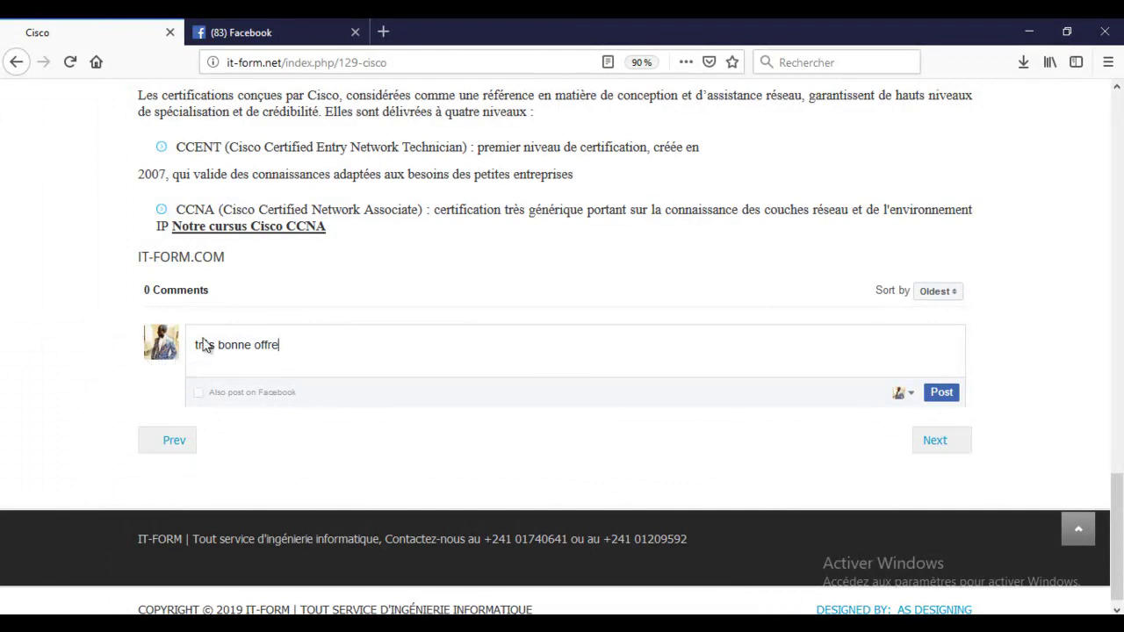
left_click(940, 393)
- Switch to Facebook, reload the Fil d'actualité, and look through its posts for the new comment or shared article
left_click(254, 32)
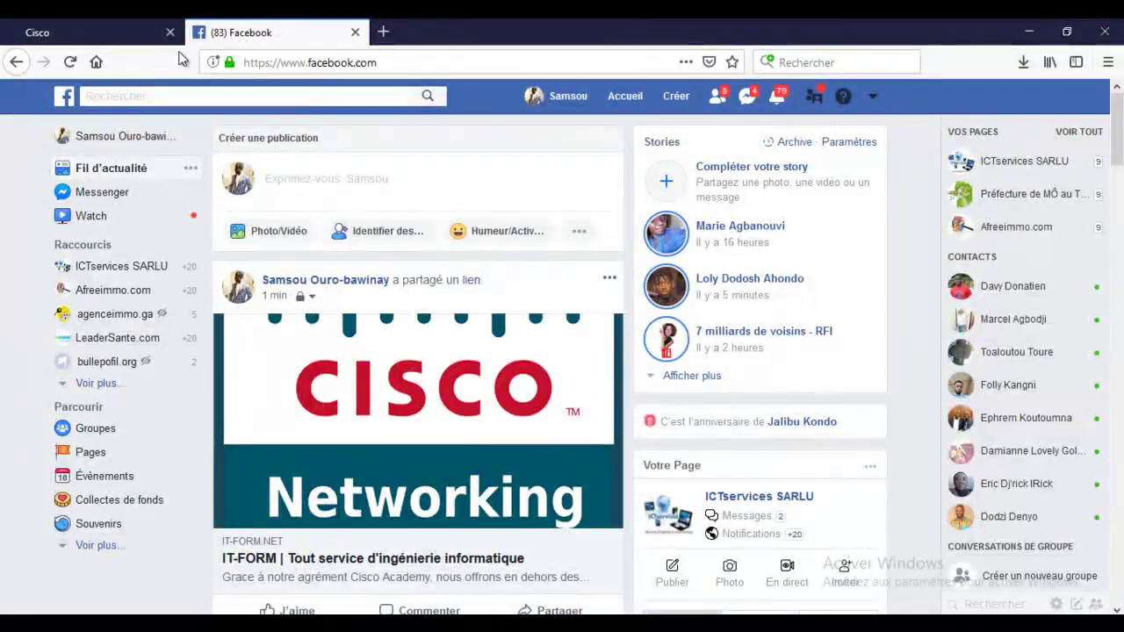
left_click(69, 63)
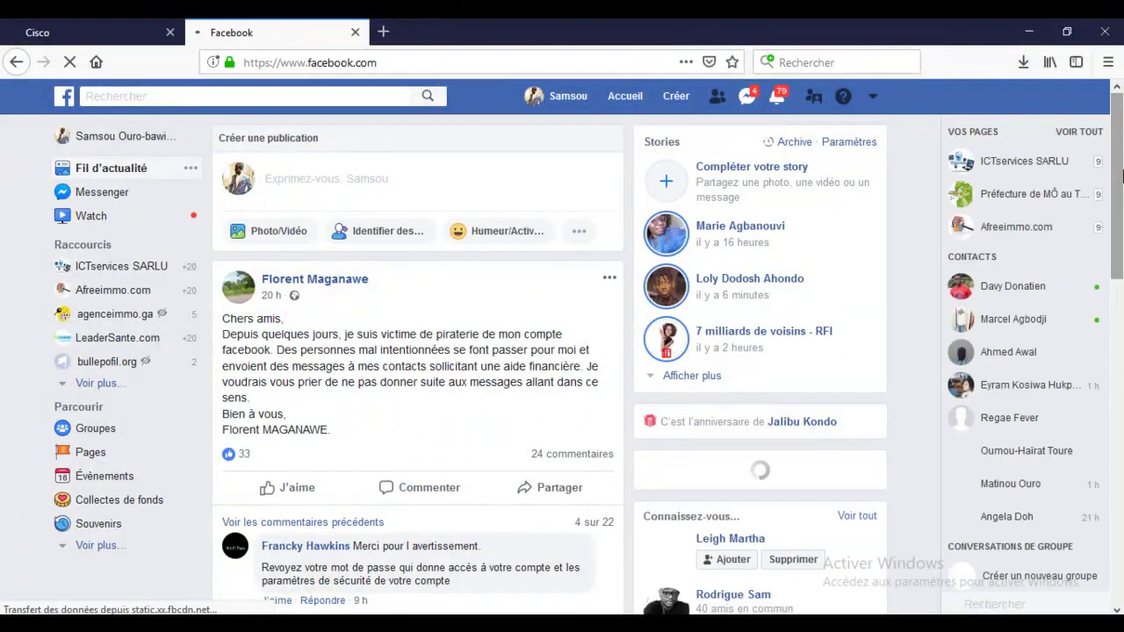
scroll(571, 351, "down", 10)
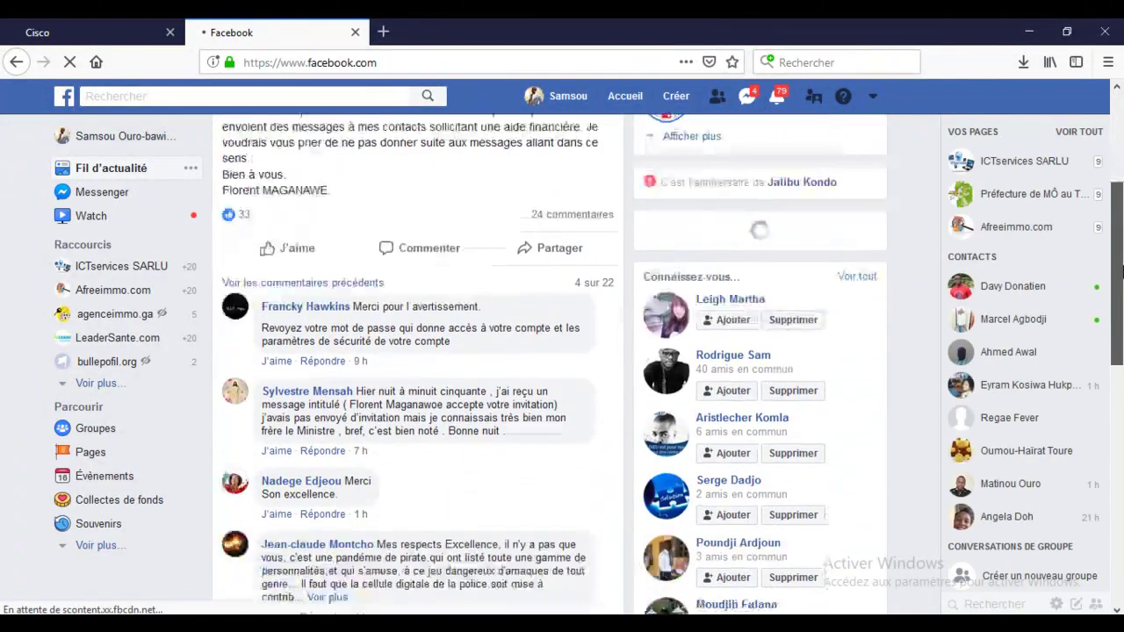
scroll(1121, 475, "down", 7)
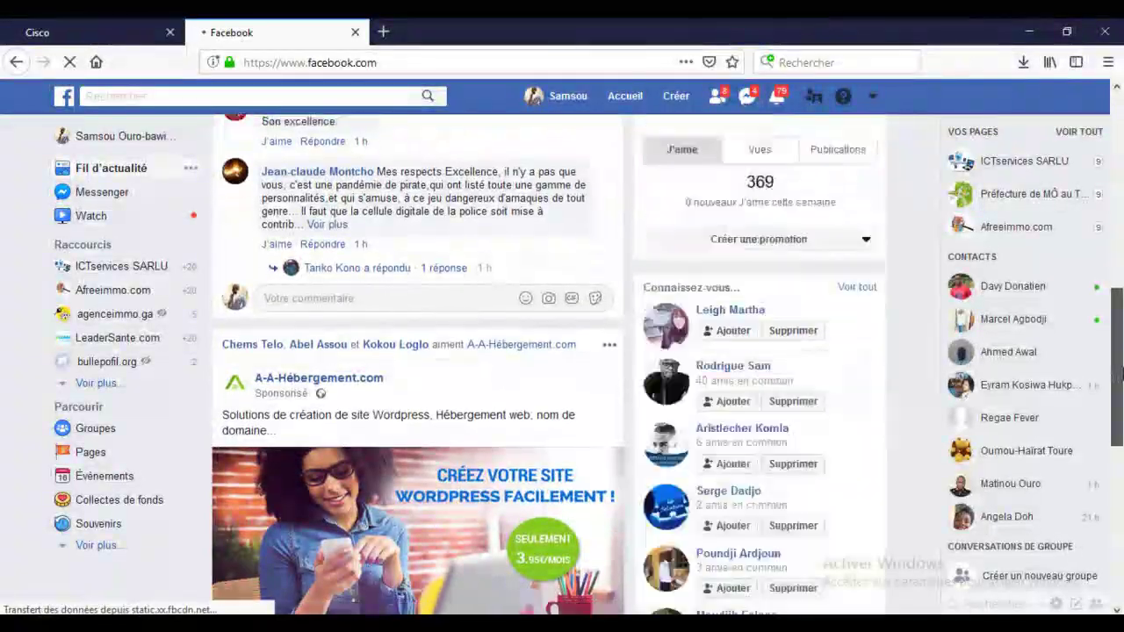
scroll(1121, 474, "down", 2)
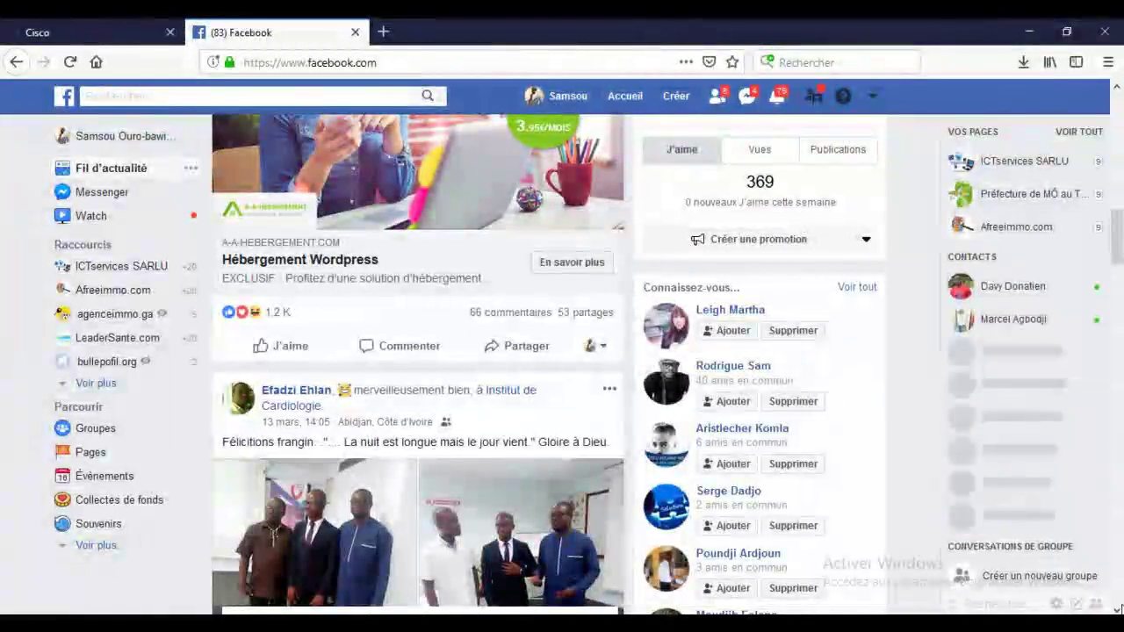
scroll(418, 366, "down", 4)
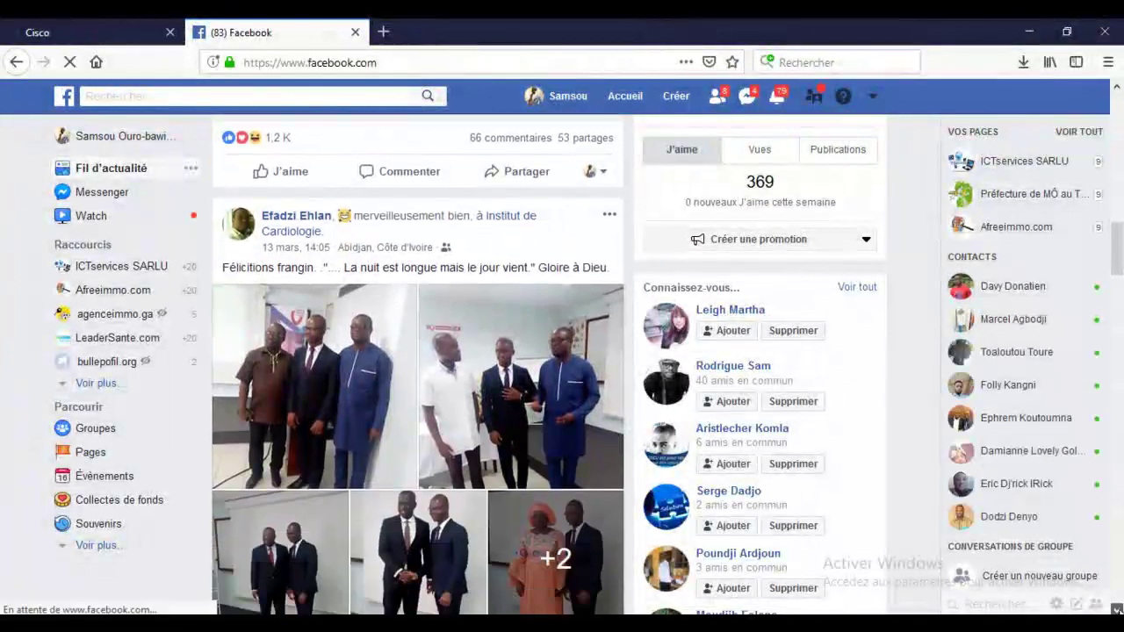
scroll(418, 365, "down", 4)
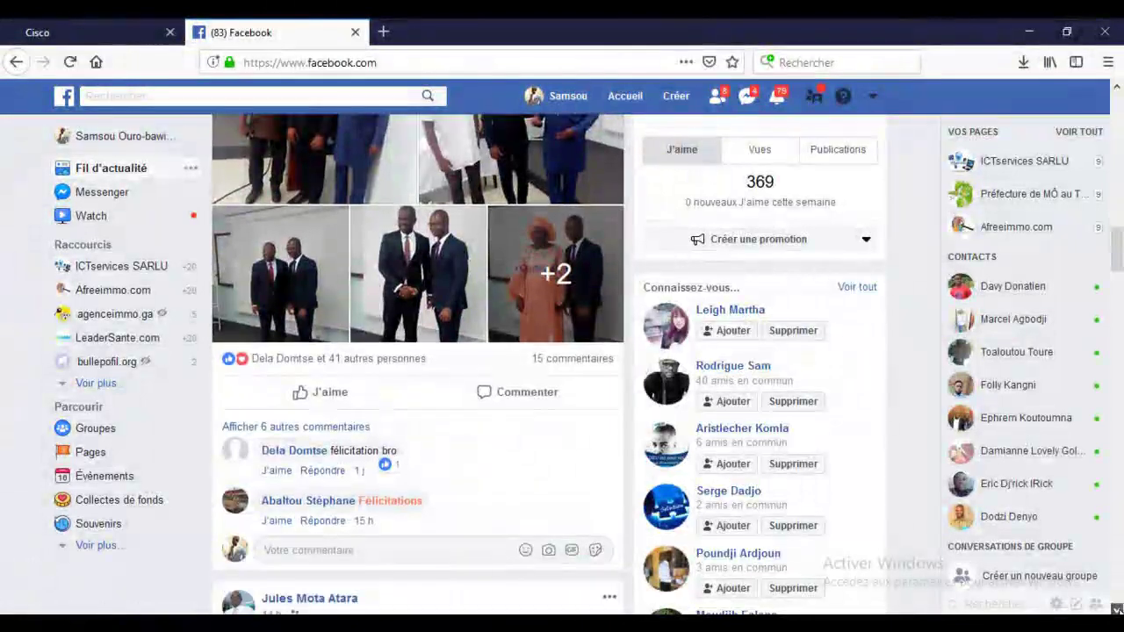
scroll(418, 365, "down", 6)
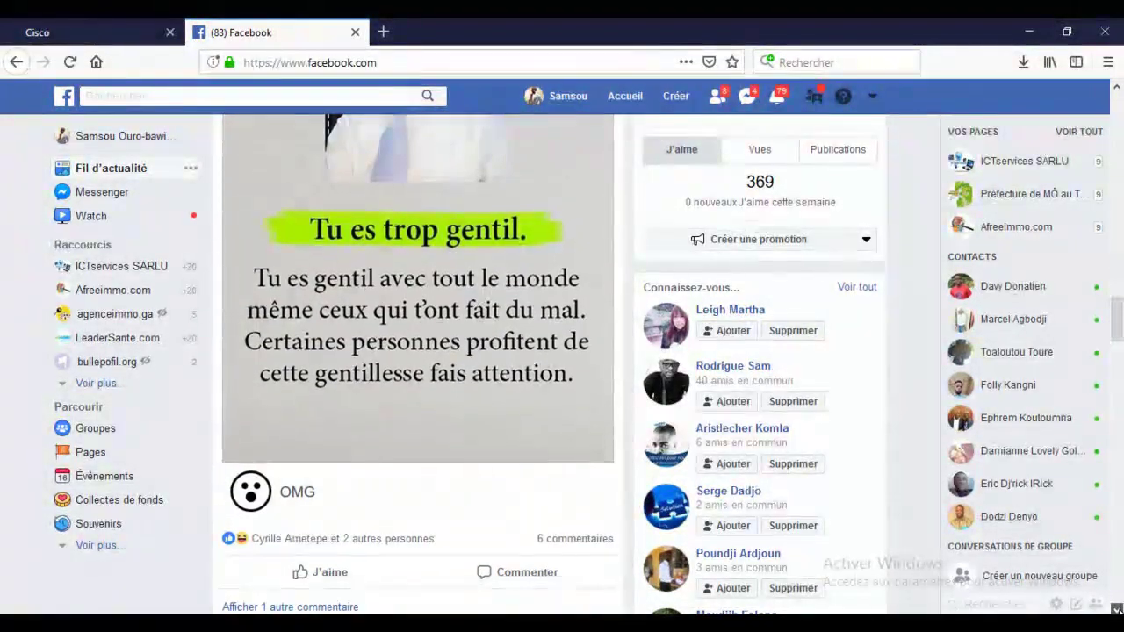
scroll(418, 365, "down", 2)
scroll(1121, 436, "down", 1)
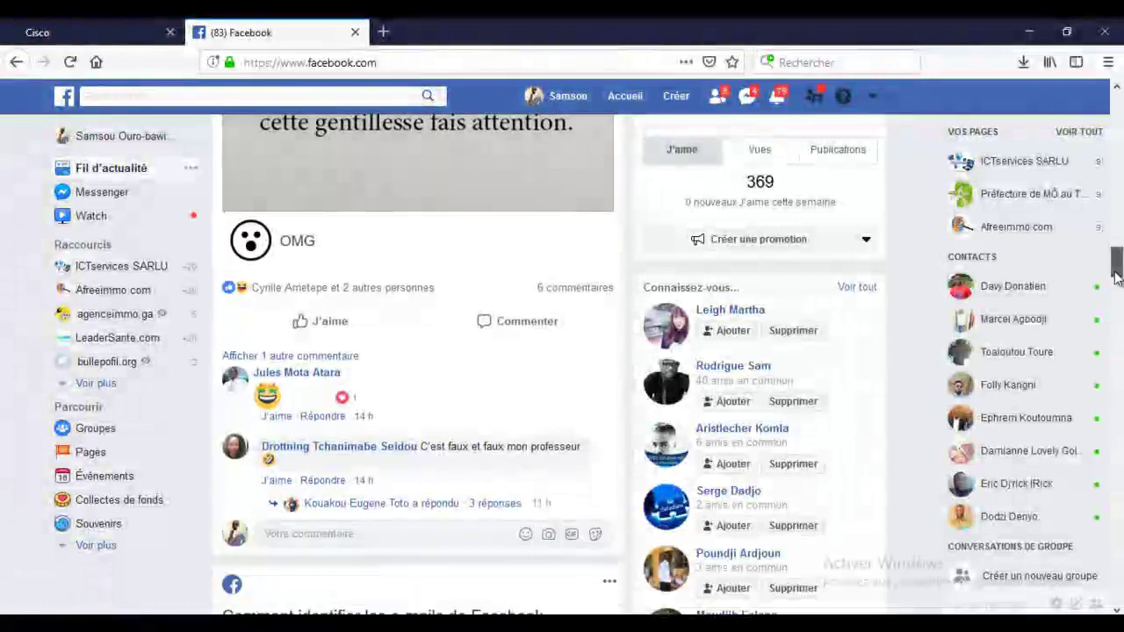
left_click_drag(1117, 252, 1122, 571)
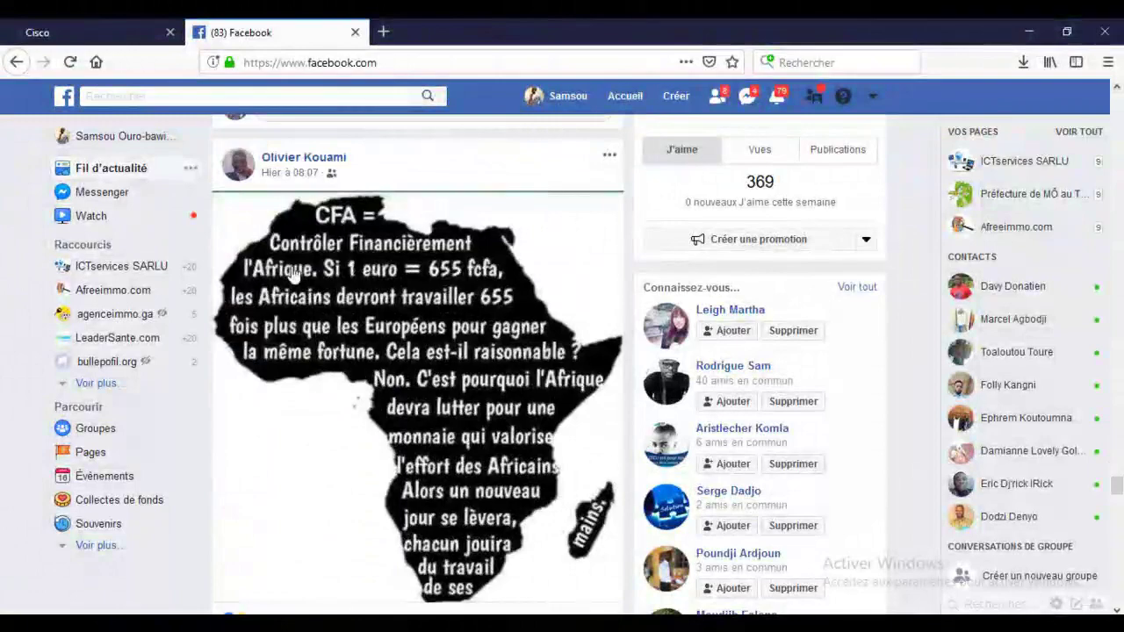
- Return to the Cisco article, check its comment section, and go back up to the site's main navigation
left_click(96, 31)
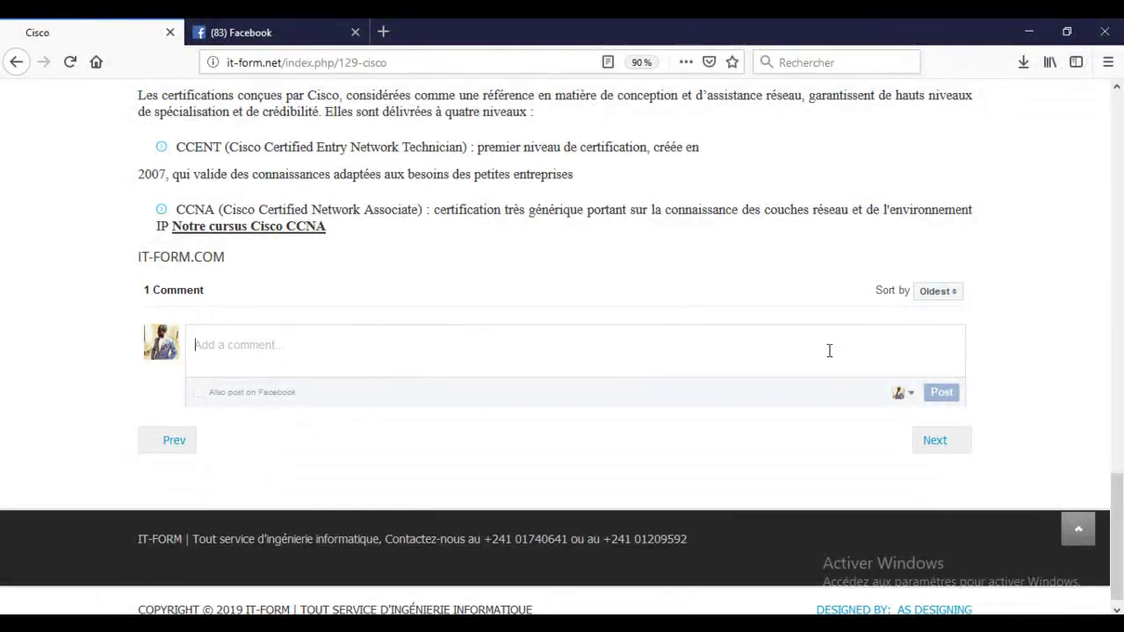
left_click(953, 369)
scroll(1101, 452, "up", 10)
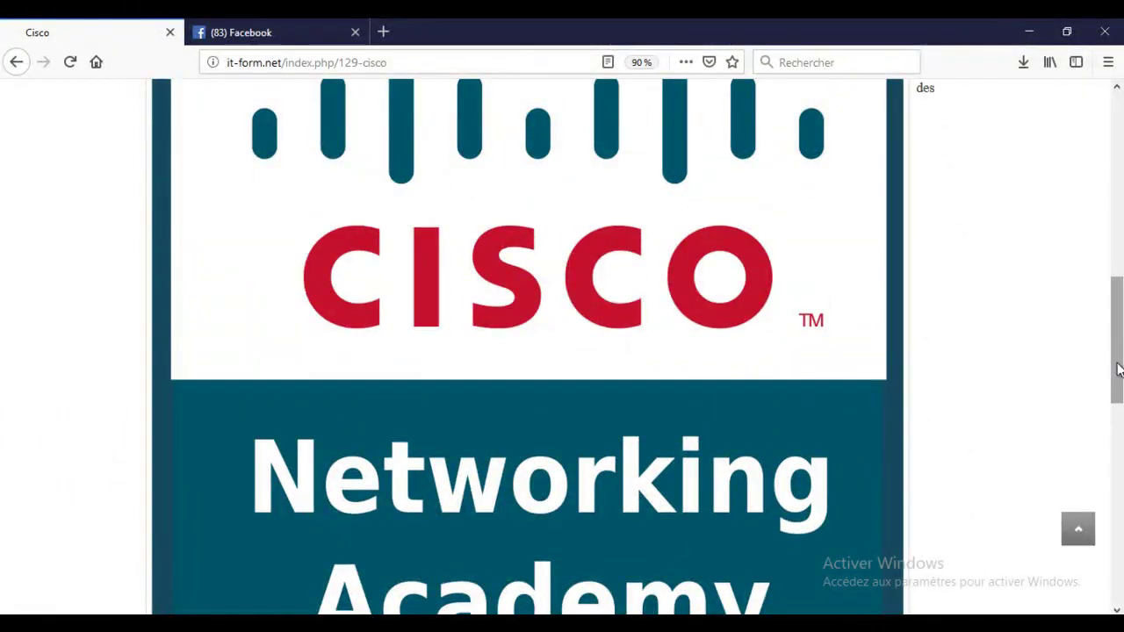
left_click_drag(1118, 369, 1121, 132)
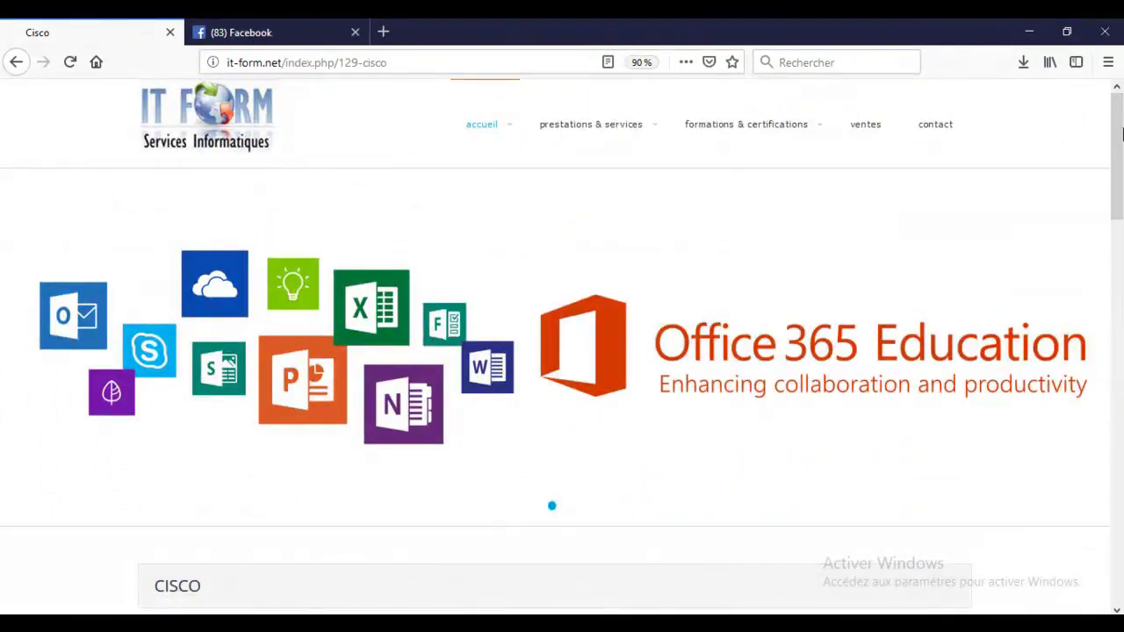
- Open the IT-FORM home page and browse its article summaries down to the page navigation, then return to the page's beginning
left_click(474, 136)
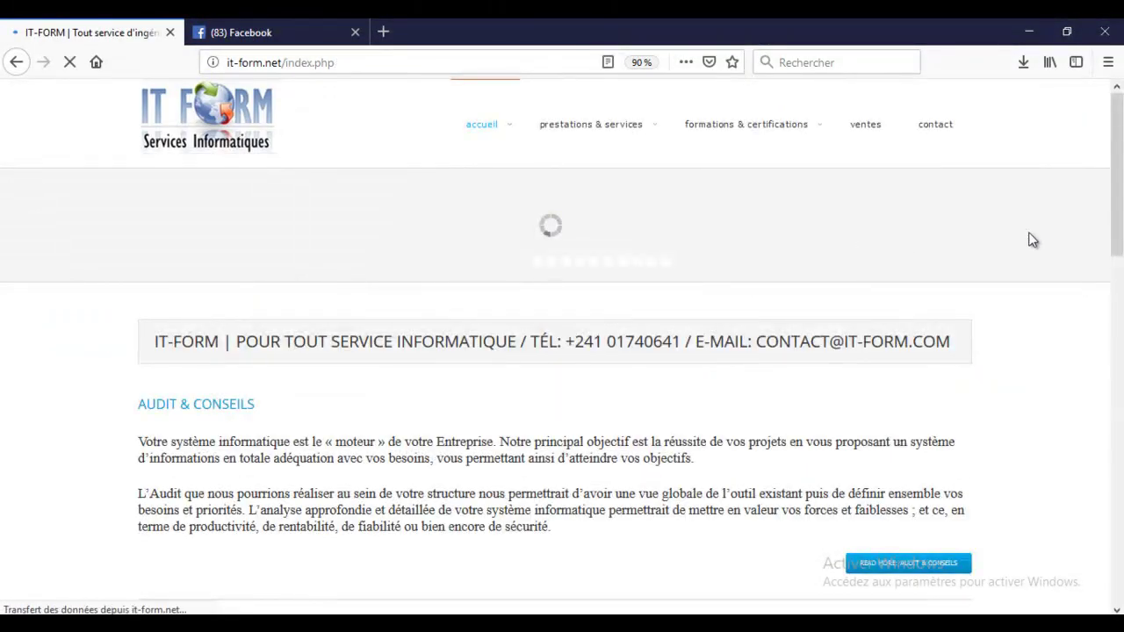
scroll(1097, 234, "down", 2)
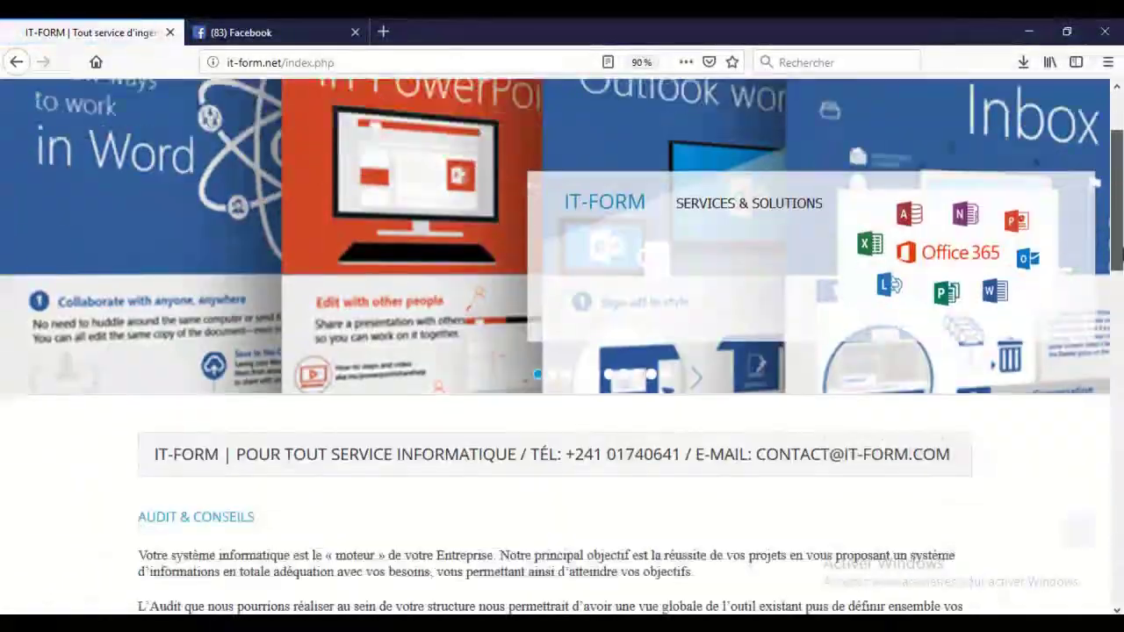
scroll(562, 351, "down", 3)
scroll(562, 352, "down", 5)
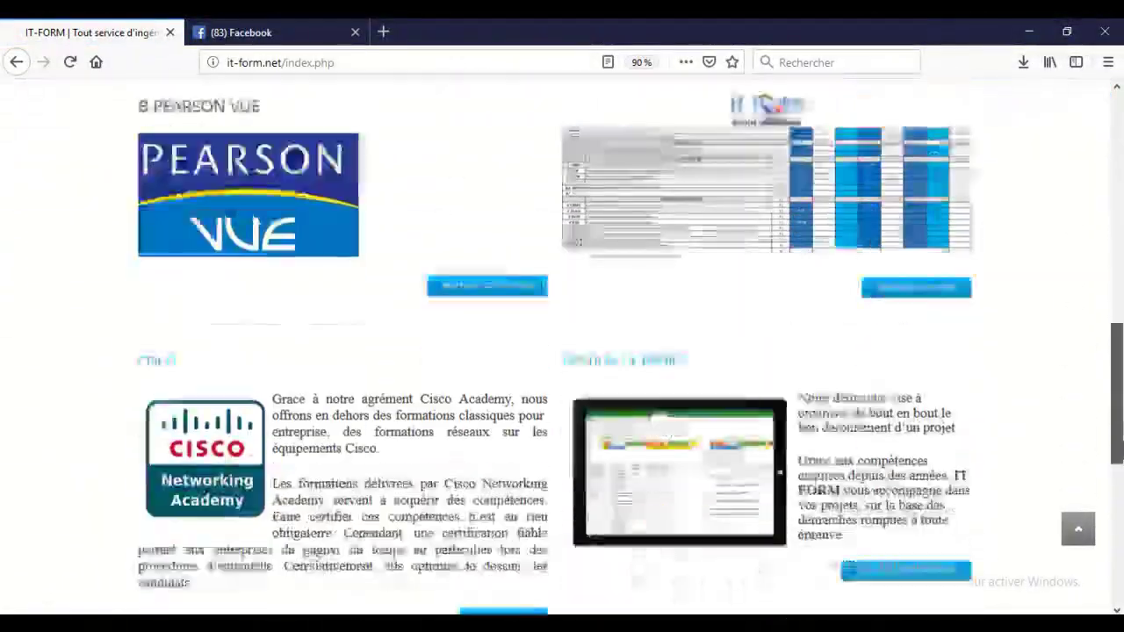
scroll(1118, 514, "down", 3)
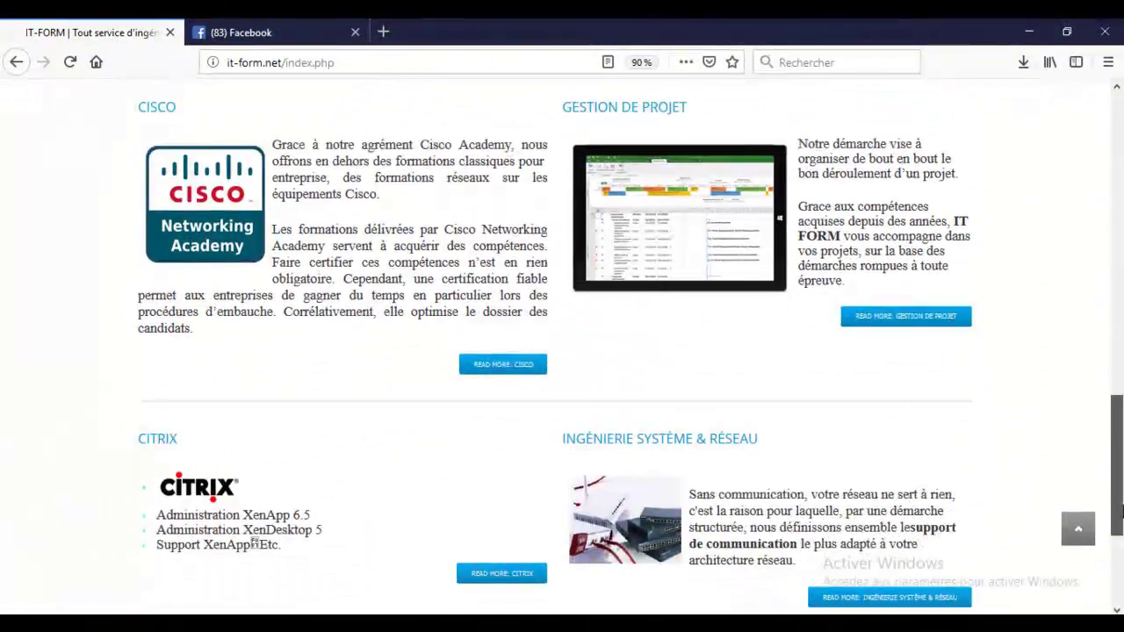
left_click_drag(1119, 514, 1119, 540)
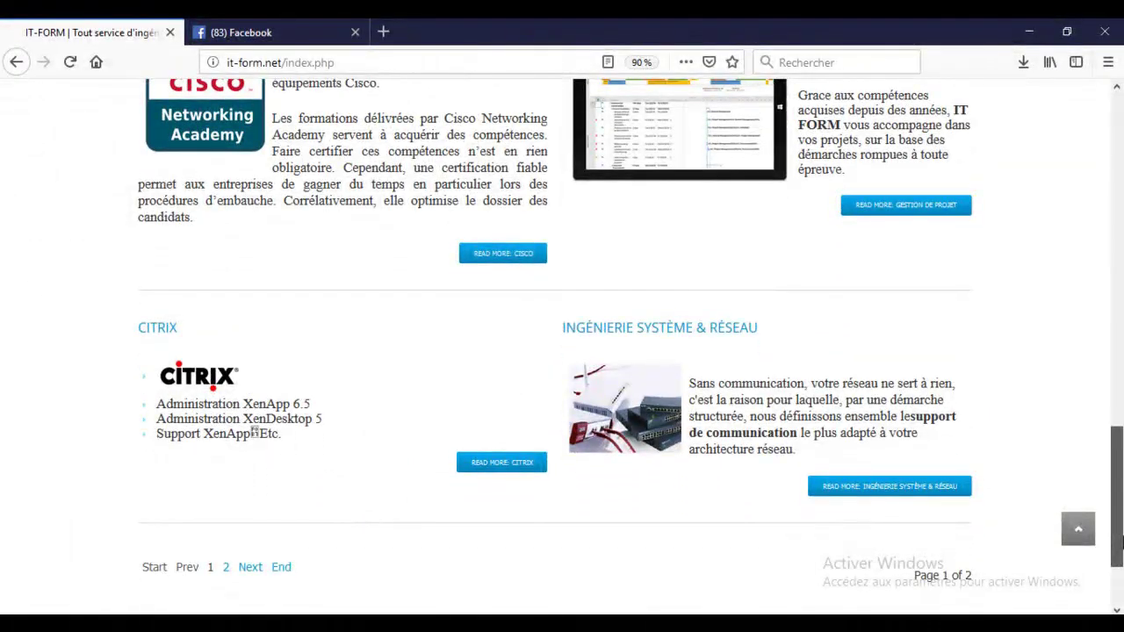
left_click(1079, 528)
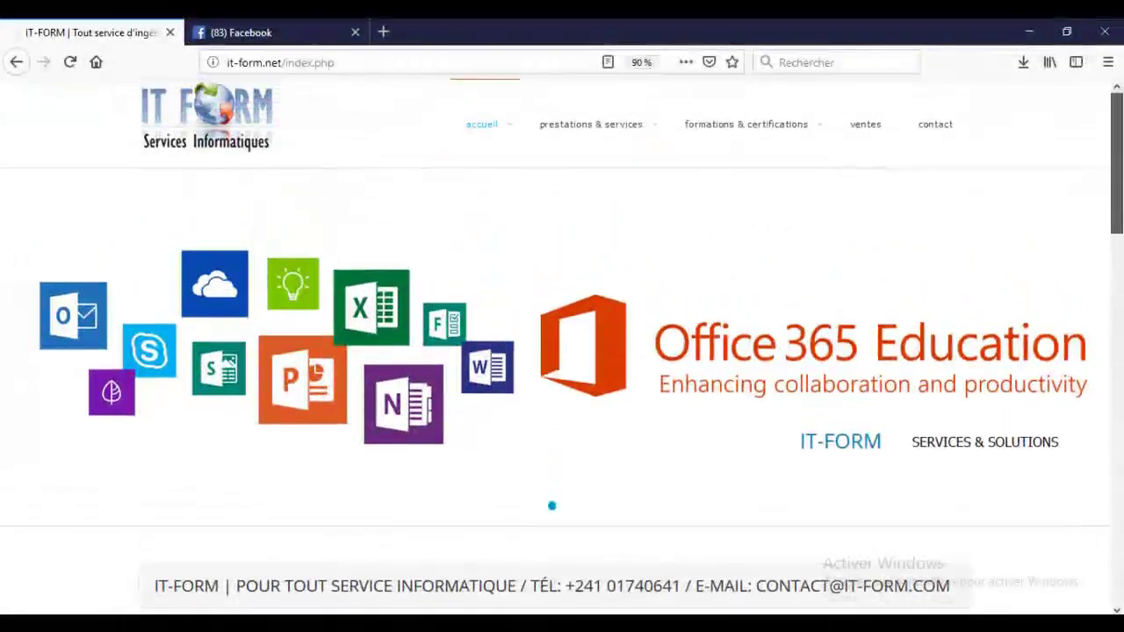
mouse_move(644, 117)
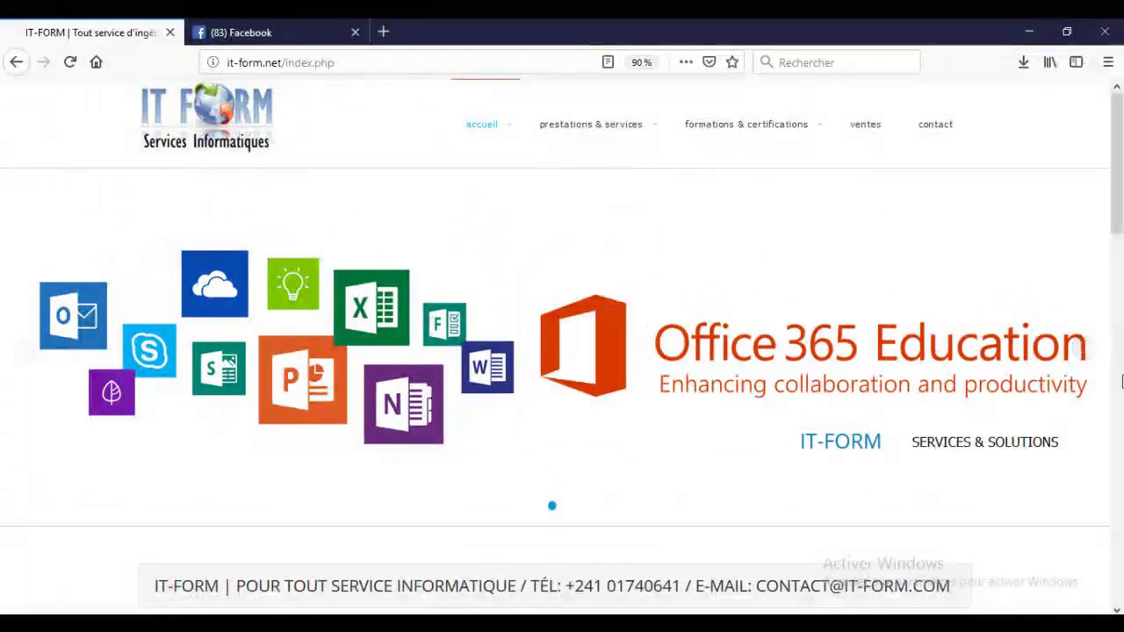
- Review the home page's article summaries from Cisco to Ingénierie système & réseau, and open the next page of articles
scroll(1118, 395, "down", 15)
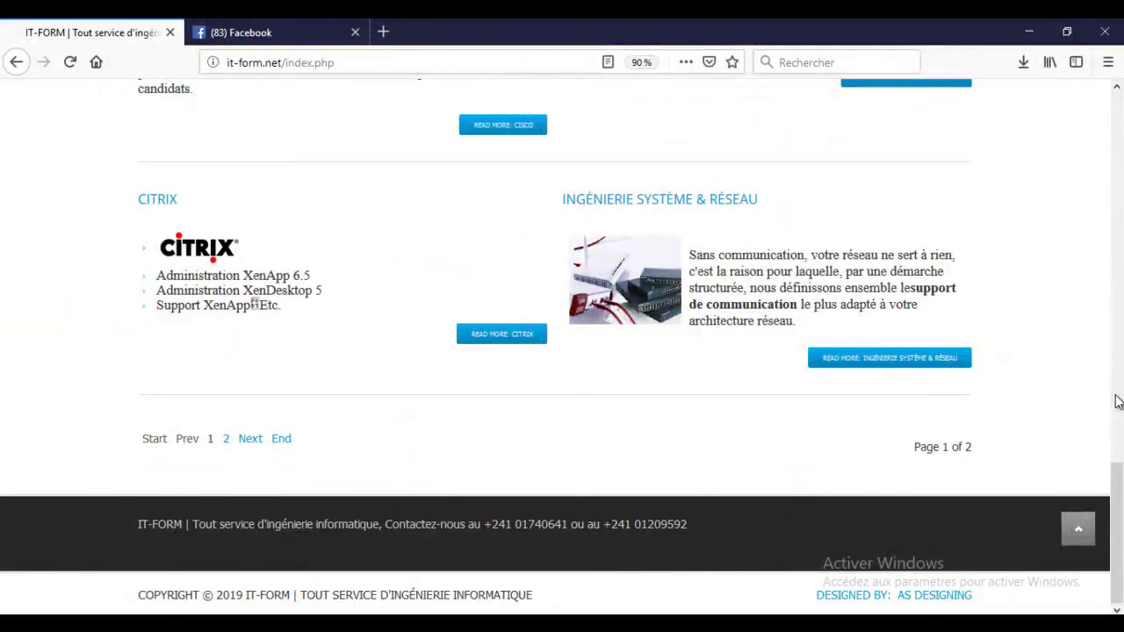
left_click_drag(1121, 488, 1121, 443)
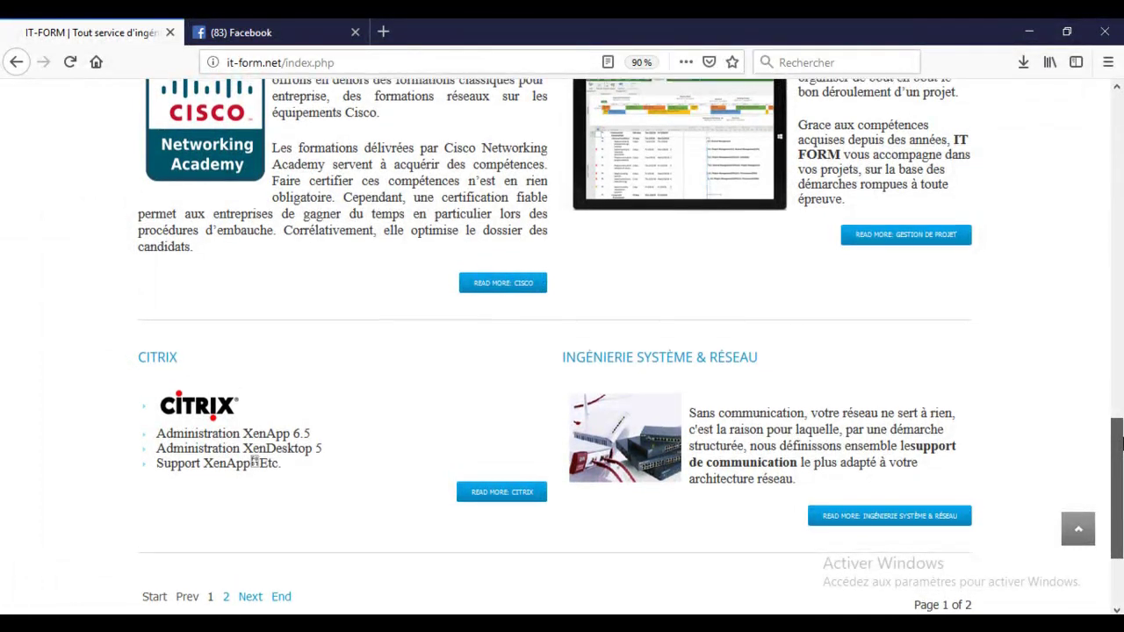
left_click_drag(1121, 444, 1120, 409)
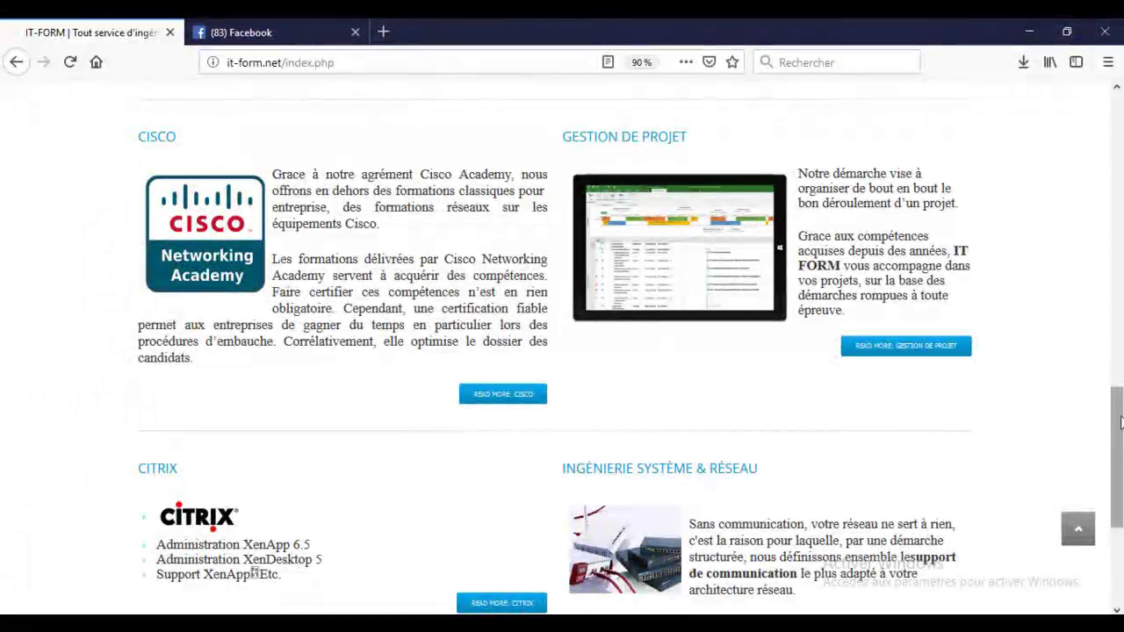
left_click_drag(1121, 421, 1121, 477)
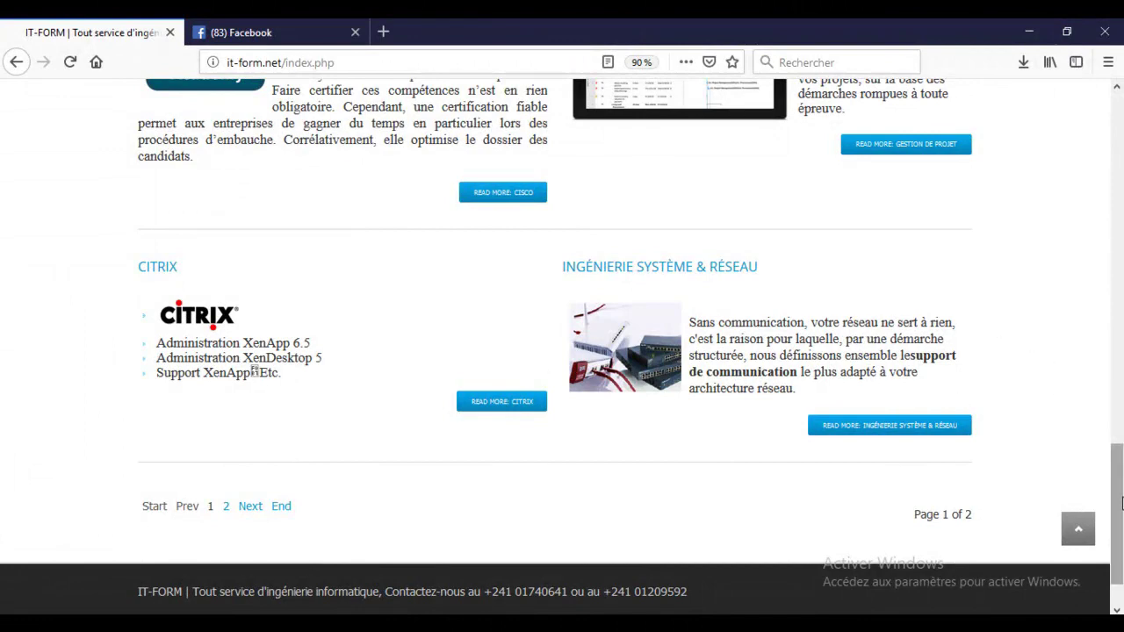
mouse_move(1120, 501)
left_mouse_down()
mouse_move(1120, 266)
mouse_move(1120, 501)
mouse_move(1120, 298)
mouse_move(1122, 483)
left_mouse_up()
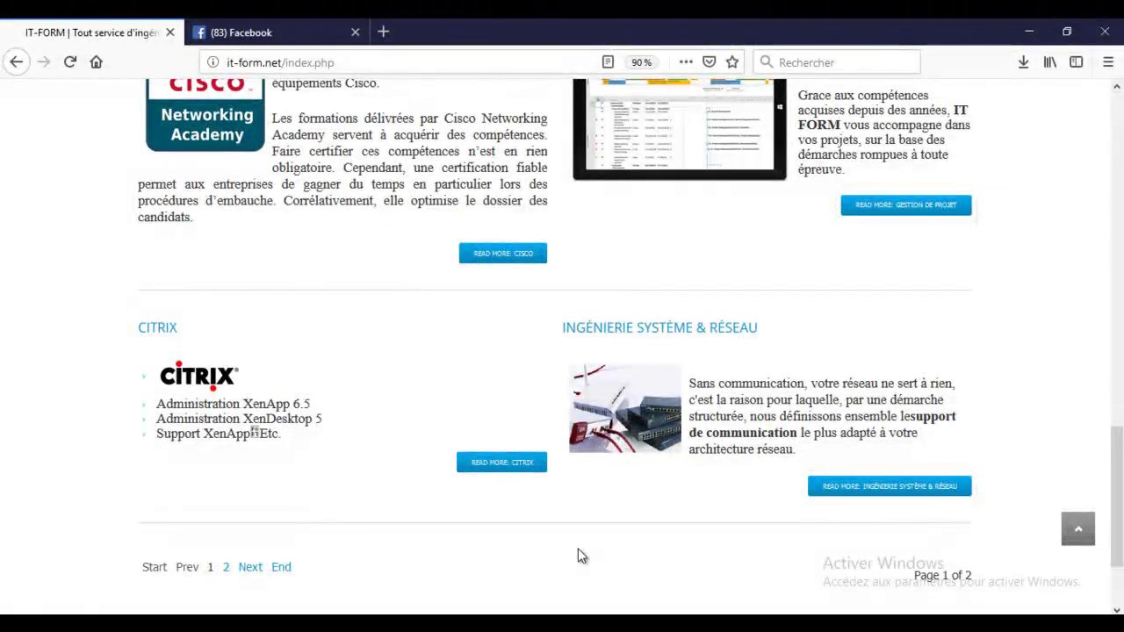
left_click(251, 571)
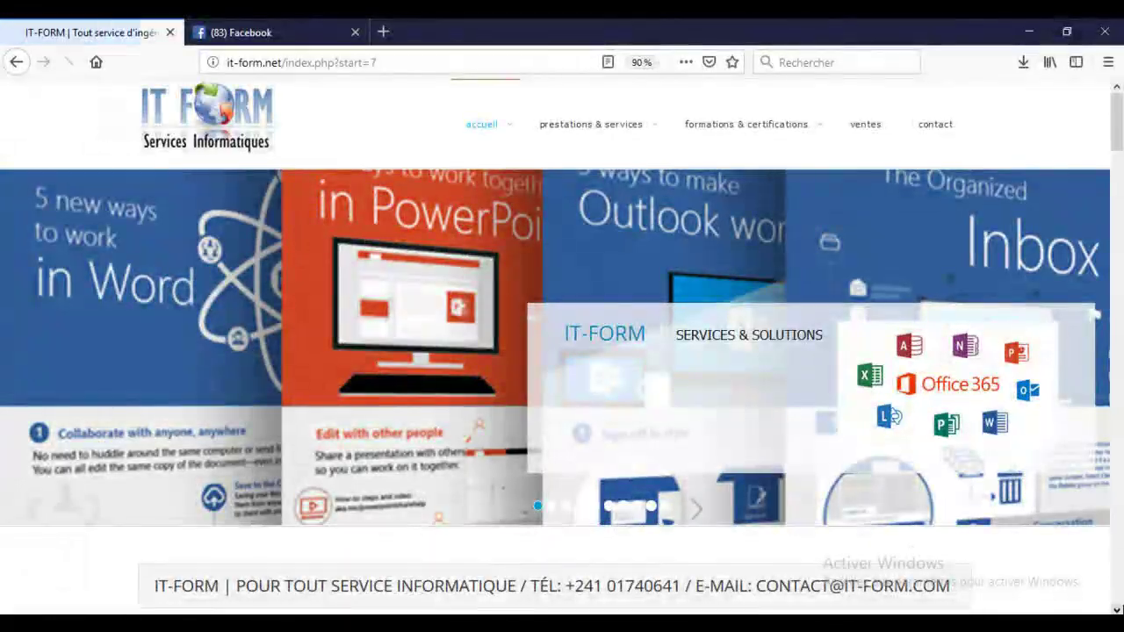
- Look through the Licensing, Maintenance and Sécurité summaries on the second page, and return to the accueil page
scroll(562, 347, "down", 5)
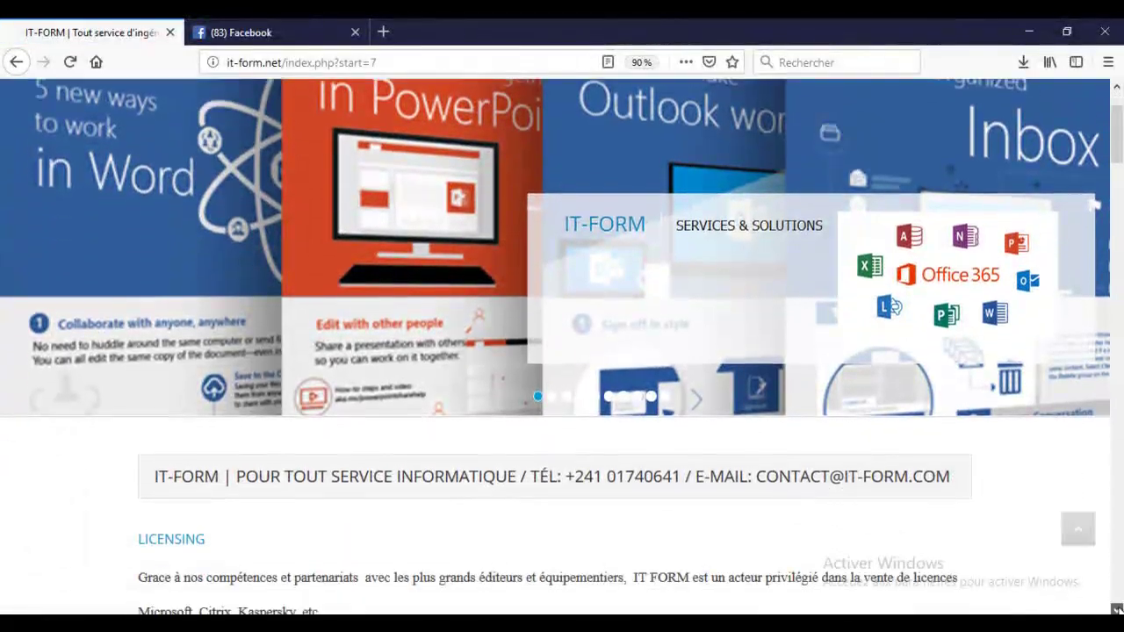
scroll(562, 346, "down", 1)
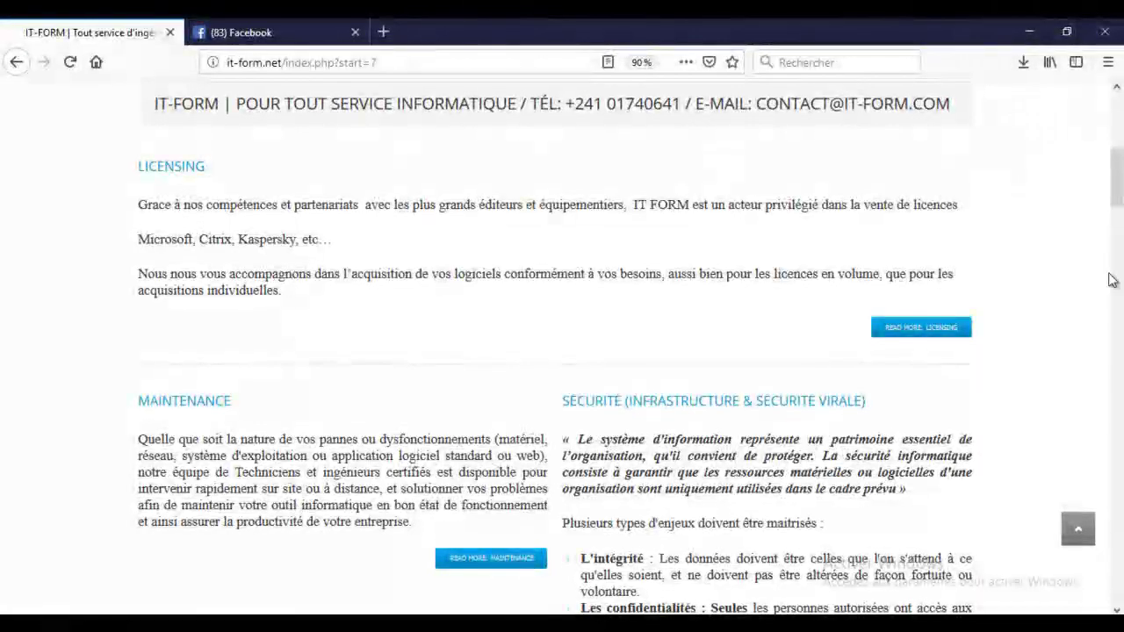
left_click_drag(1117, 200, 1120, 132)
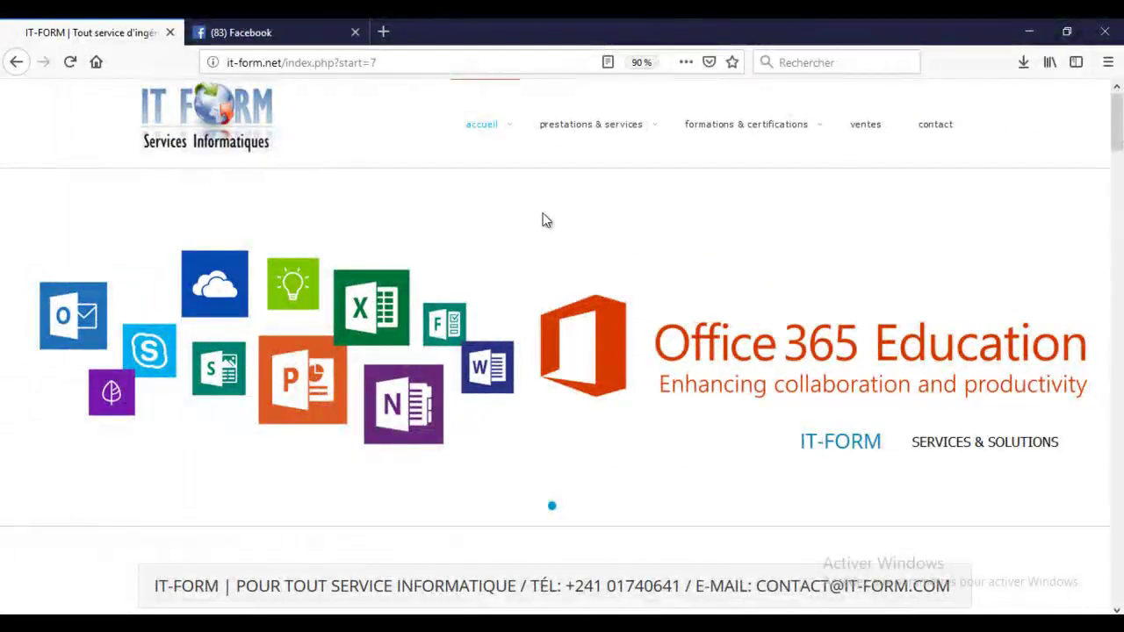
left_click(482, 132)
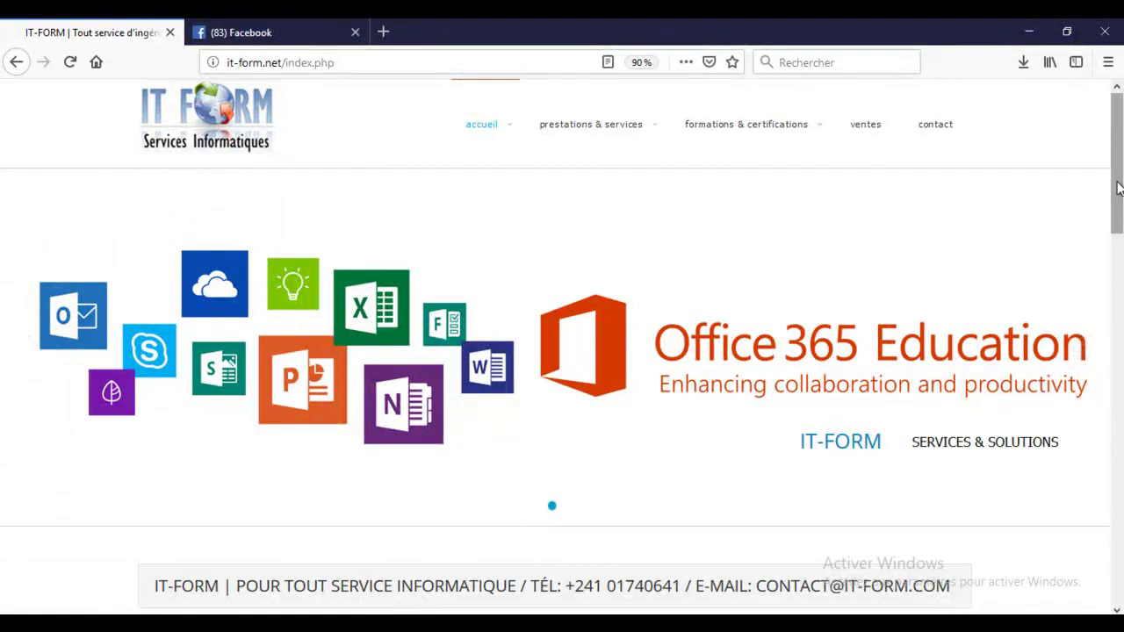
- Examine the home page's article summaries again, from Audit & conseils through Certifications and Formations to the page navigation
left_click_drag(1119, 188, 1119, 406)
scroll(254, 393, "down", 5)
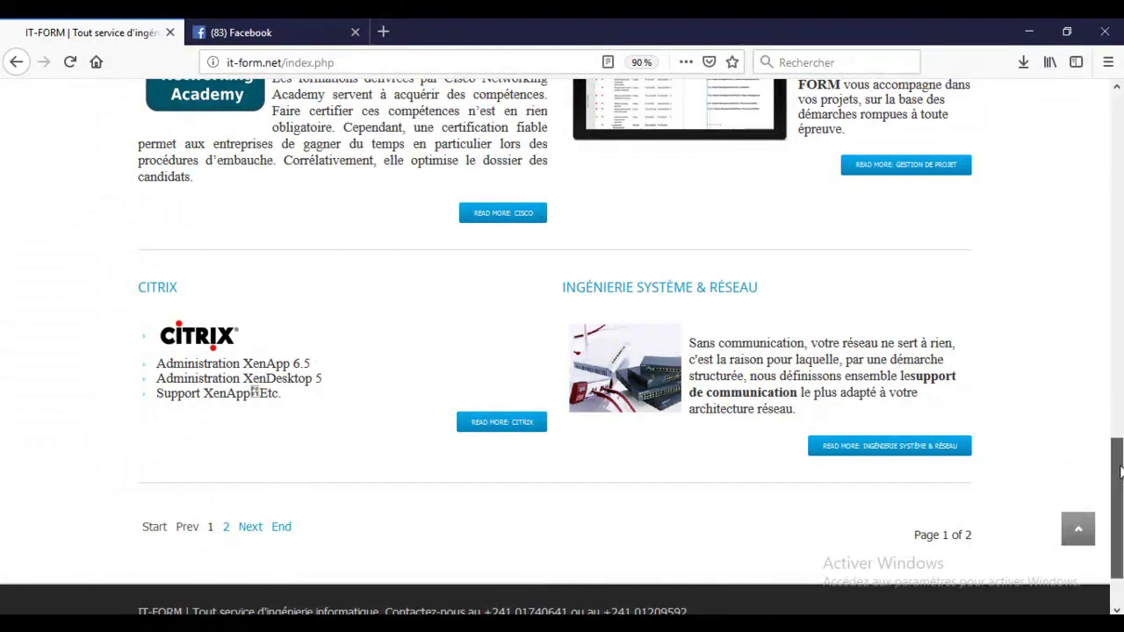
left_click_drag(1120, 472, 1118, 106)
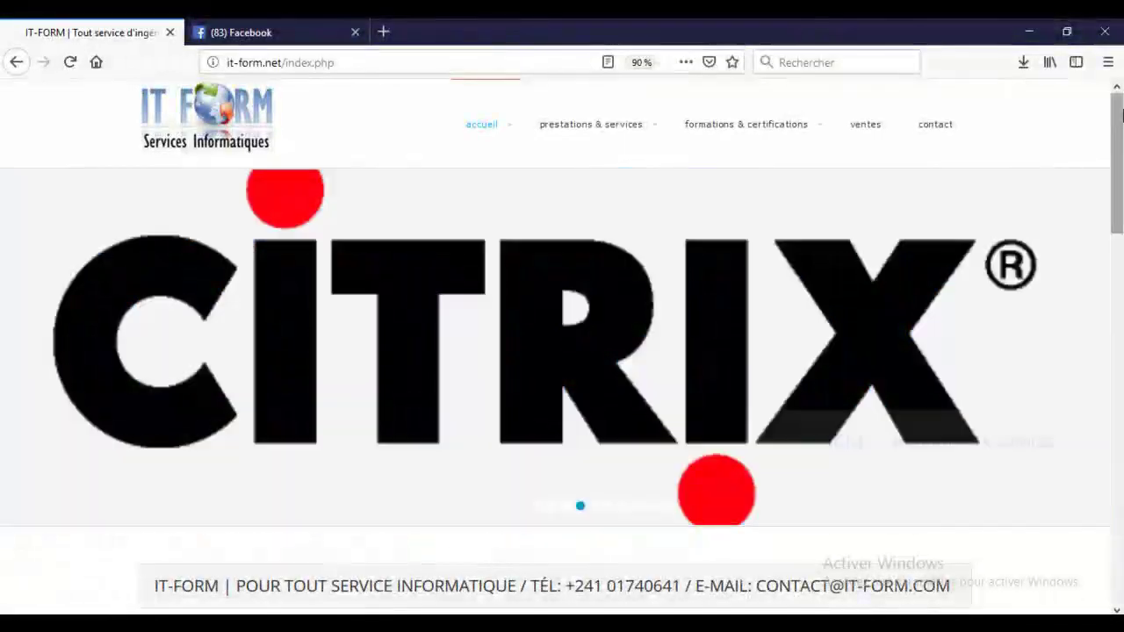
mouse_move(644, 130)
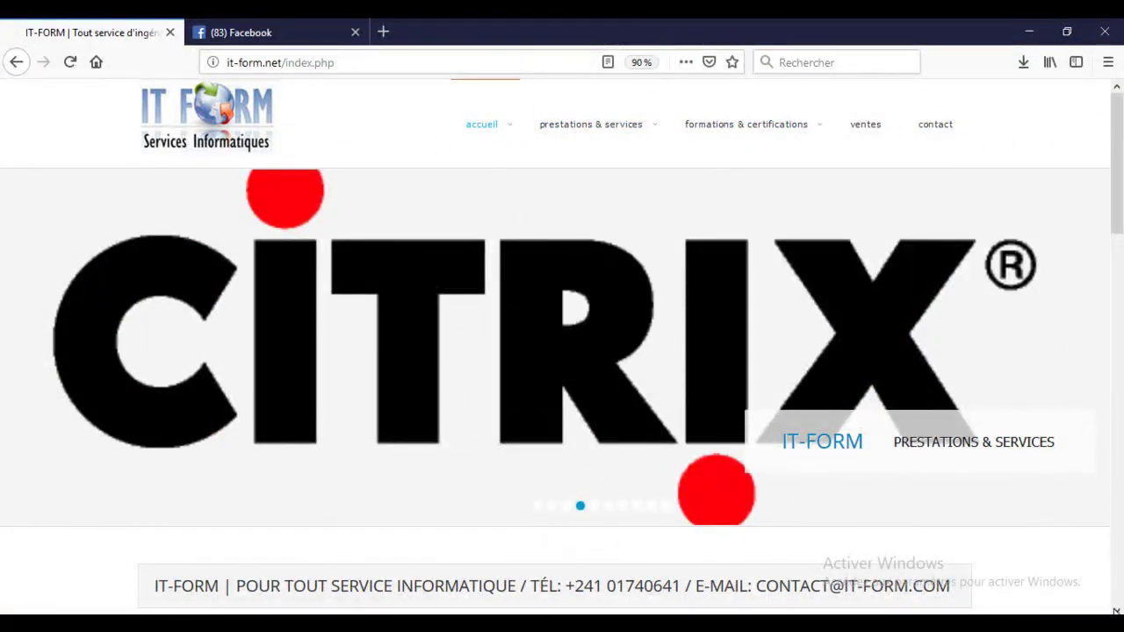
scroll(562, 351, "down", 3)
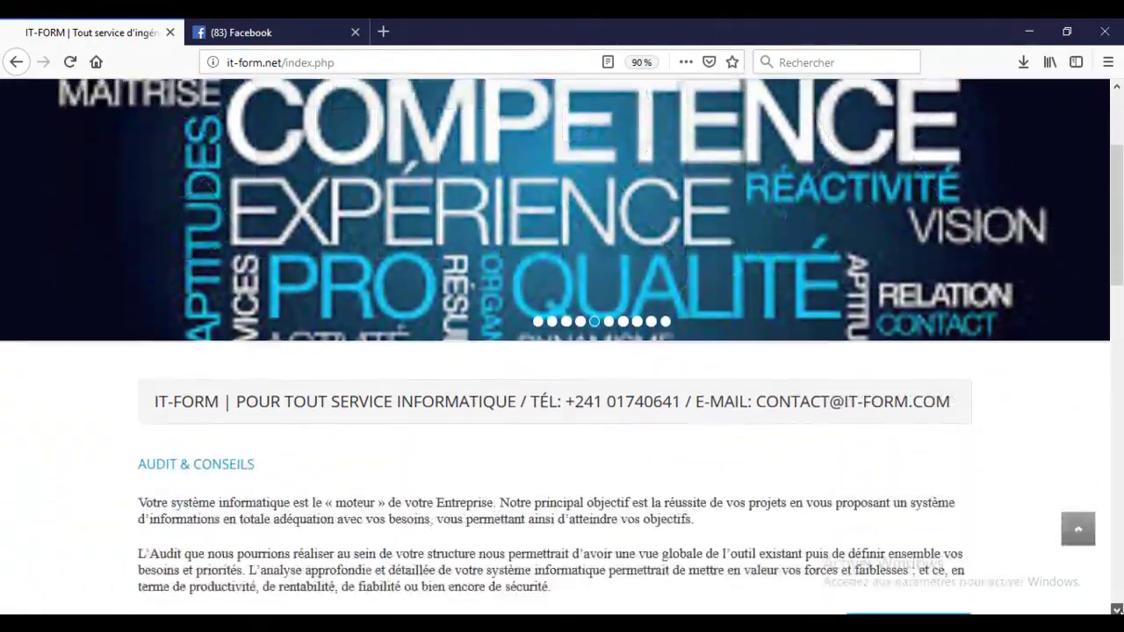
scroll(562, 351, "down", 7)
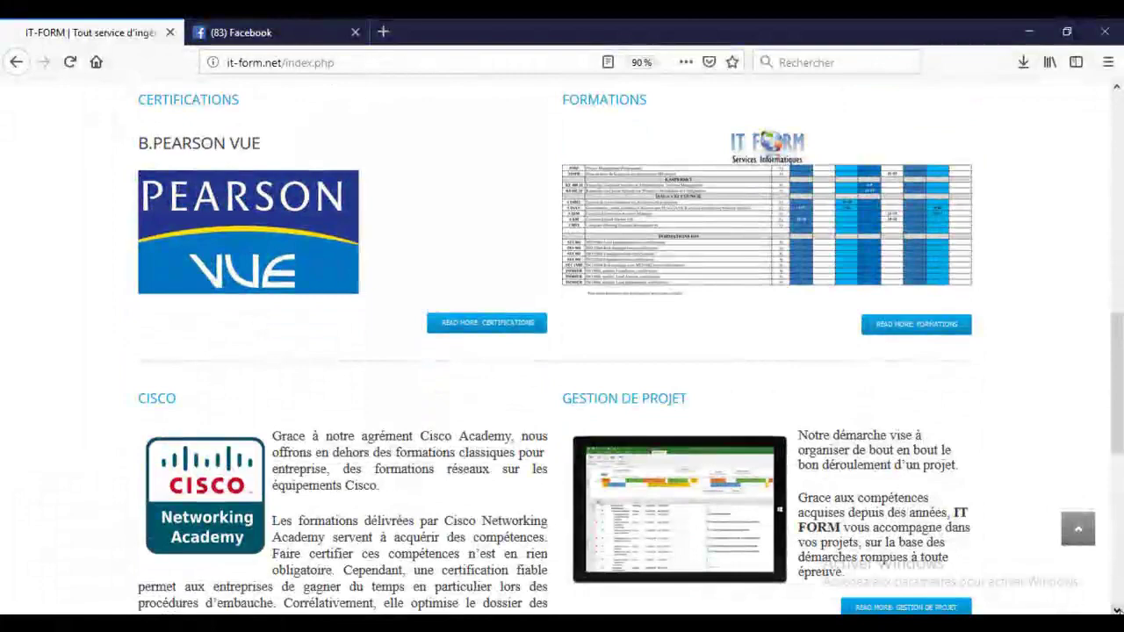
scroll(971, 532, "down", 2)
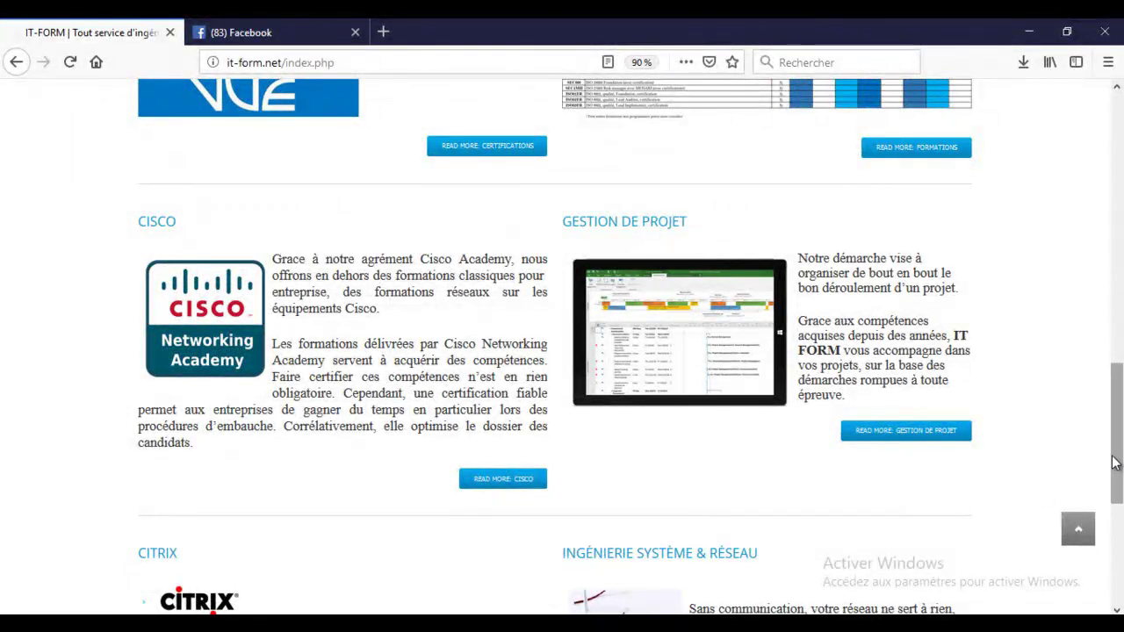
left_click_drag(1118, 464, 1120, 514)
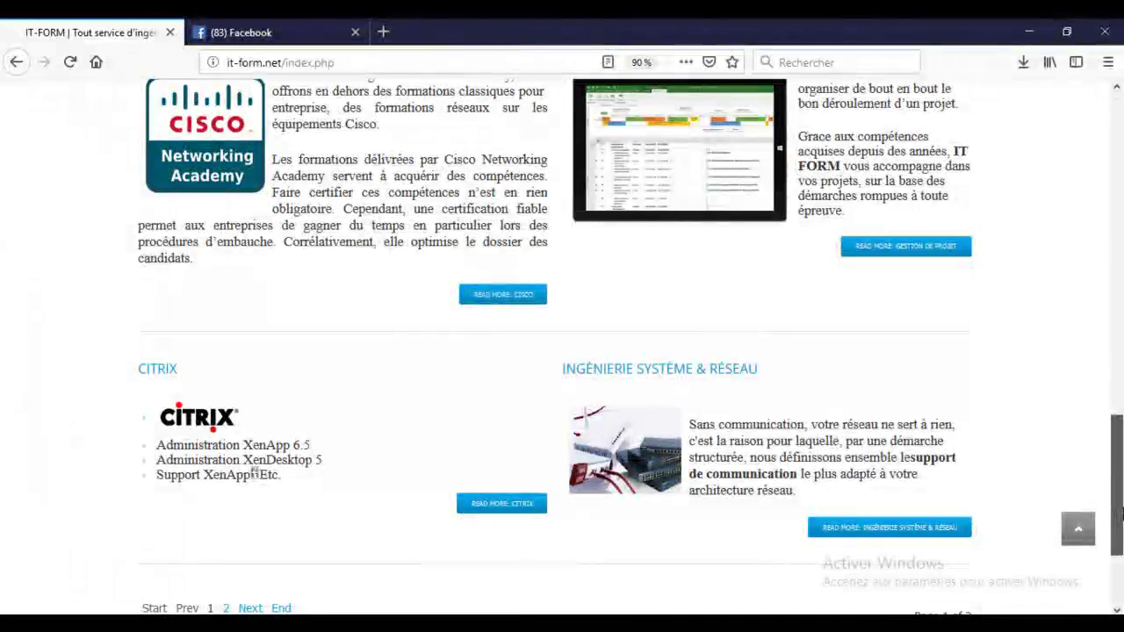
left_click_drag(1121, 514, 1121, 515)
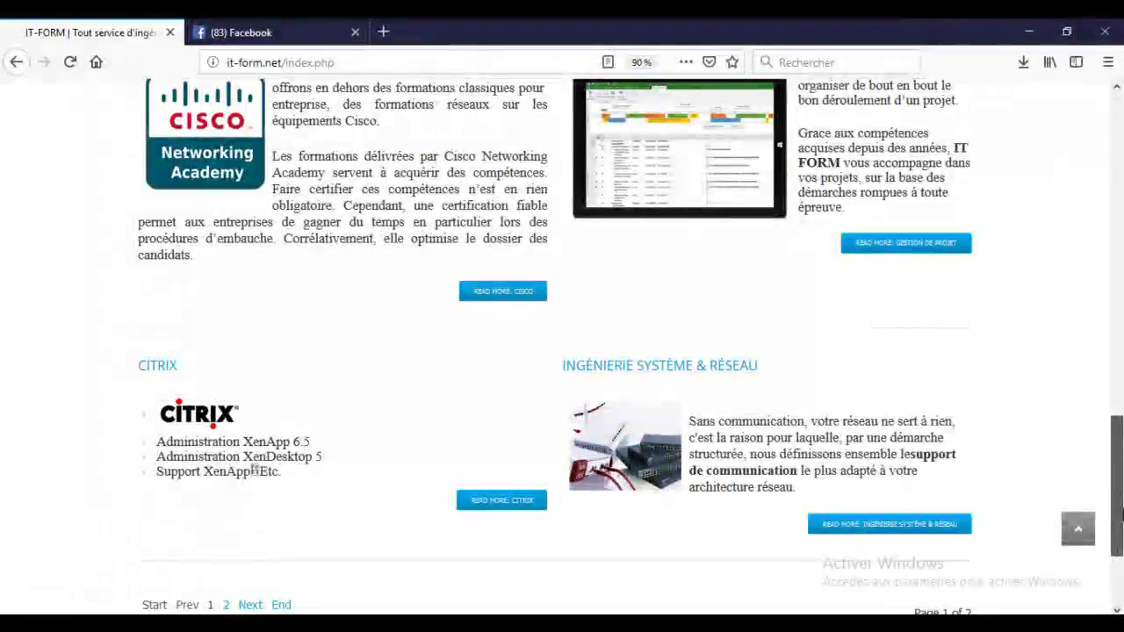
left_click_drag(1121, 516, 1121, 180)
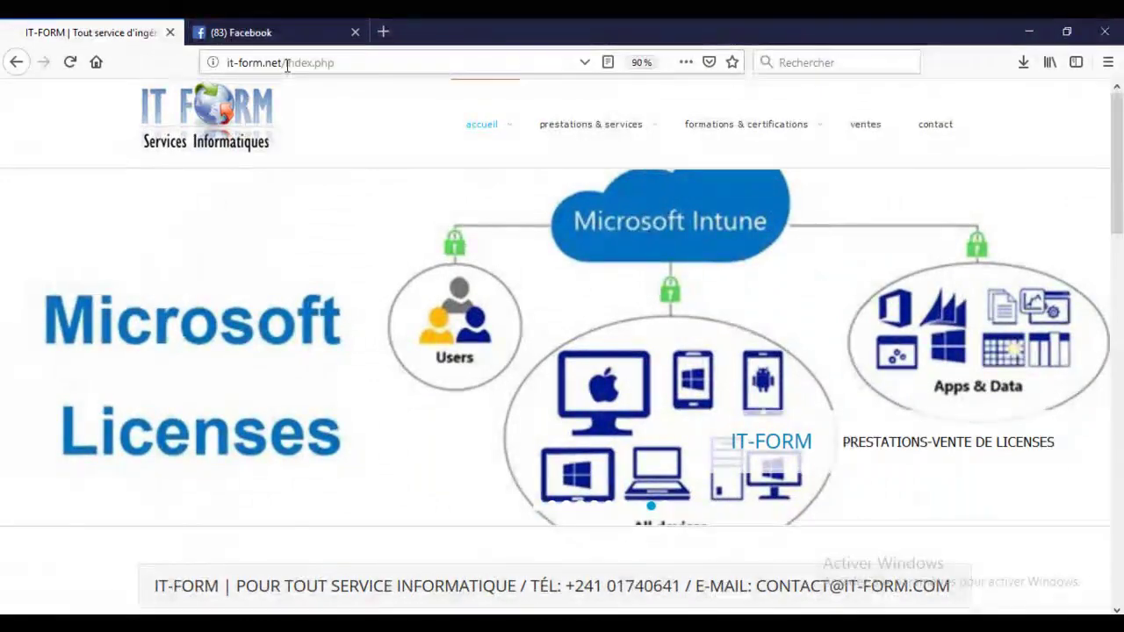
- Remove index.php from the site address so it reads it-form.net/, and look over the home page's Cisco and Citrix summaries
left_click_drag(286, 63, 343, 64)
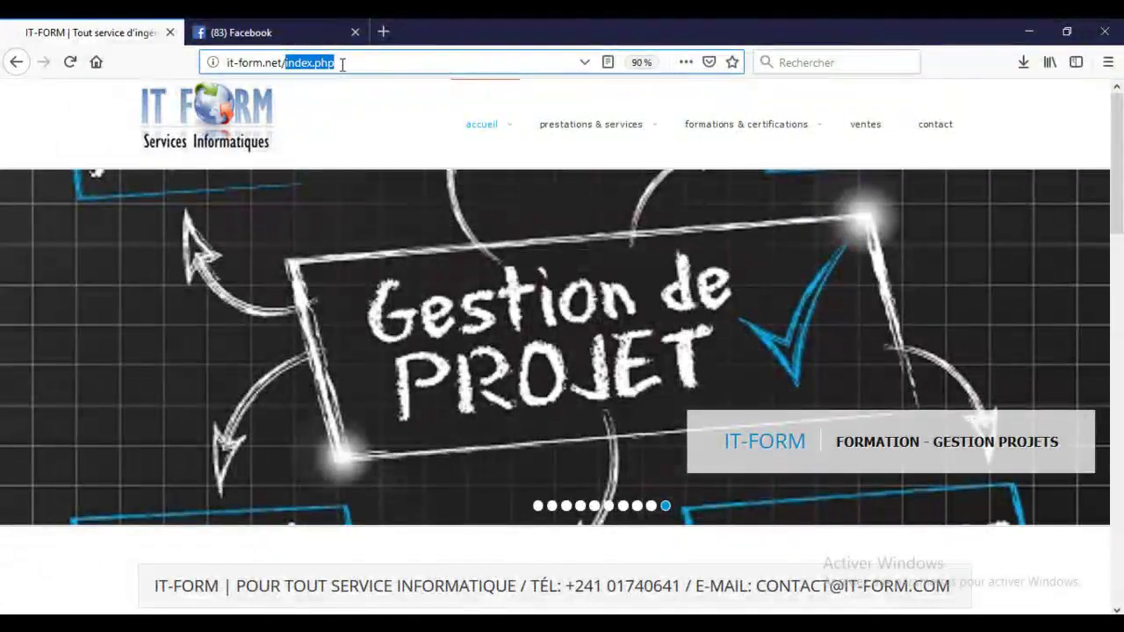
key("BackSpace")
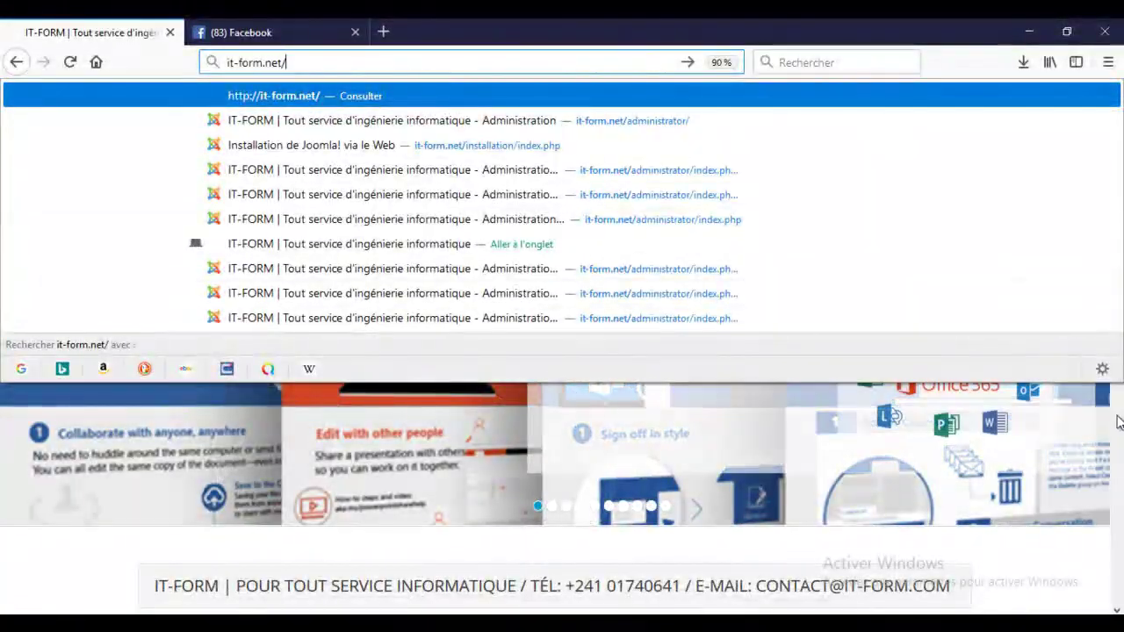
left_click(1117, 425)
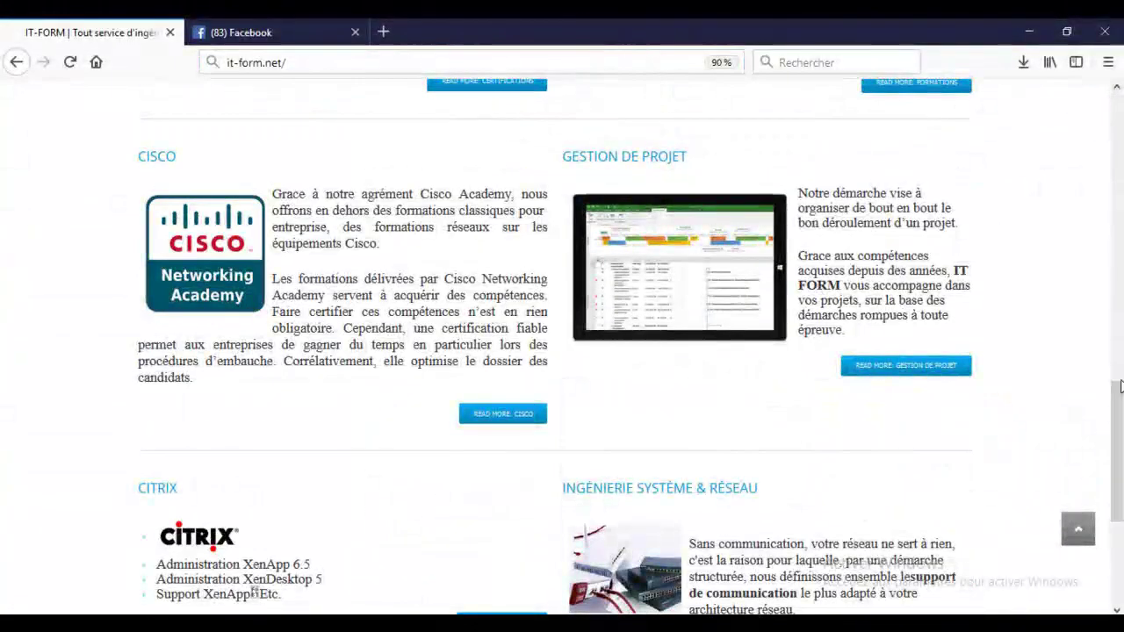
scroll(1117, 425, "up", 3)
scroll(1118, 425, "up", 10)
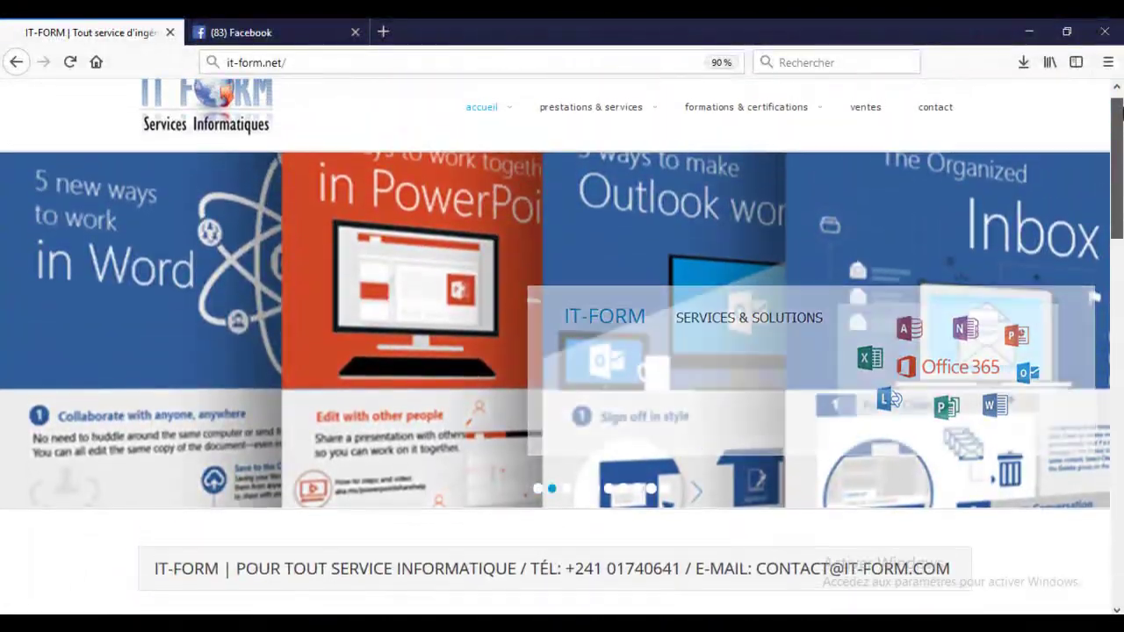
scroll(1119, 105, "up", 1)
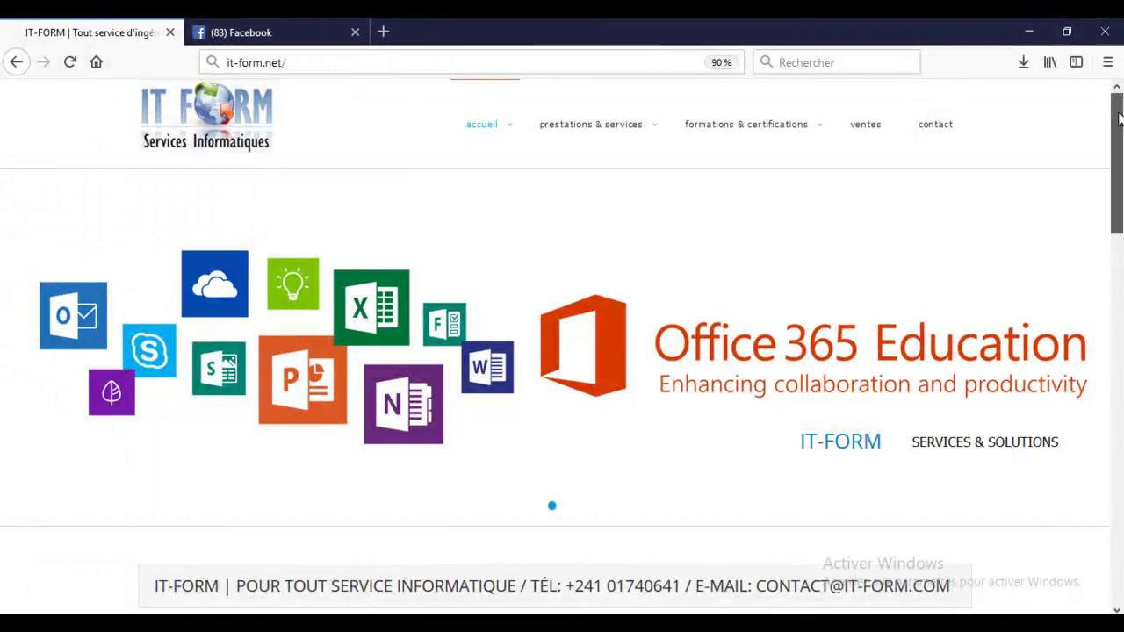
scroll(1119, 119, "down", 1)
scroll(1120, 130, "up", 1)
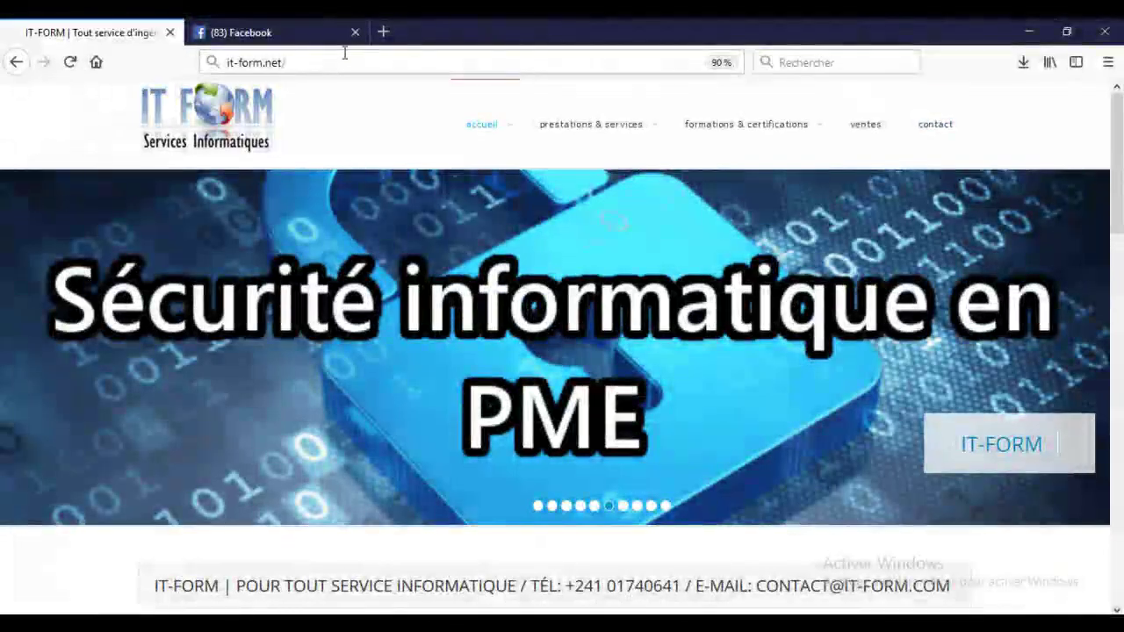
- Bring up the on-screen keyboard and load the site's administration page at it-form.net/administrator/
left_click(334, 62)
left_click(335, 63)
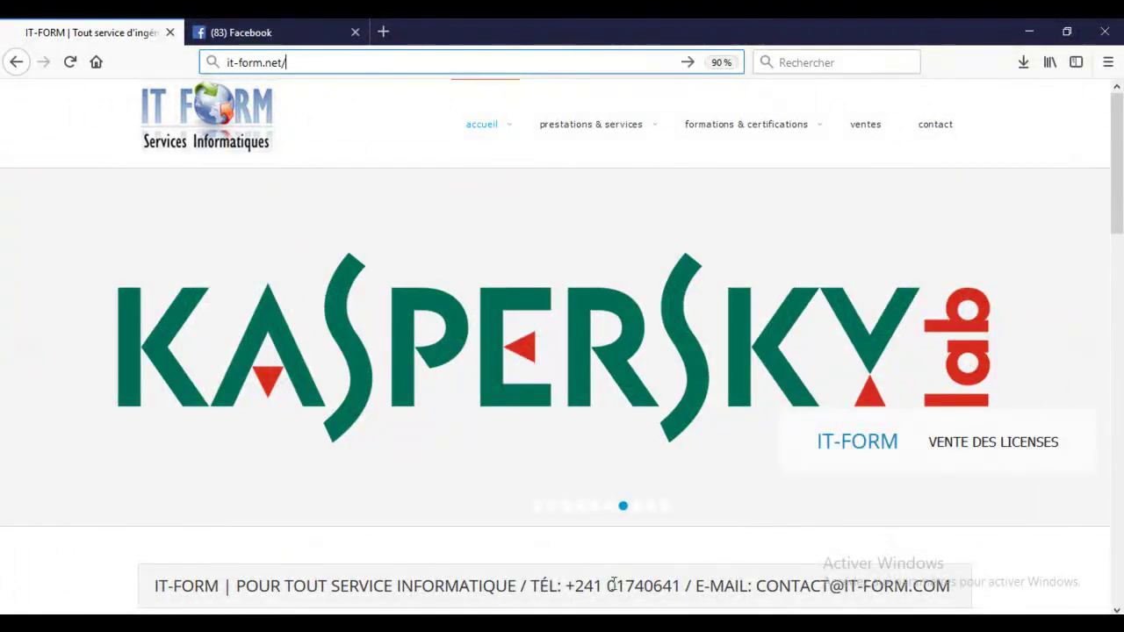
key("ctrl+super+o")
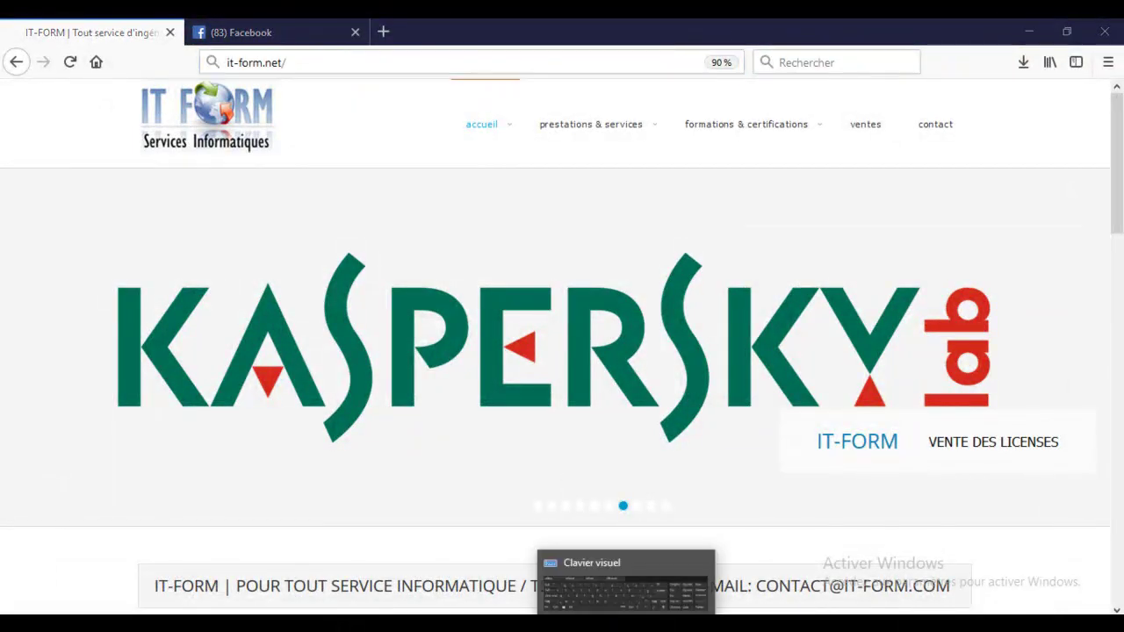
left_click(549, 371)
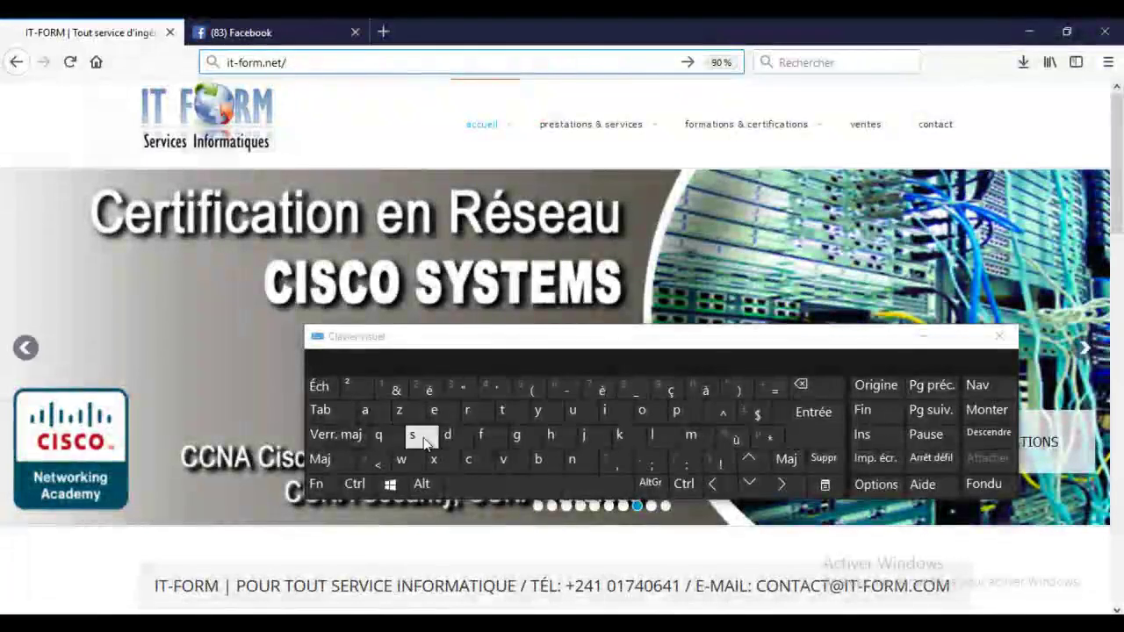
left_click(369, 413)
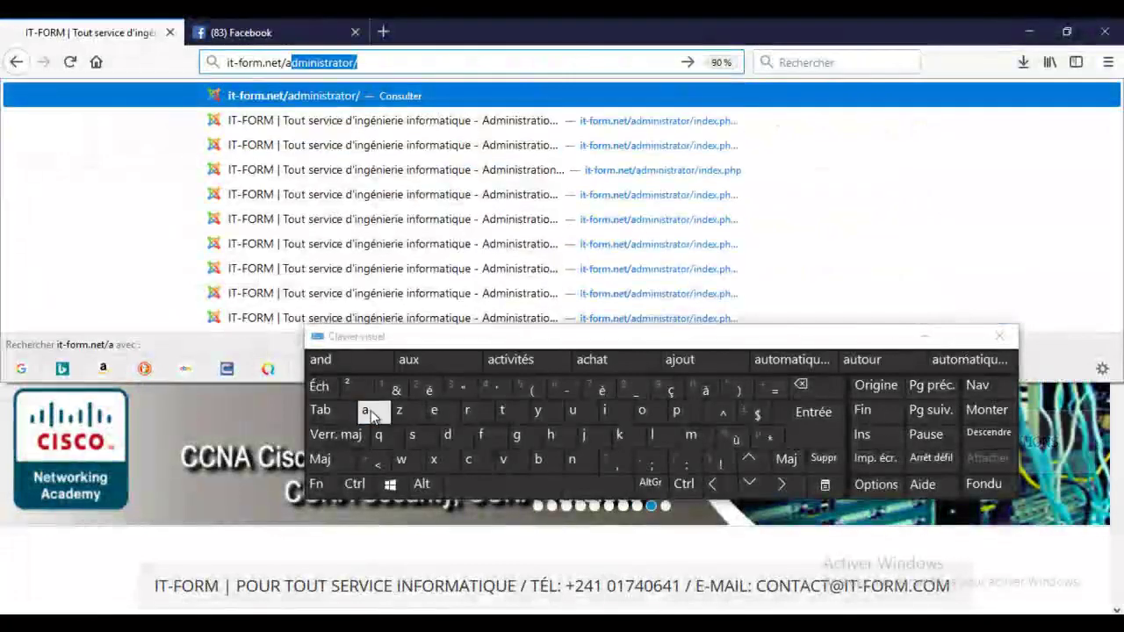
left_click(463, 61)
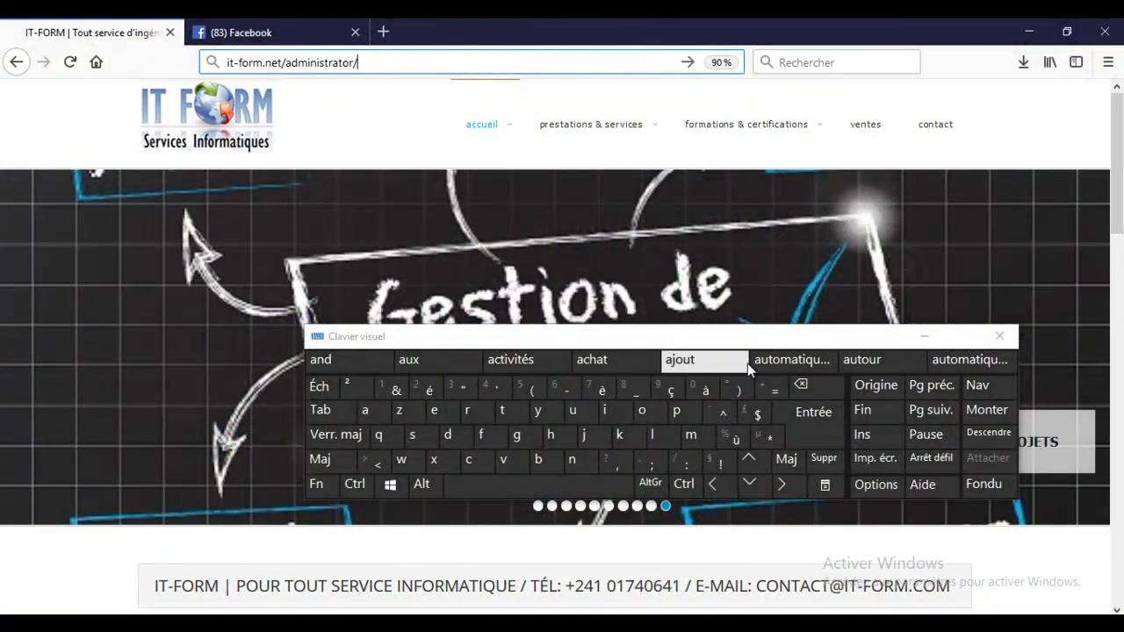
left_click(833, 430)
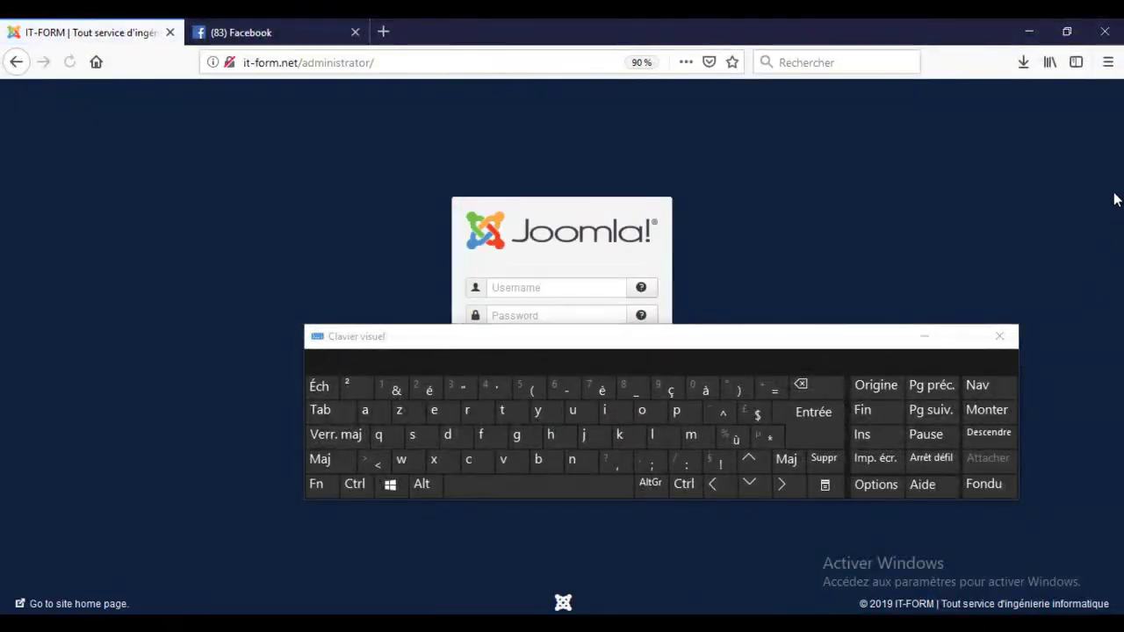
- Enter the administrator's username in the Joomla! login form and move the on-screen keyboard clear of the form
left_click(585, 287)
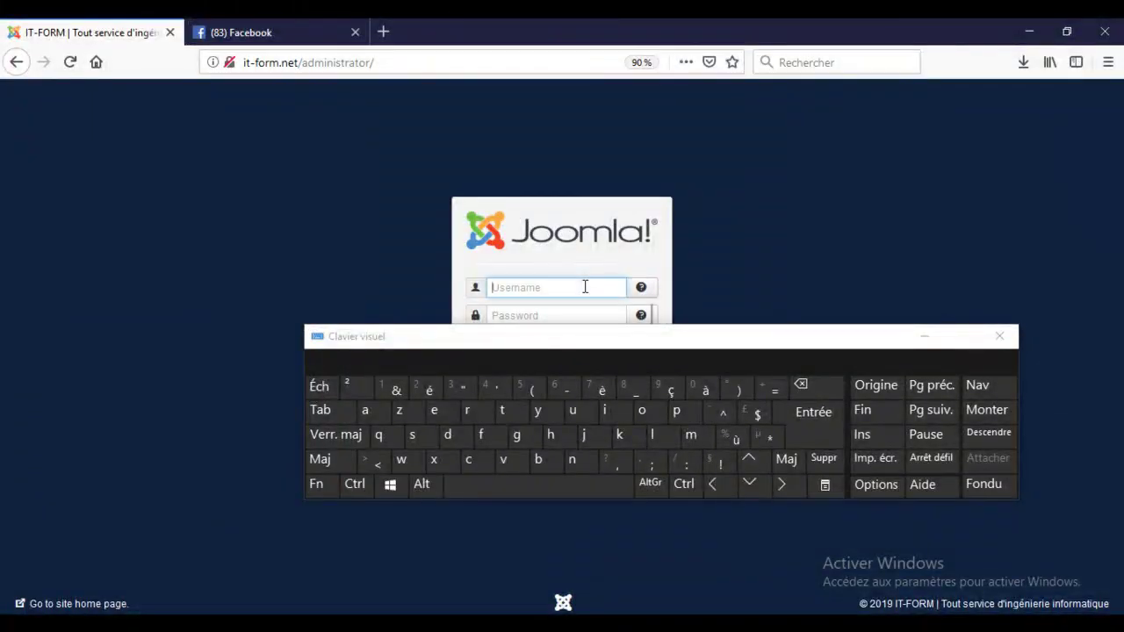
left_click(615, 414)
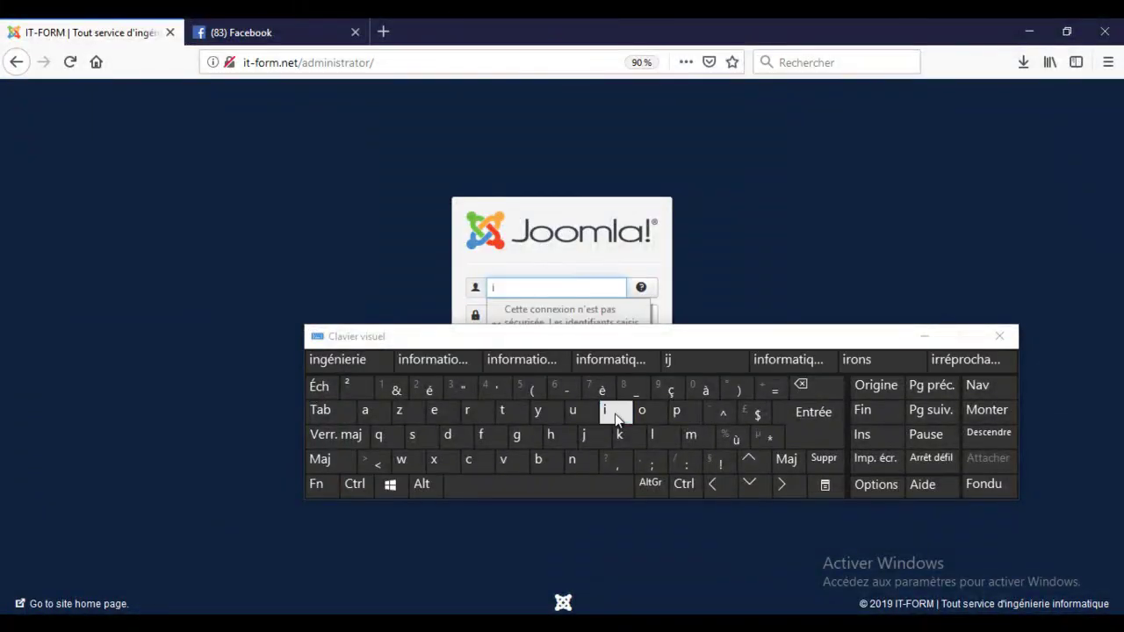
left_click(507, 413)
left_click(493, 435)
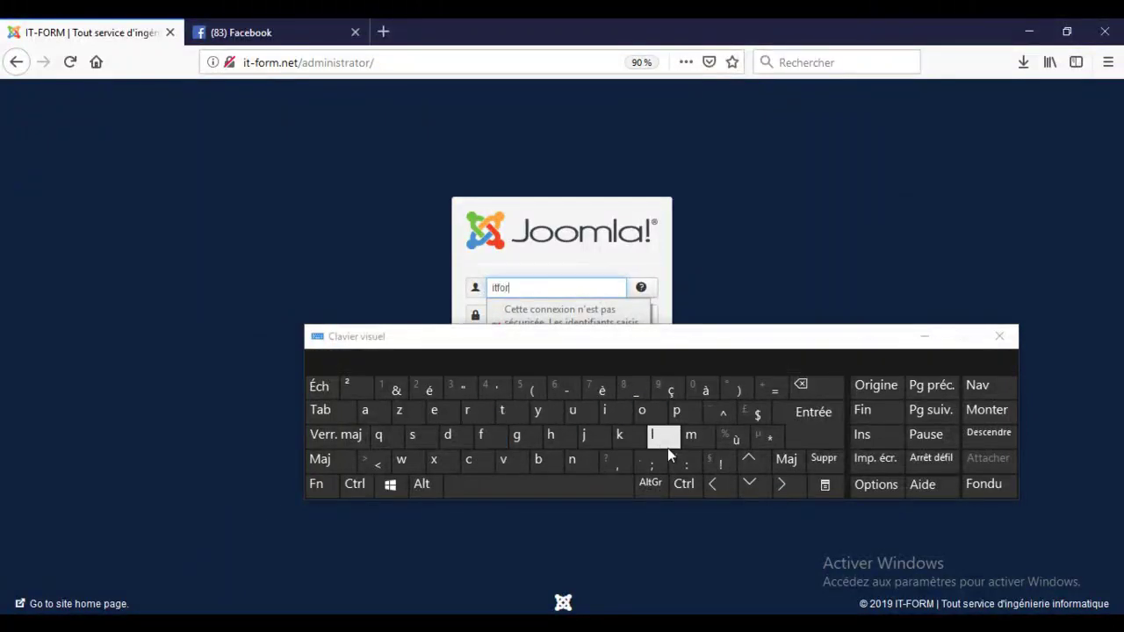
left_click(692, 435)
left_click_drag(759, 345, 740, 414)
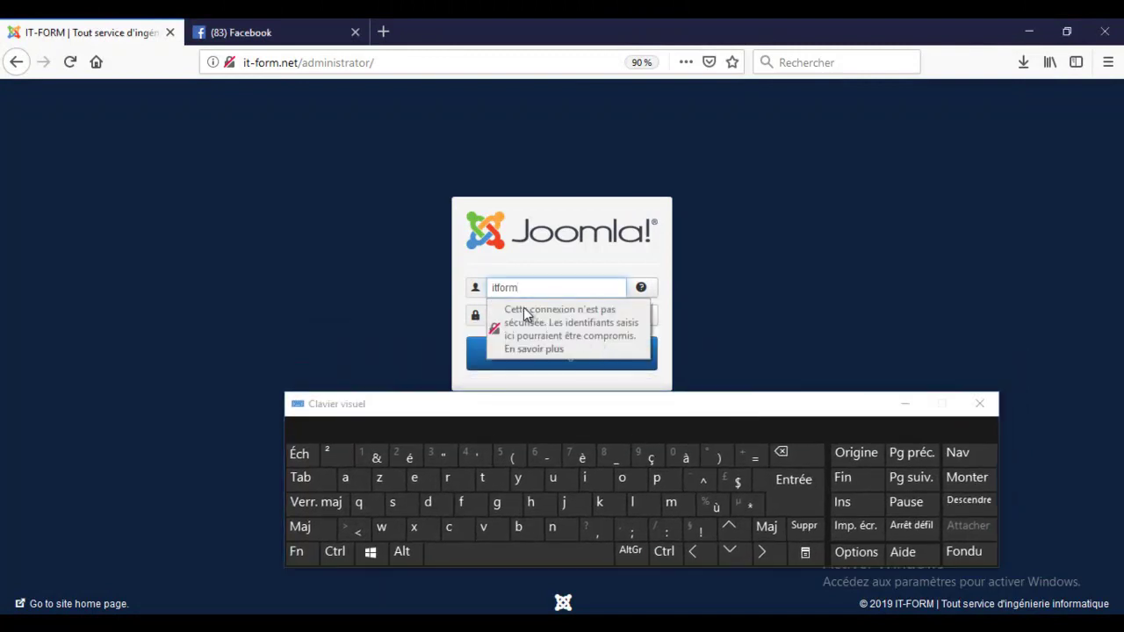
- Enter the account password in the Joomla! login form with the on-screen keyboard and log in to the administration
key("Tab")
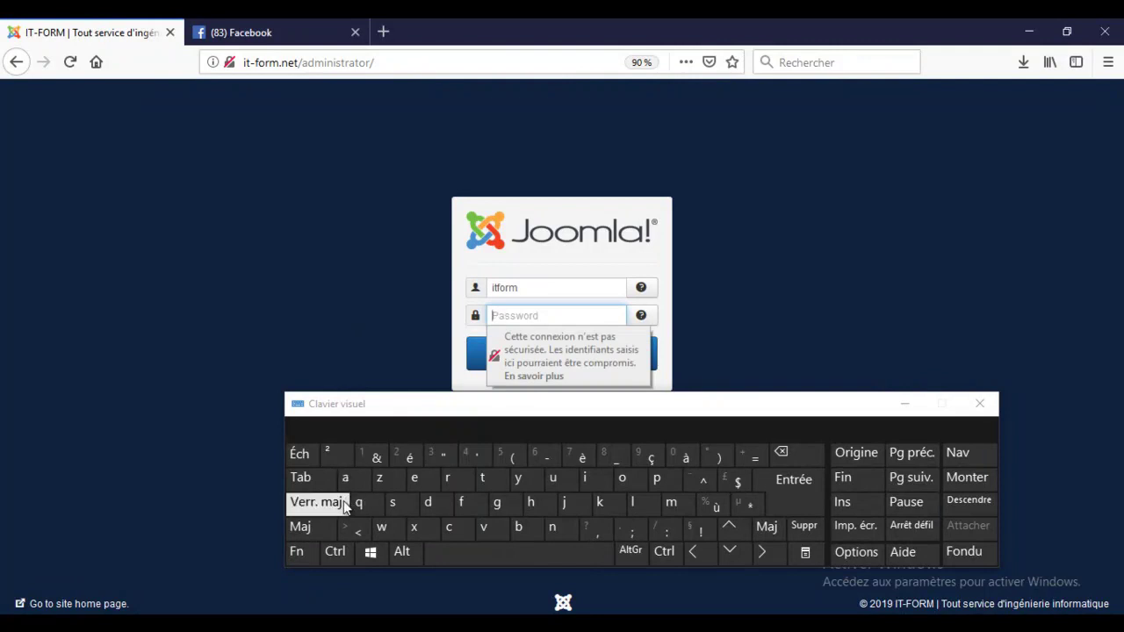
left_click(452, 527)
left_click(531, 511)
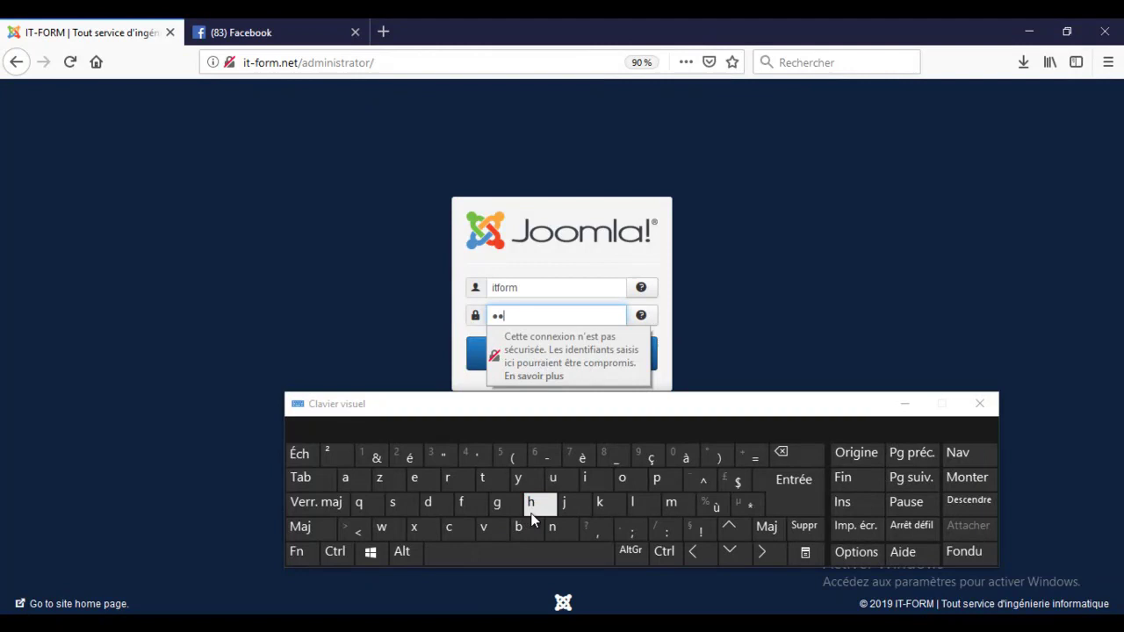
left_click(353, 480)
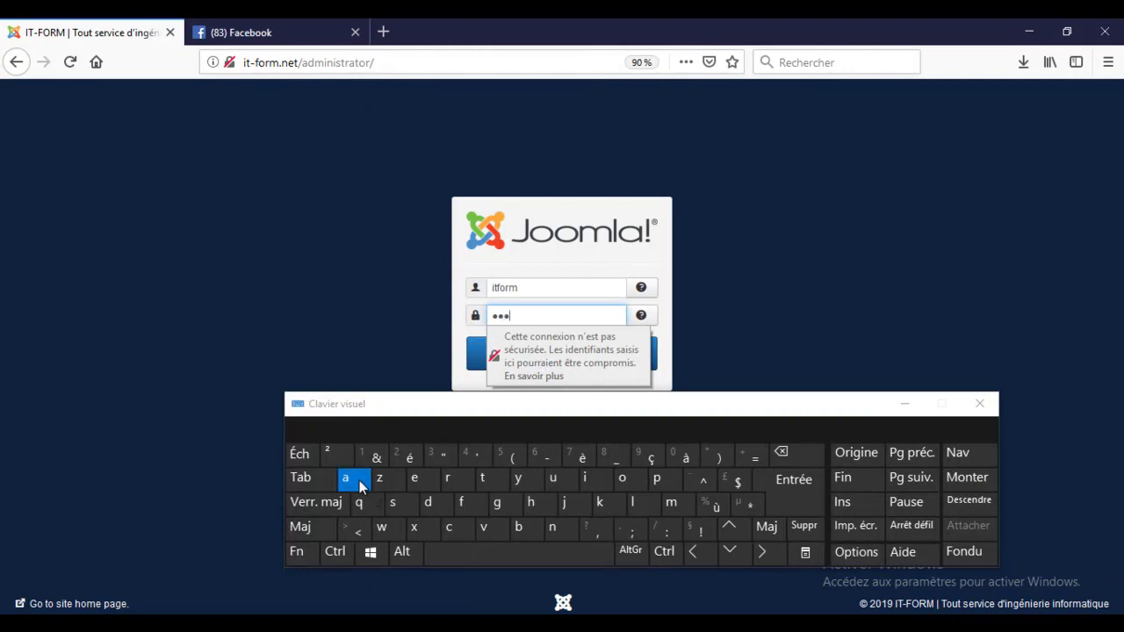
left_click(553, 535)
left_click(510, 510)
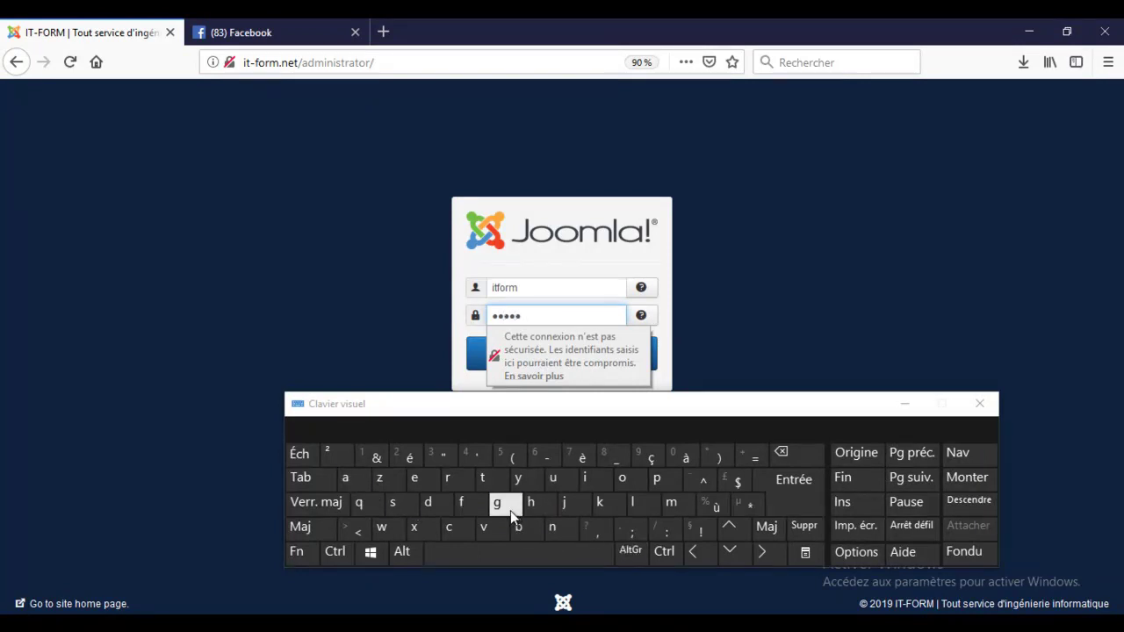
left_click(430, 484)
key("Return")
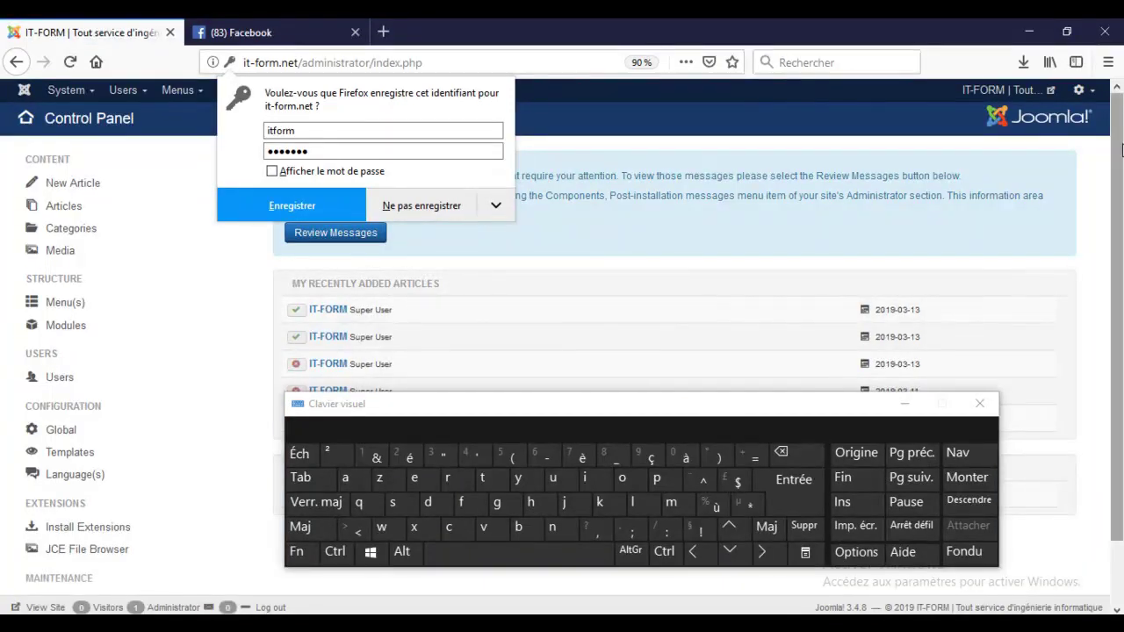
- Look over the Control Panel, open the public IT-FORM site in a separate tab, and compare it with the administration page
left_click_drag(1120, 144, 1122, 261)
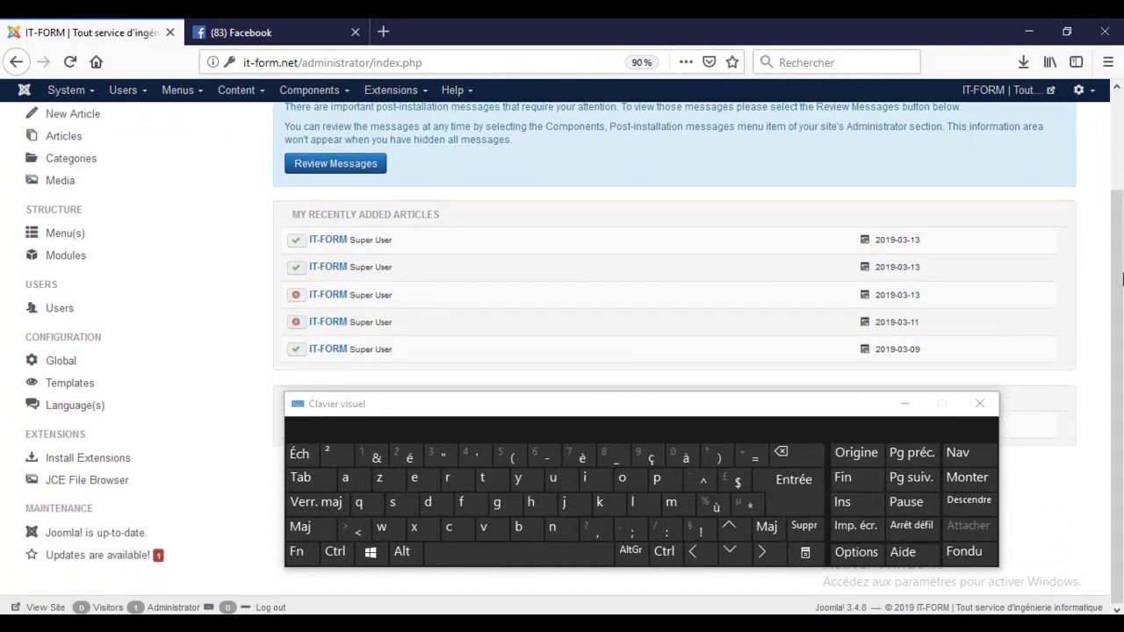
left_click(1014, 91)
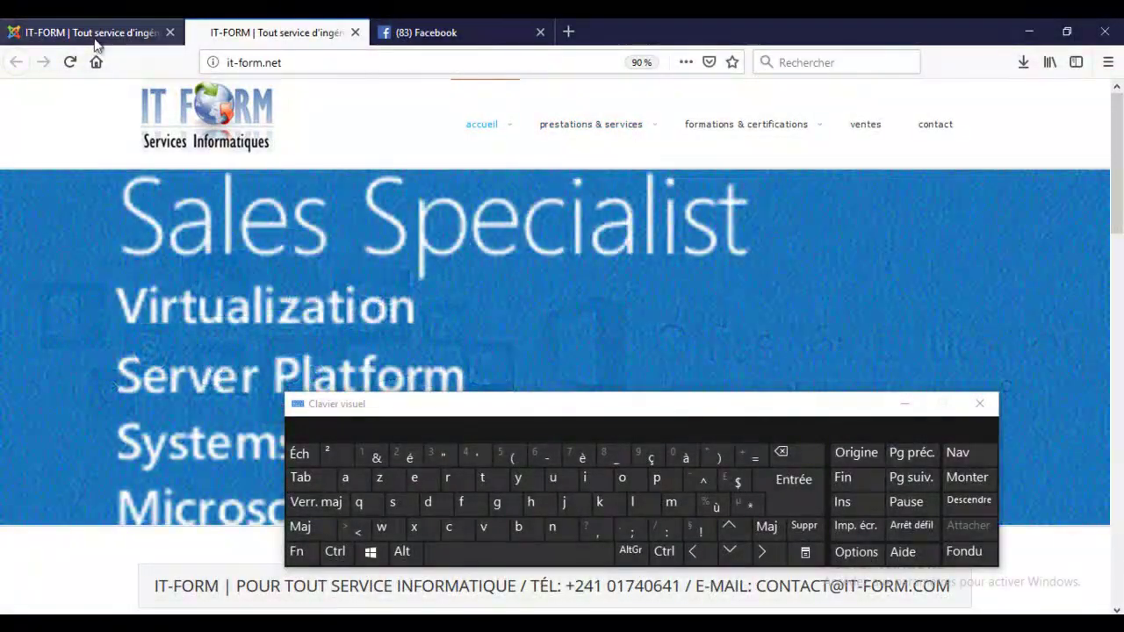
left_click(91, 32)
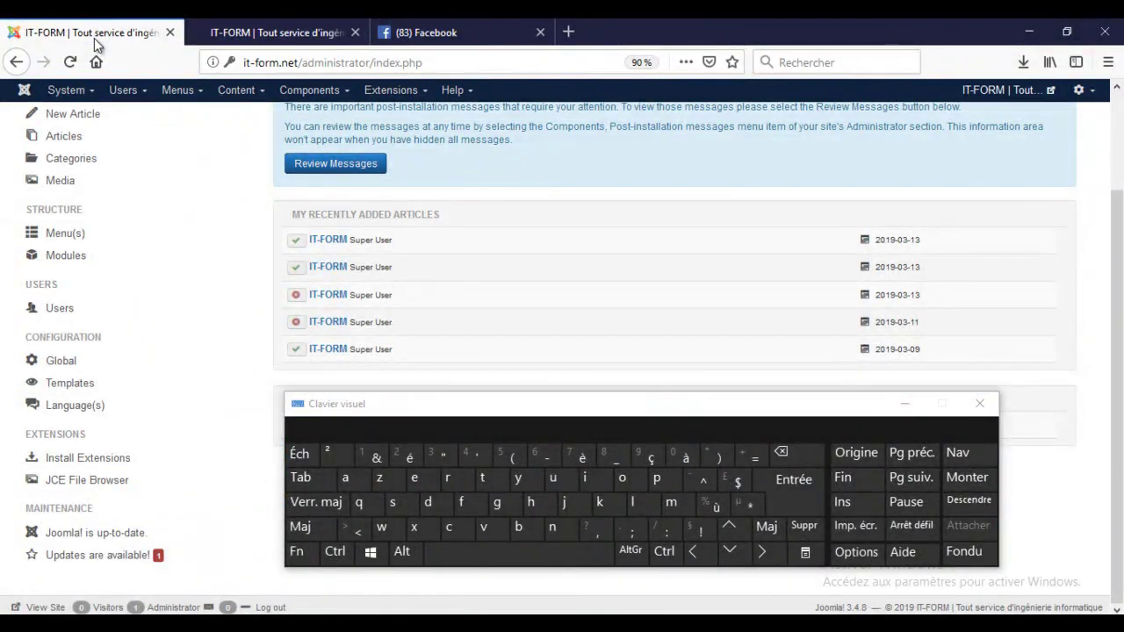
left_click(264, 32)
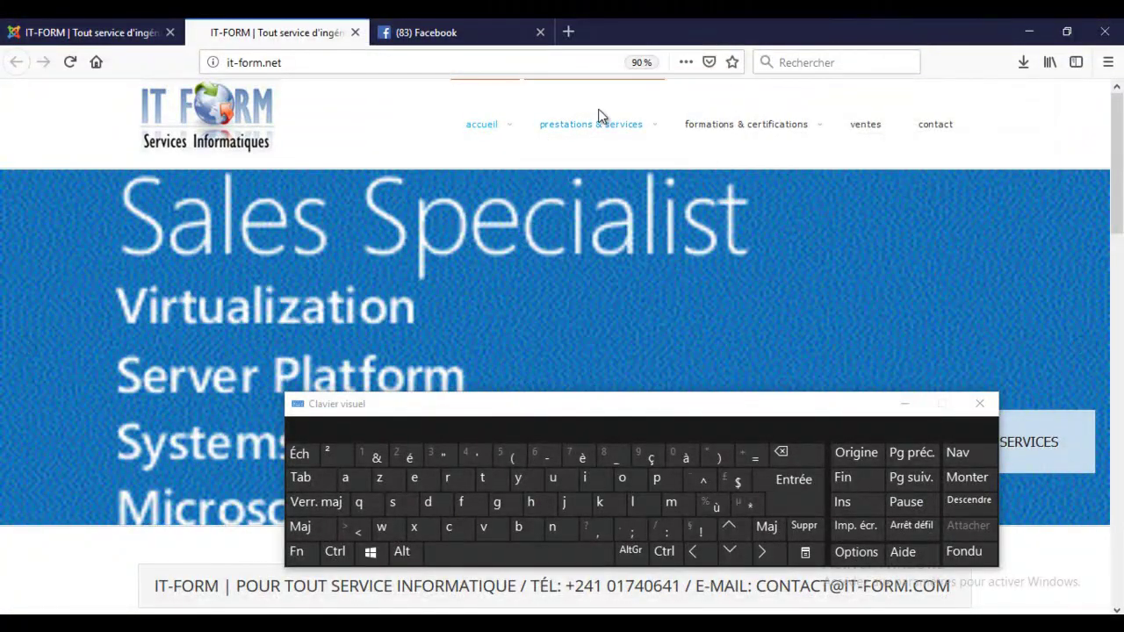
- Examine the public home page's Prestations & services submenu, banner and Audit & conseils summary, checking back against the Control Panel
mouse_move(603, 121)
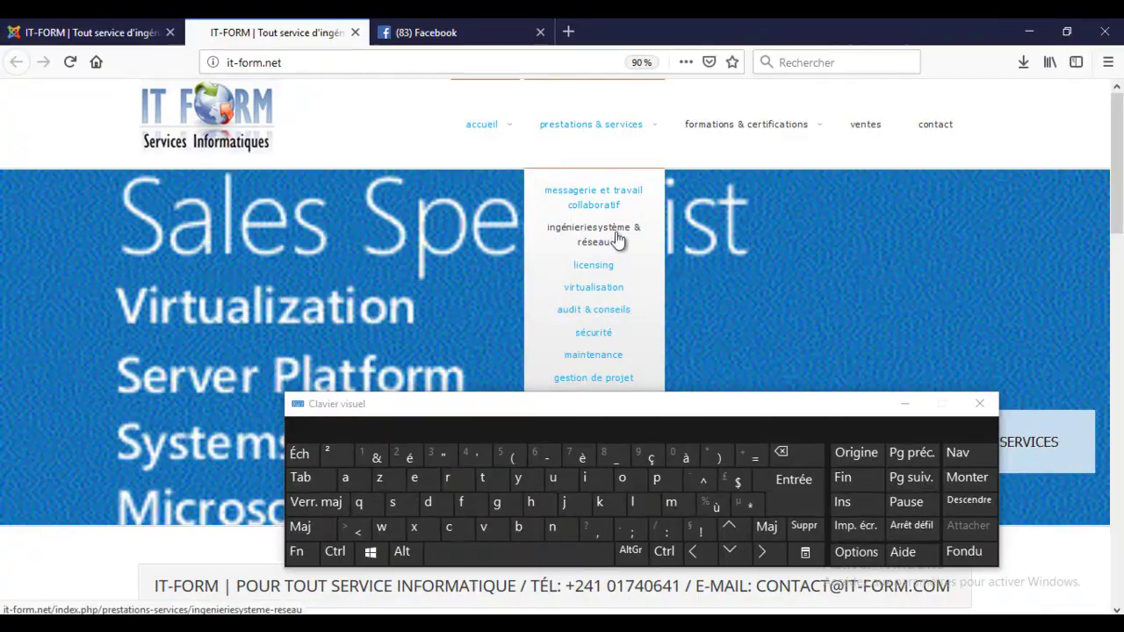
mouse_move(729, 132)
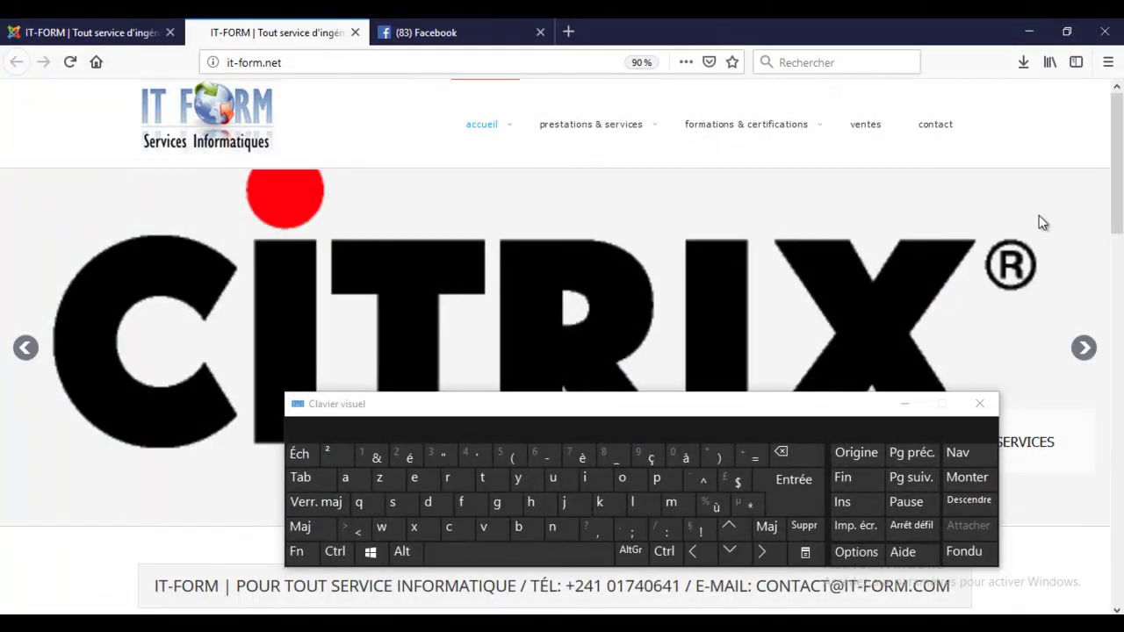
left_click_drag(1122, 195, 1122, 331)
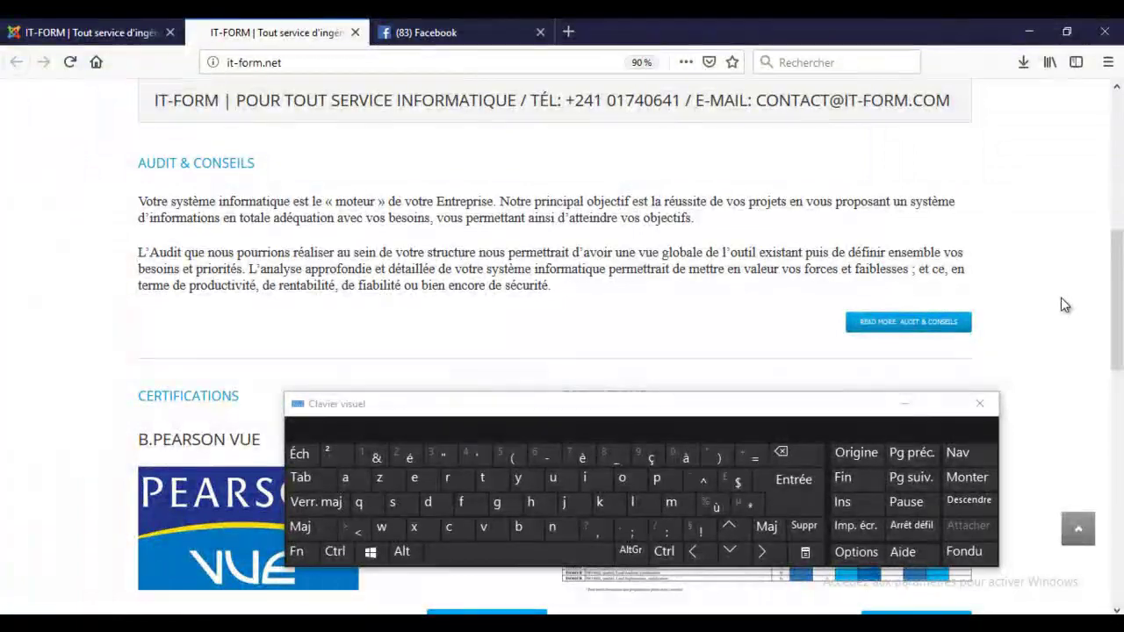
left_click_drag(1118, 321, 1119, 173)
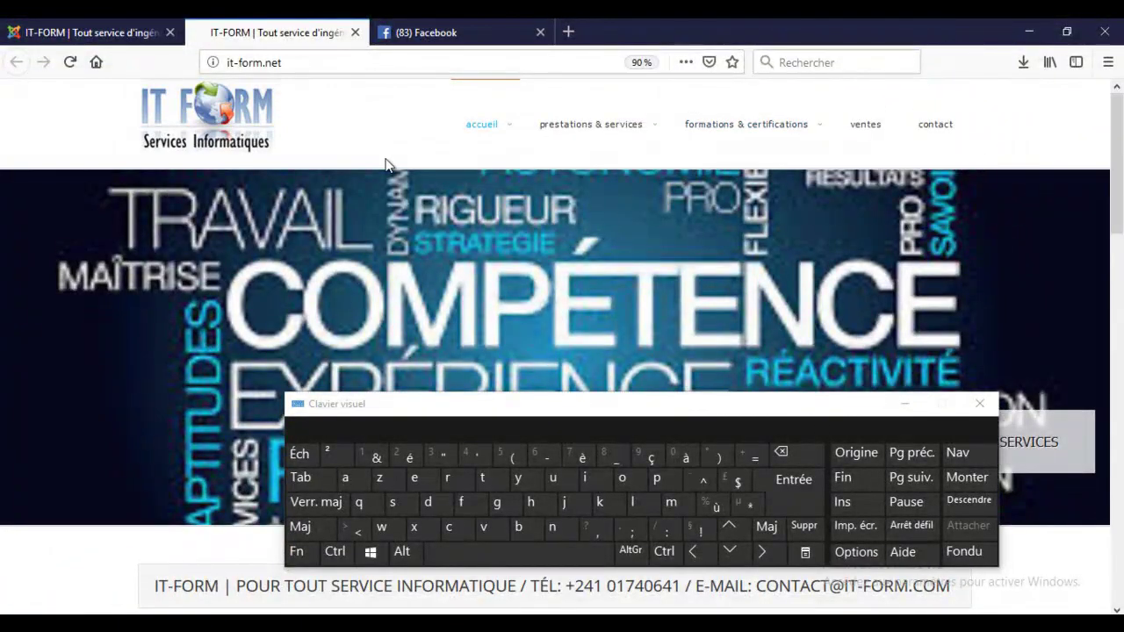
left_click(97, 36)
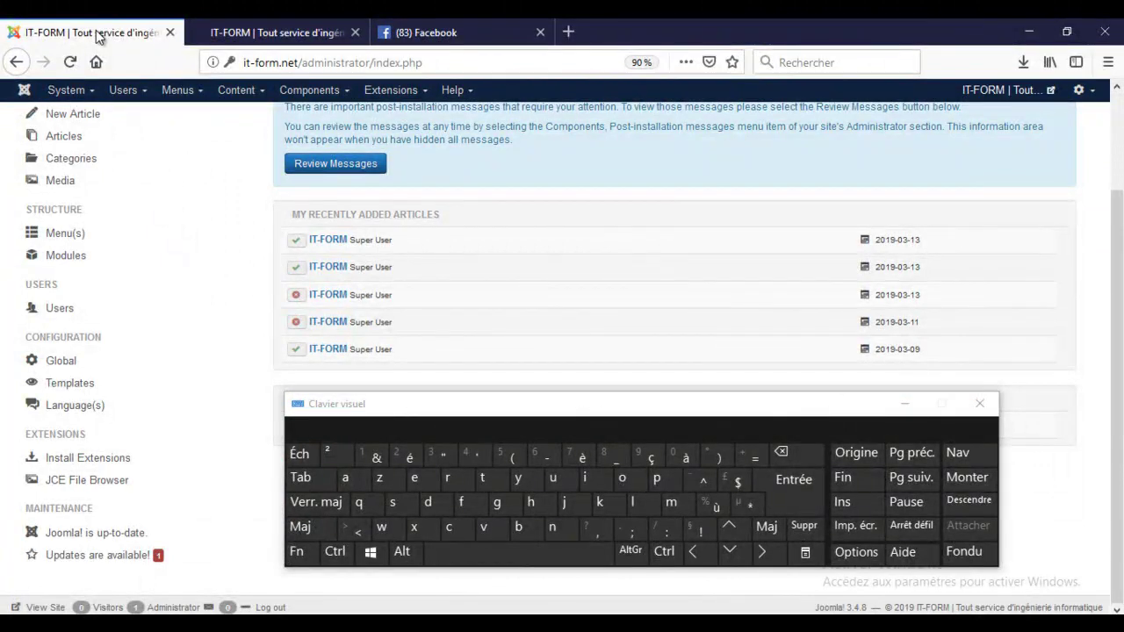
left_click(275, 32)
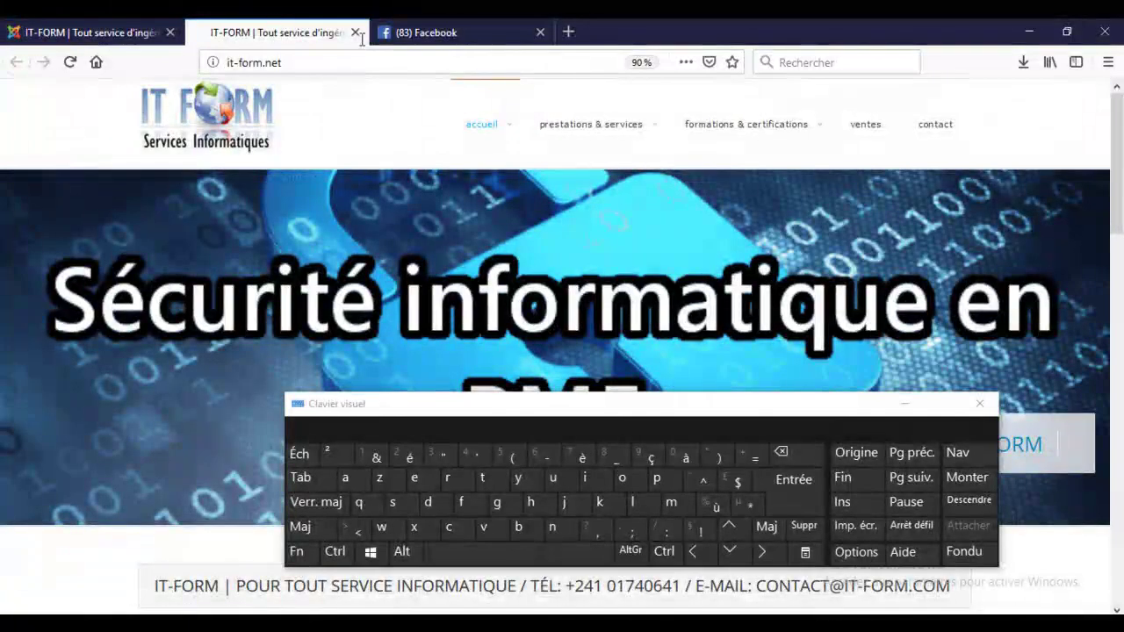
- Open the full Audit & conseils article from its home page summary, minimize the on-screen keyboard and look over the article
left_click_drag(1122, 132, 1121, 265)
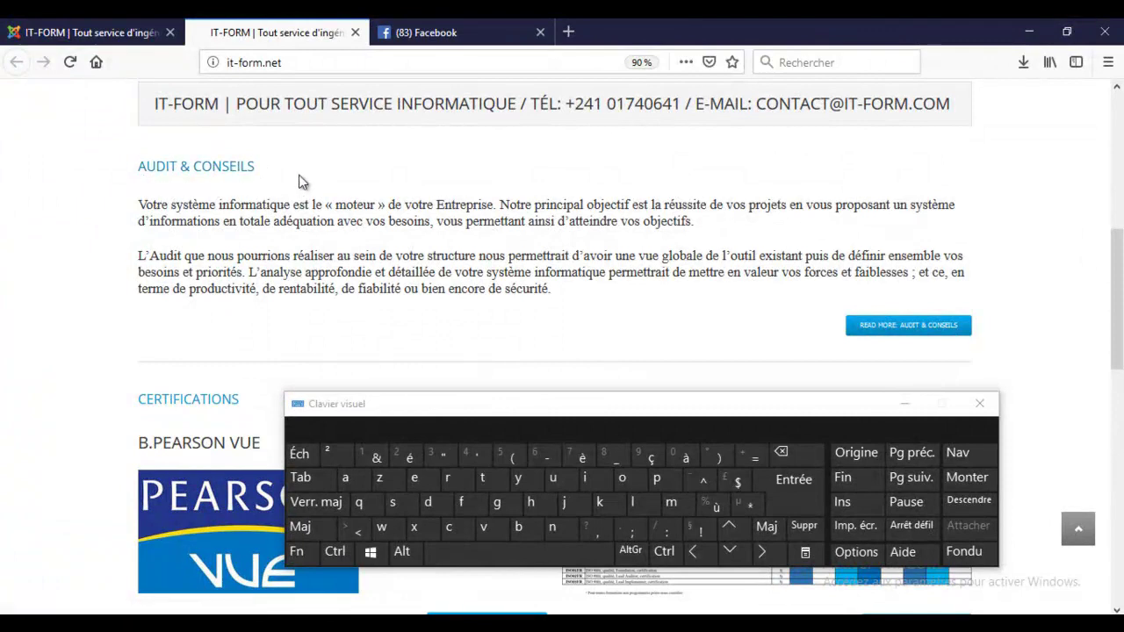
left_click(937, 329)
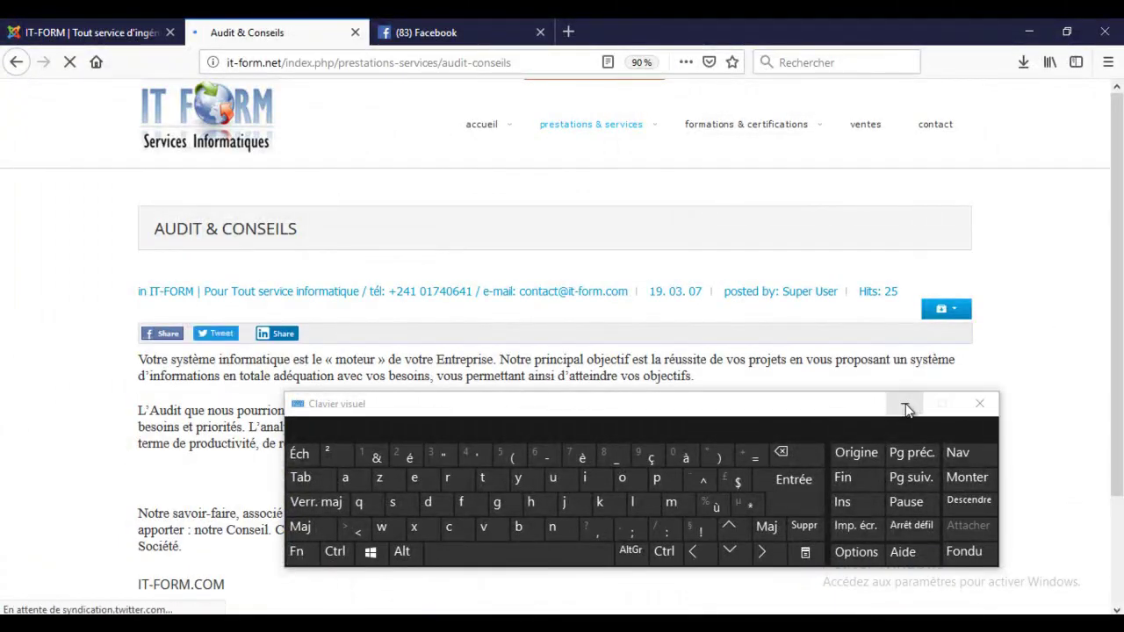
left_click(904, 404)
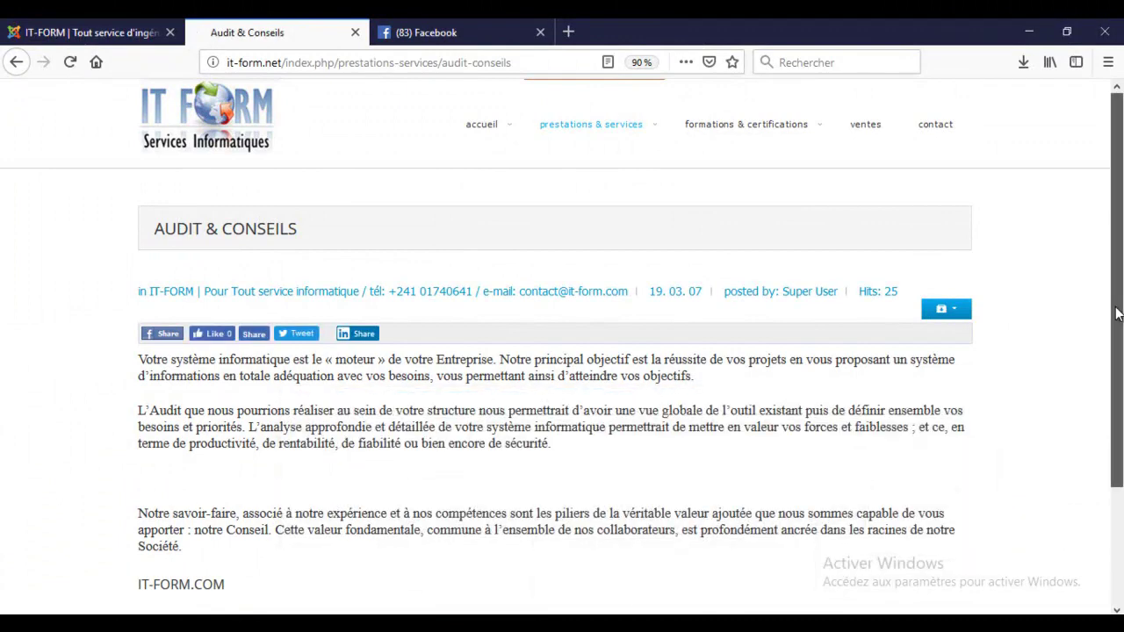
left_click_drag(1118, 314, 1121, 369)
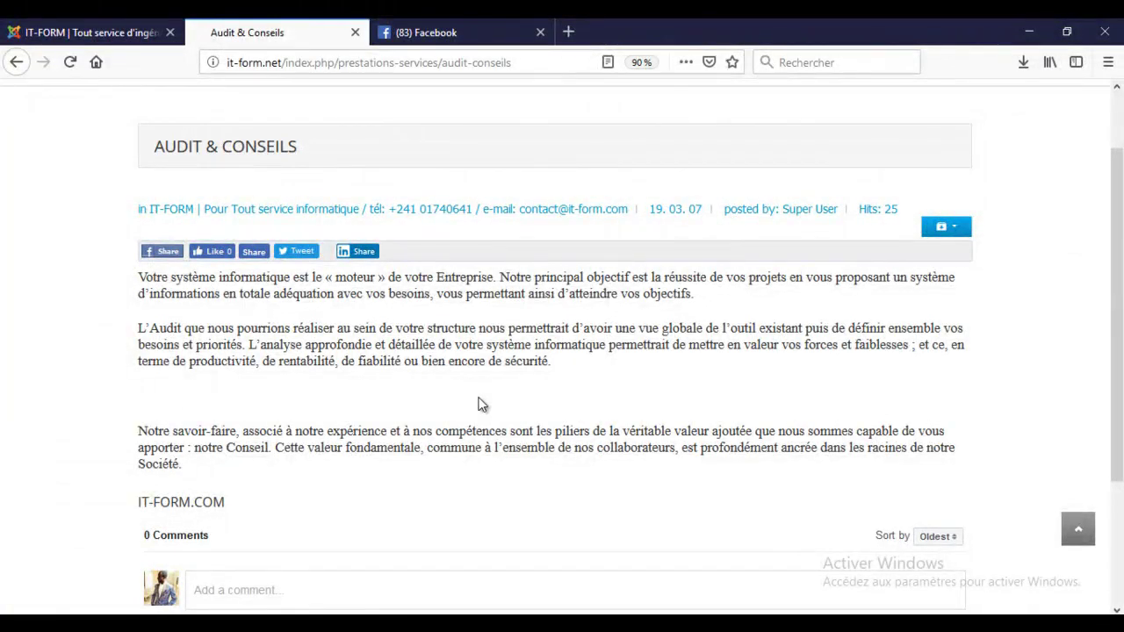
- Return to the Joomla! administration and open the list of all the site's articles
left_click(88, 33)
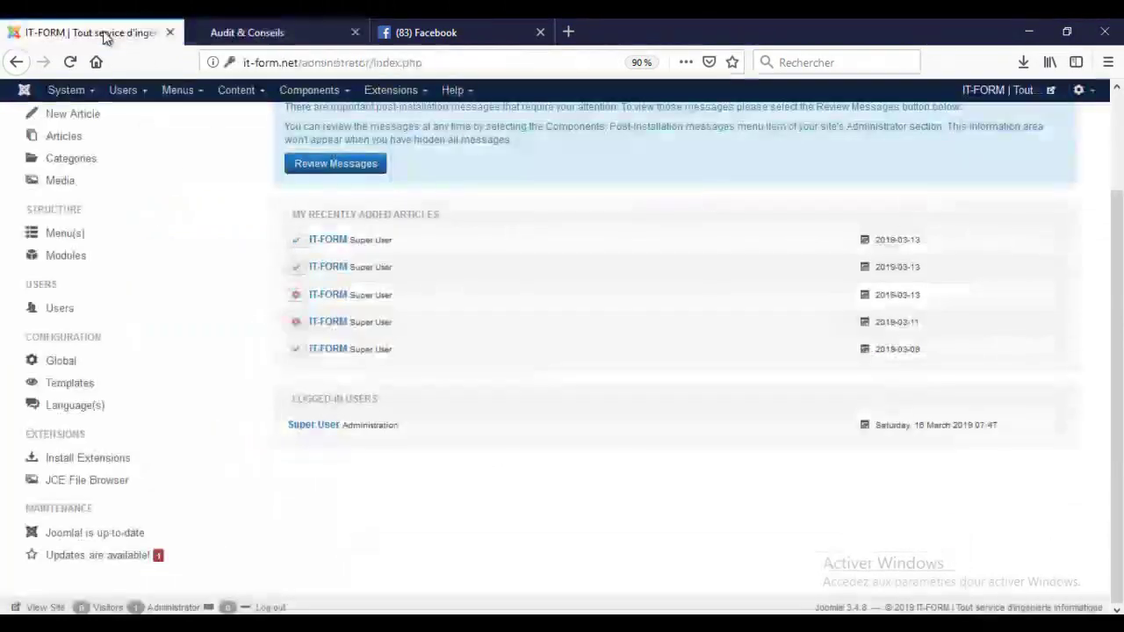
left_click(262, 94)
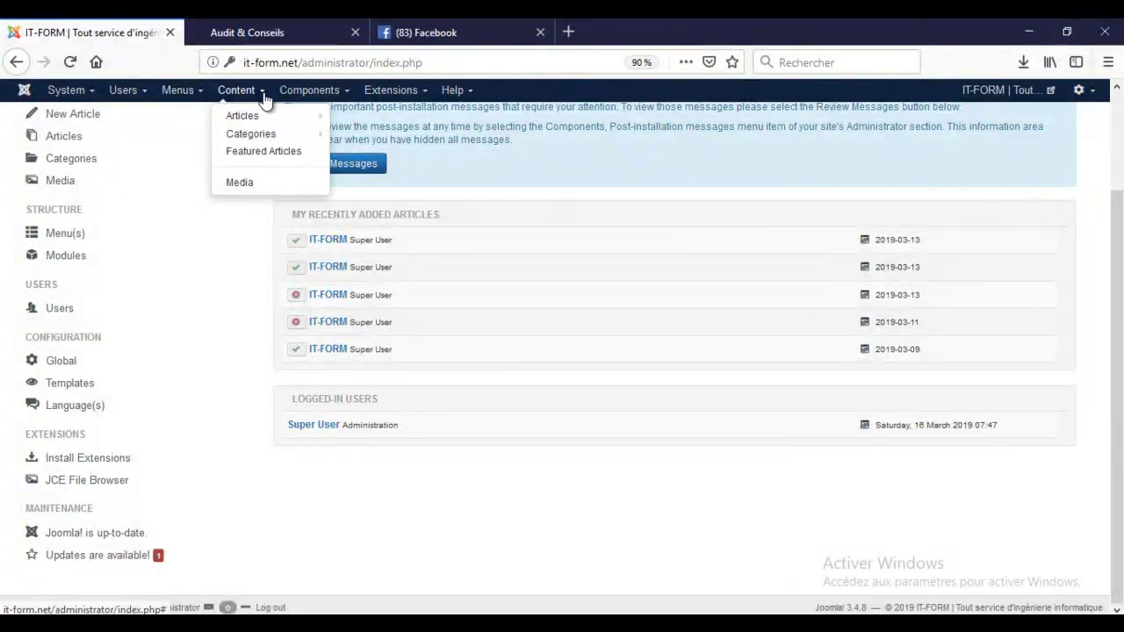
left_click(271, 39)
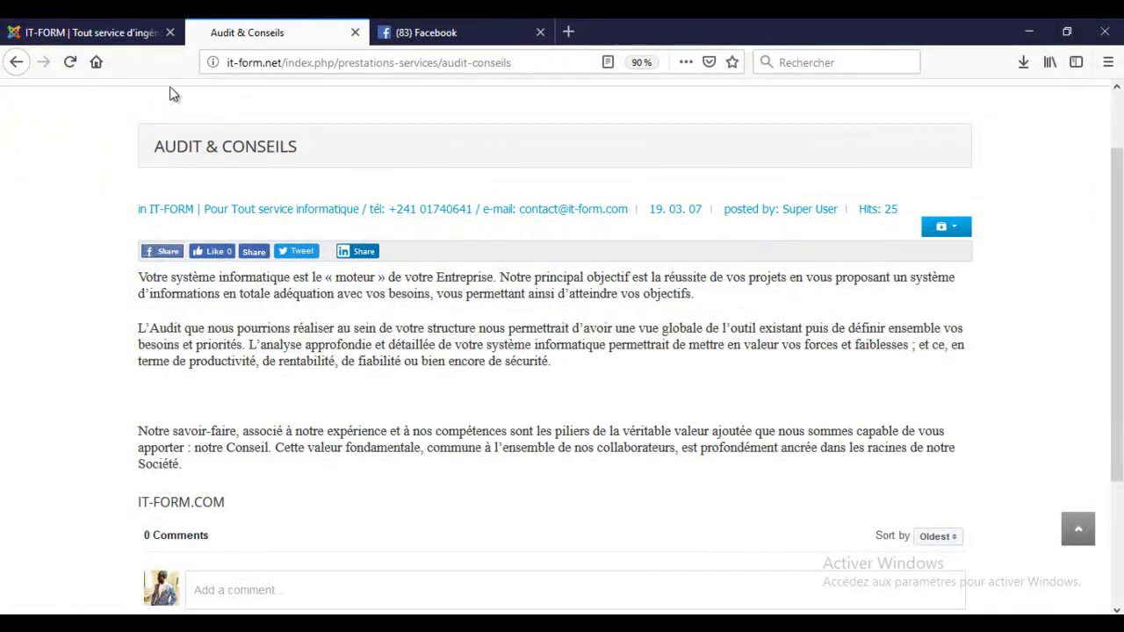
left_click(115, 32)
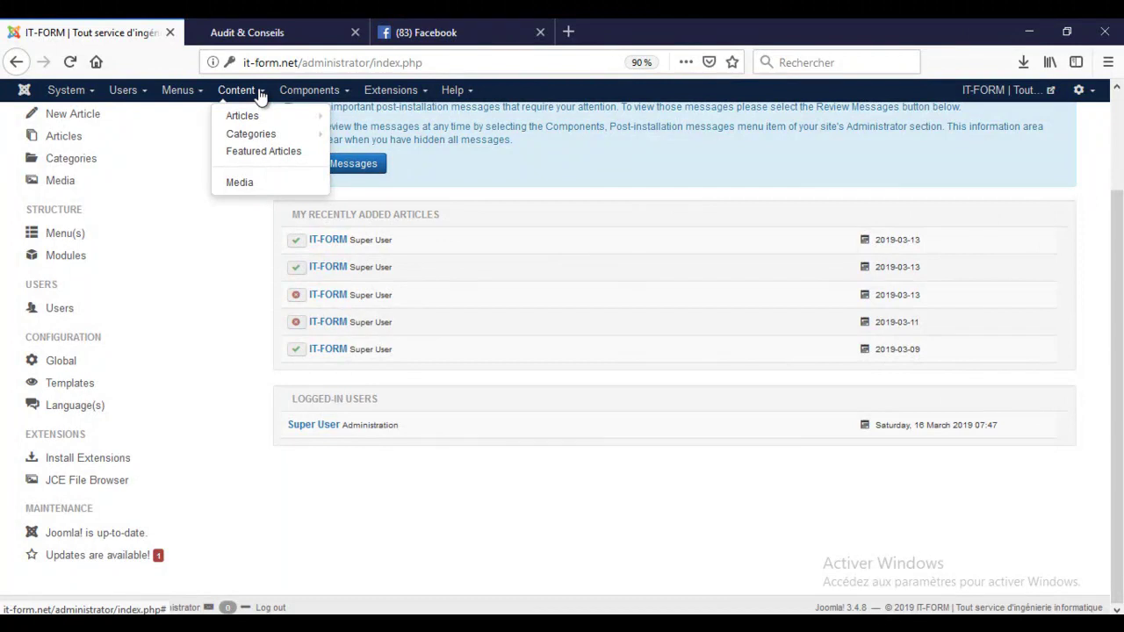
mouse_move(262, 122)
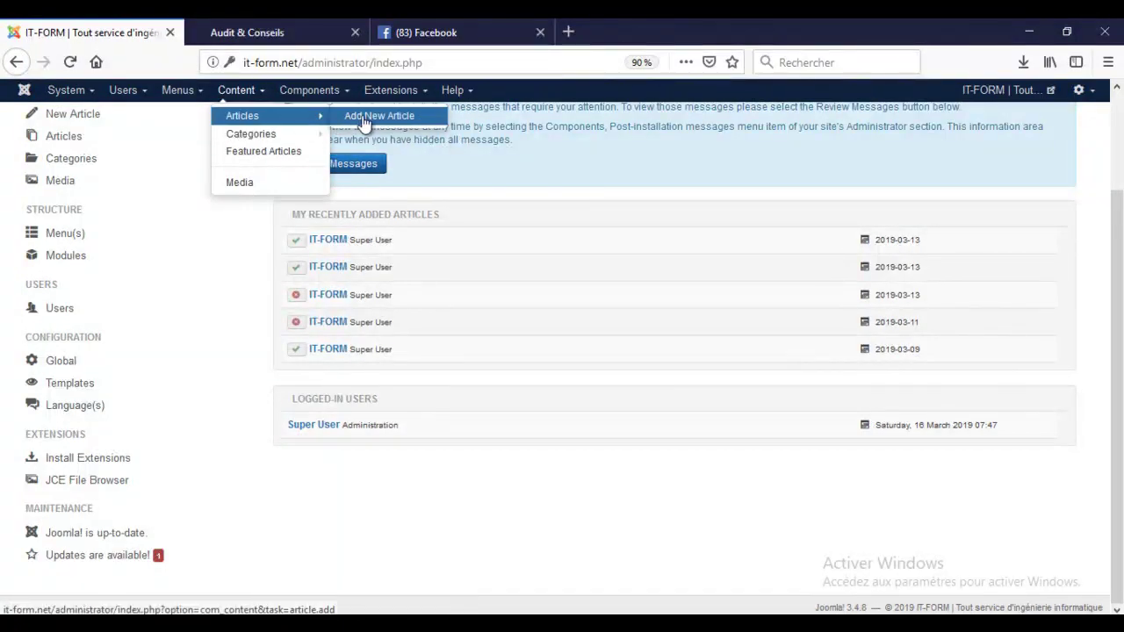
left_click(264, 123)
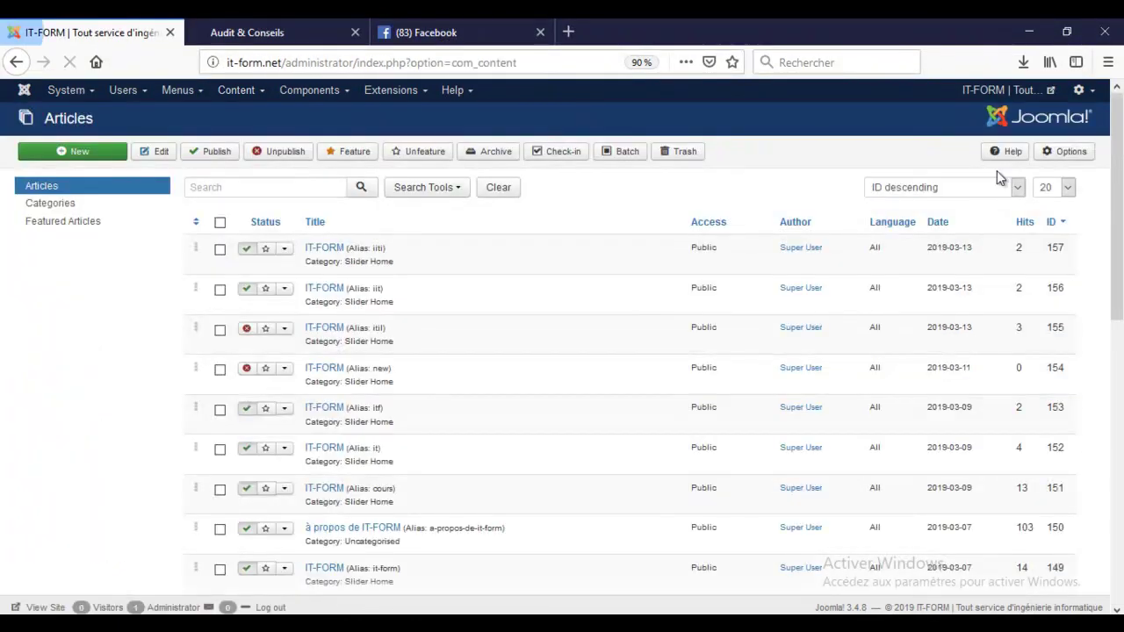
- Find the Audit & Conseils article in the article list, check it against its public page, and open it for editing
left_click_drag(1115, 198, 1121, 453)
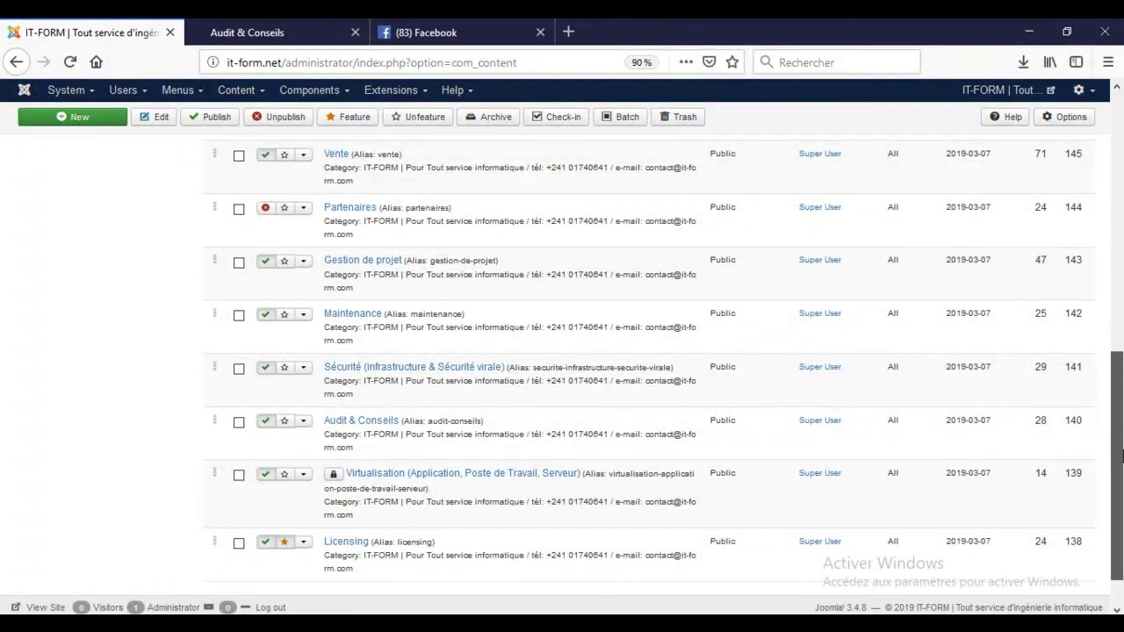
left_click(277, 30)
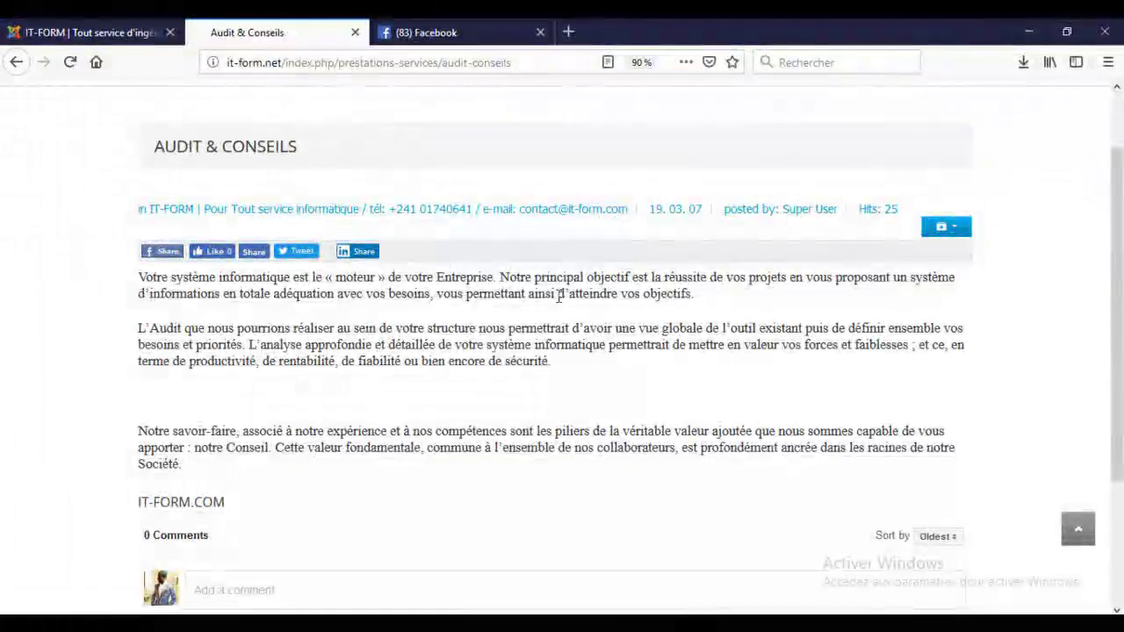
left_click(121, 37)
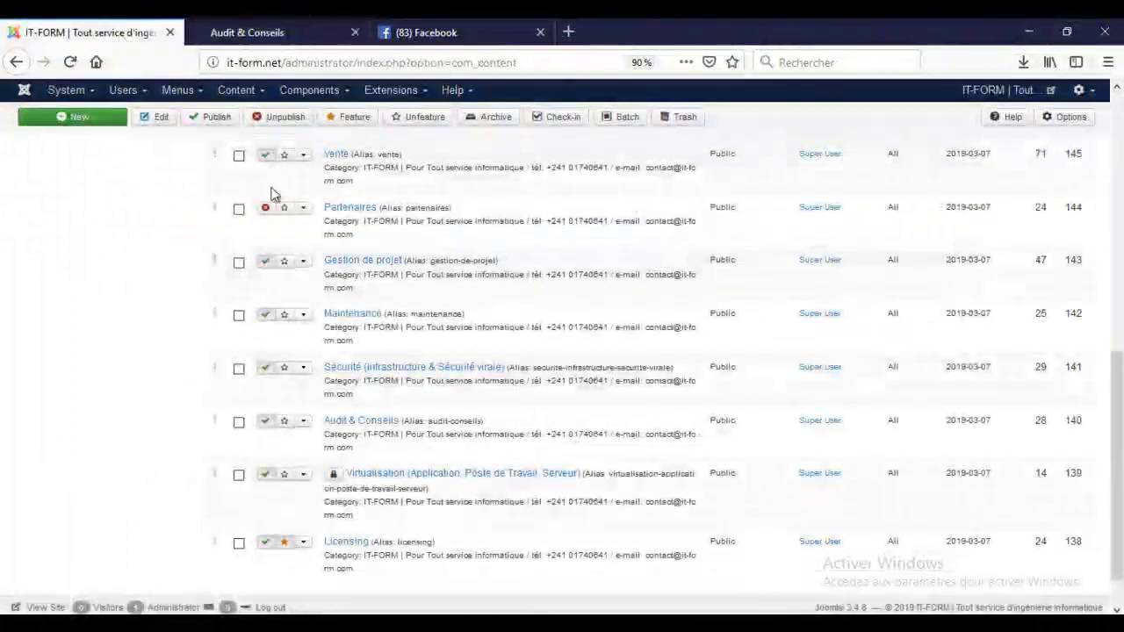
left_click(390, 425)
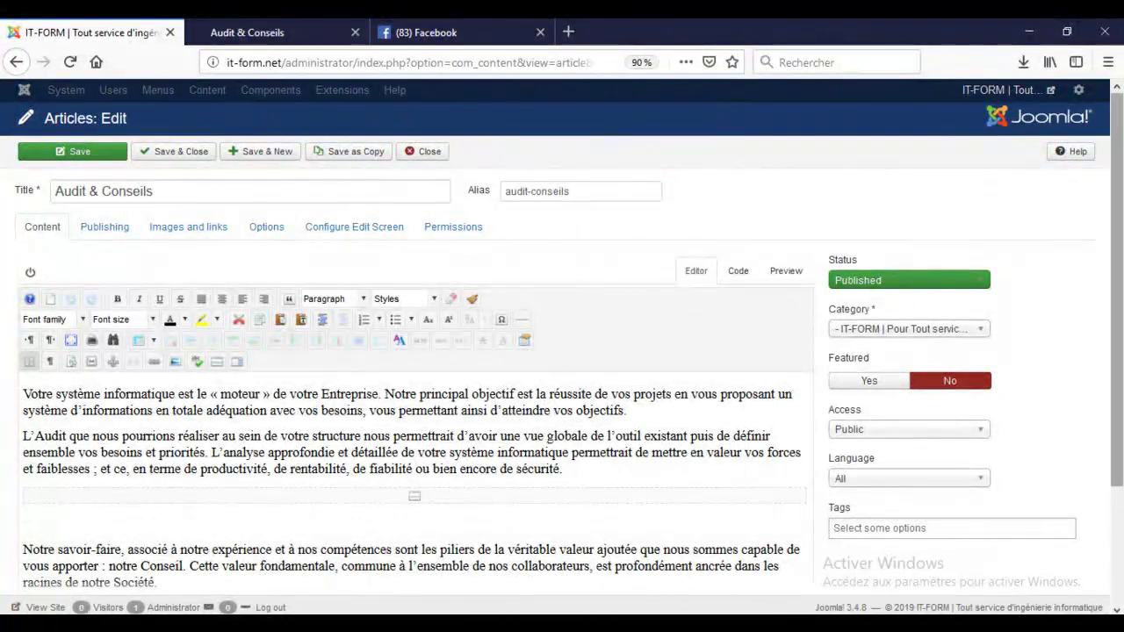
- Add a line with the sample text ",ou,ooo;,o," below the last paragraph of the Audit & Conseils article
left_click_drag(1121, 368, 1121, 426)
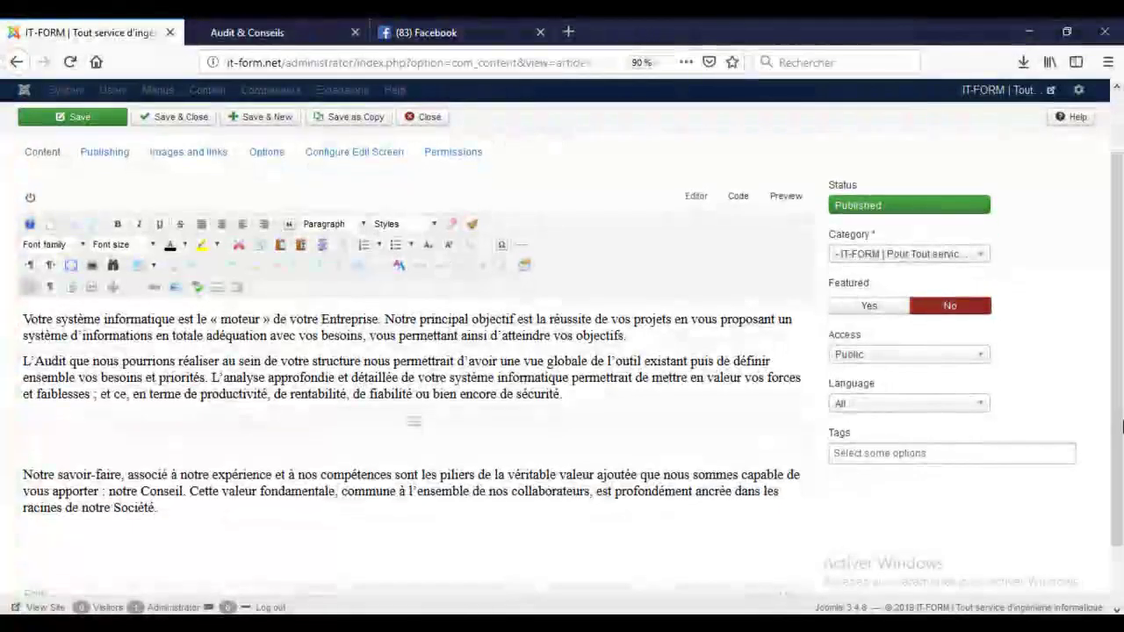
left_click(369, 508)
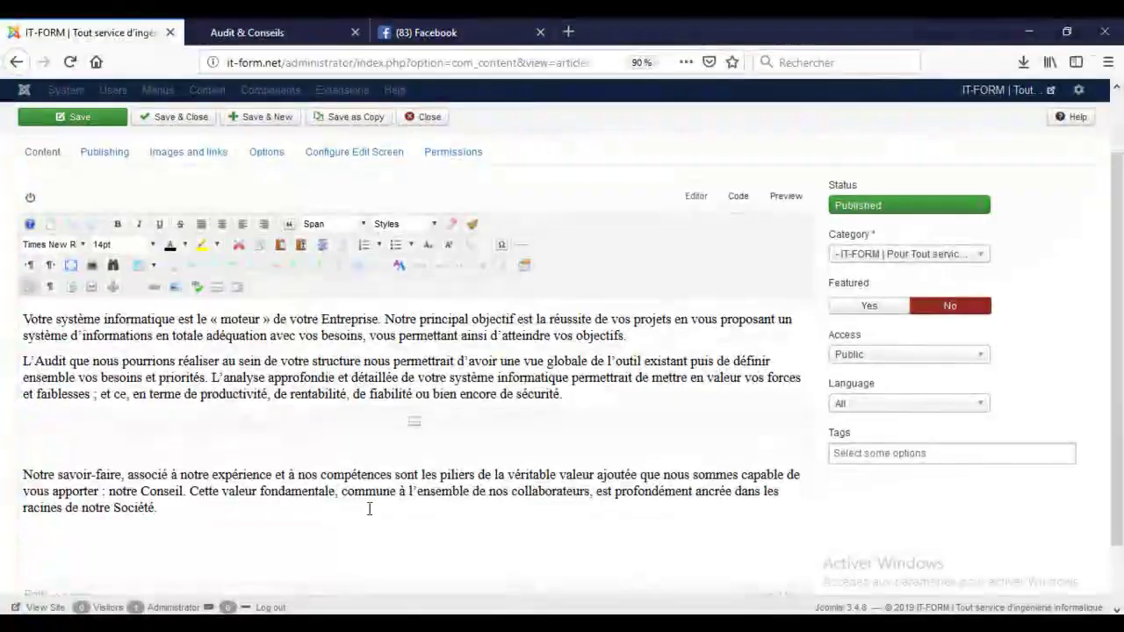
key("Return")
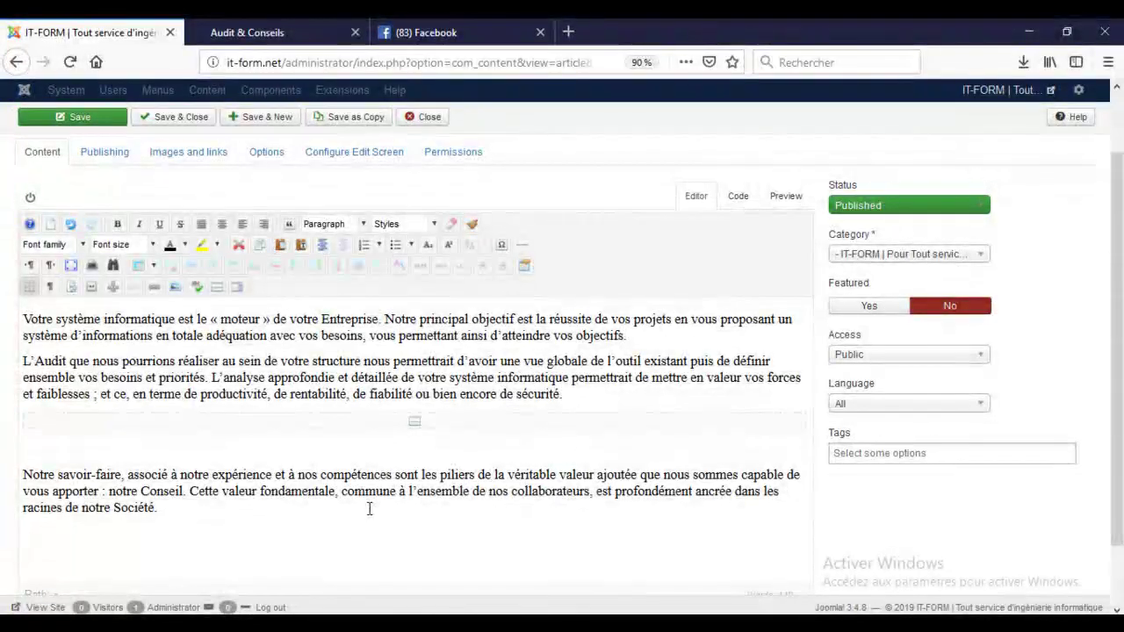
type(",ou,ooo;,o,")
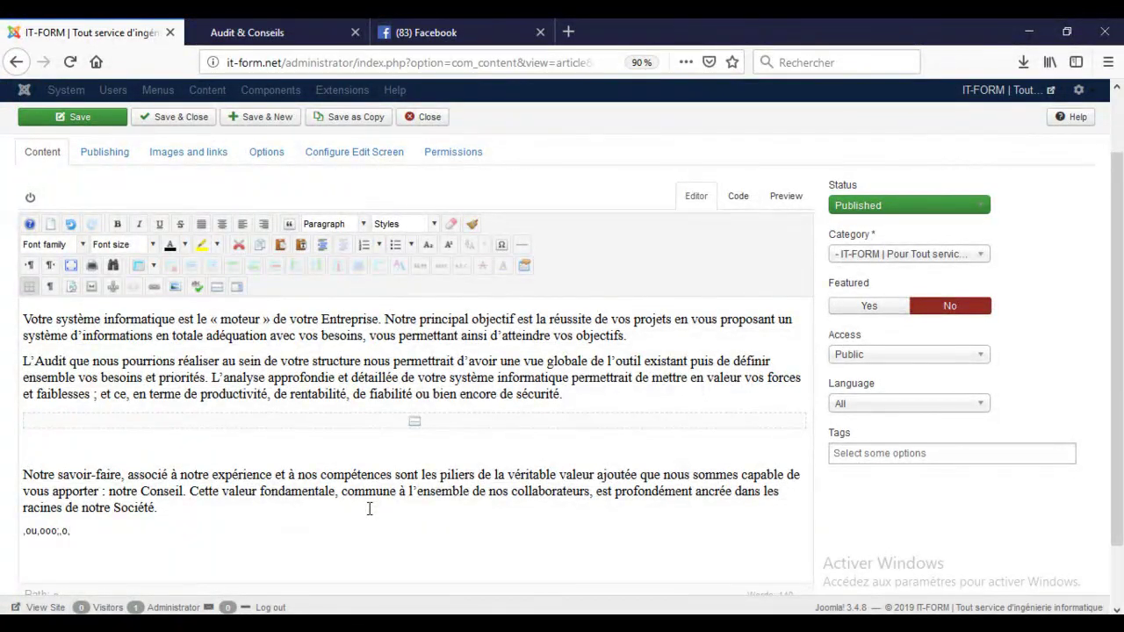
- Delete the sample text from the line below the article's last paragraph
key("BackSpace")
key("BackSpace")
key("BackSpace")
key("BackSpace")
key("BackSpace")
key("BackSpace")
key("BackSpace")
key("BackSpace")
key("BackSpace")
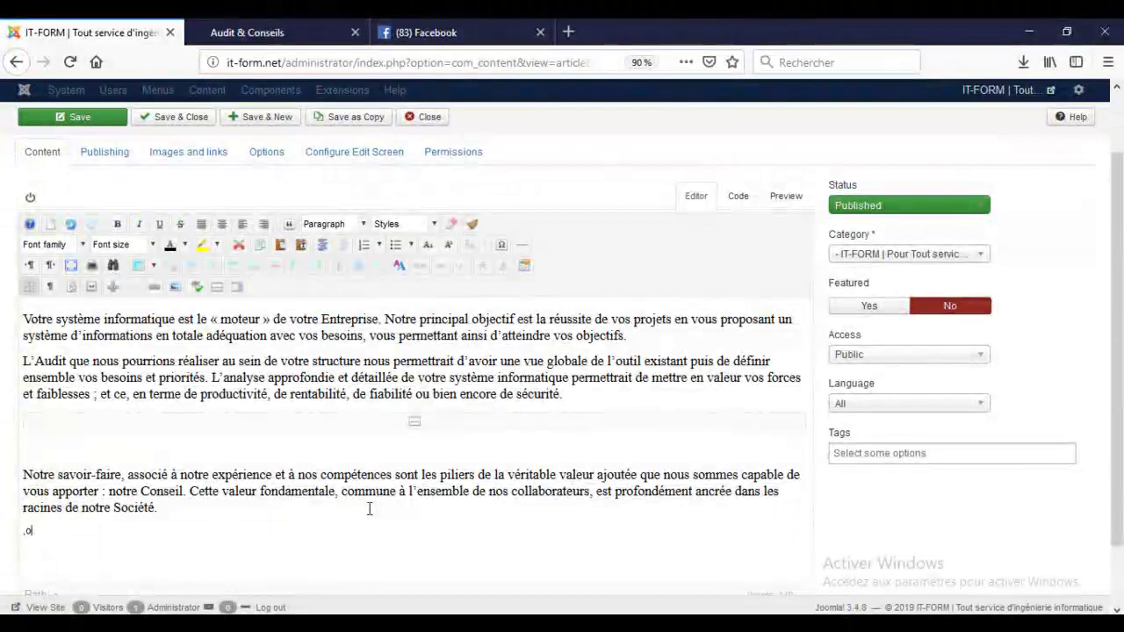
key("BackSpace")
key("BackSpace")
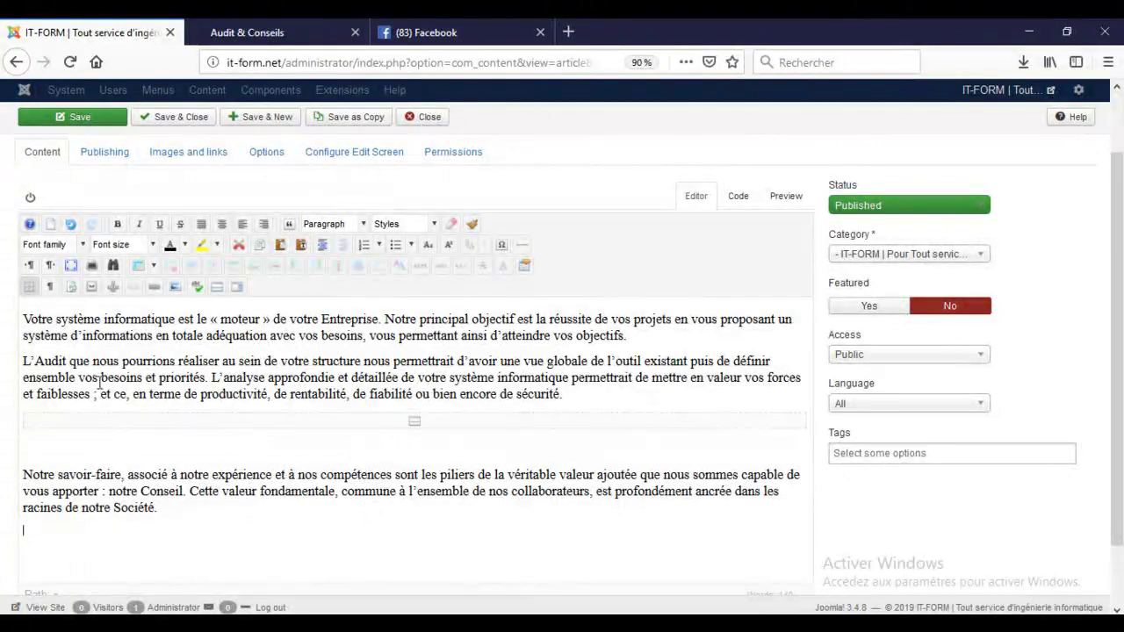
- Examine the Read More break below the article's second paragraph, the full public page, and the article's excerpt on the site's home page
left_click(25, 321)
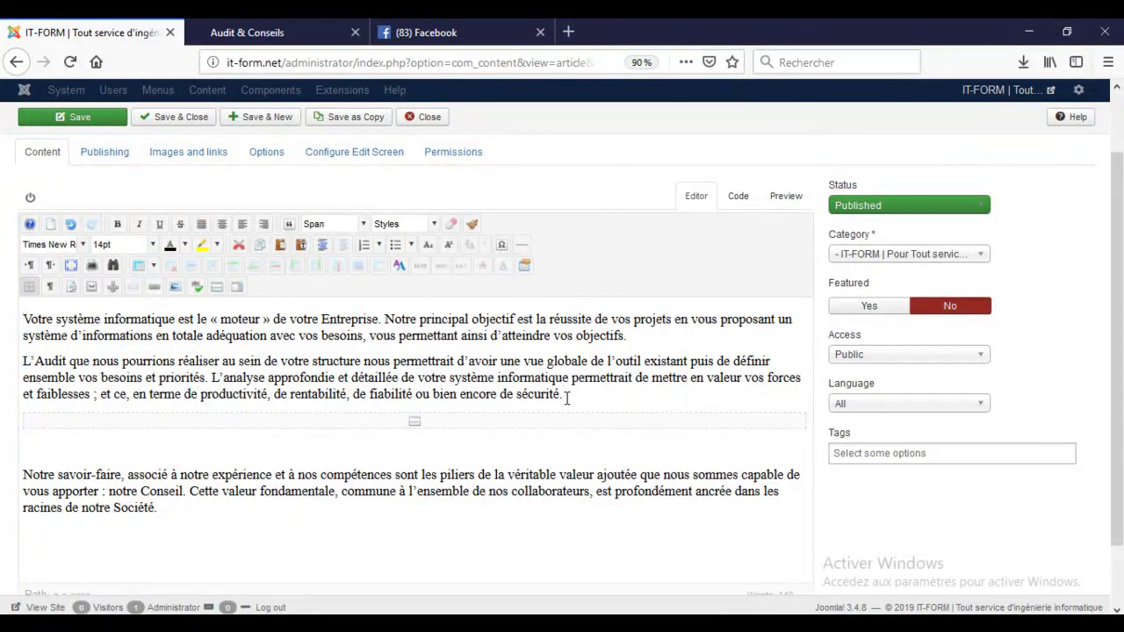
left_click(572, 426)
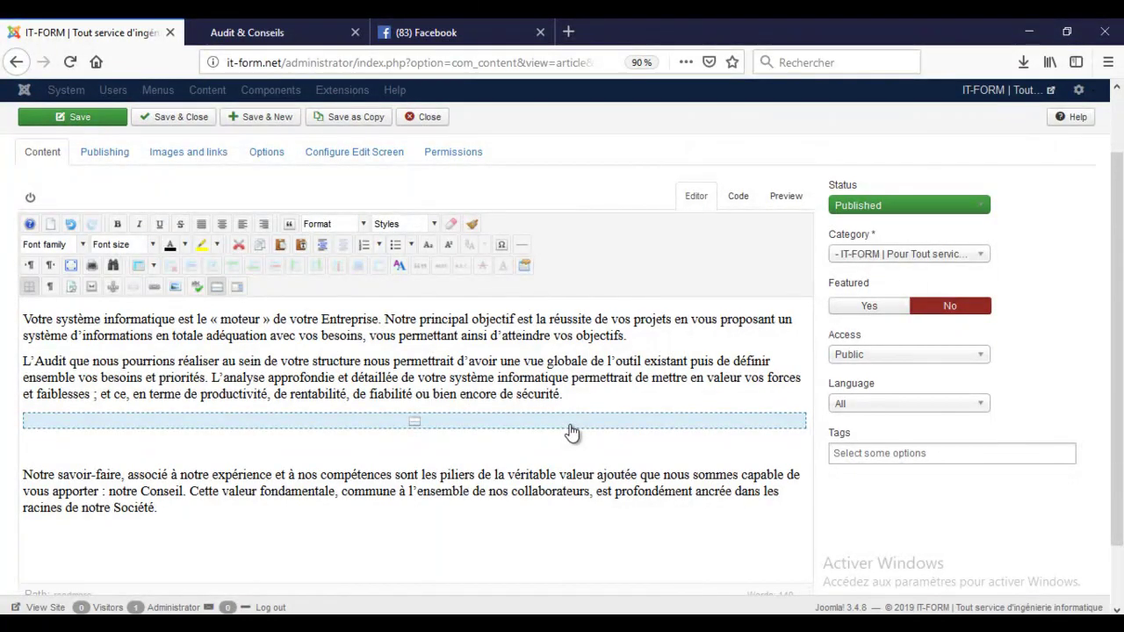
left_click(287, 36)
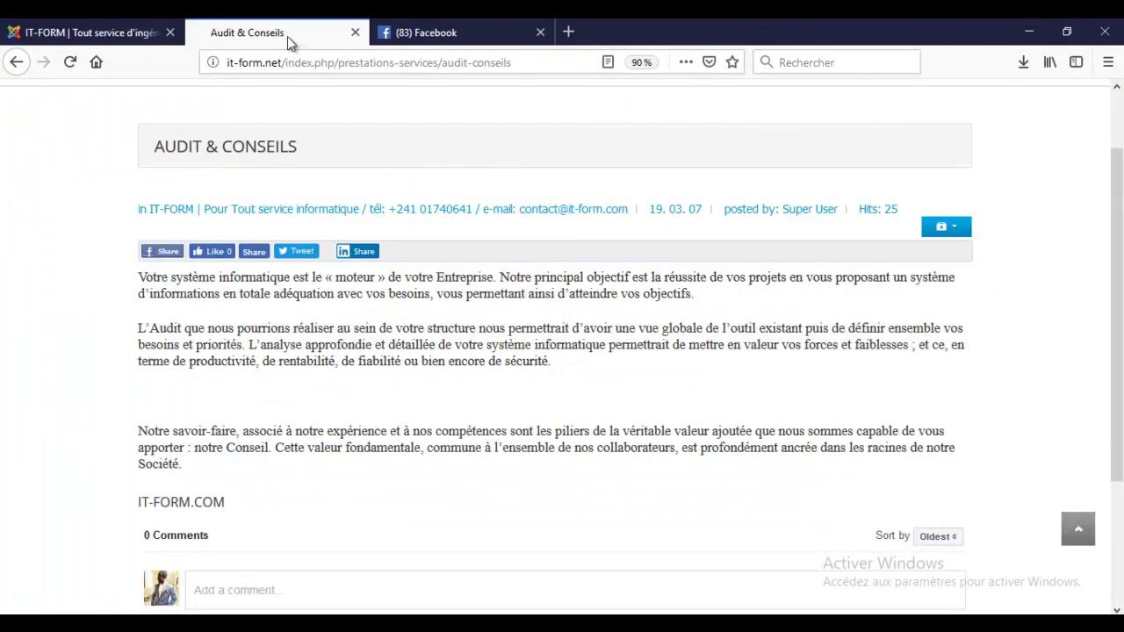
left_click(1117, 131)
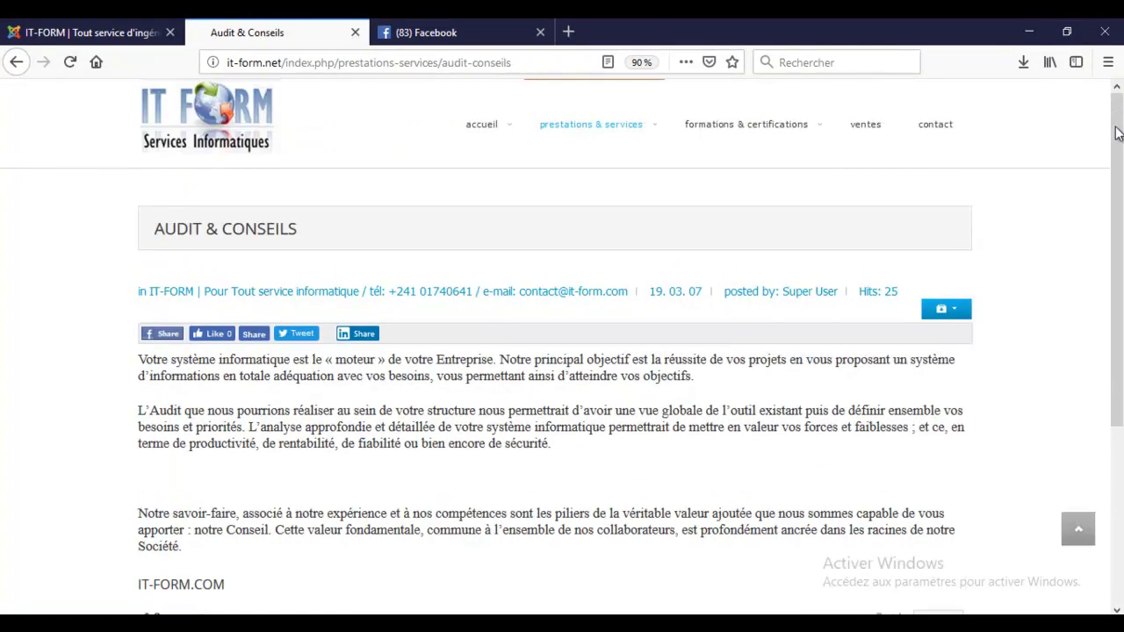
left_click(479, 125)
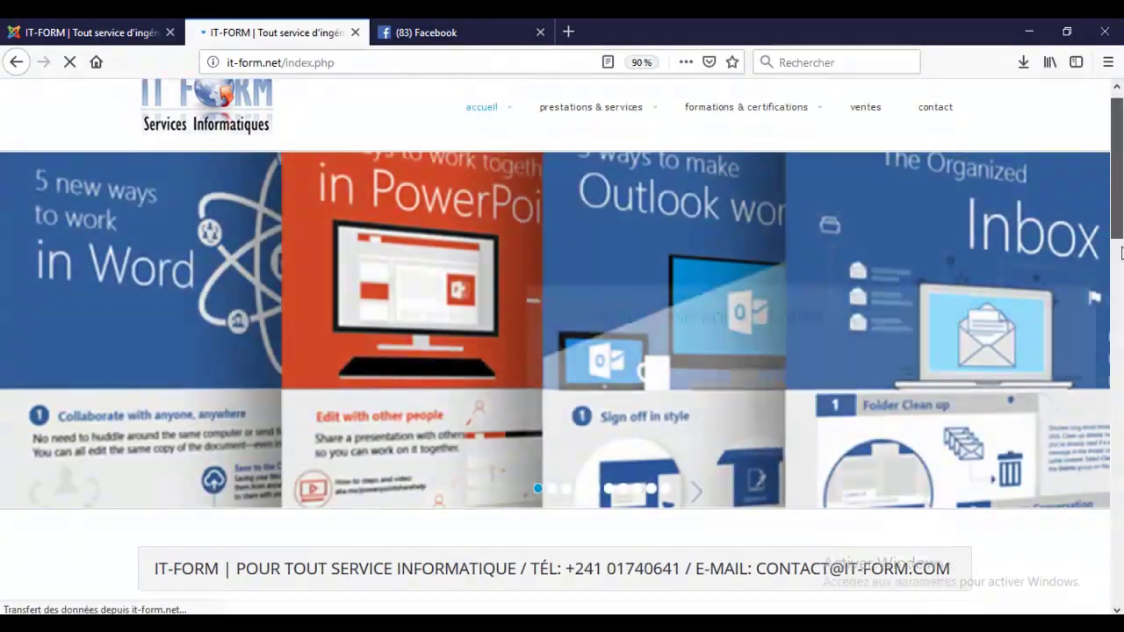
scroll(1121, 253, "down", 5)
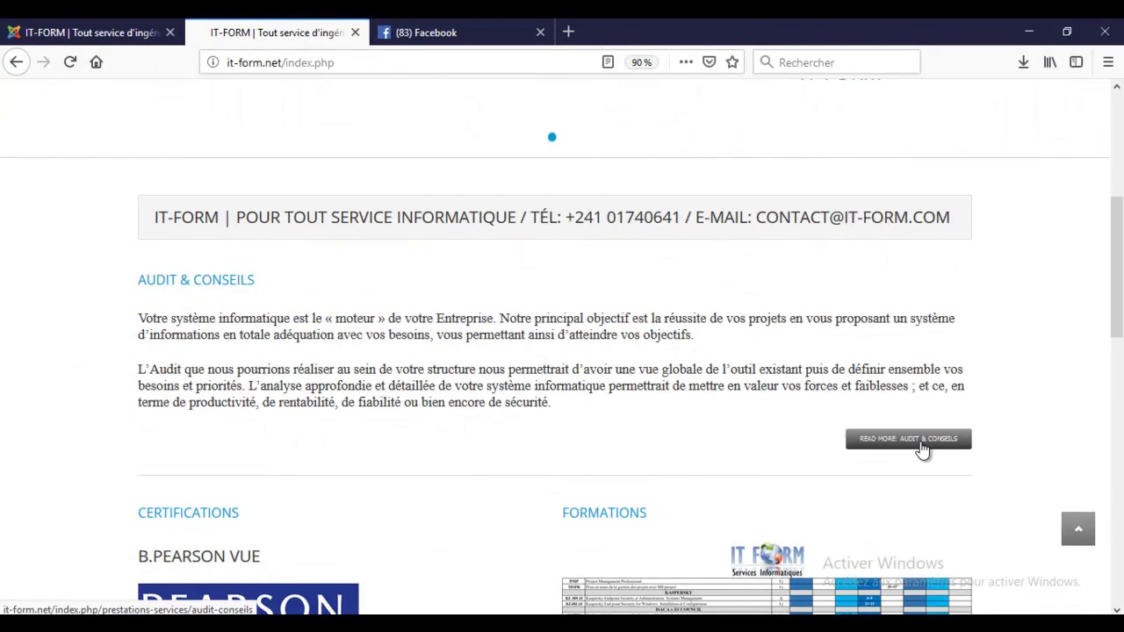
- Return to the article editor and locate the Insert Read More command and the existing break below the second paragraph
left_click(86, 31)
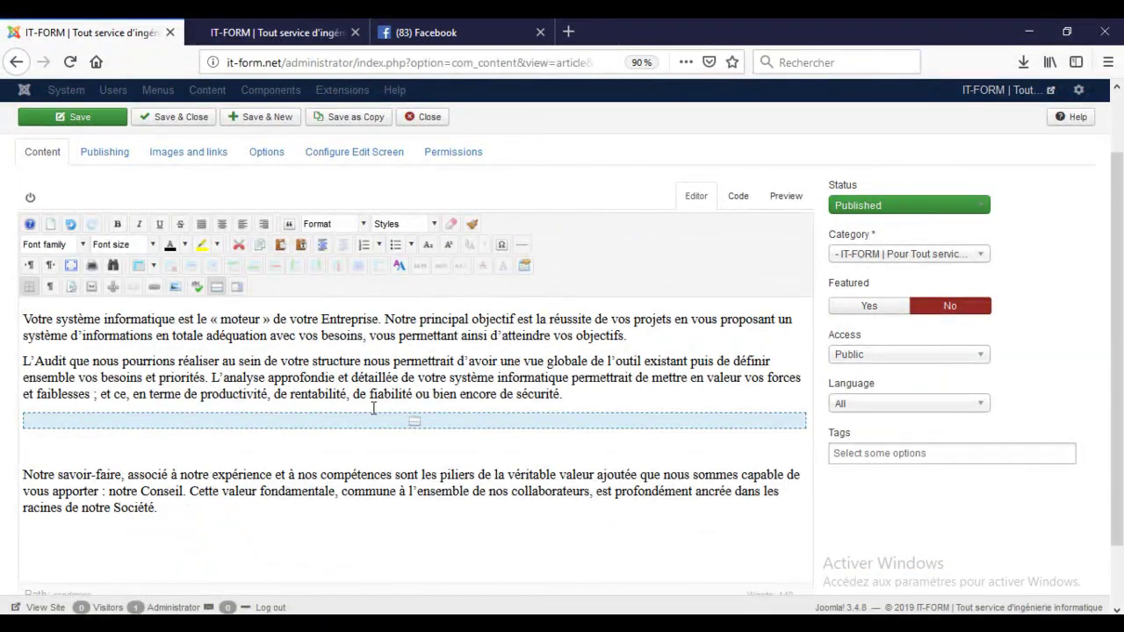
left_click(581, 391)
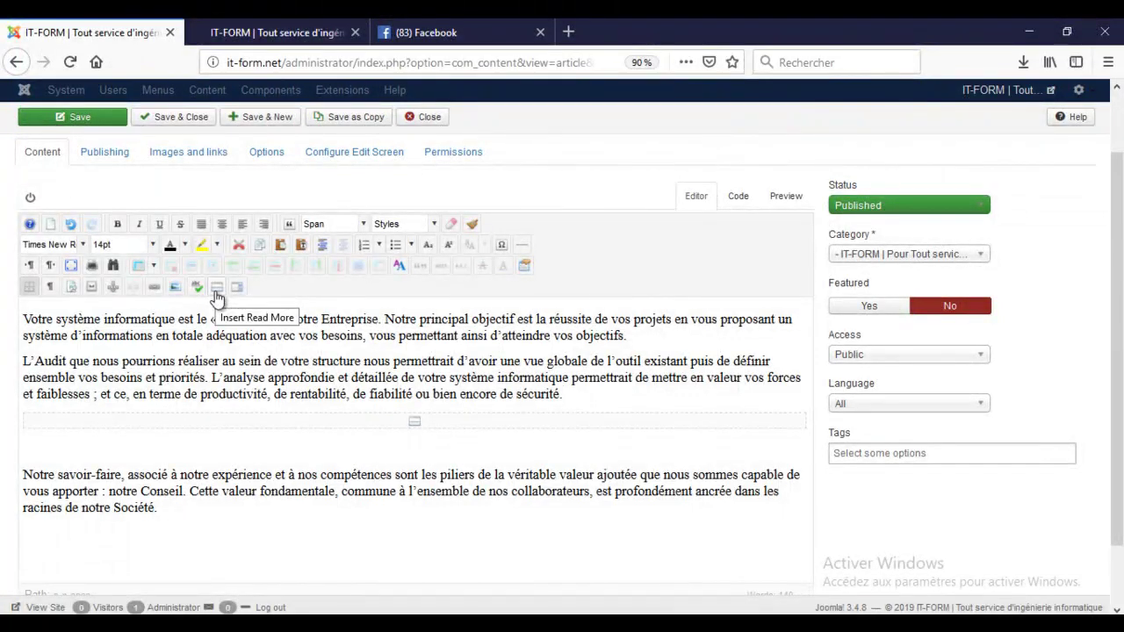
left_click(303, 425)
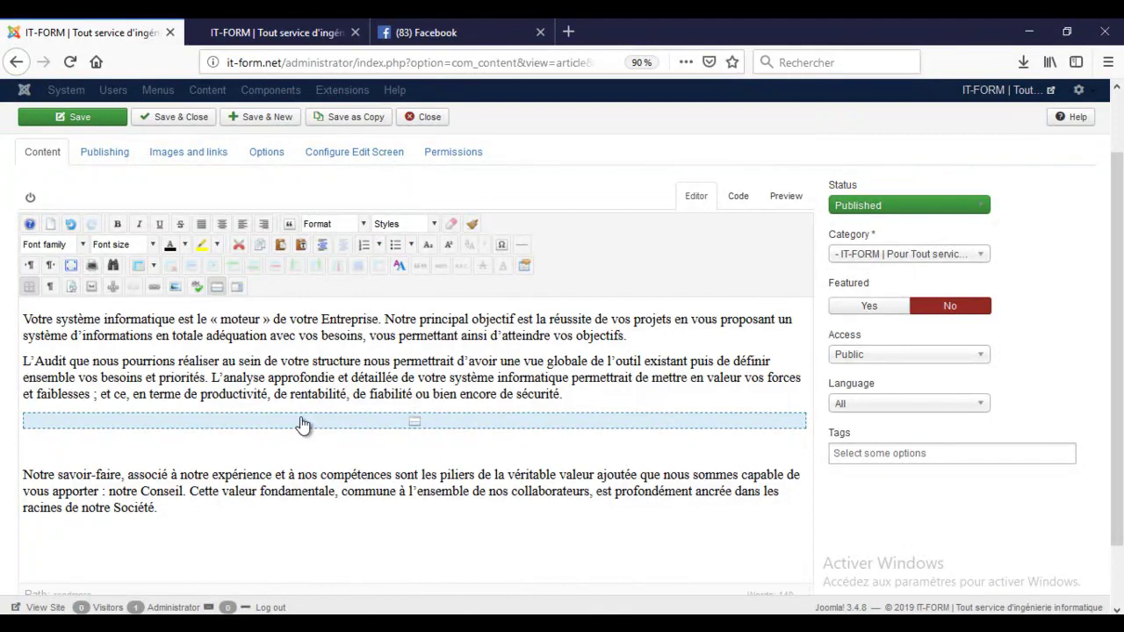
- Open the full Audit & Conseils article from its Read More link on the home page and view it down to the comment box
left_click(282, 33)
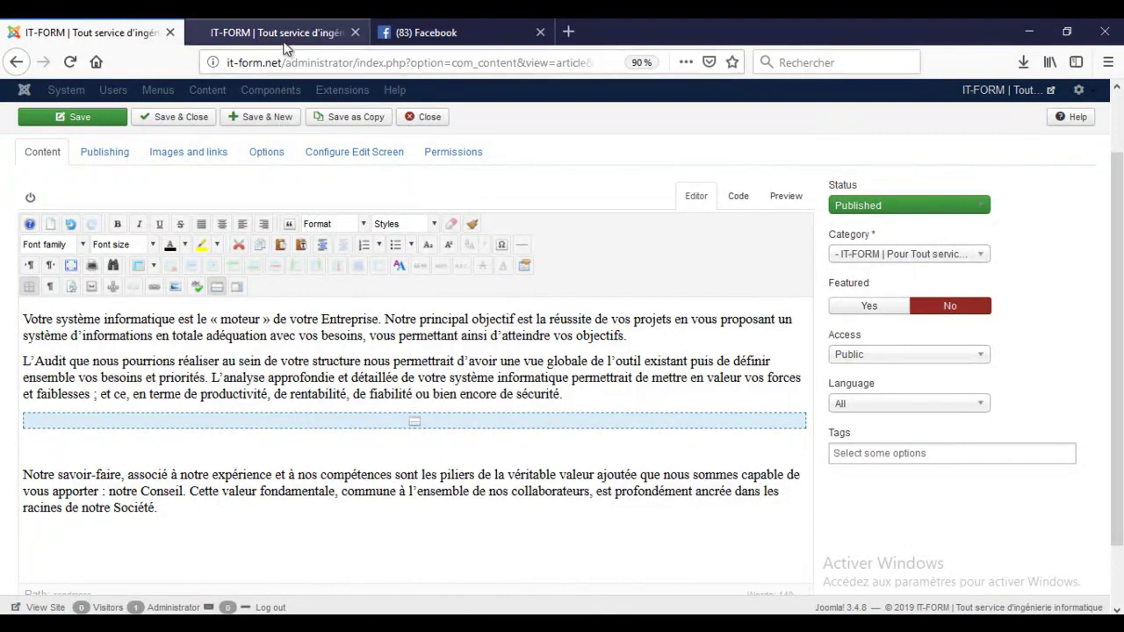
left_click(891, 440)
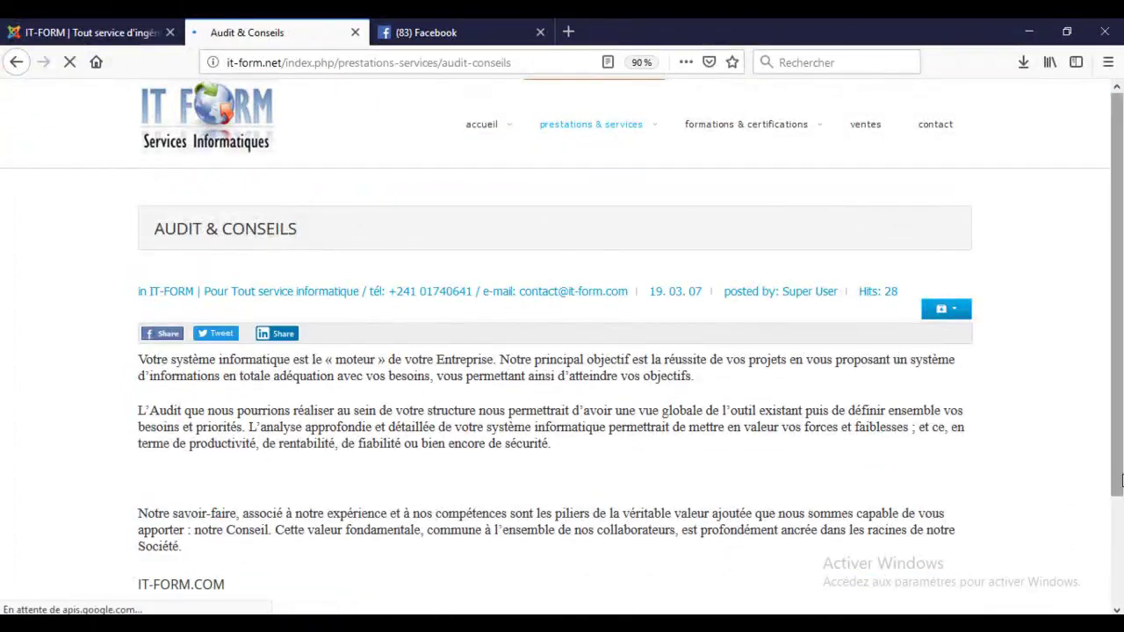
left_click_drag(1122, 470, 1122, 596)
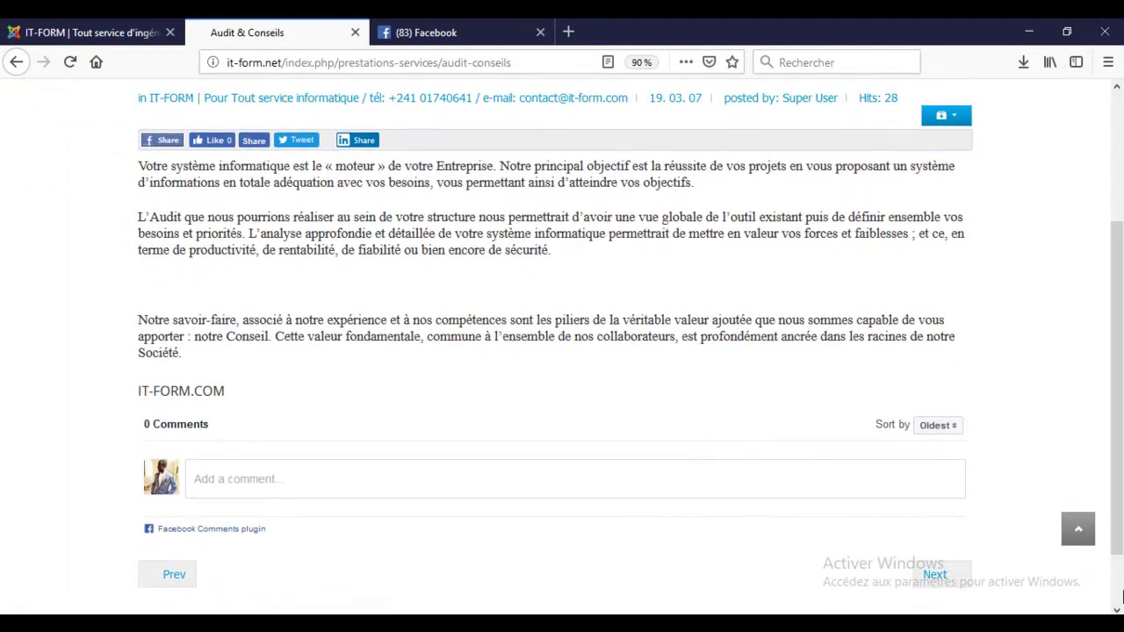
left_click(678, 462)
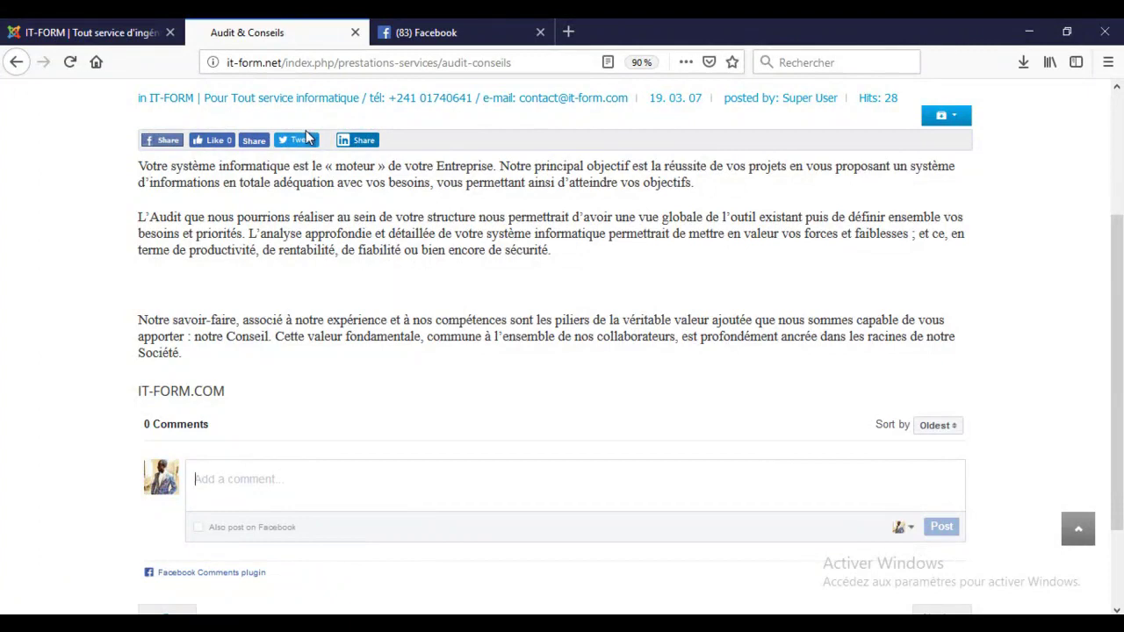
- Return to the article editor and open the Image Manager with the insertion point before the first paragraph, "Votre système informatique"
left_click(136, 34)
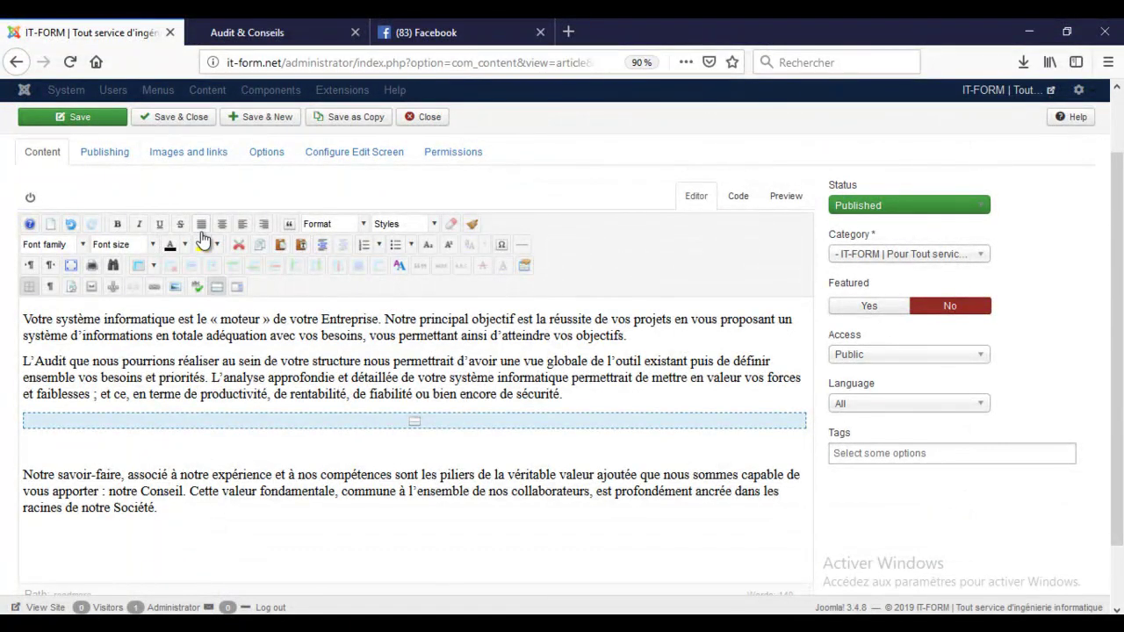
left_click(23, 319)
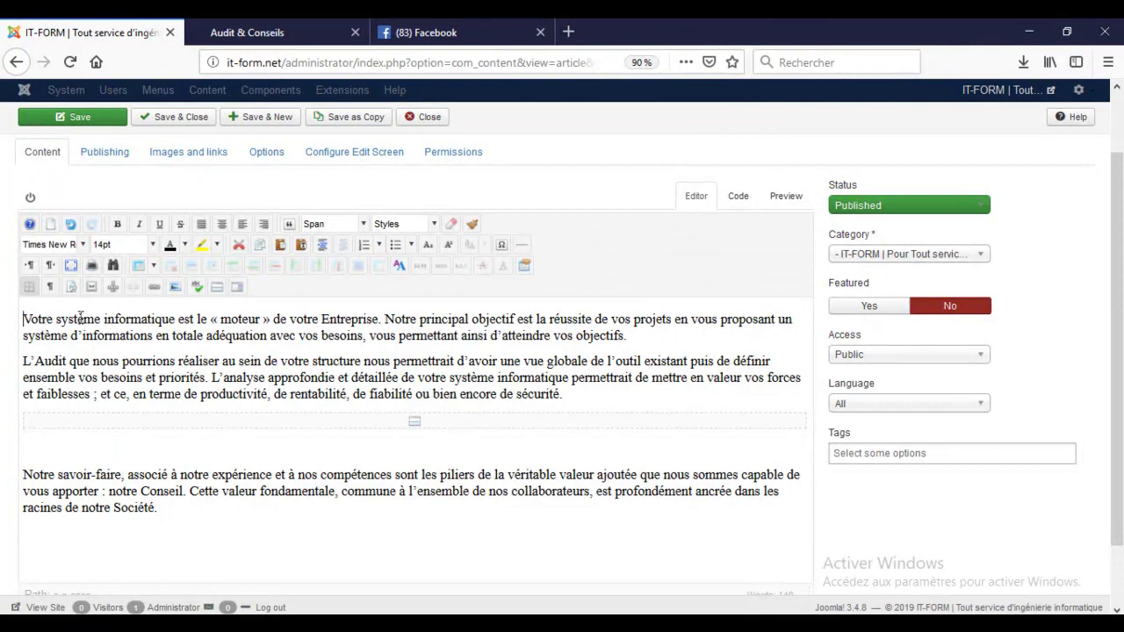
left_click(174, 289)
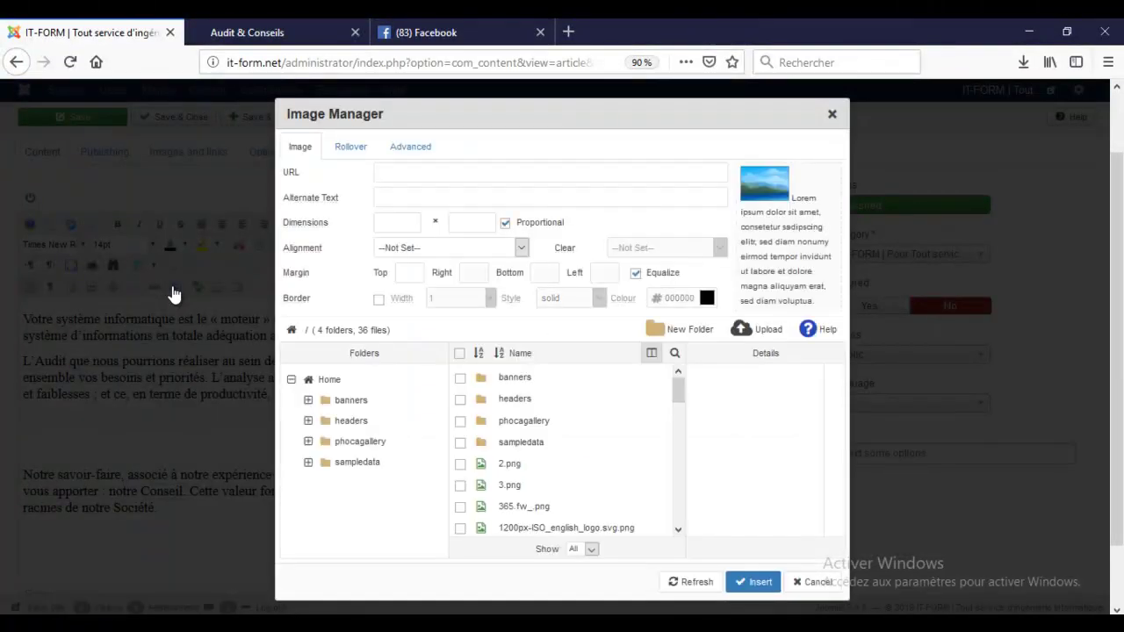
- Upload the securite-des-donnes image from the ITFORM folder to the site's root images folder
left_click(744, 333)
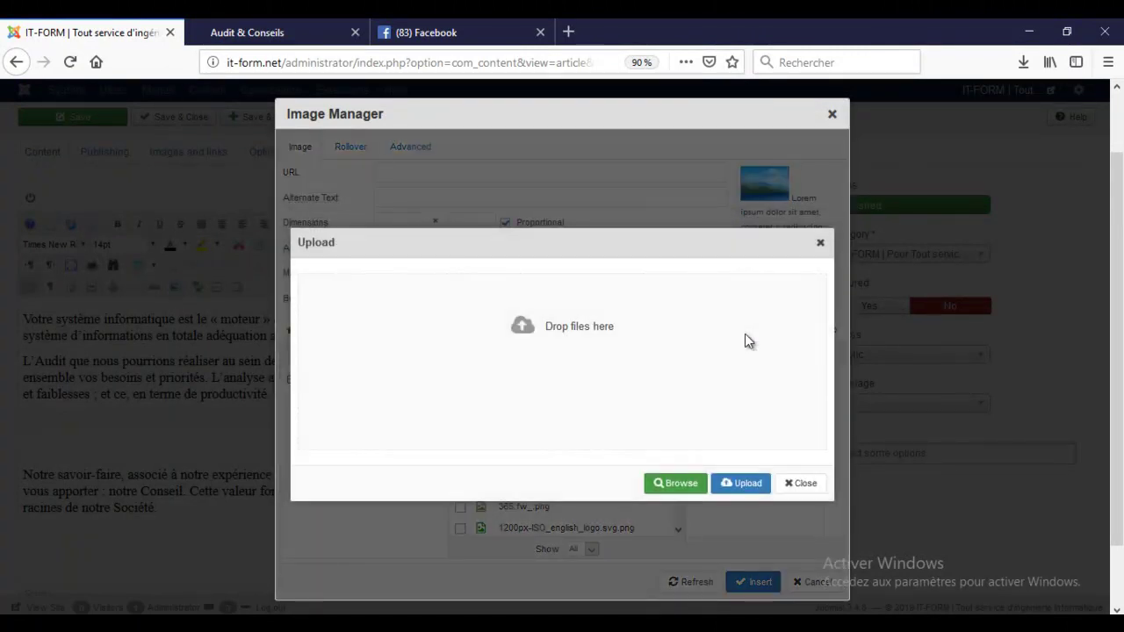
left_click(681, 484)
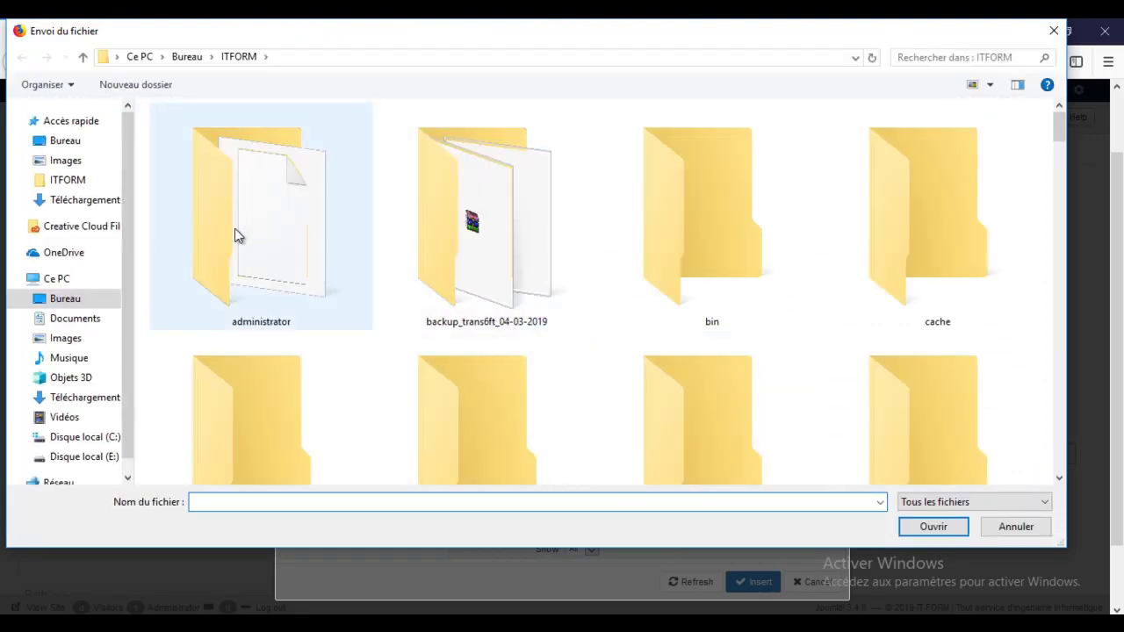
left_click(82, 184)
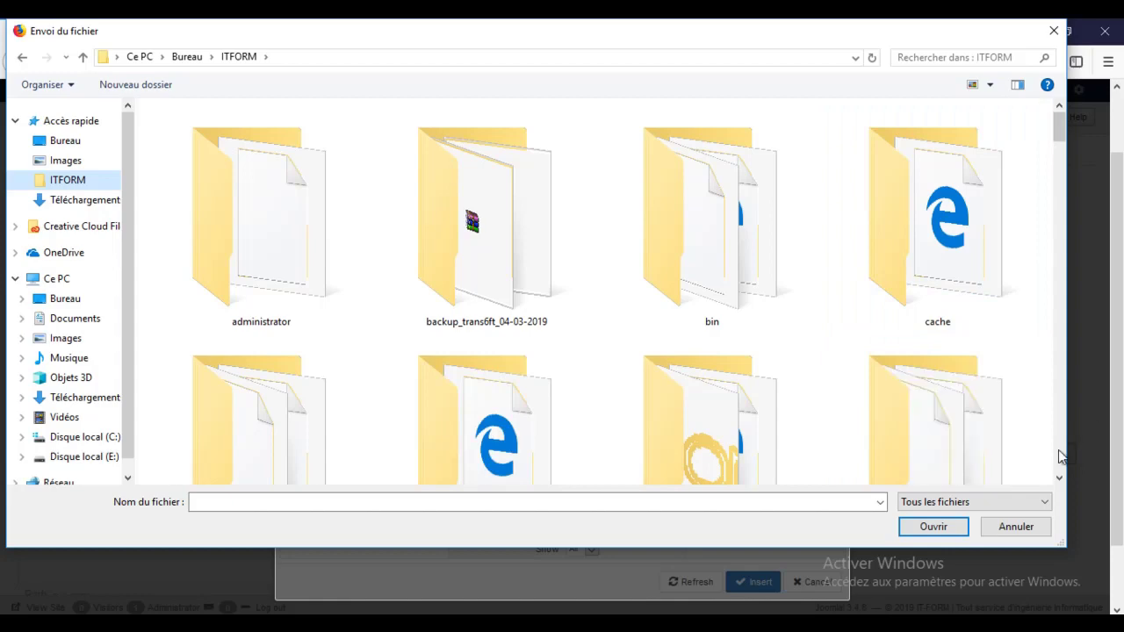
scroll(1060, 481, "down", 10)
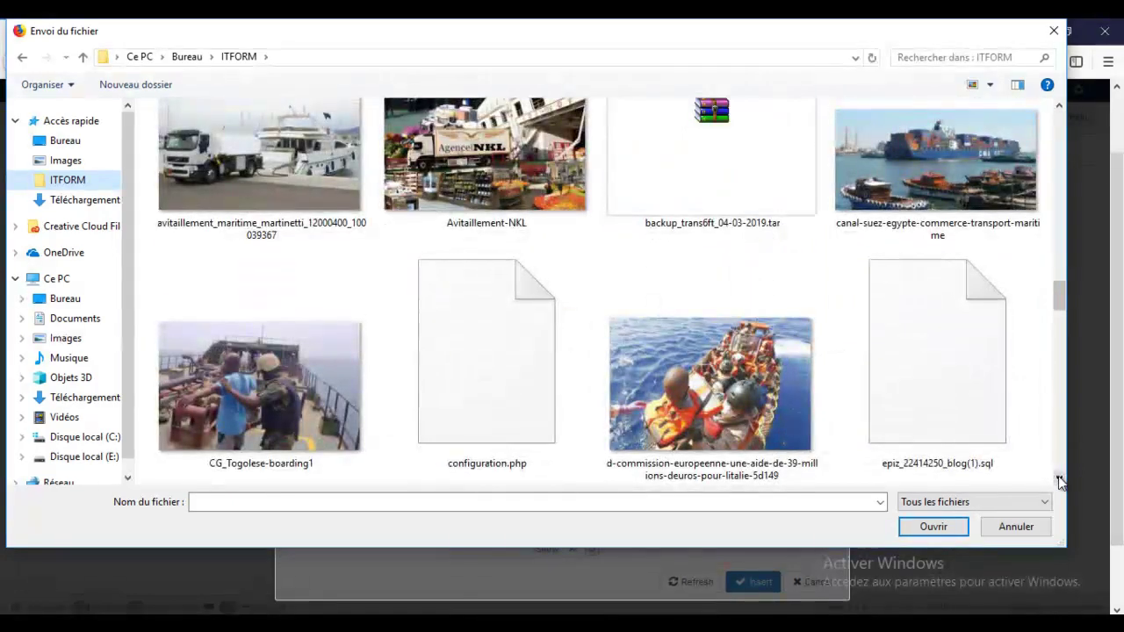
scroll(1060, 480, "down", 6)
scroll(1060, 480, "down", 6)
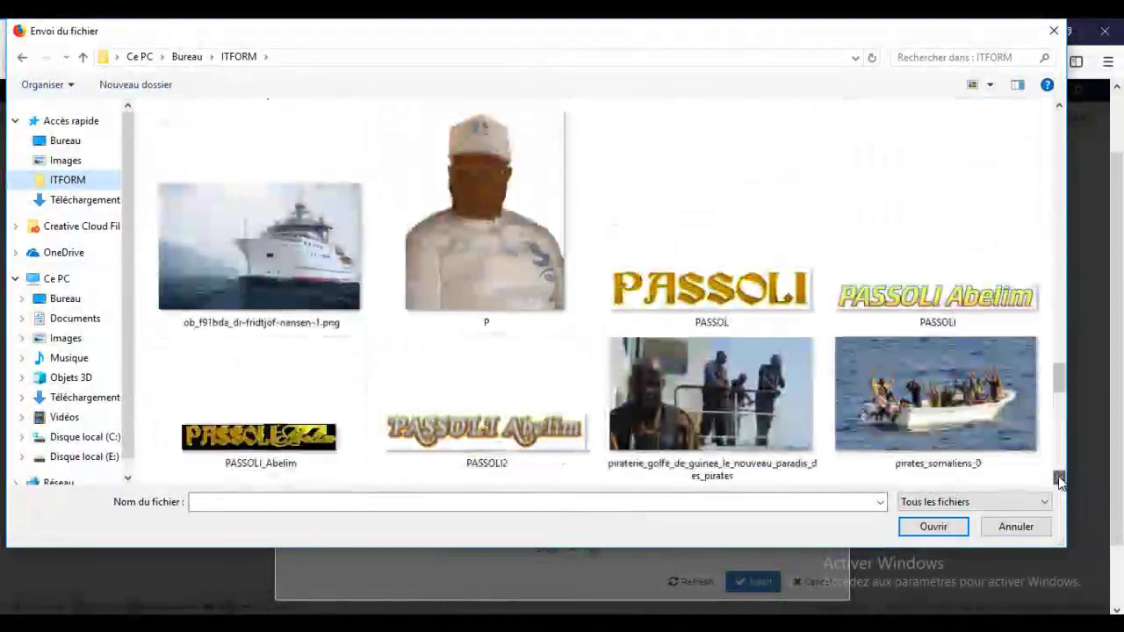
scroll(1061, 480, "down", 5)
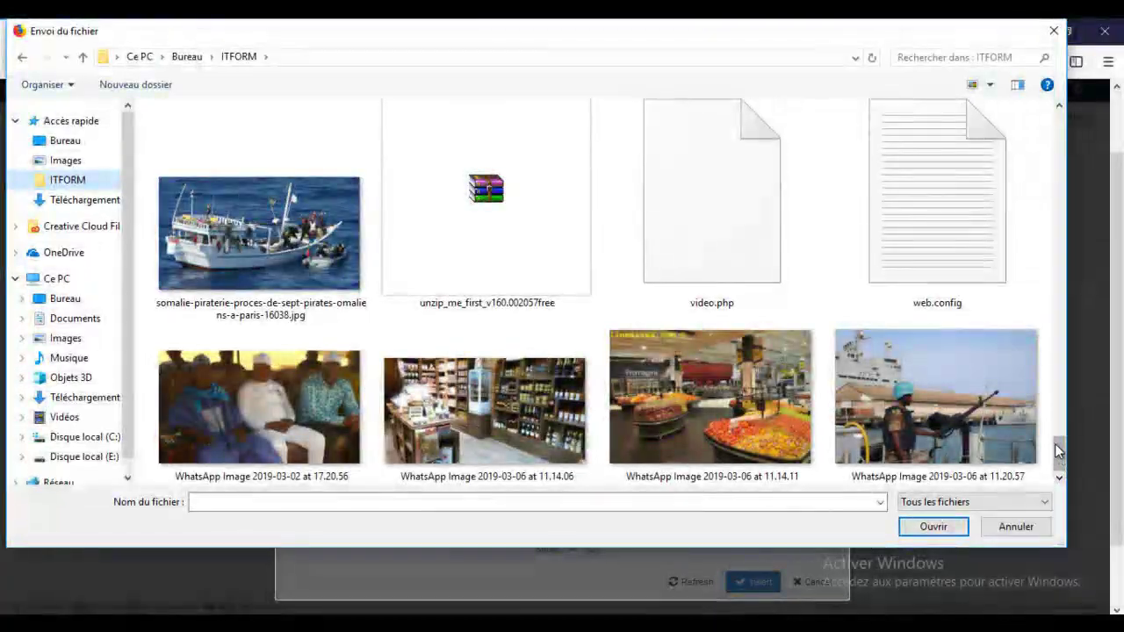
left_click_drag(1058, 452, 1058, 430)
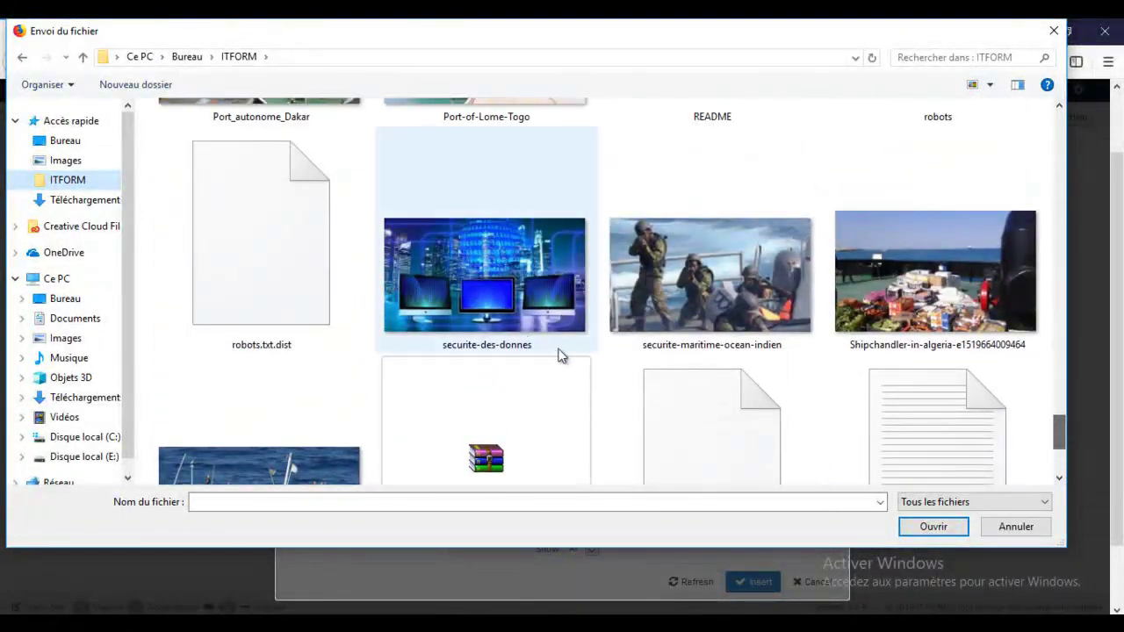
left_click(515, 318)
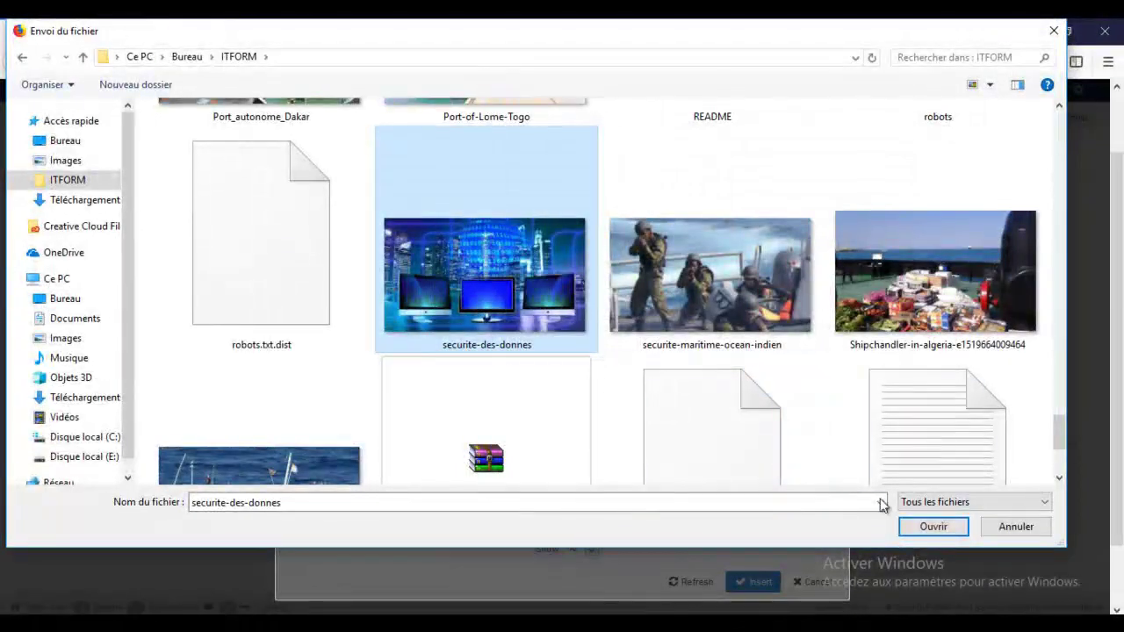
left_click(924, 528)
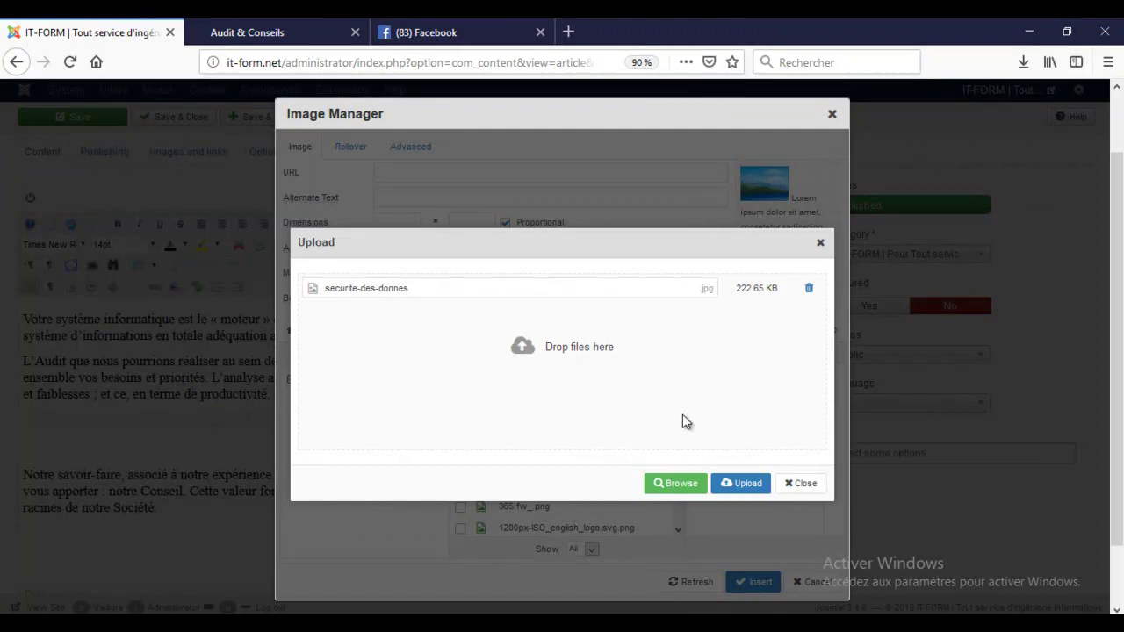
left_click(740, 485)
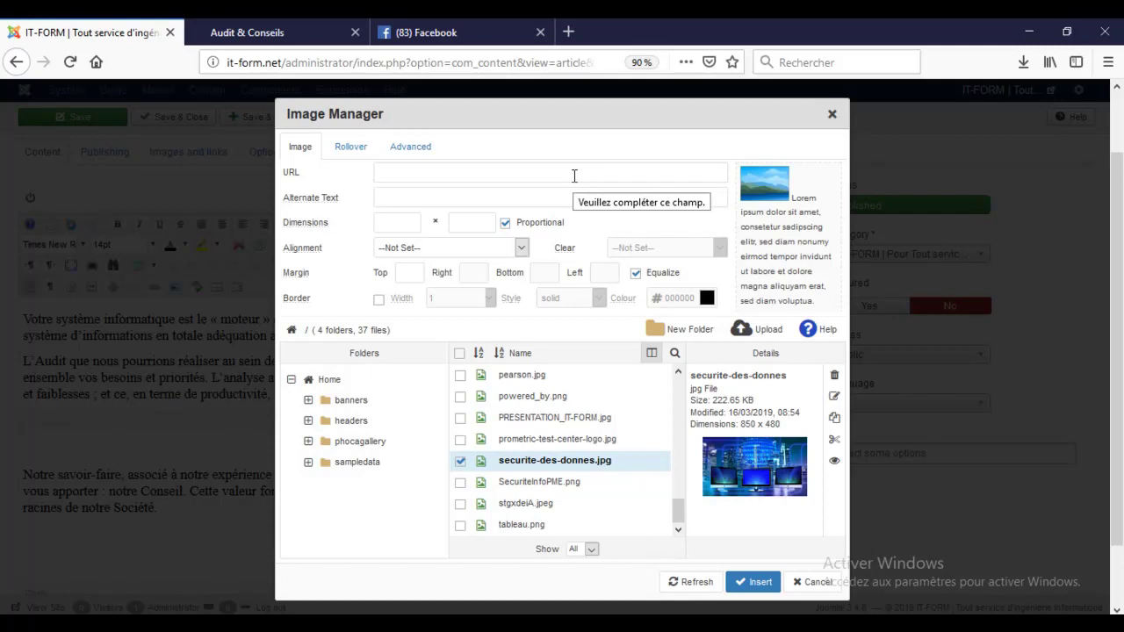
- Choose securite-des-donnes.jpg as the image to insert, then select its width for editing and bring up the on-screen keyboard
left_click(563, 462)
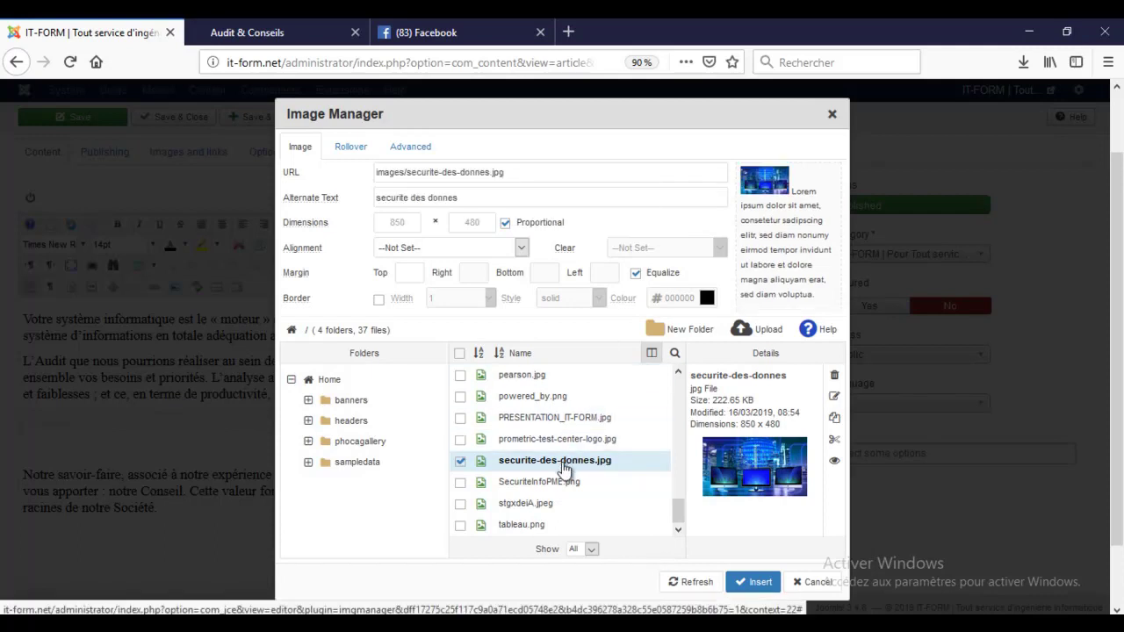
left_click(409, 223)
left_click_drag(409, 222, 384, 226)
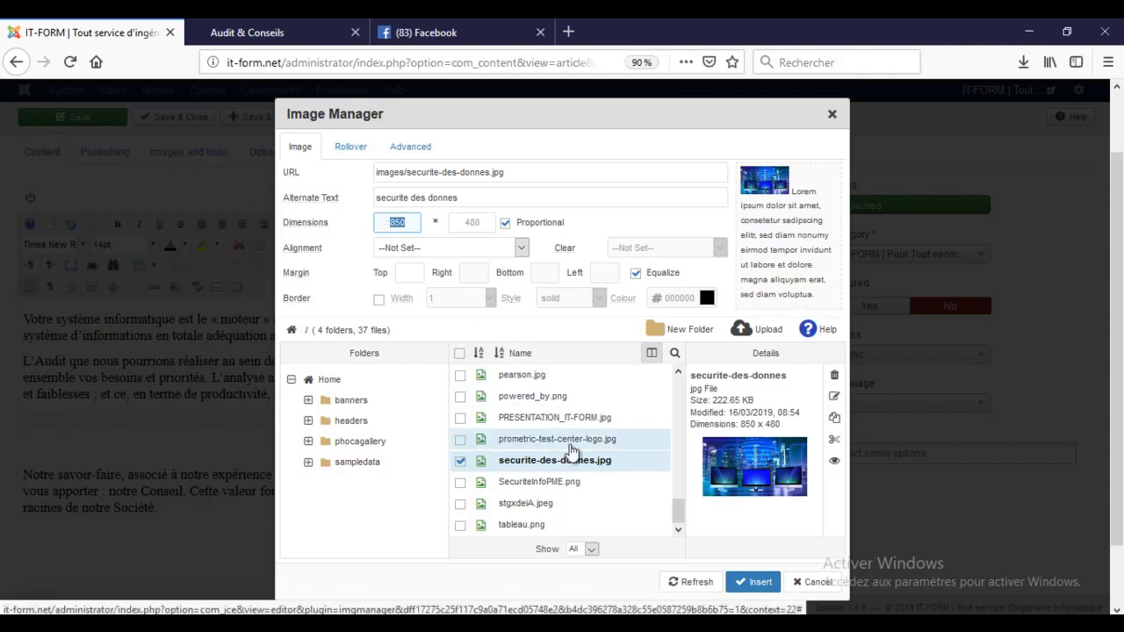
key("BackSpace")
key("ctrl+super+o")
key("ctrl+z")
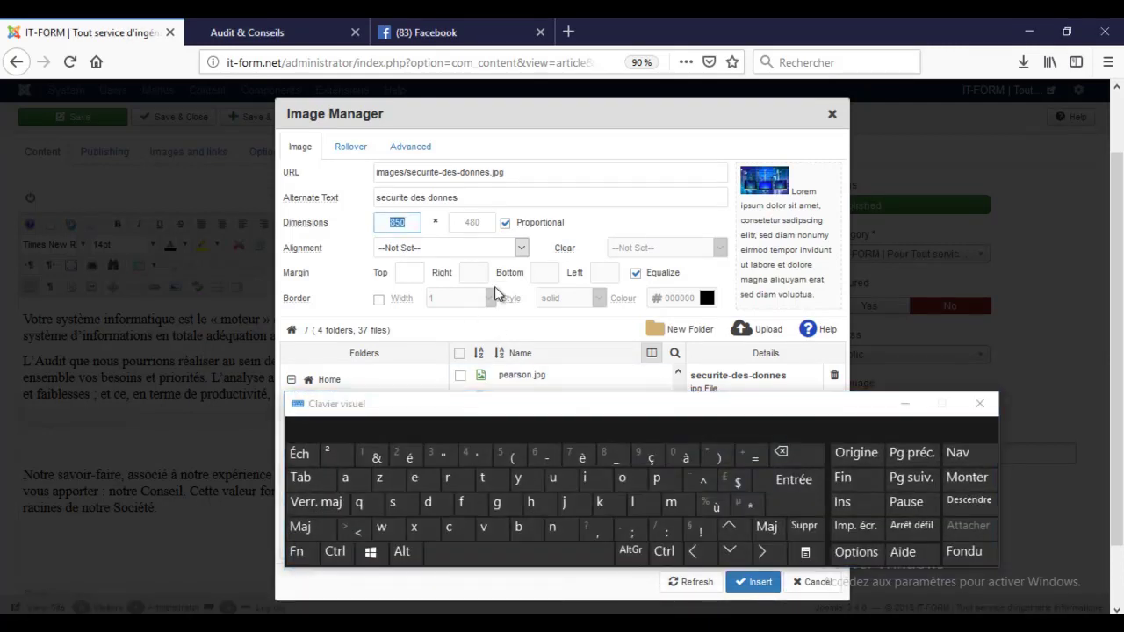
- Go to the site's public home page and examine how images appear in the Certifications, Formations and Cisco articles
left_click(303, 31)
left_click(233, 478)
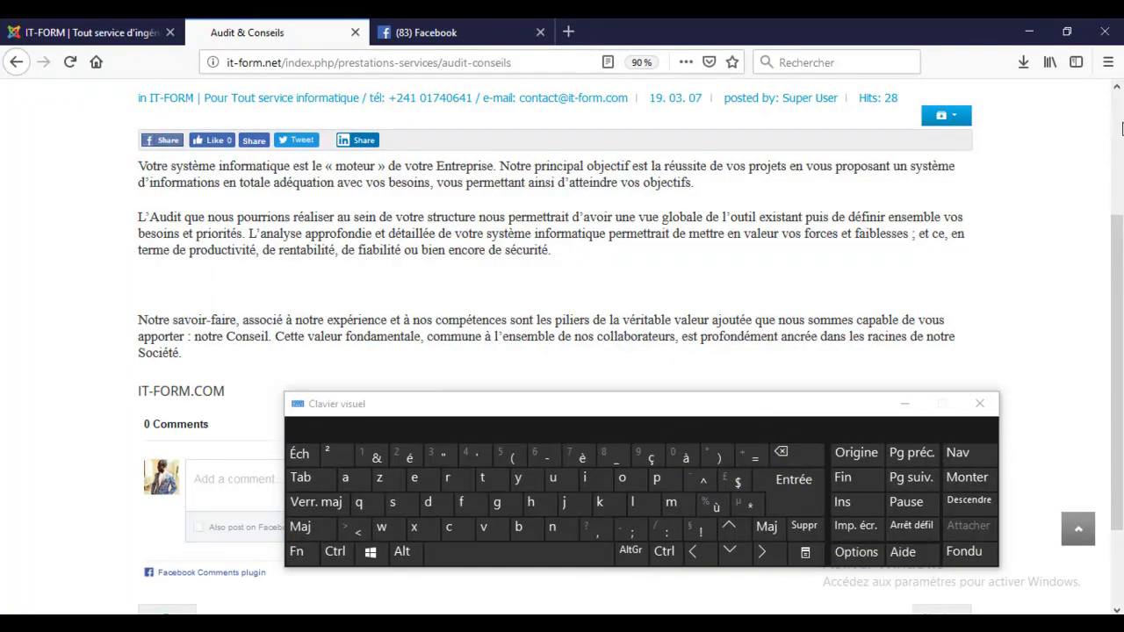
scroll(1122, 129, "up", 5)
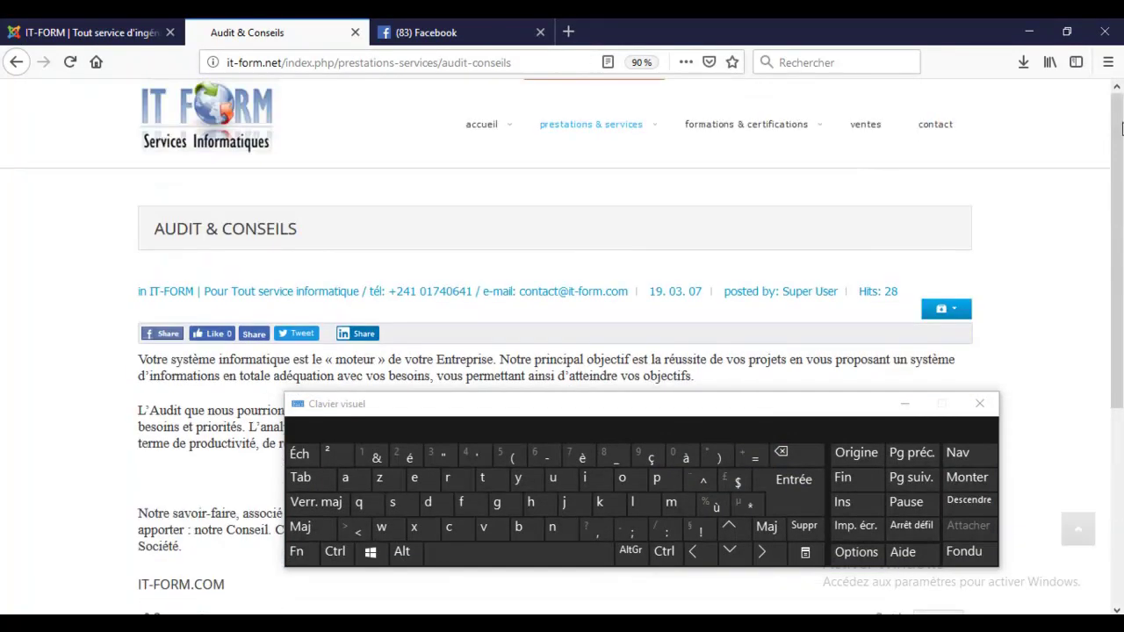
left_click(482, 127)
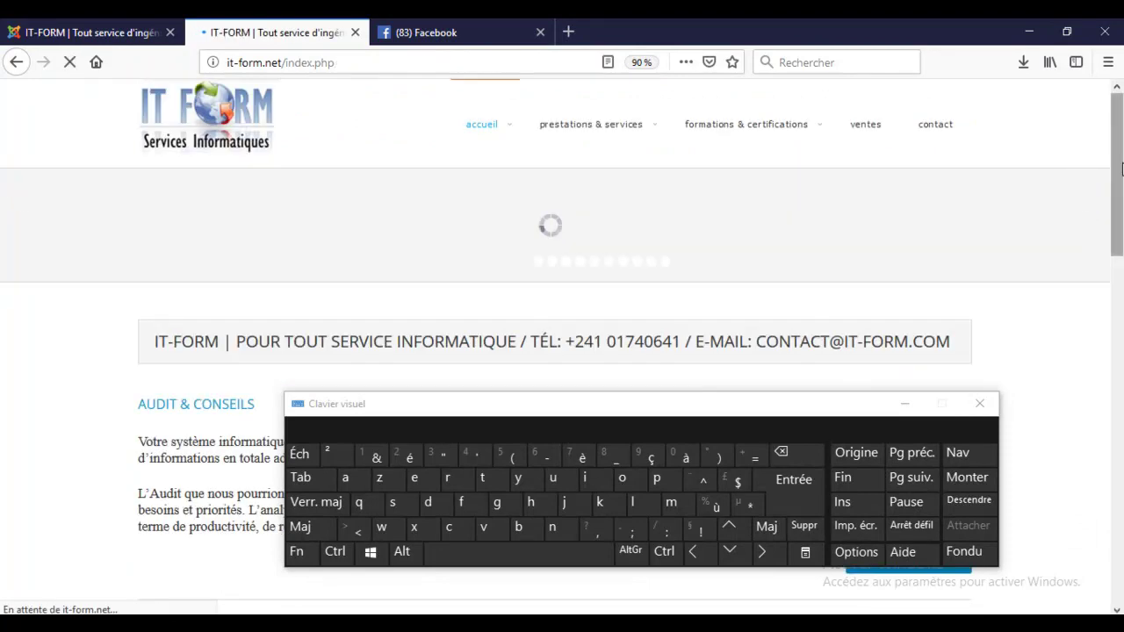
left_click_drag(1122, 168, 1122, 390)
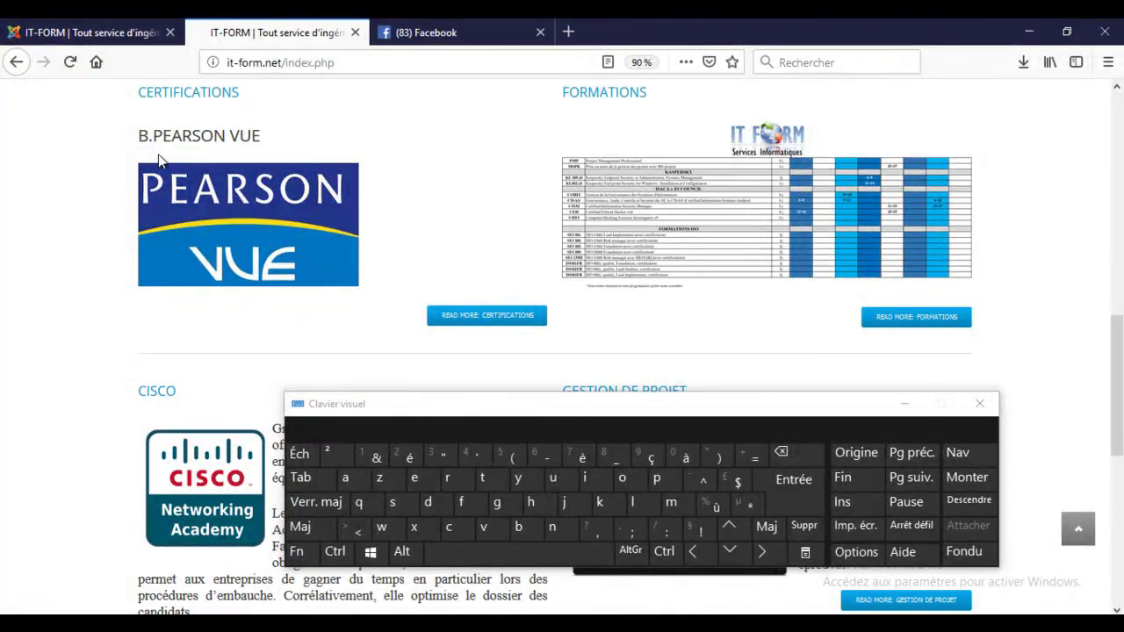
- Return to the Image Manager and set the image's width to 300 with proportions kept
left_click(108, 32)
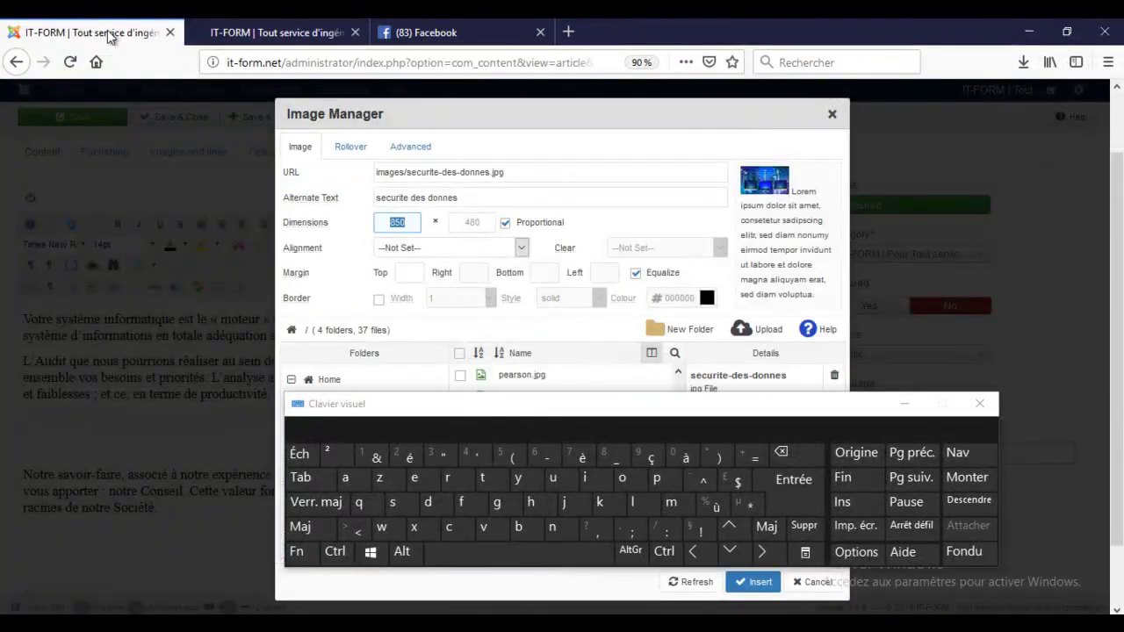
left_click(338, 507)
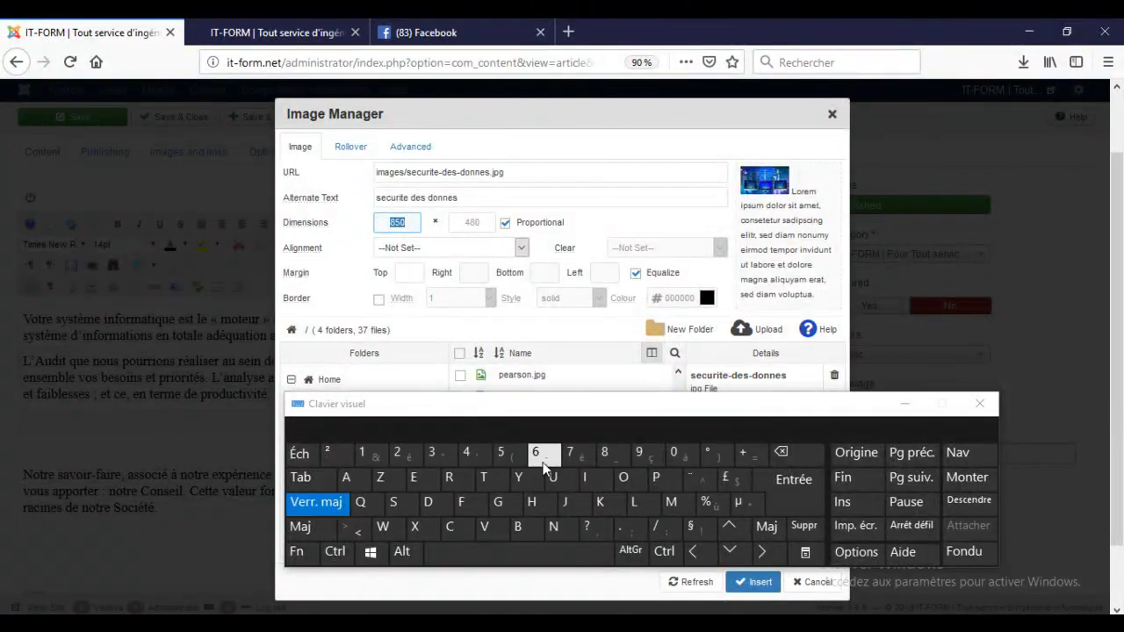
left_click(442, 454)
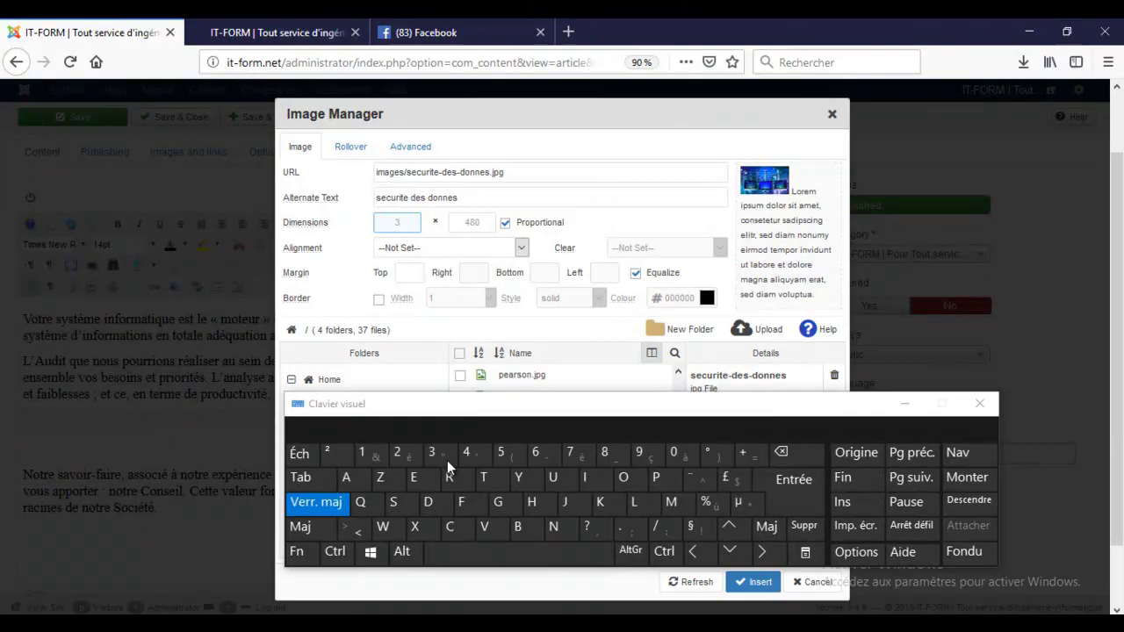
left_click(676, 454)
left_click(678, 460)
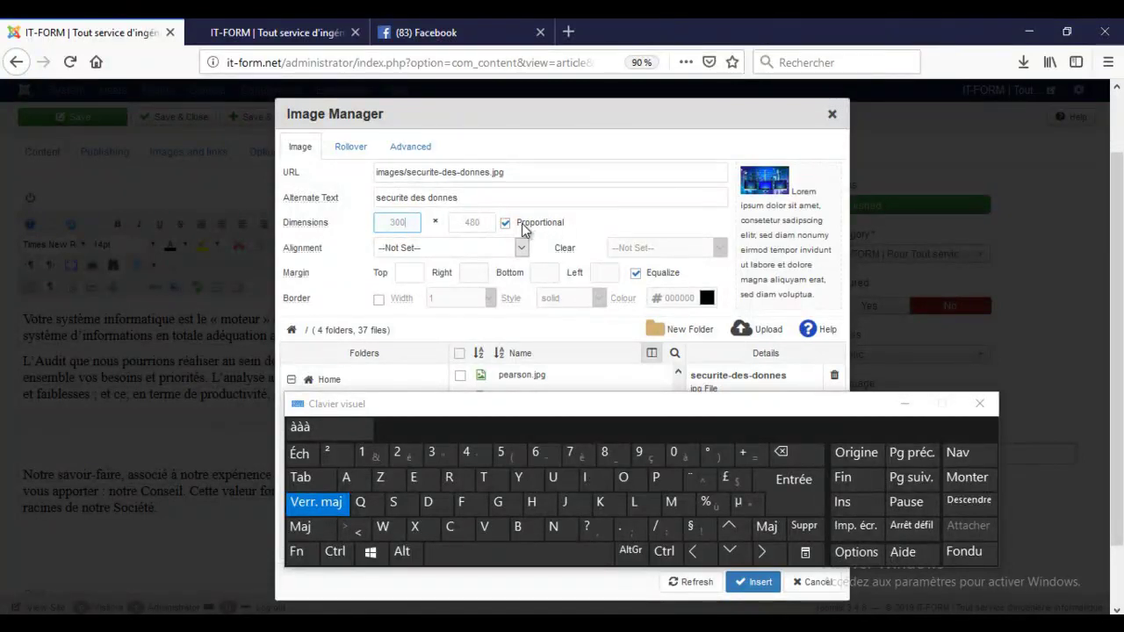
left_click(579, 223)
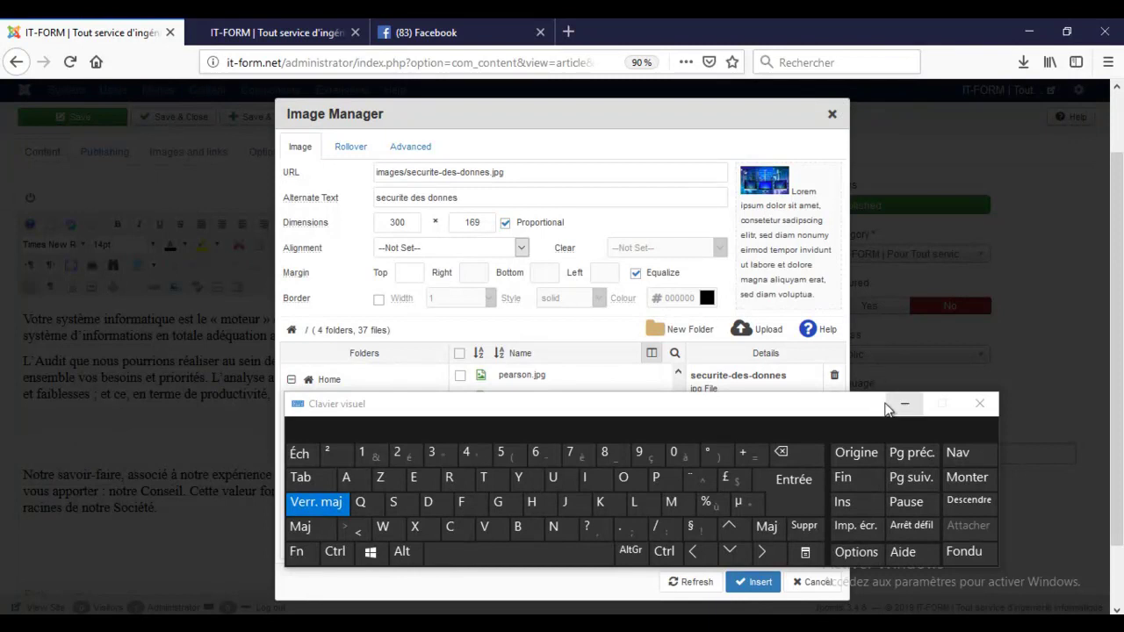
- Move the on-screen keyboard clear of the dialog, preview Left and Right alignment for the image, and settle on Left
left_click_drag(812, 406, 976, 541)
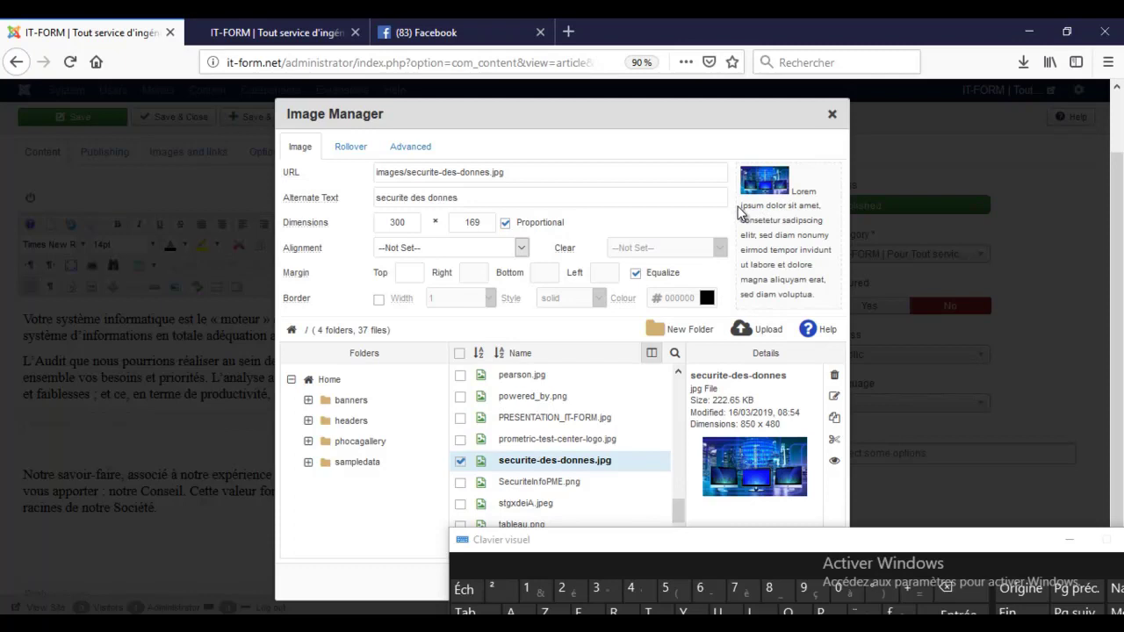
left_click(525, 250)
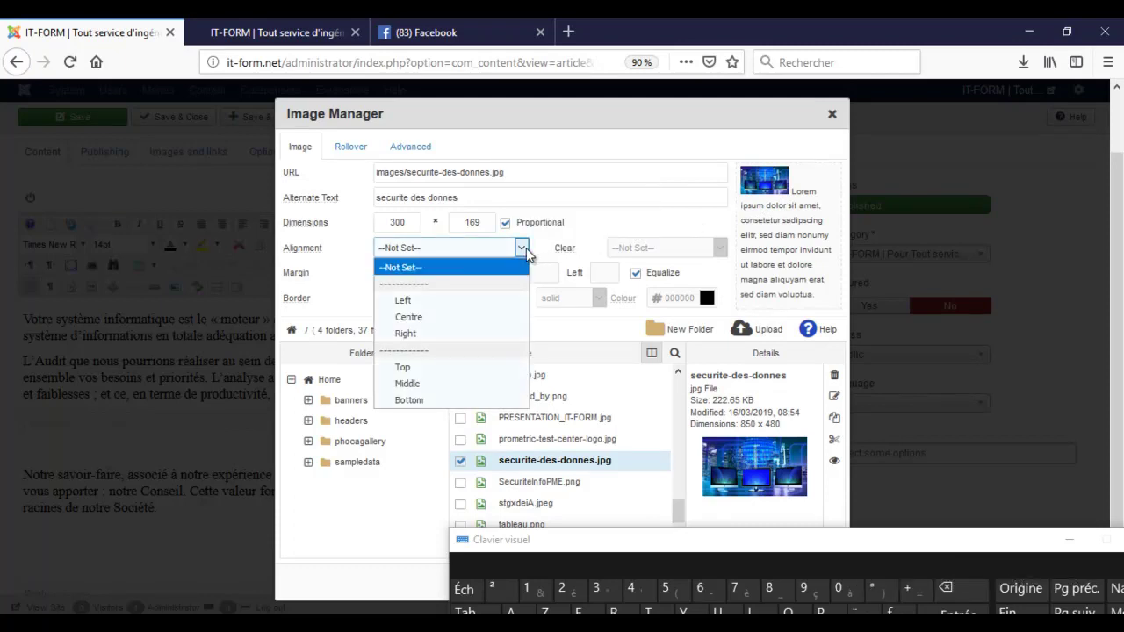
left_click(492, 301)
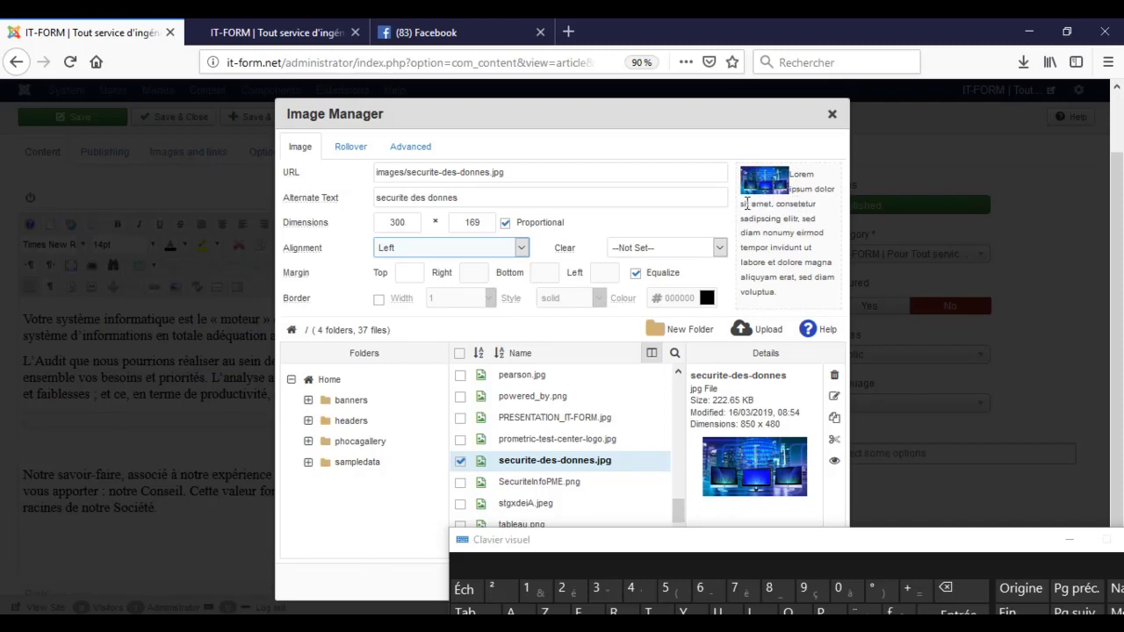
left_click(522, 249)
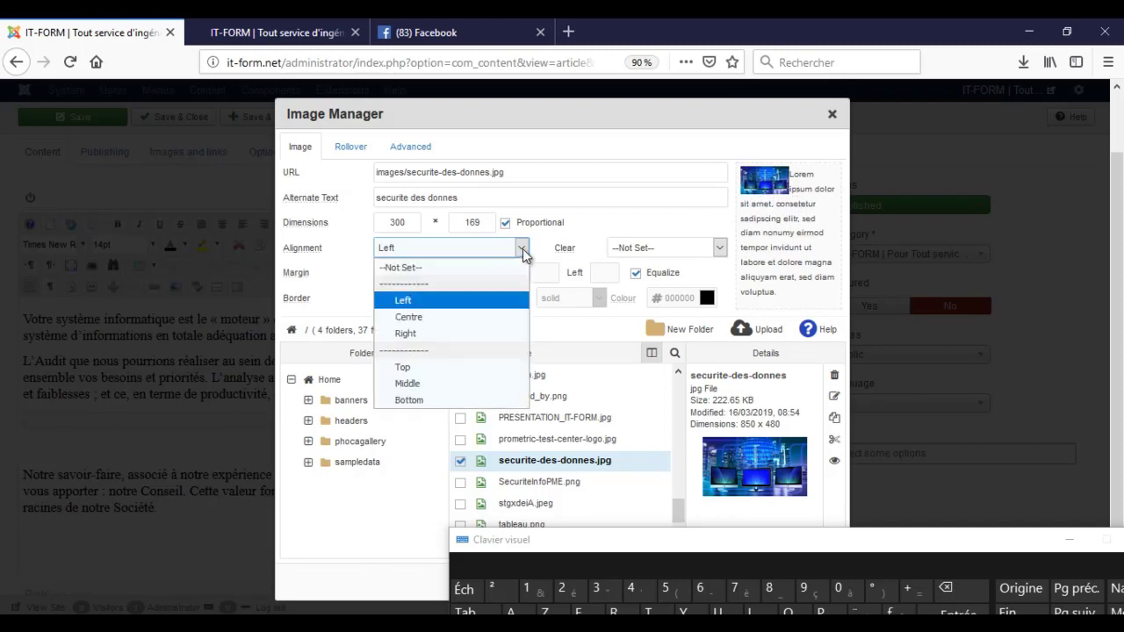
left_click(500, 334)
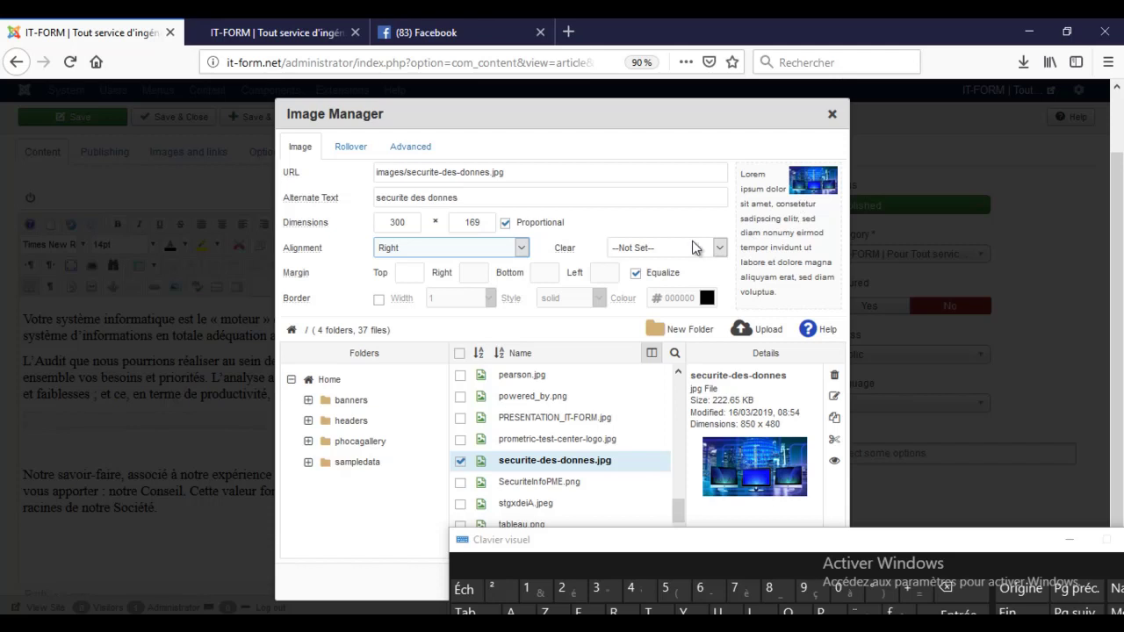
left_click(521, 249)
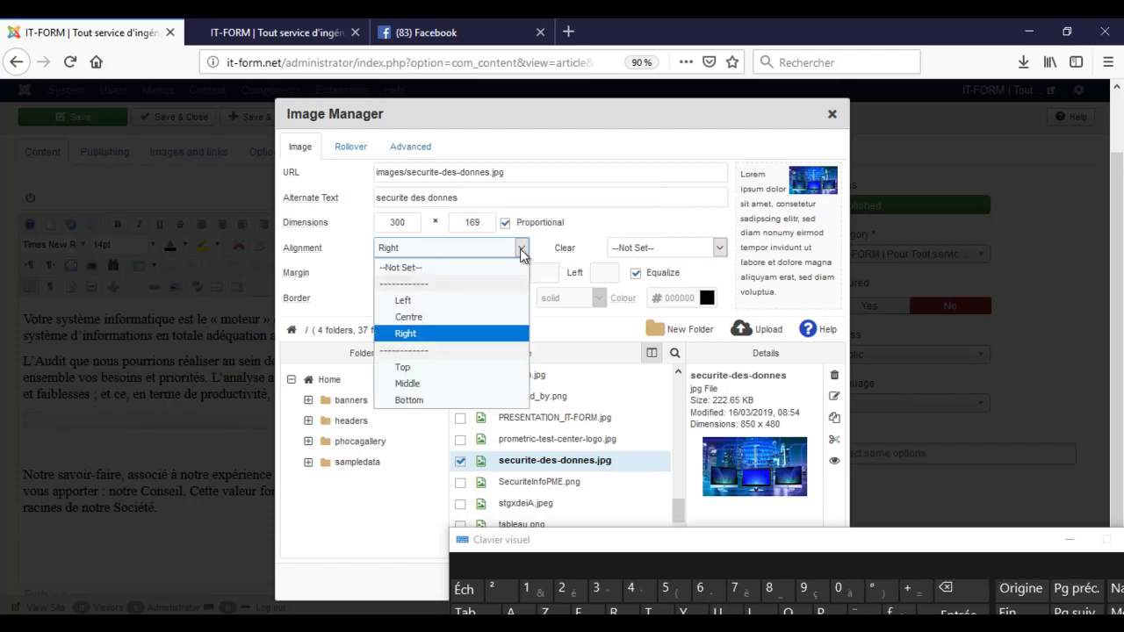
left_click(481, 302)
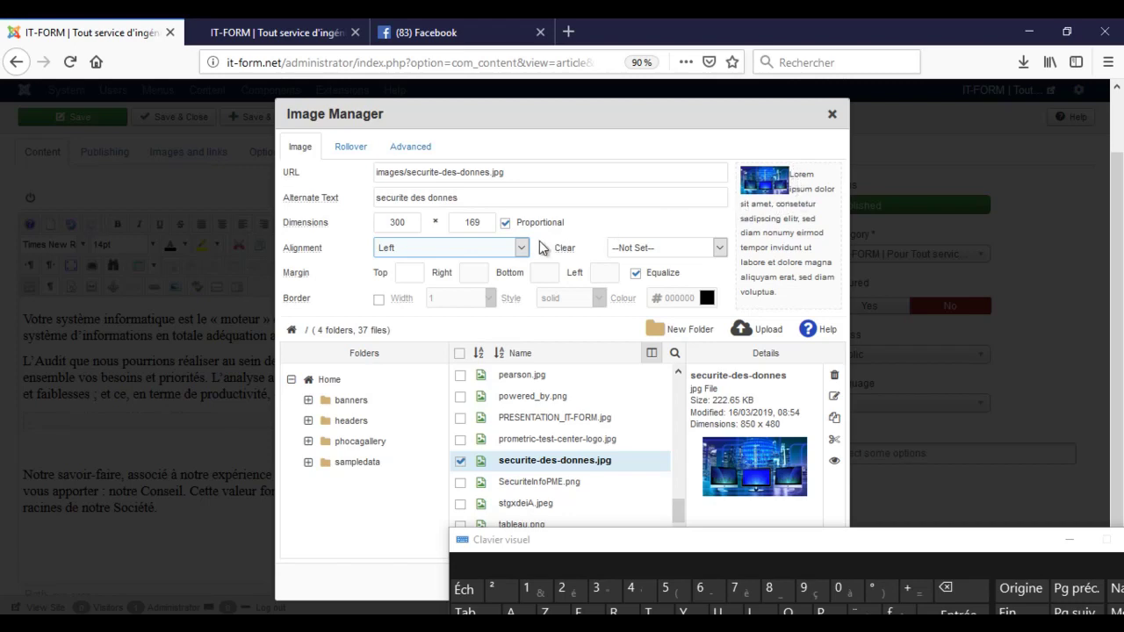
- Set the image's margins to 10 on all four sides, with the values equalized
left_click(415, 273)
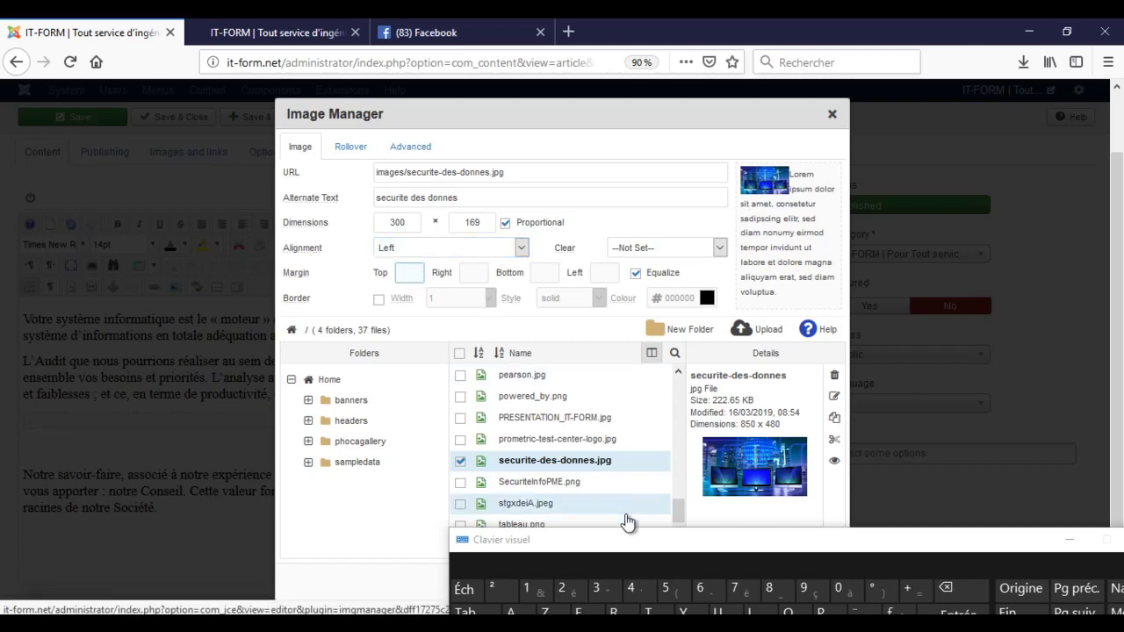
left_click_drag(633, 542, 575, 419)
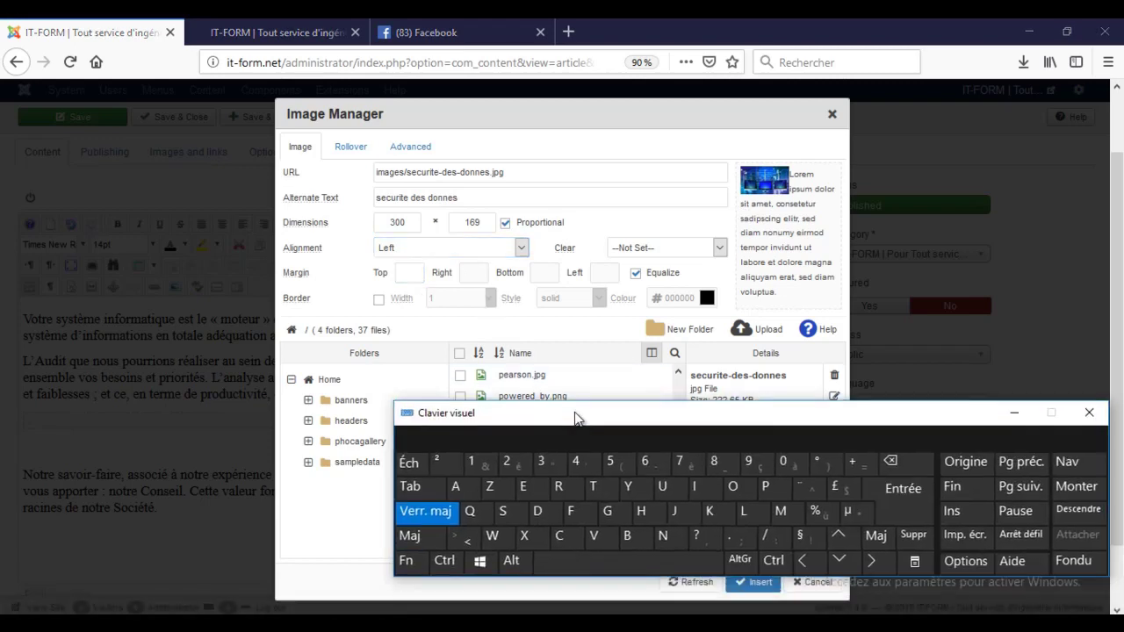
left_click(412, 273)
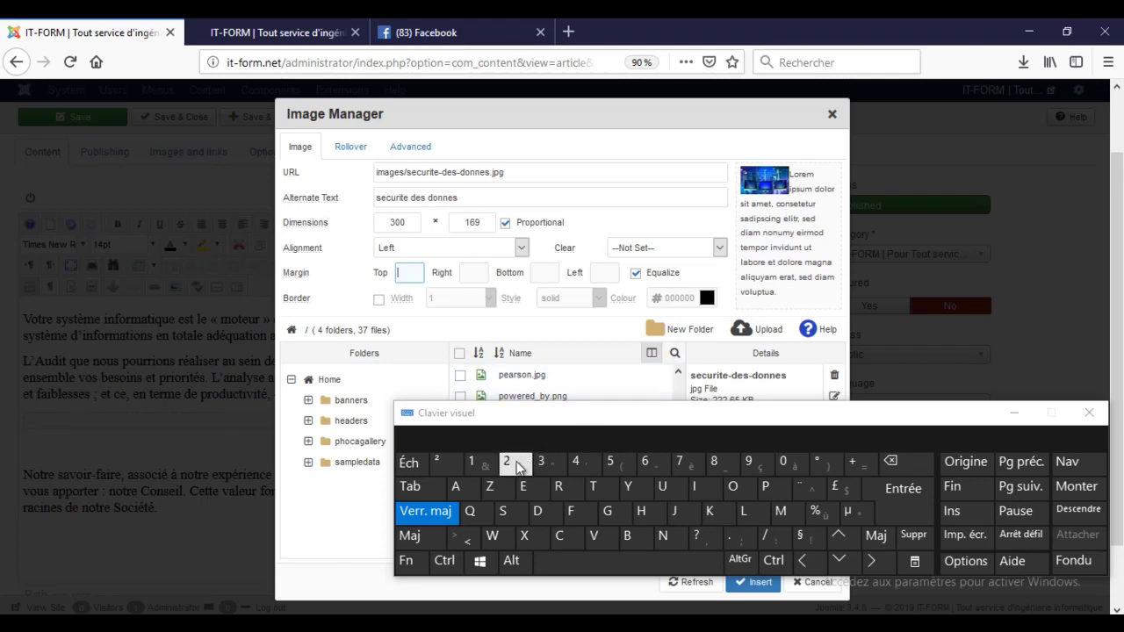
left_click(488, 466)
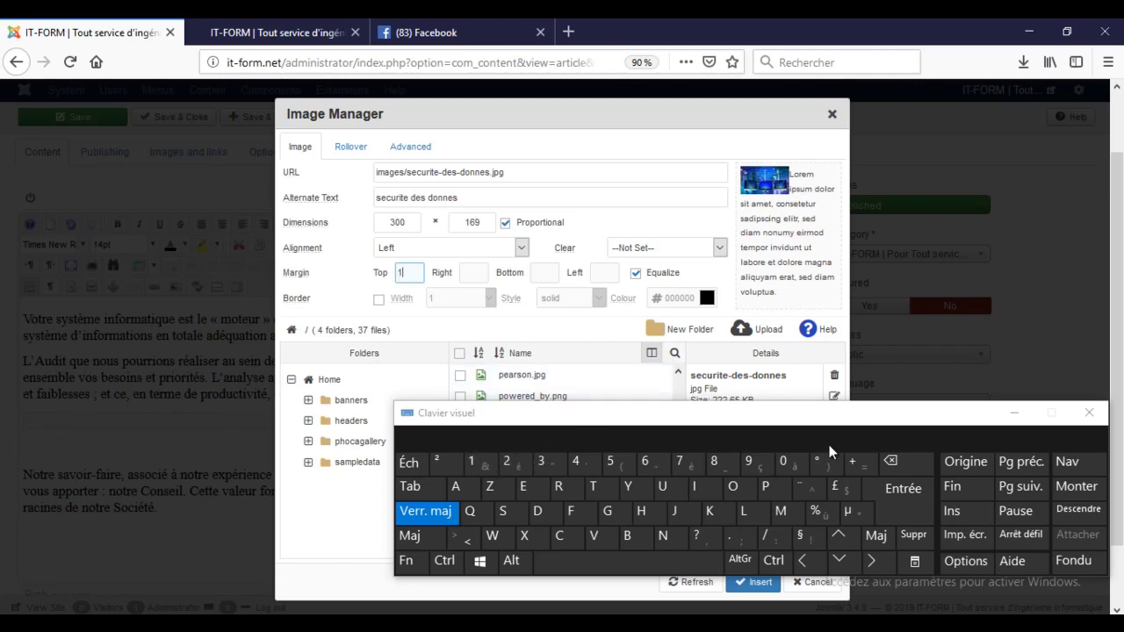
left_click(798, 465)
left_click(636, 274)
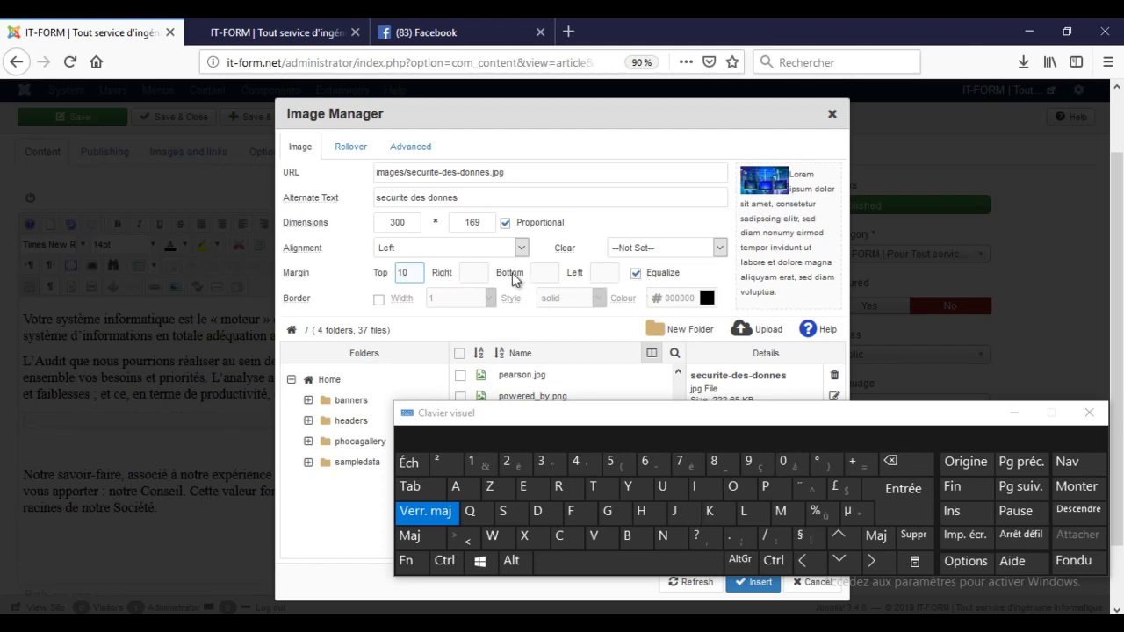
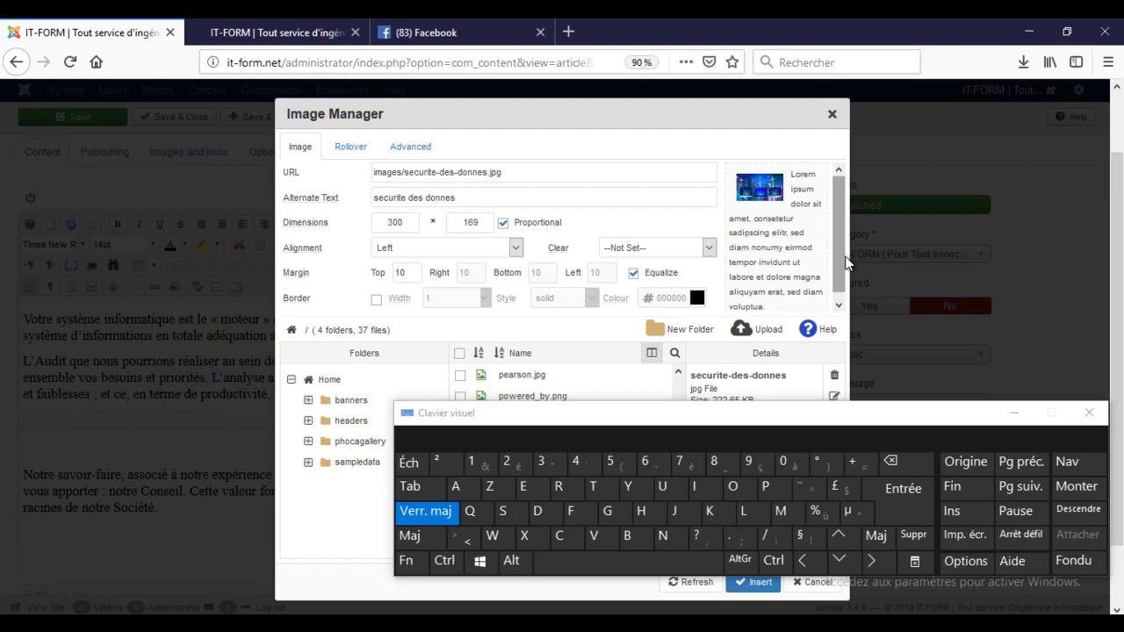
- Insert the configured image into the Audit & Conseils article, then save and close the article
left_click(1013, 412)
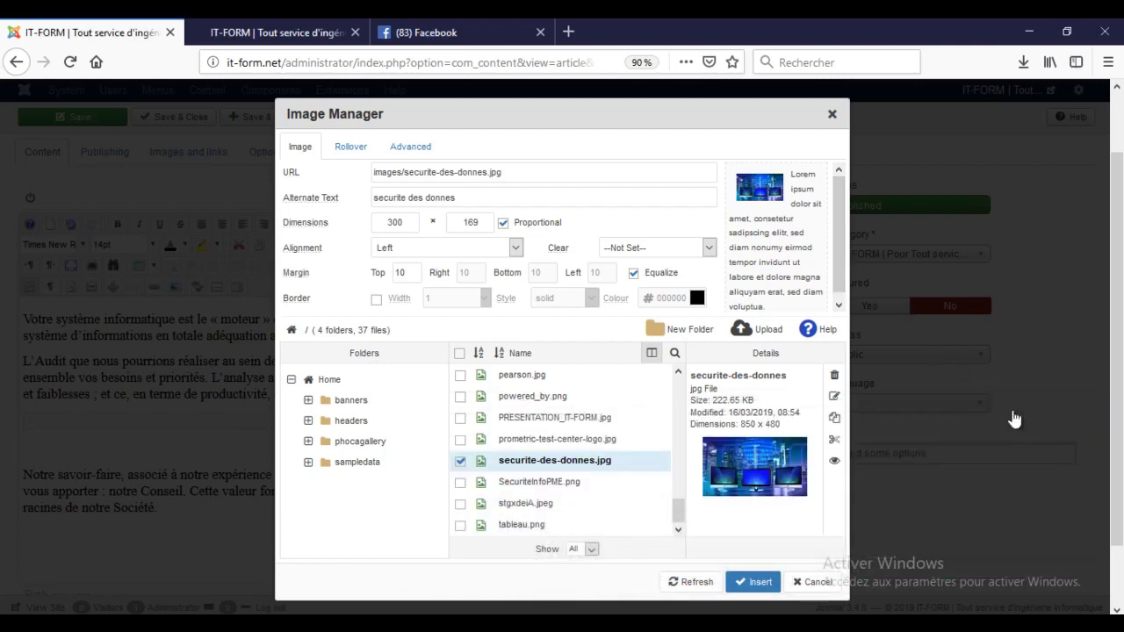
left_click(757, 583)
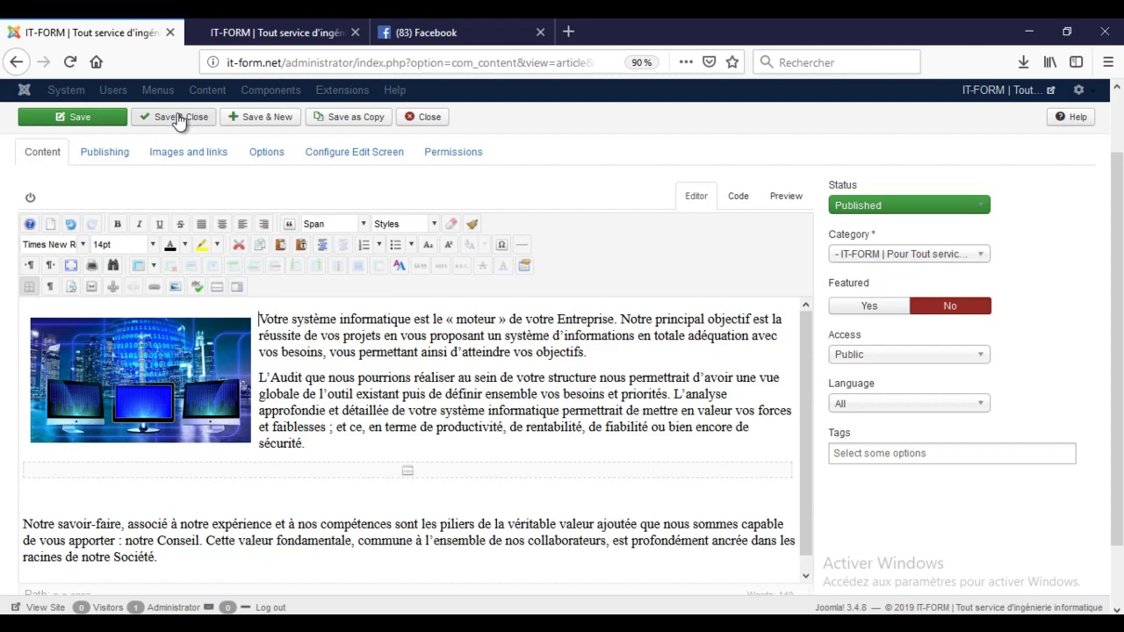
left_click(101, 123)
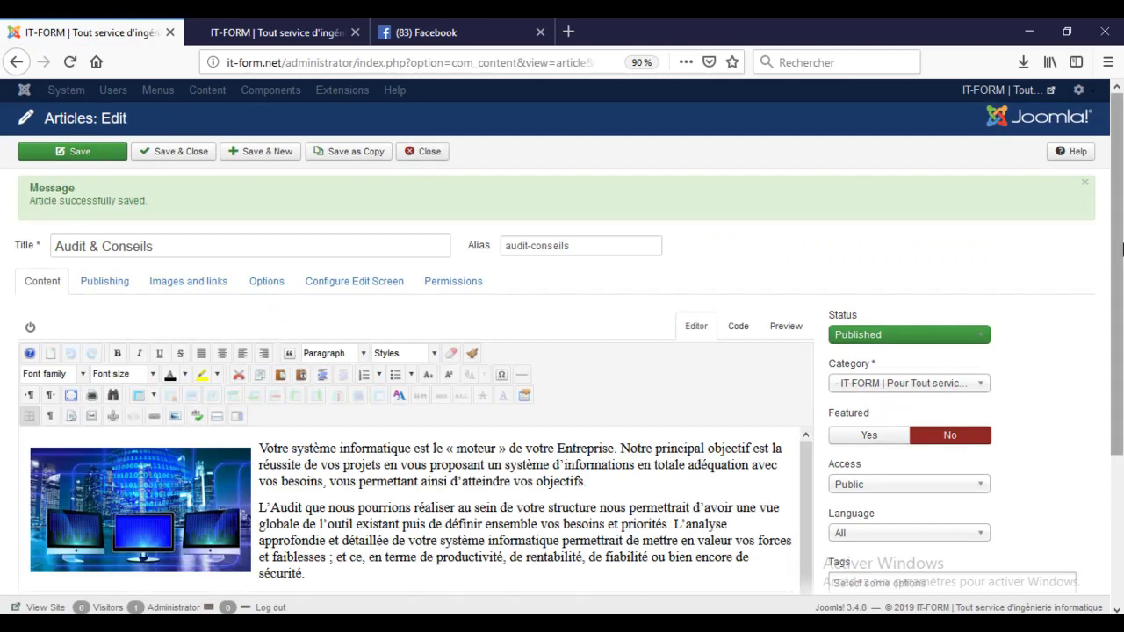
mouse_move(1122, 250)
left_mouse_down()
mouse_move(1122, 293)
mouse_move(1122, 254)
left_mouse_up()
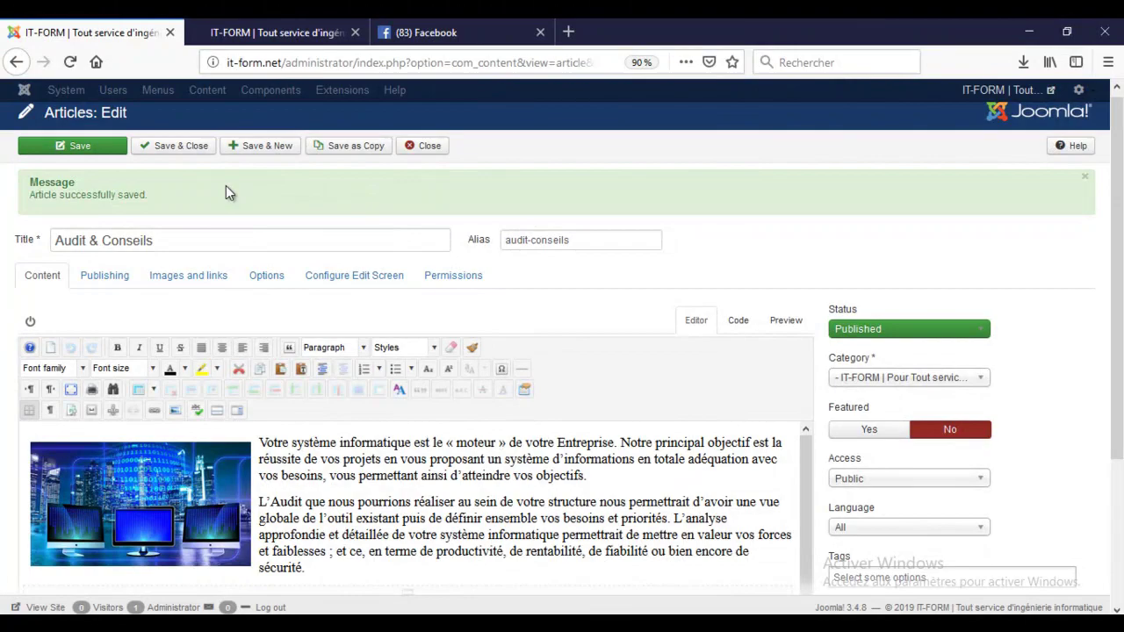
left_click(174, 154)
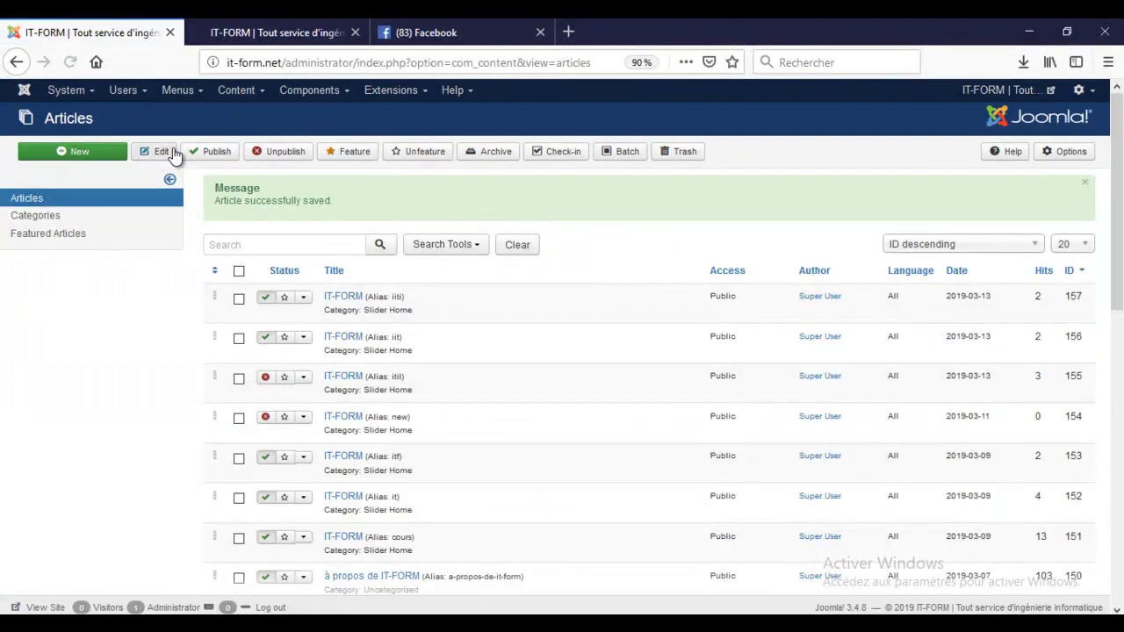
- Reload the site's public home page and check how the new image appears in the Audit & Conseils article
left_click(295, 35)
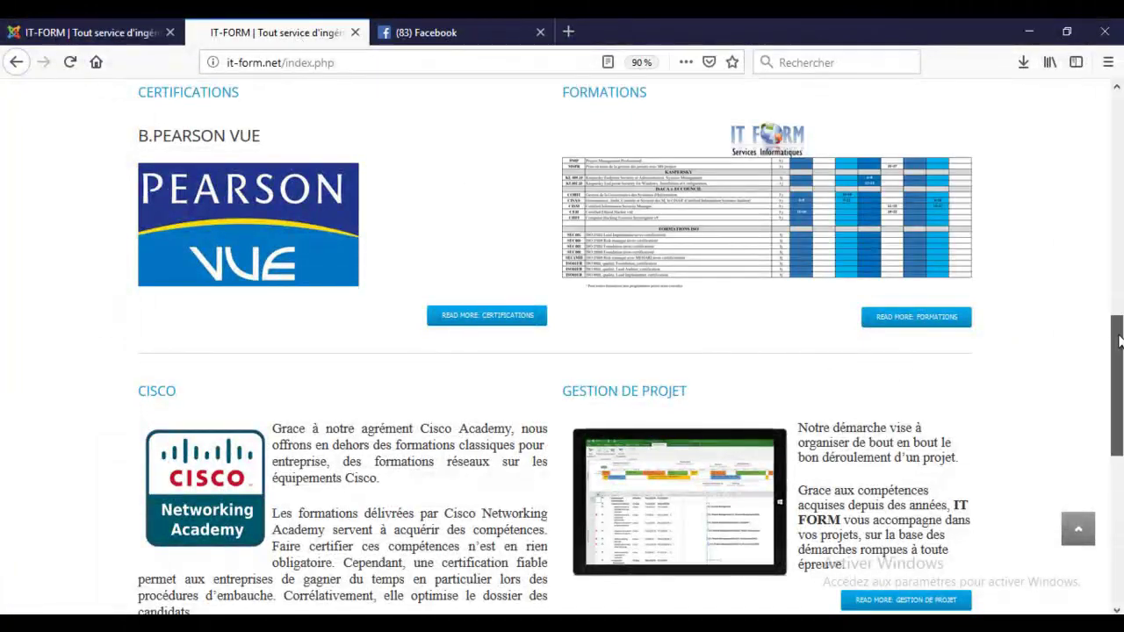
scroll(1117, 343, "up", 5)
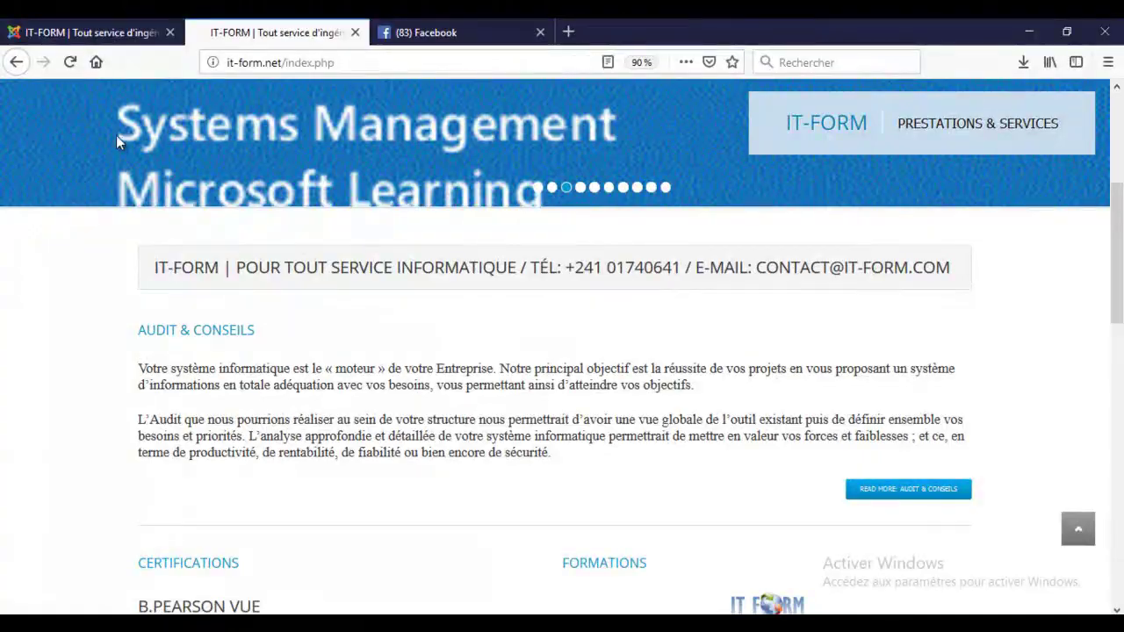
left_click(71, 62)
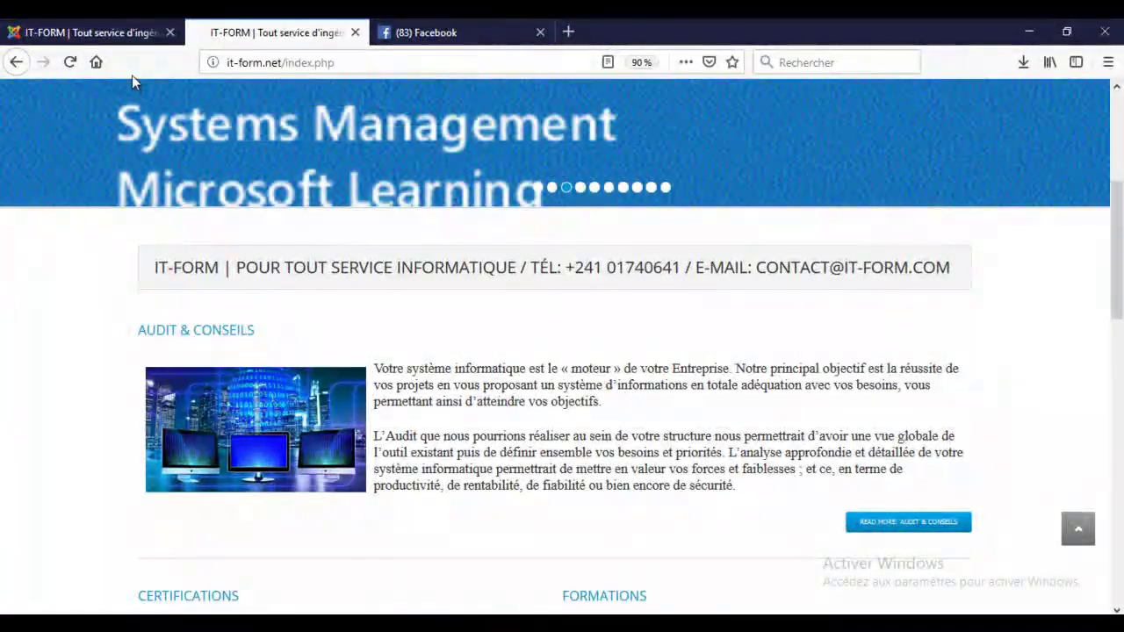
left_click(118, 43)
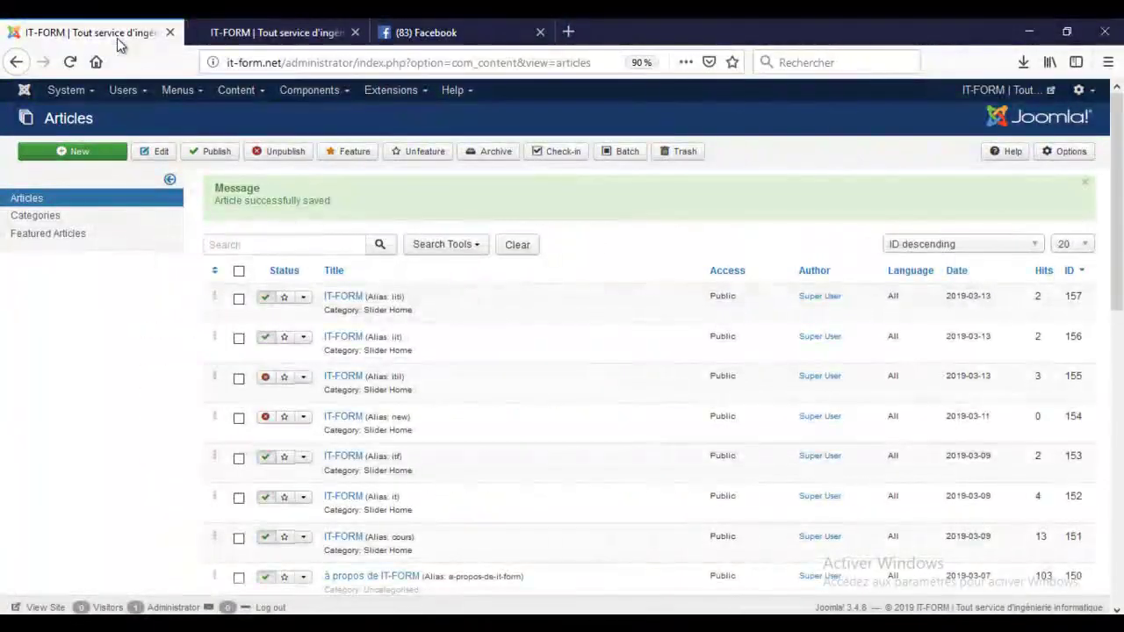
left_click(237, 35)
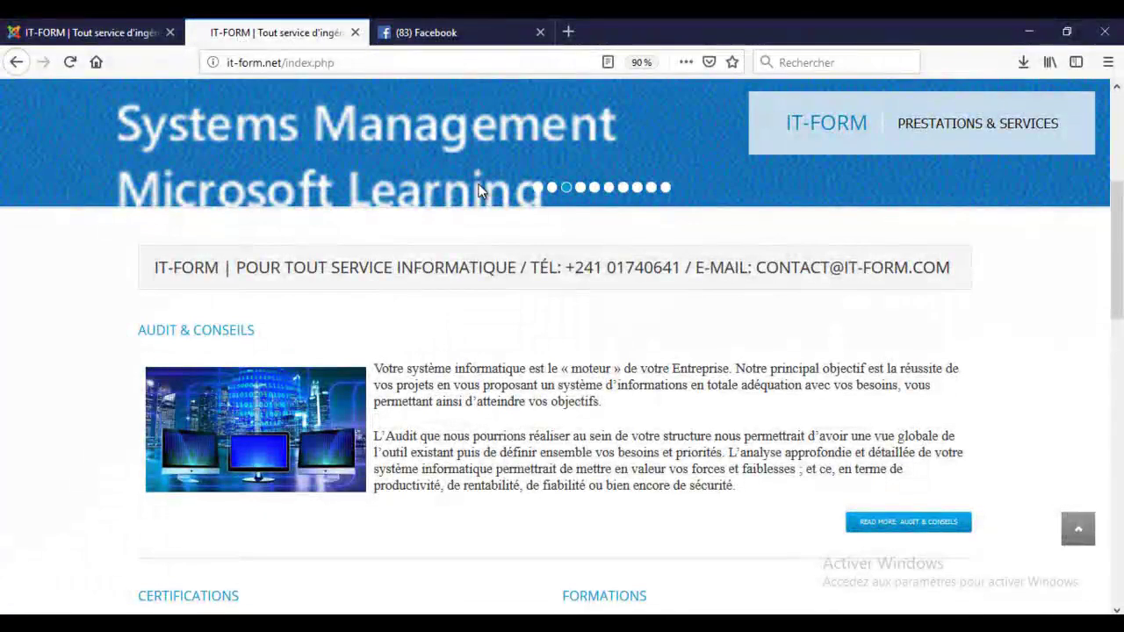
left_click_drag(1121, 280, 1121, 136)
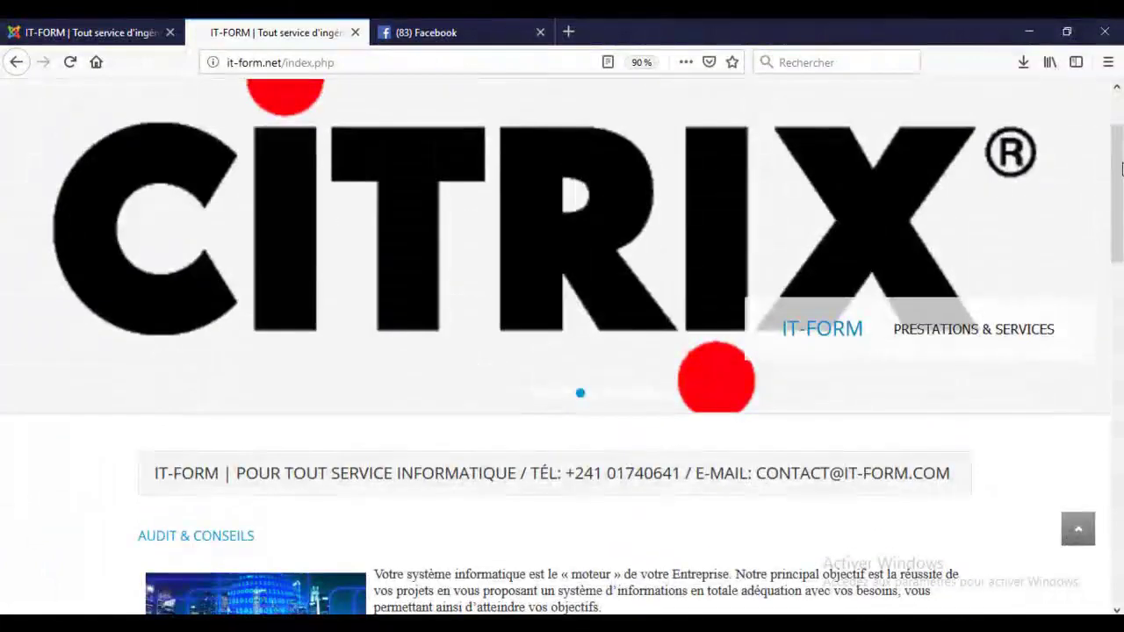
- Return to the Joomla! administration, reopen the article manager from the Content area, and start a new article
left_click(44, 32)
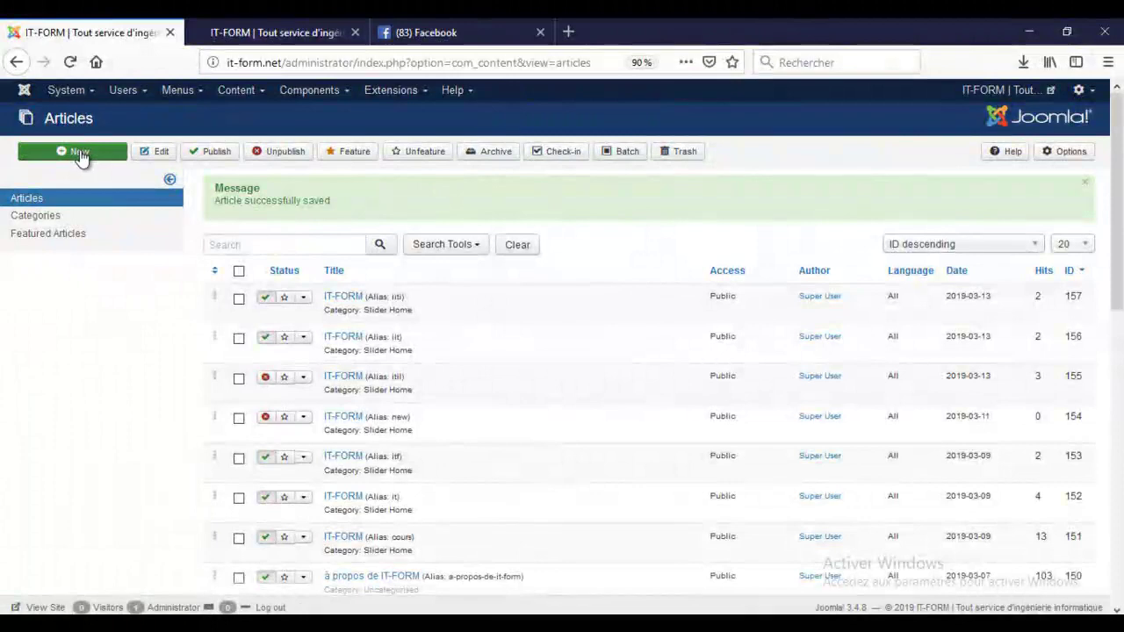
left_click(266, 96)
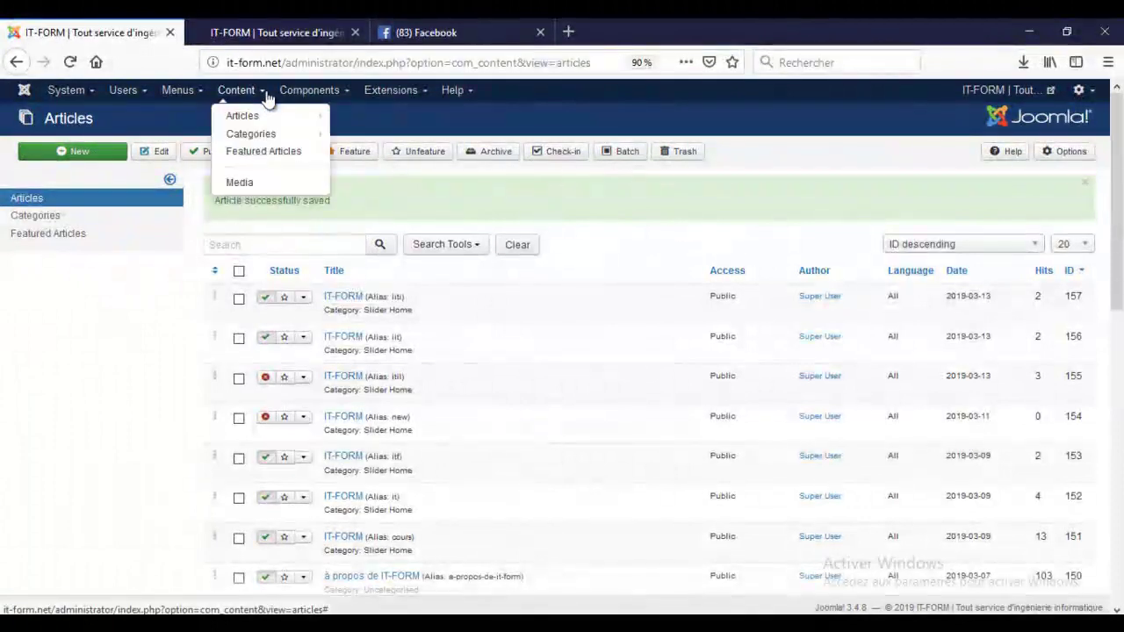
mouse_move(268, 121)
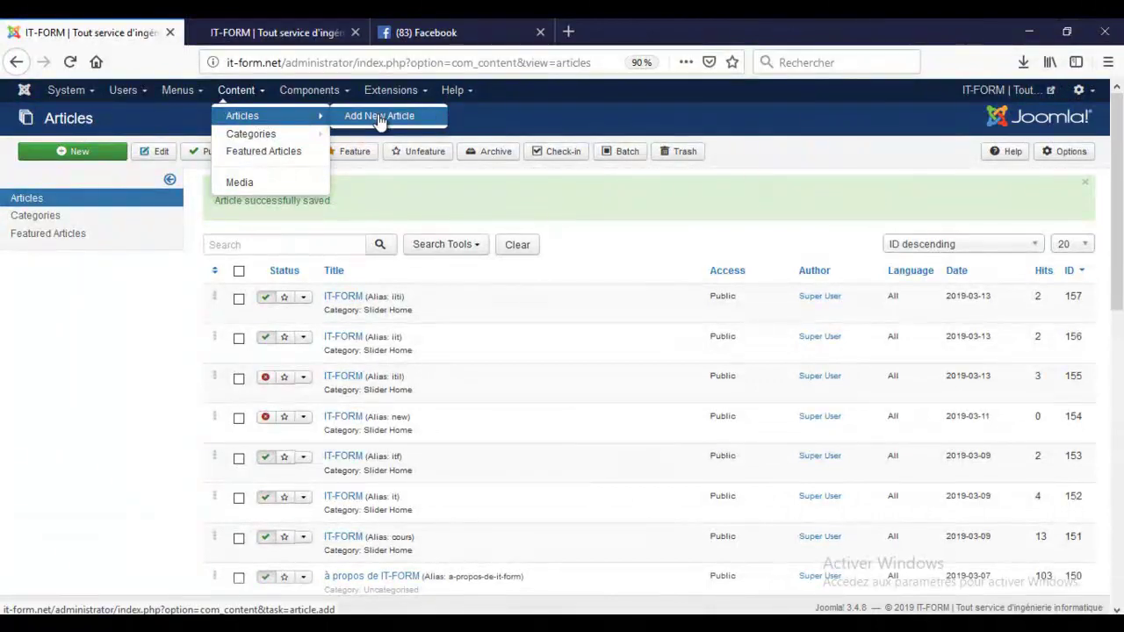
left_click(255, 122)
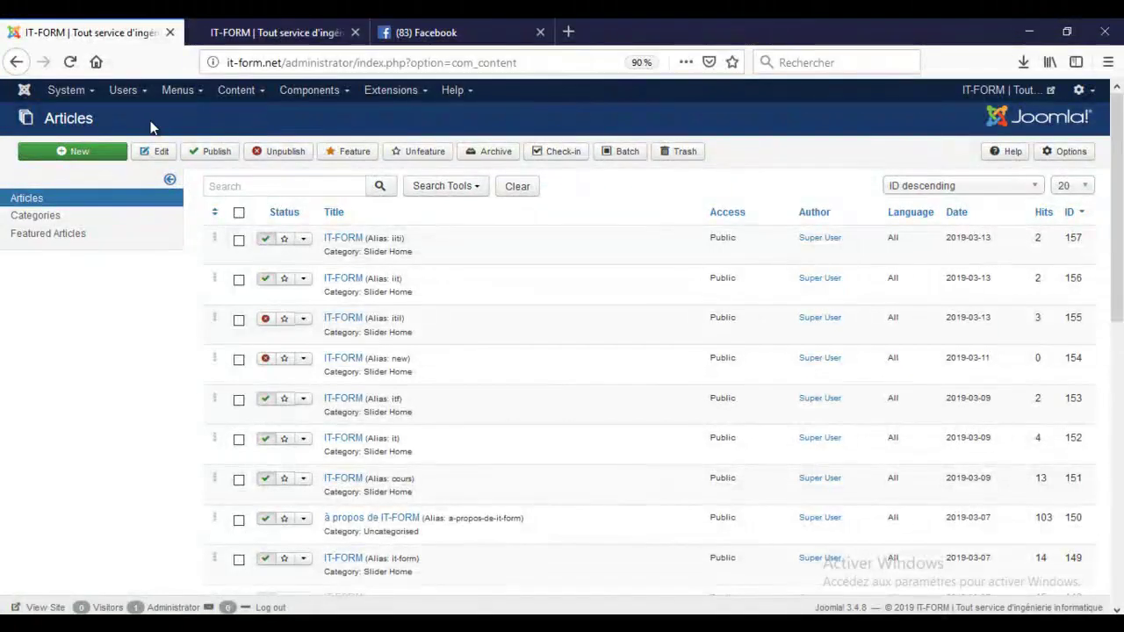
left_click(94, 159)
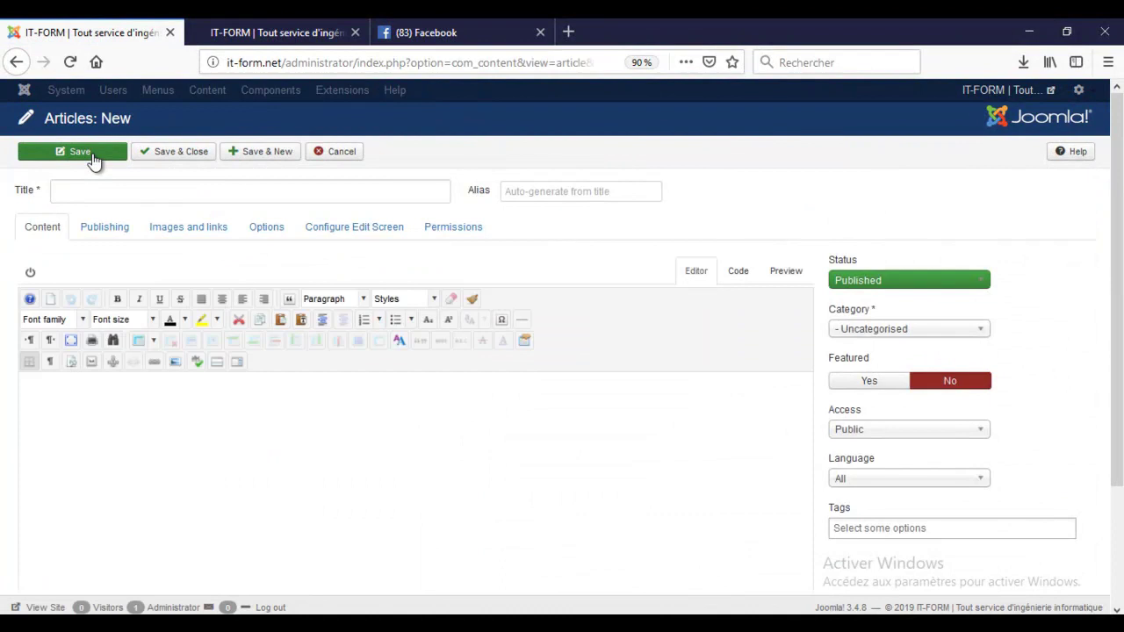
- Go through the new article's Title, Alias and body fields without entering anything
left_click(140, 194)
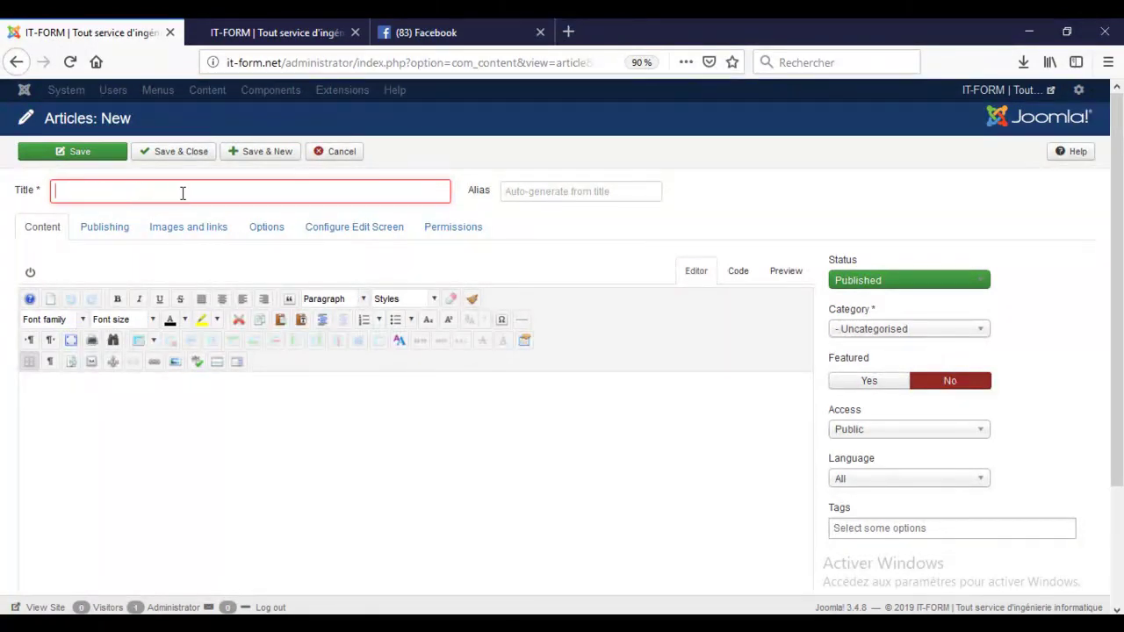
left_click(561, 195)
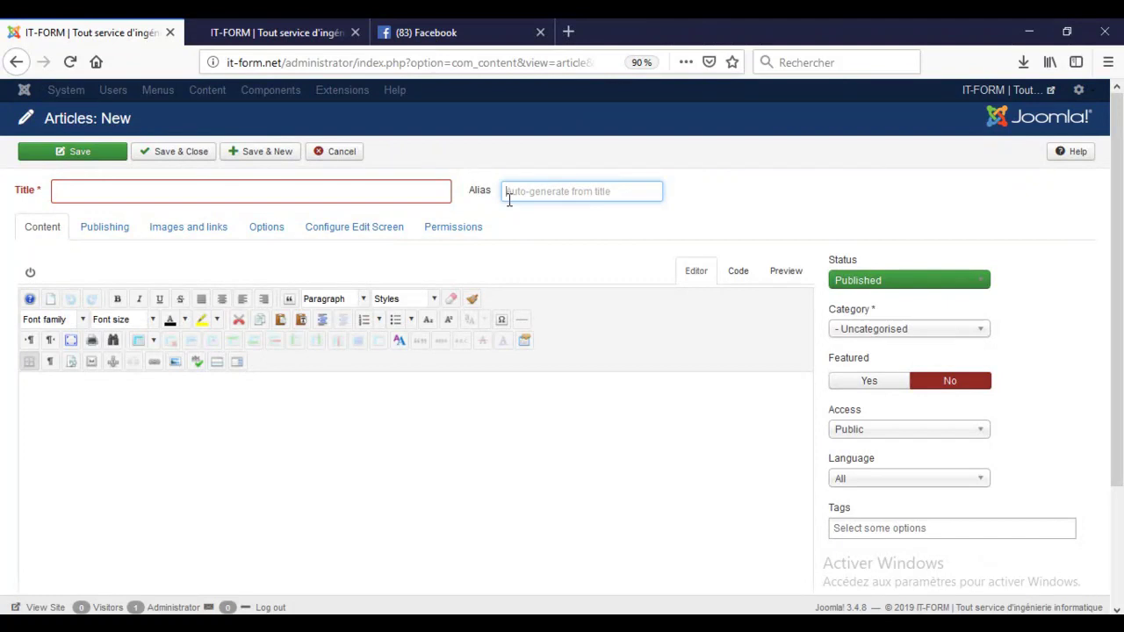
left_click(589, 454)
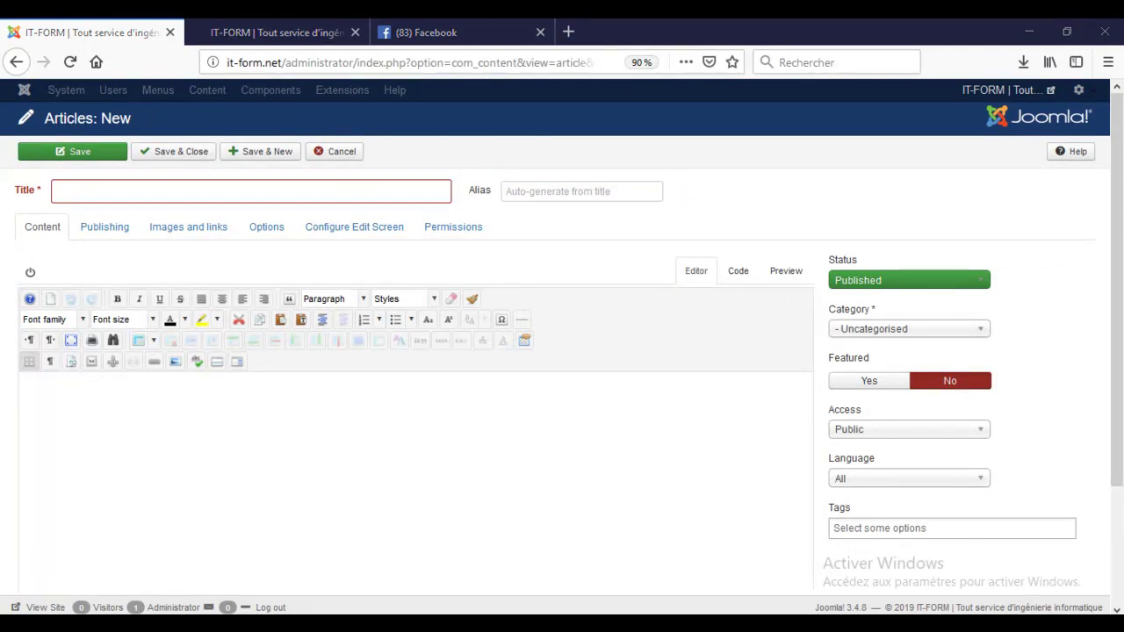
- Open the Word document Organisation de la Journée de réflexion 02102017 from Documents, copy the first Introduction paragraph, and return to the new Joomla! article
key("super+e")
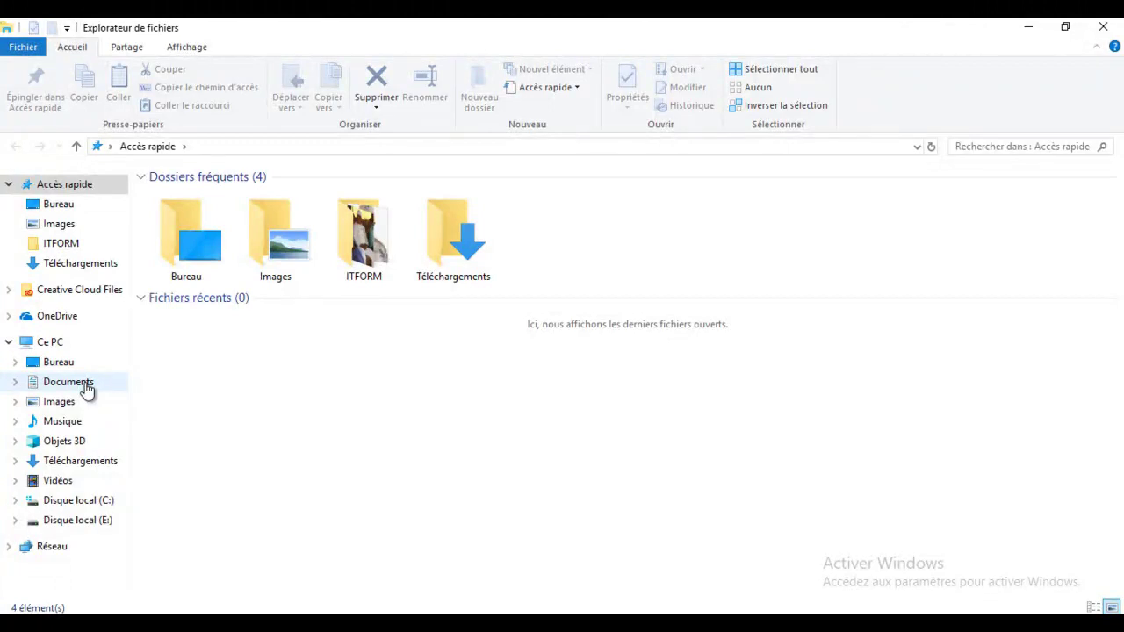
left_click(86, 388)
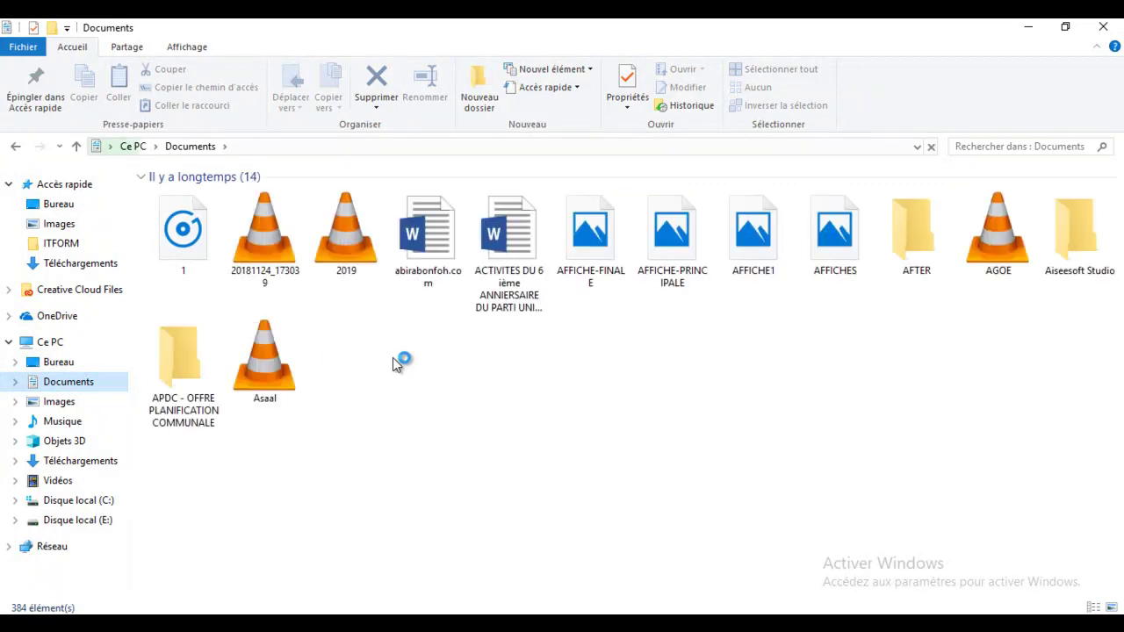
double_click(518, 246)
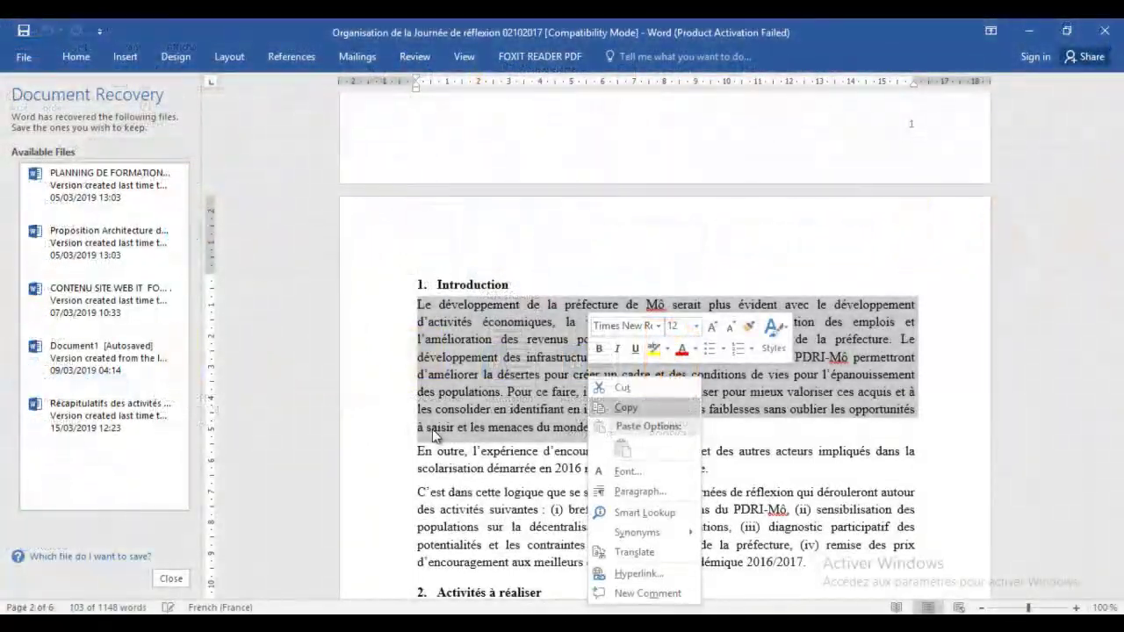
key("Escape")
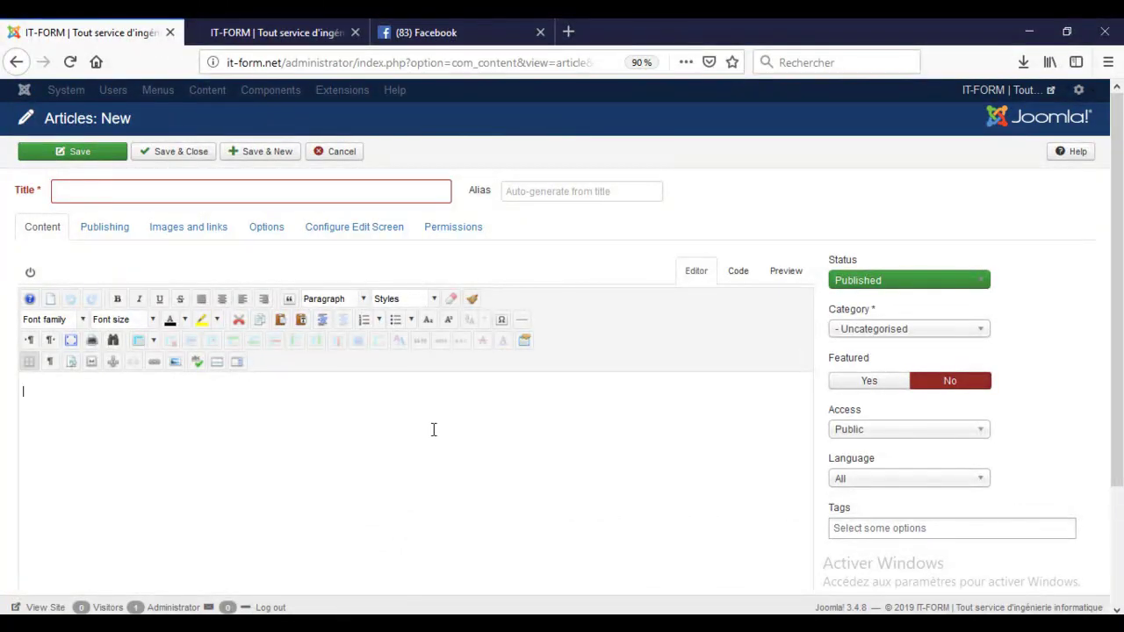
- Show the on-screen keyboard and paste the paragraph copied from the Word document into the new article's body
key("ctrl+super+o")
left_click(433, 429)
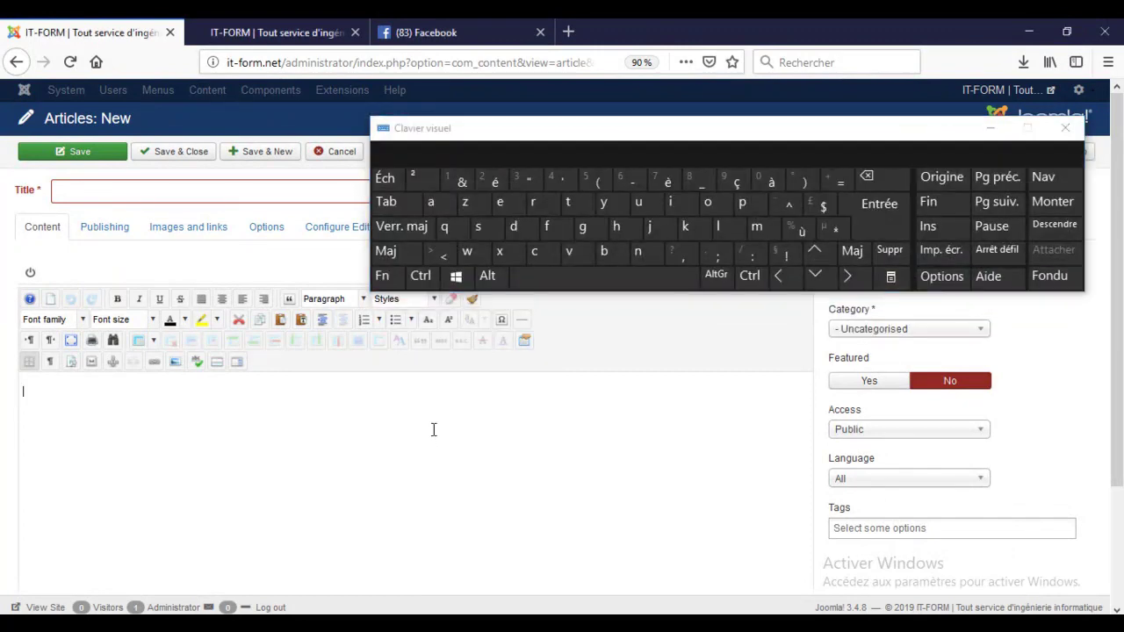
key("alt+Tab")
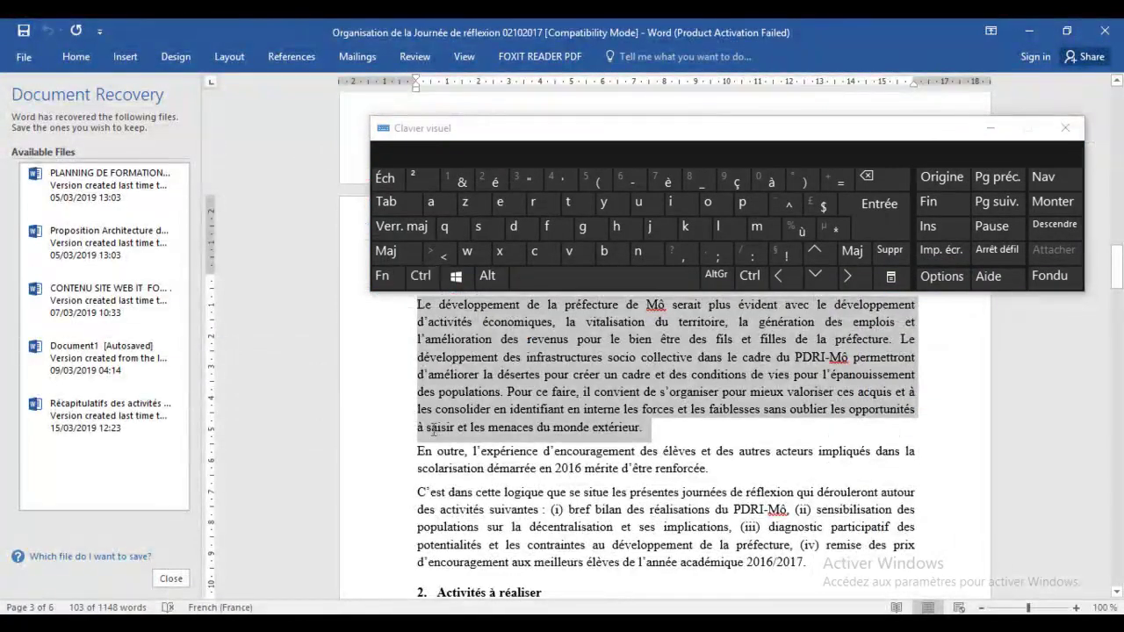
key("alt+Tab")
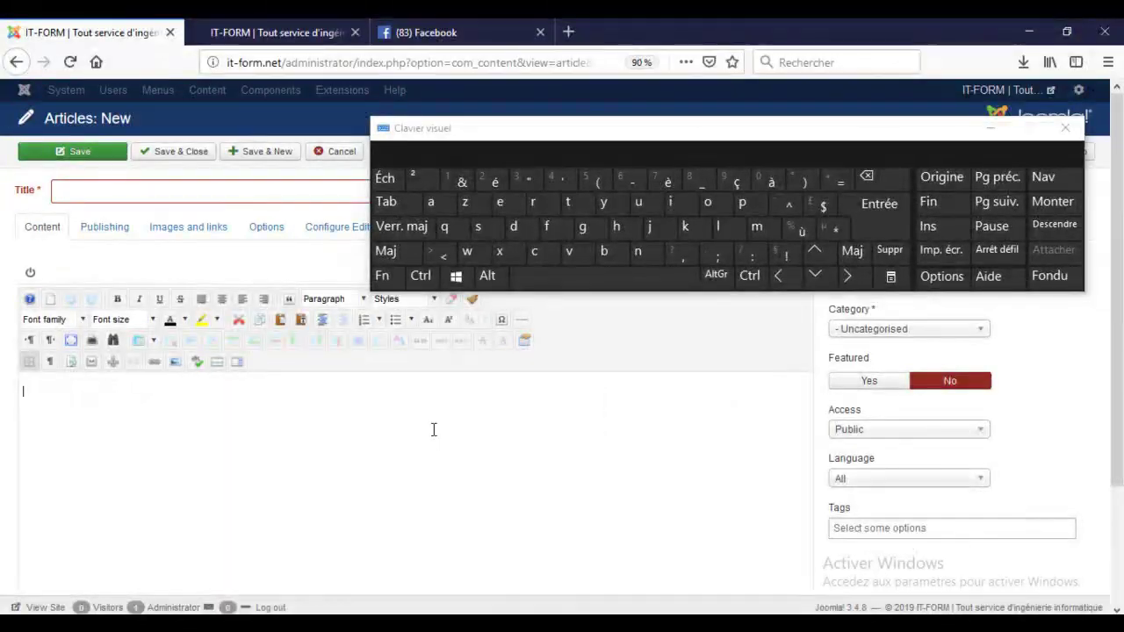
key("ctrl")
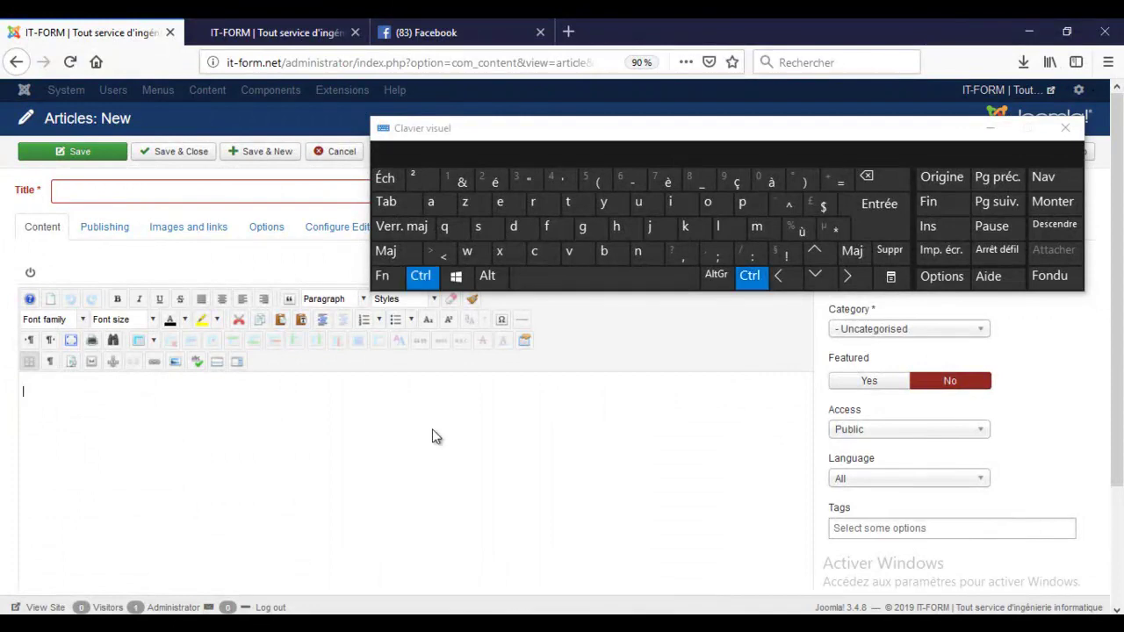
key("ctrl+c")
key("ctrl+v")
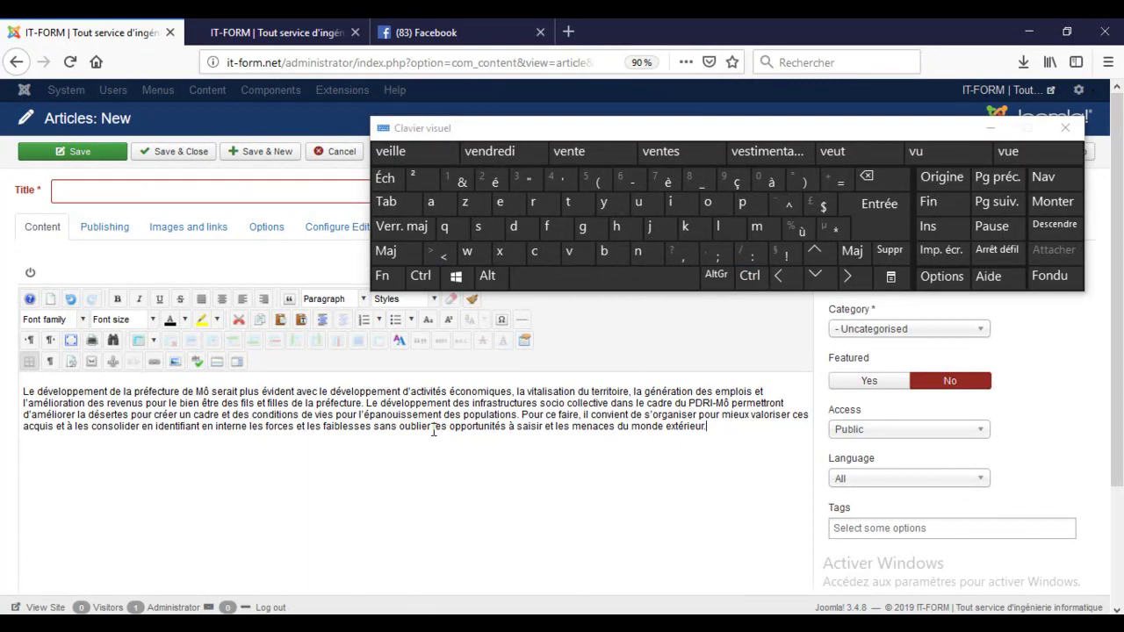
- Format all of the article's body text in 12pt Arial Black
key("ctrl+a")
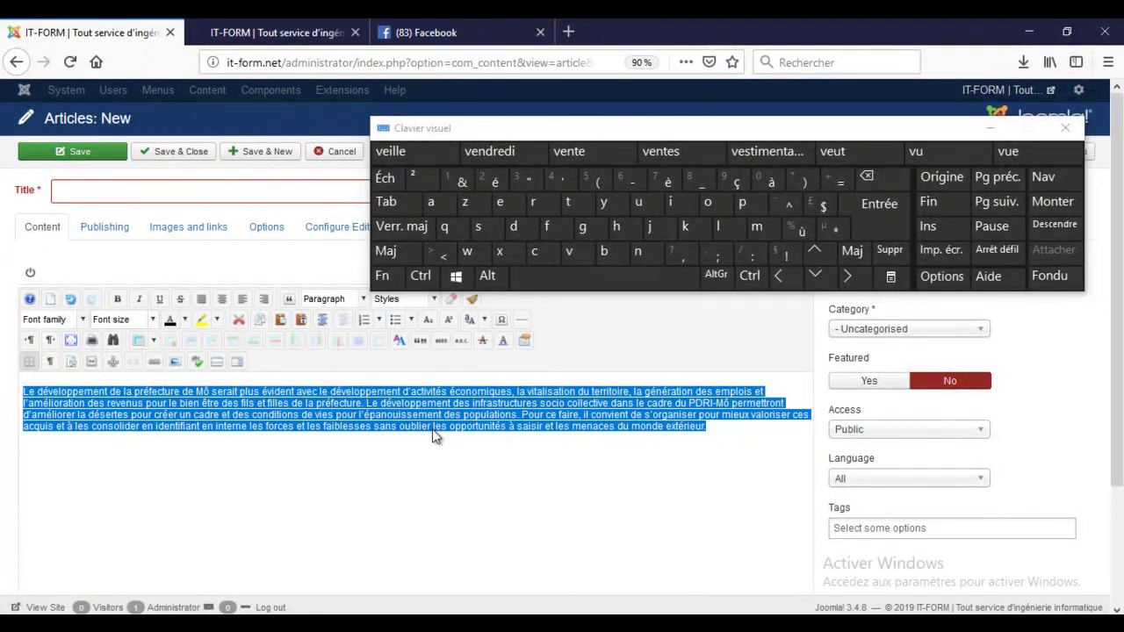
left_click(123, 319)
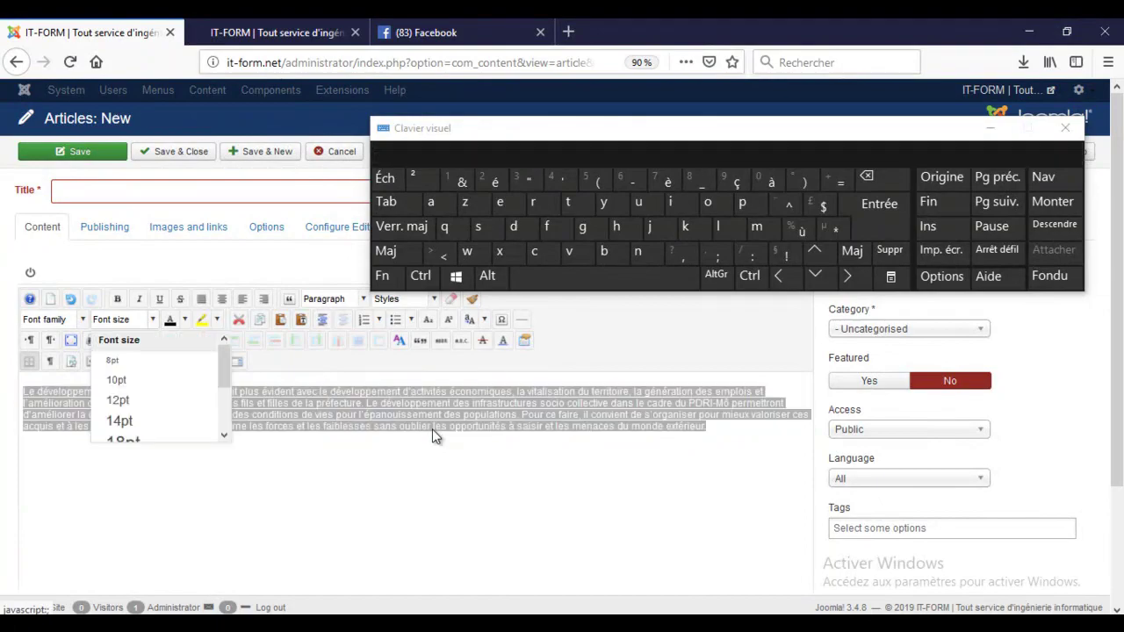
key("Return")
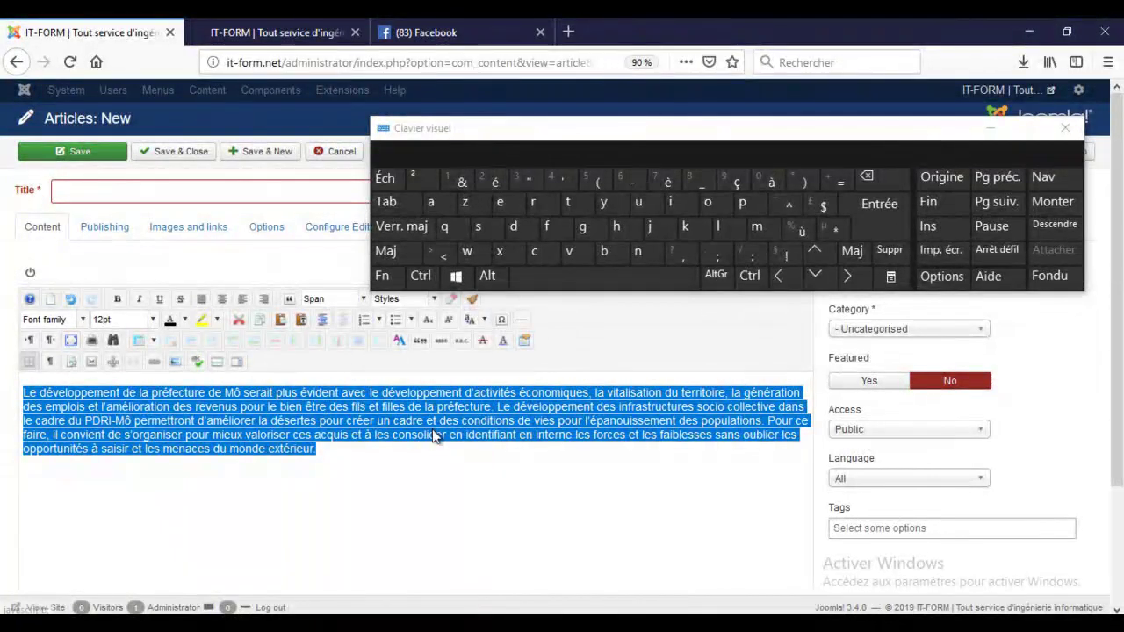
key("Down")
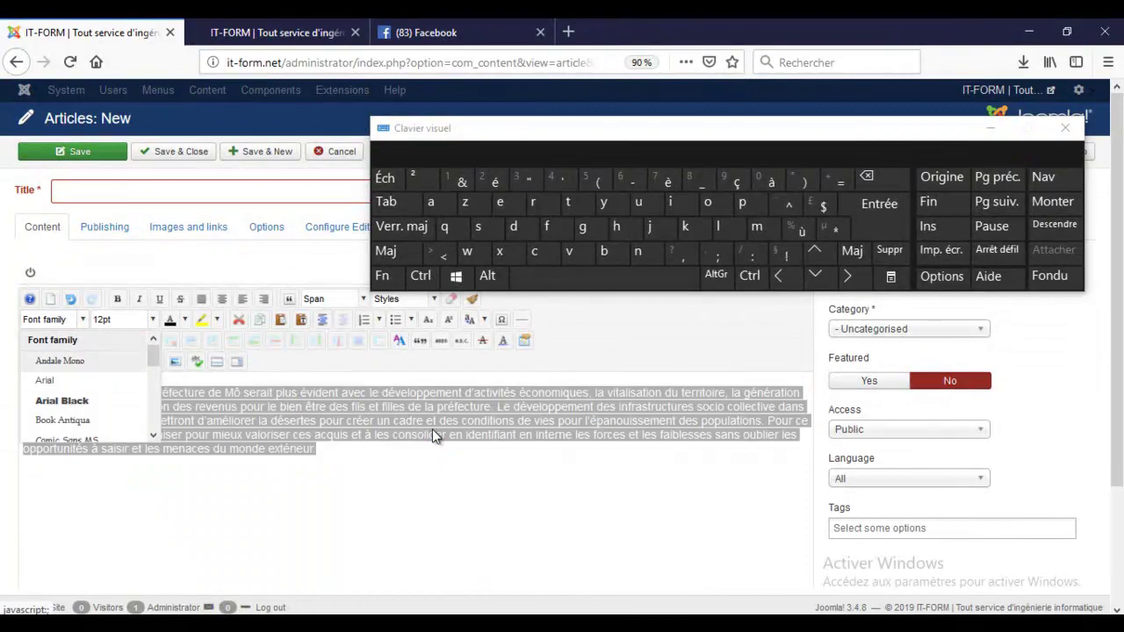
key("Down")
key("Down")
key("Return")
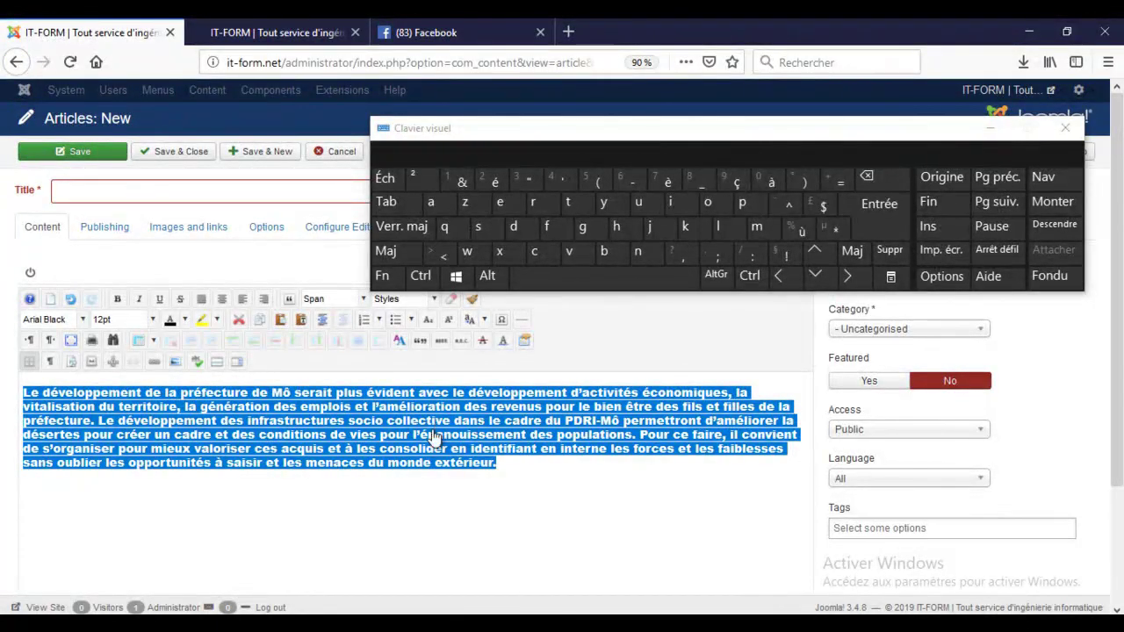
- Justify the selected paragraph and set its line height to normal through the text styles
key("ctrl+j")
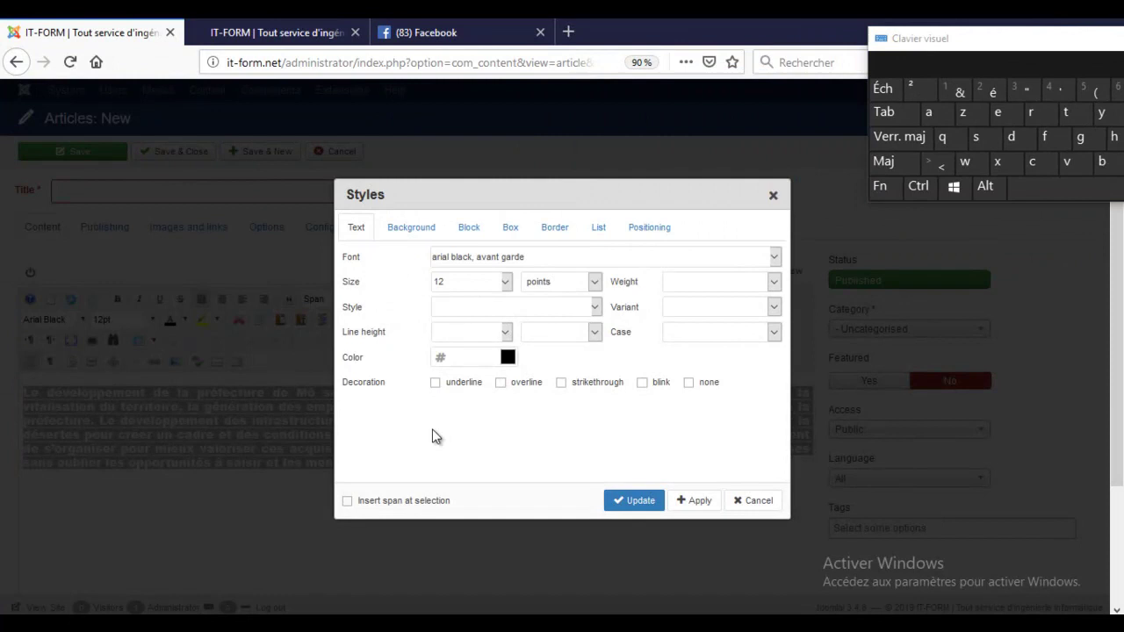
key("alt+Down")
key("Down")
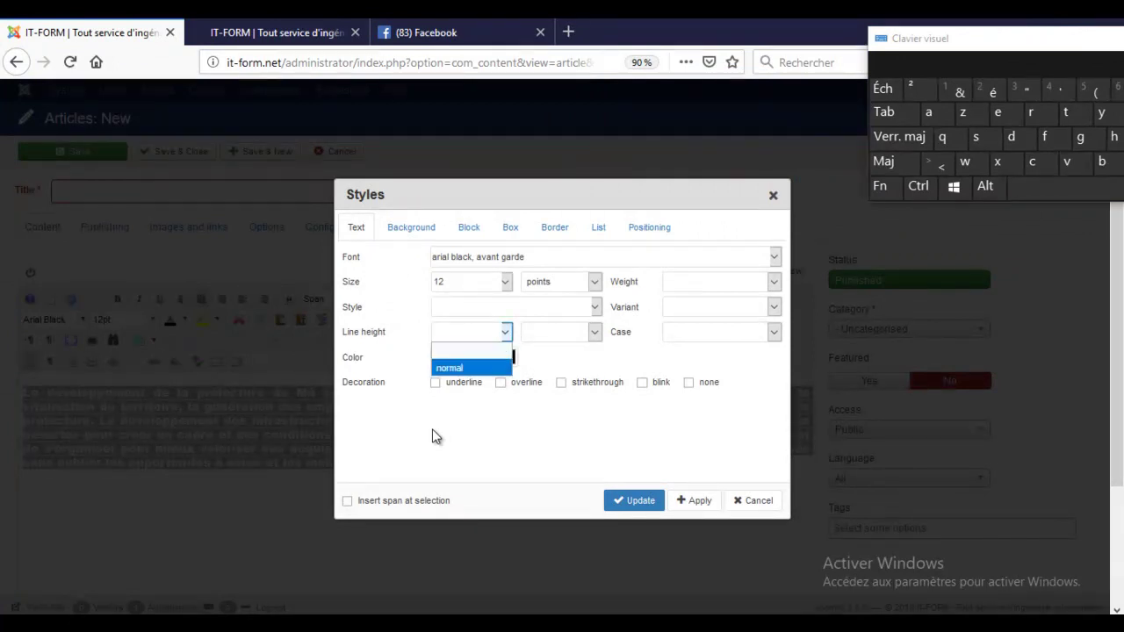
key("Return")
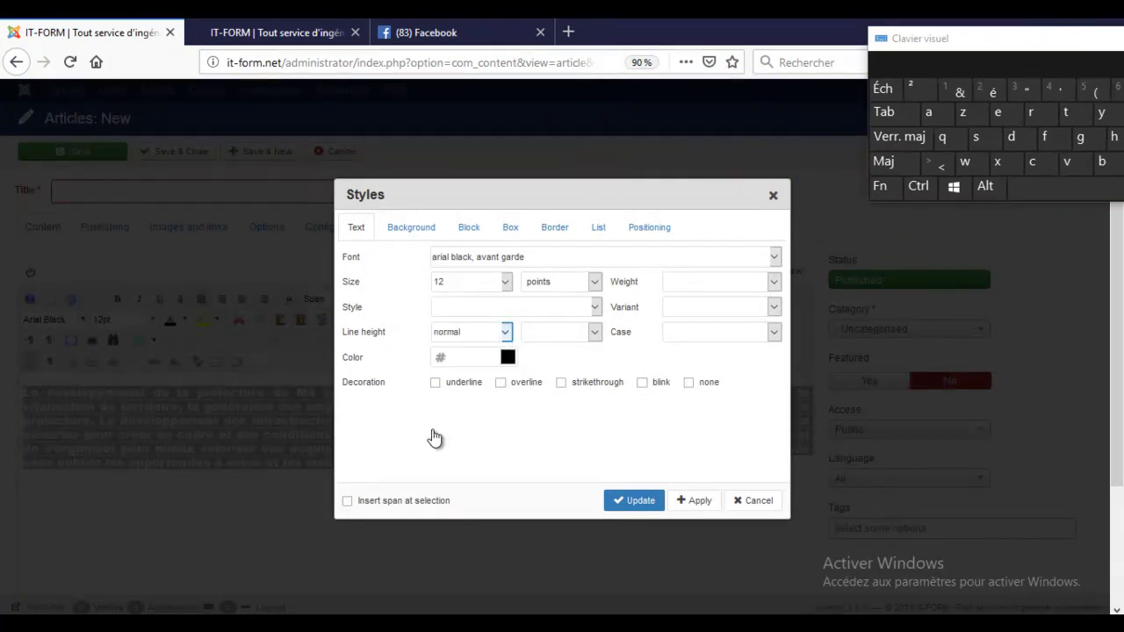
key("Return")
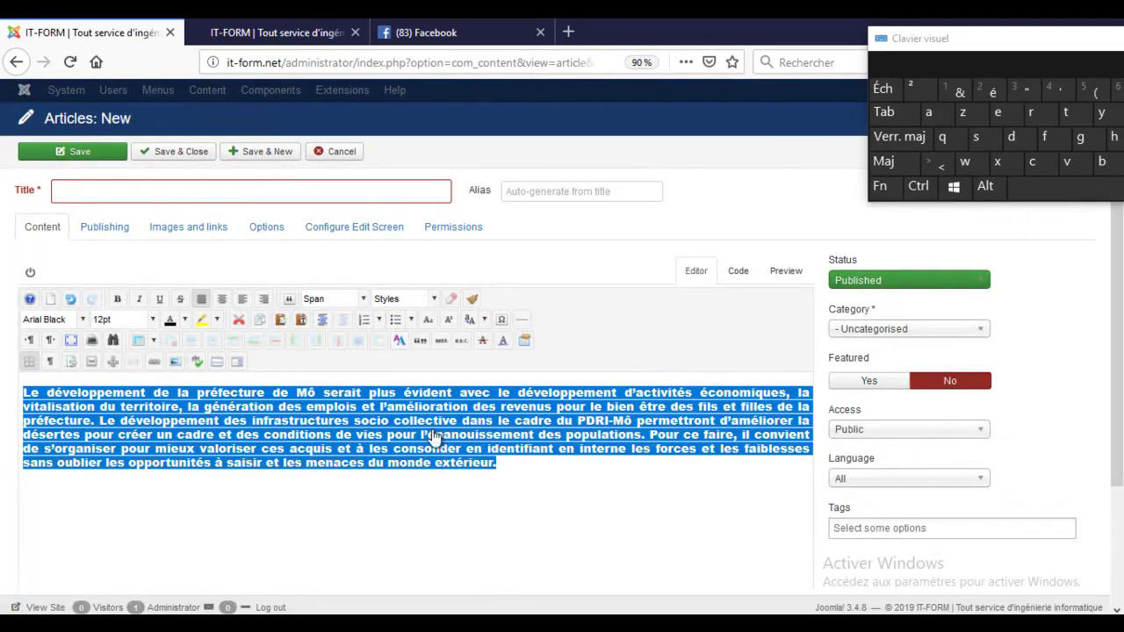
- Set the selected paragraph's line height to 15 pixels and update its style
left_click(432, 437)
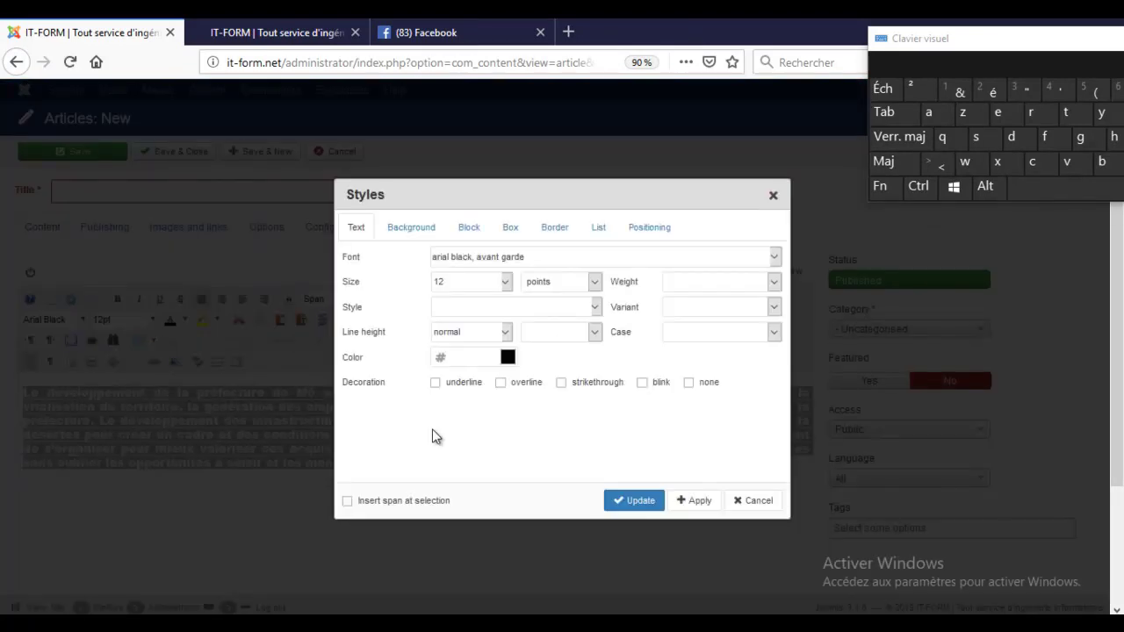
key("alt+Down")
key("Up")
key("Return")
key("Tab")
key("alt+Down")
key("Down")
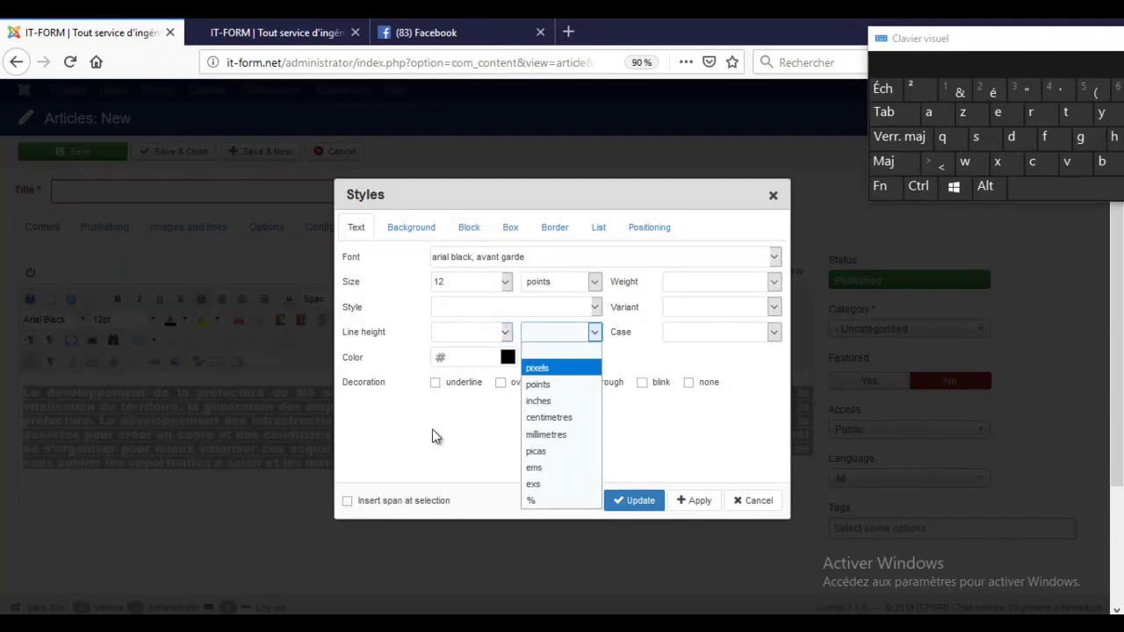
key("Return")
key("shift+Tab")
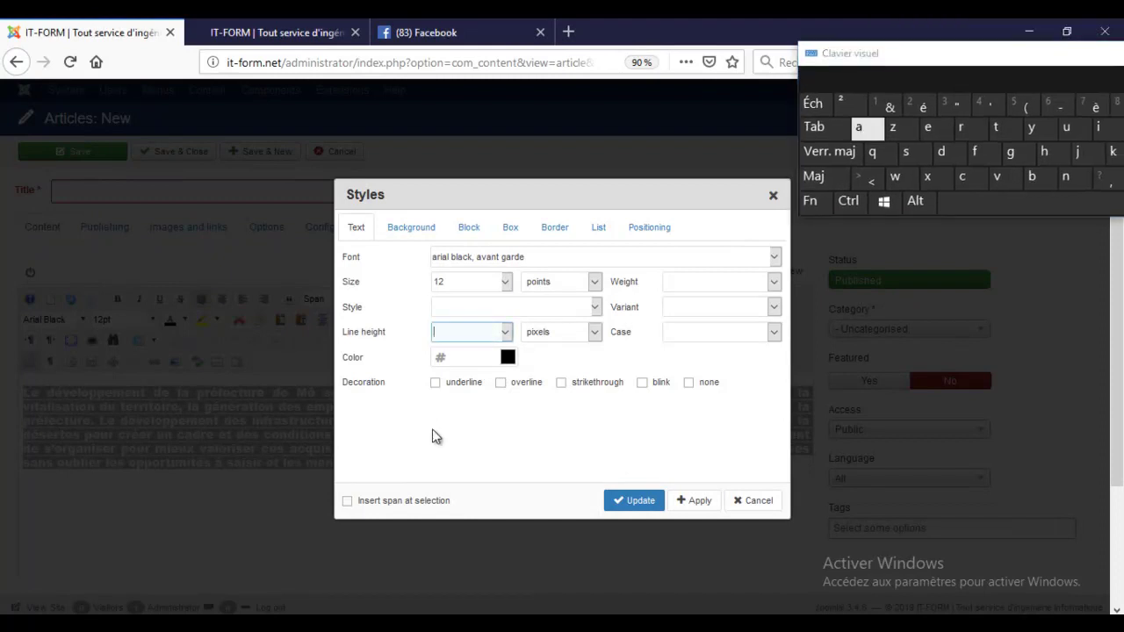
key("Caps_Lock")
type("1")
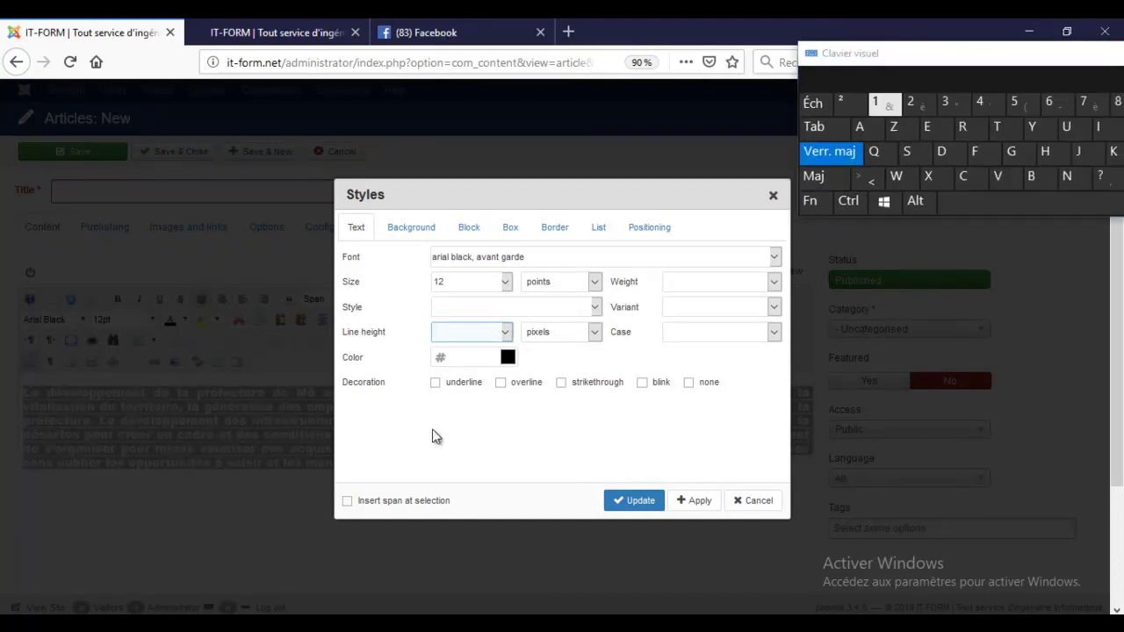
type("1")
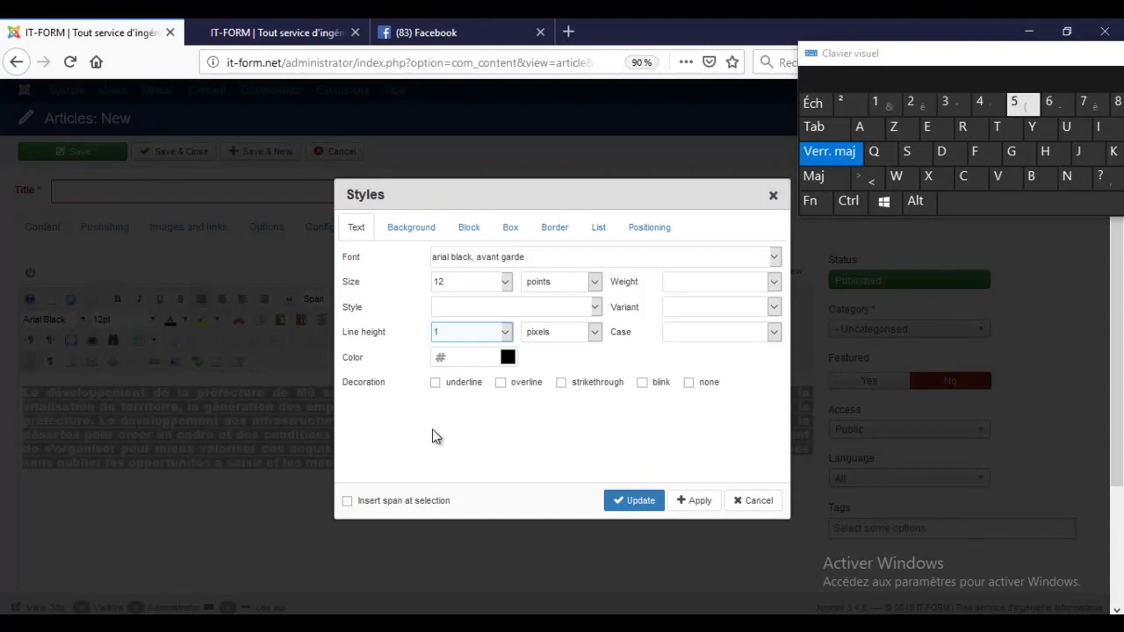
type("5")
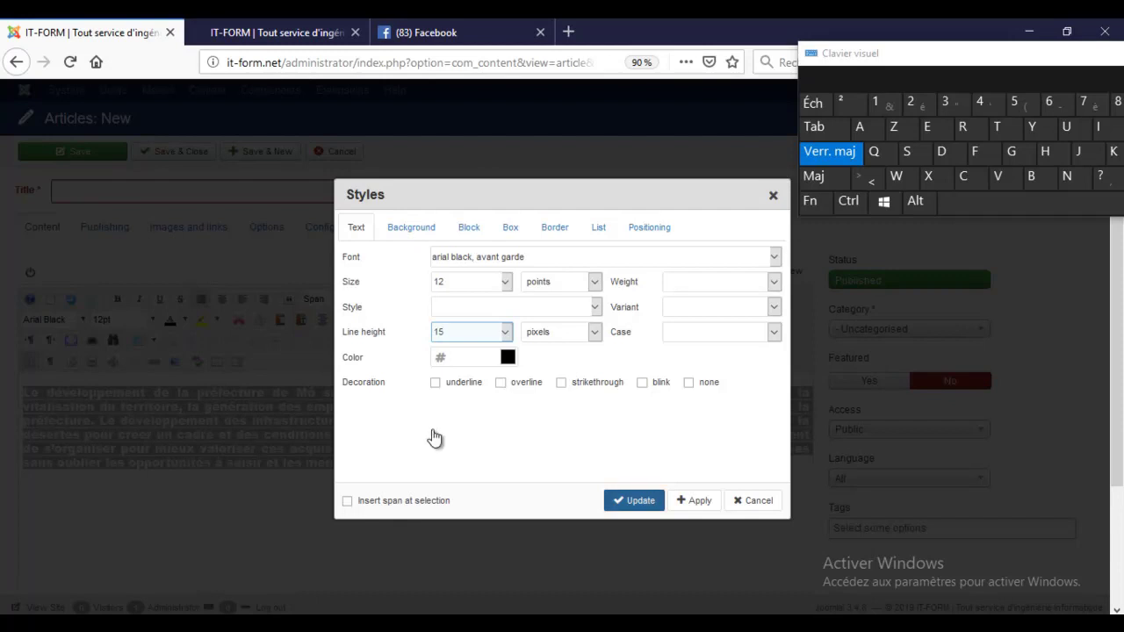
left_click(435, 437)
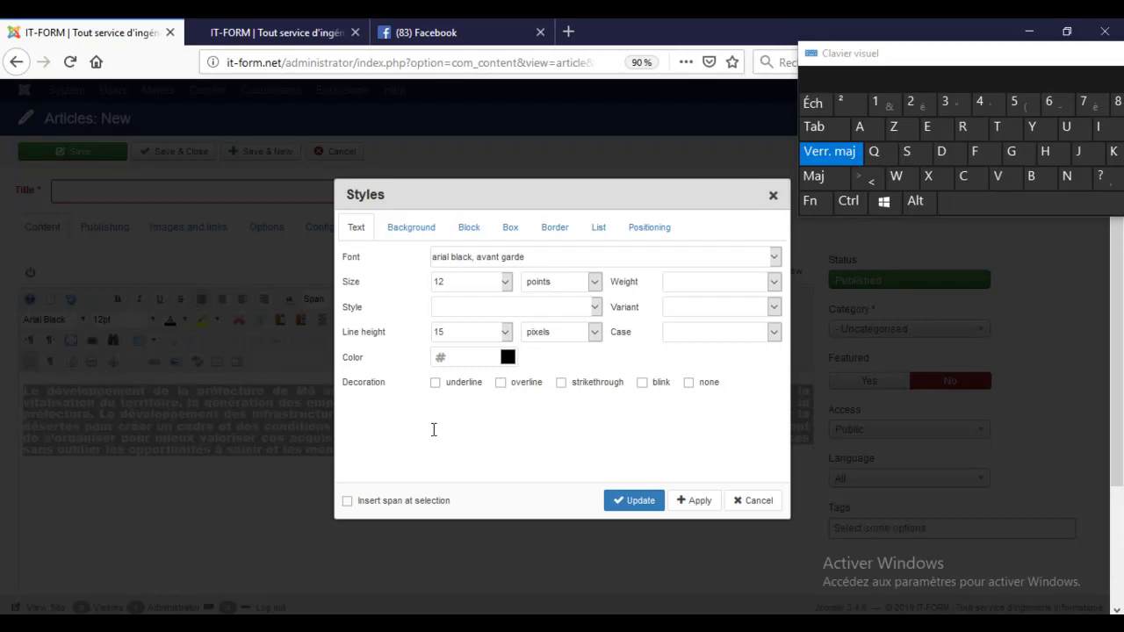
- Set the paragraph's line height to 42 pixels and update its style
key("ctrl+a")
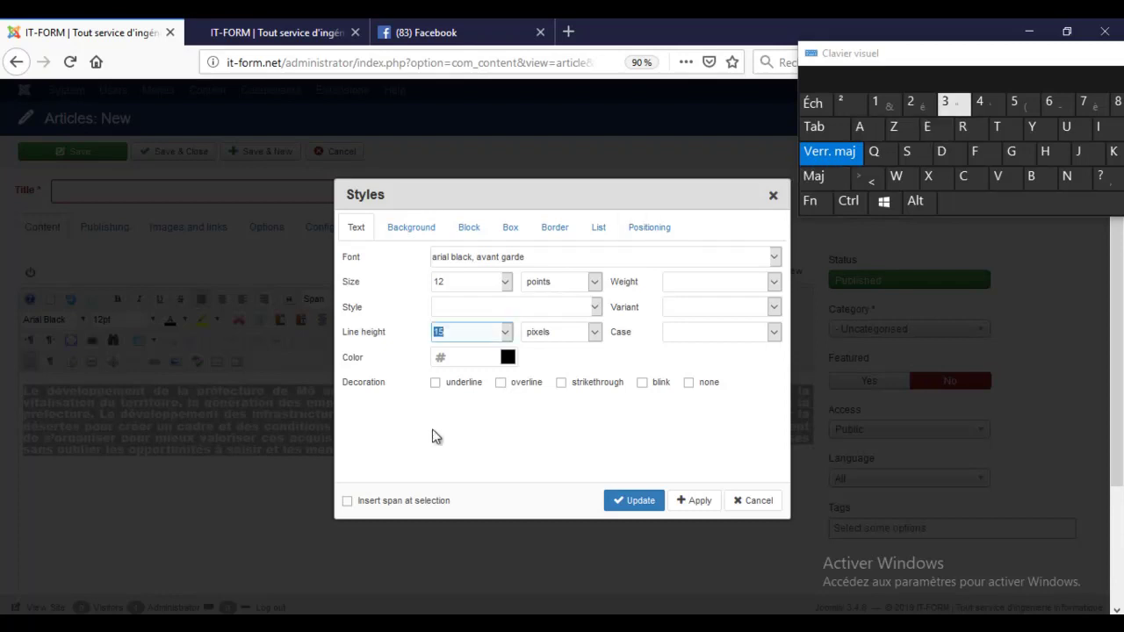
type("42")
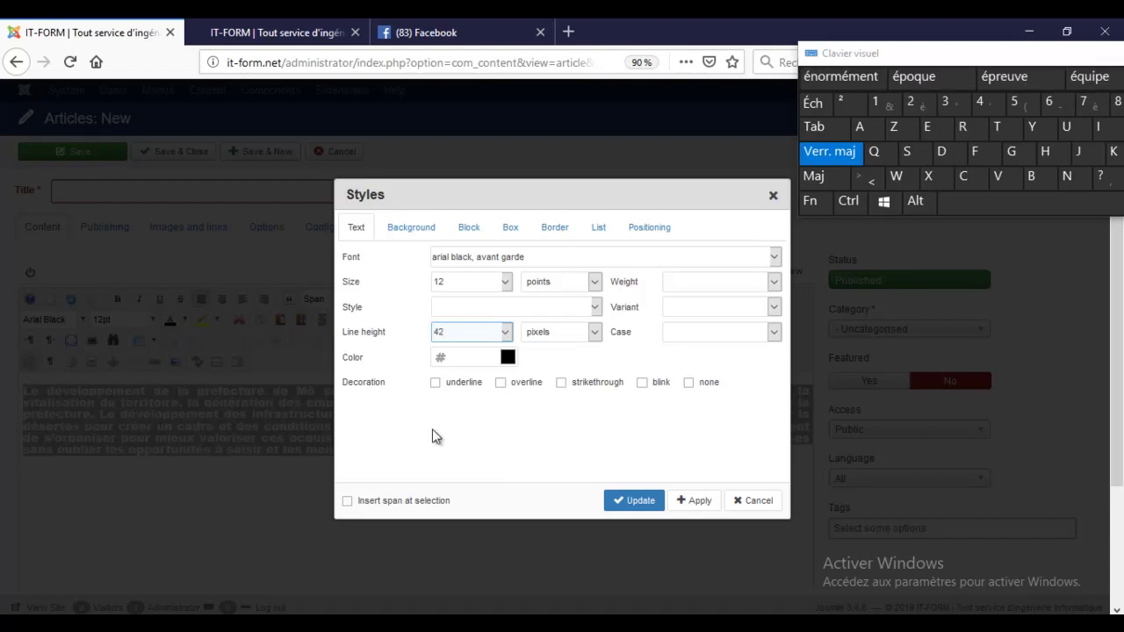
left_click(433, 437)
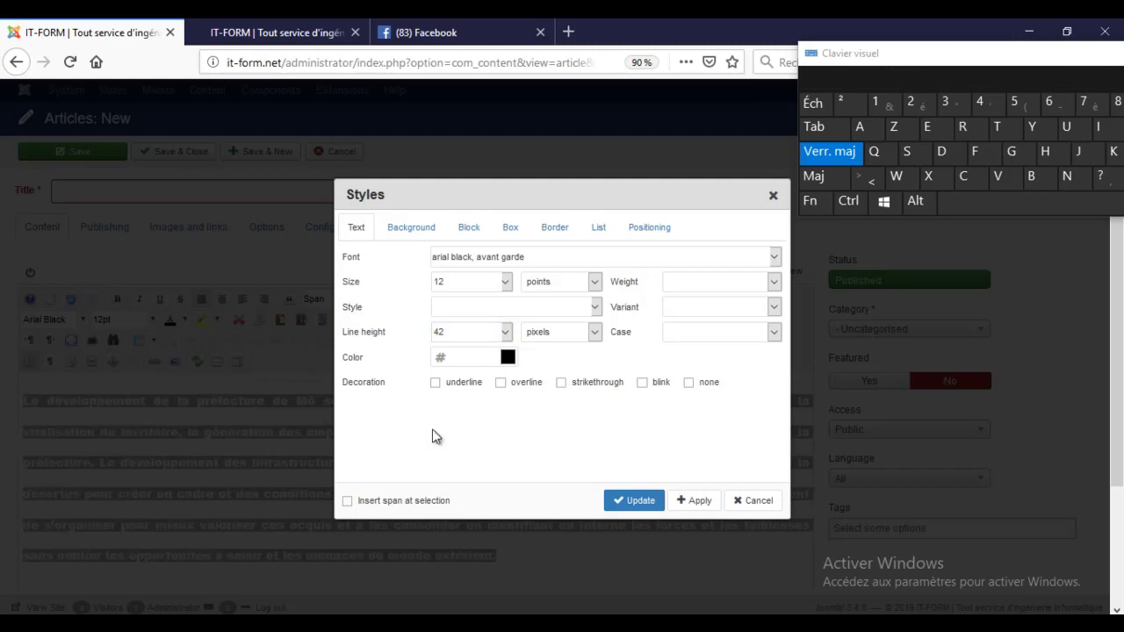
- Set the paragraph's line height back to normal, update its style and deselect the text
key("alt+Down")
key("Down")
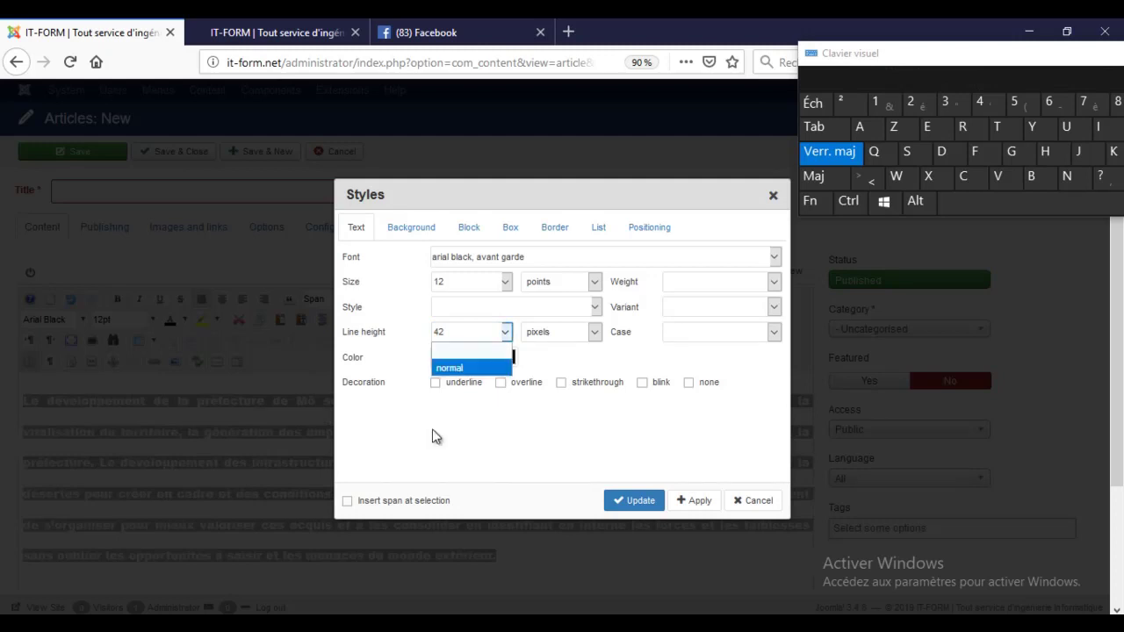
key("Return")
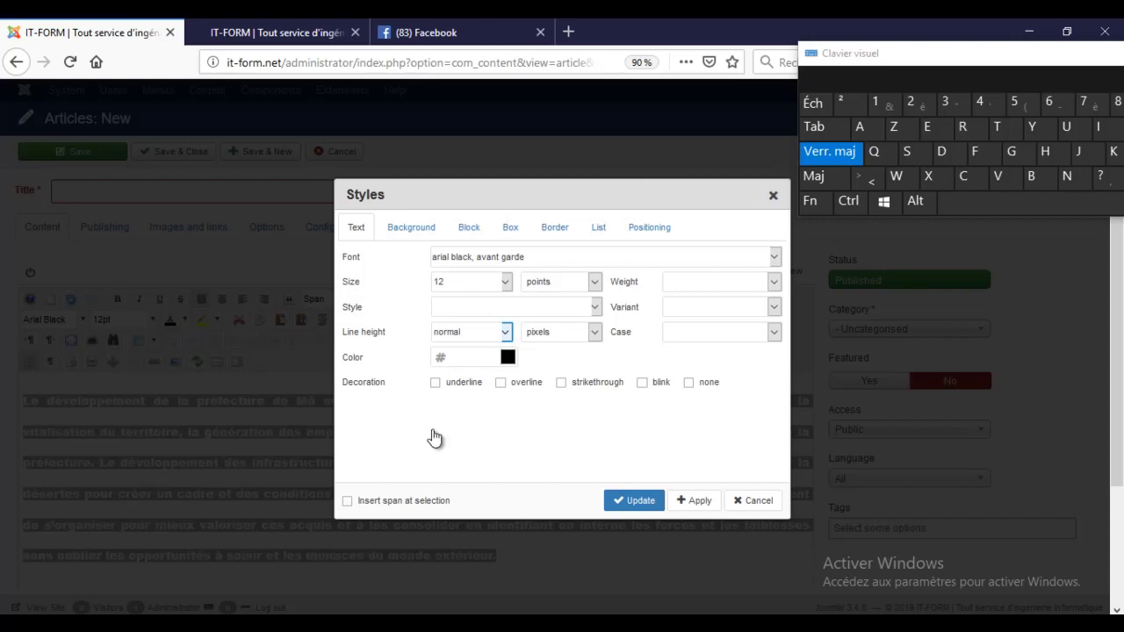
key("Return")
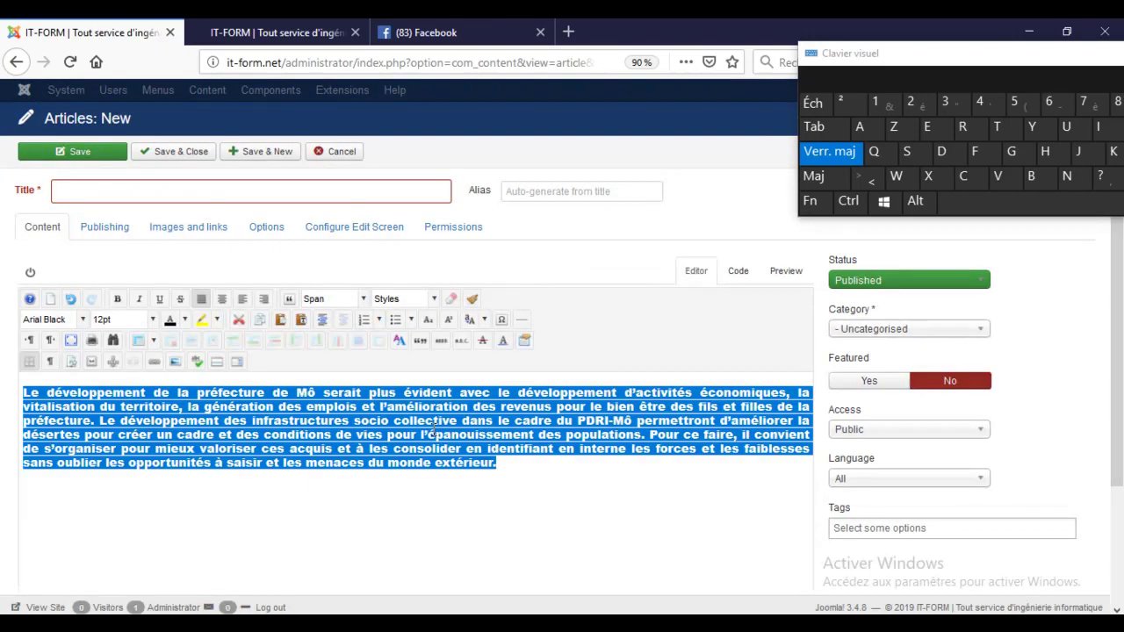
left_click(433, 429)
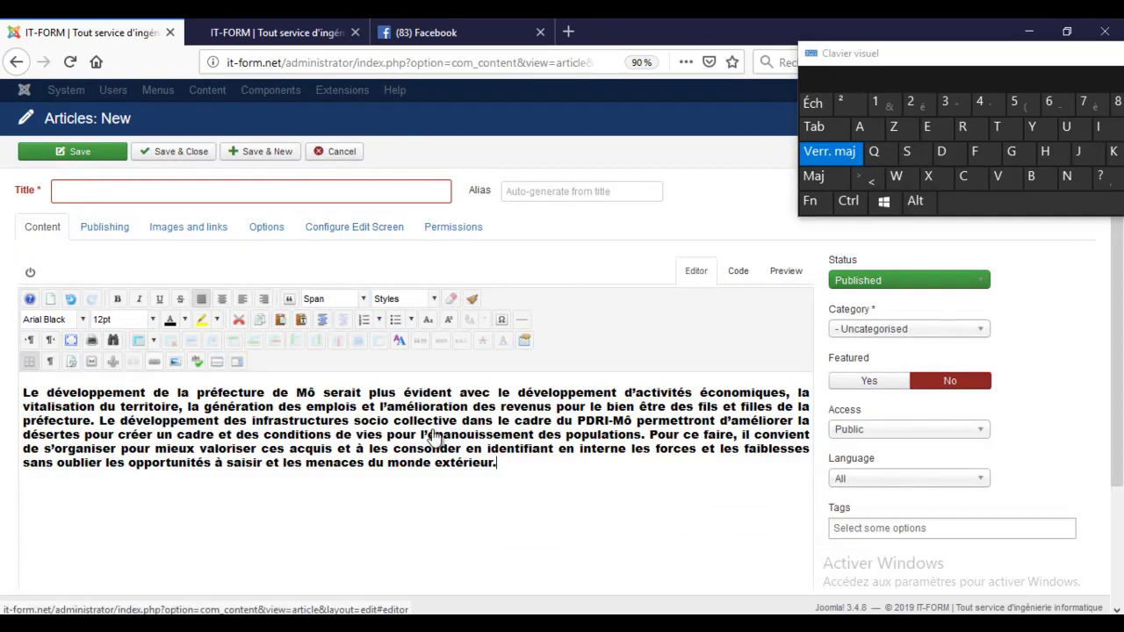
- Select the words "Le développement" at the start of the paragraph and show the alignment options available for them
key("shift+Tab")
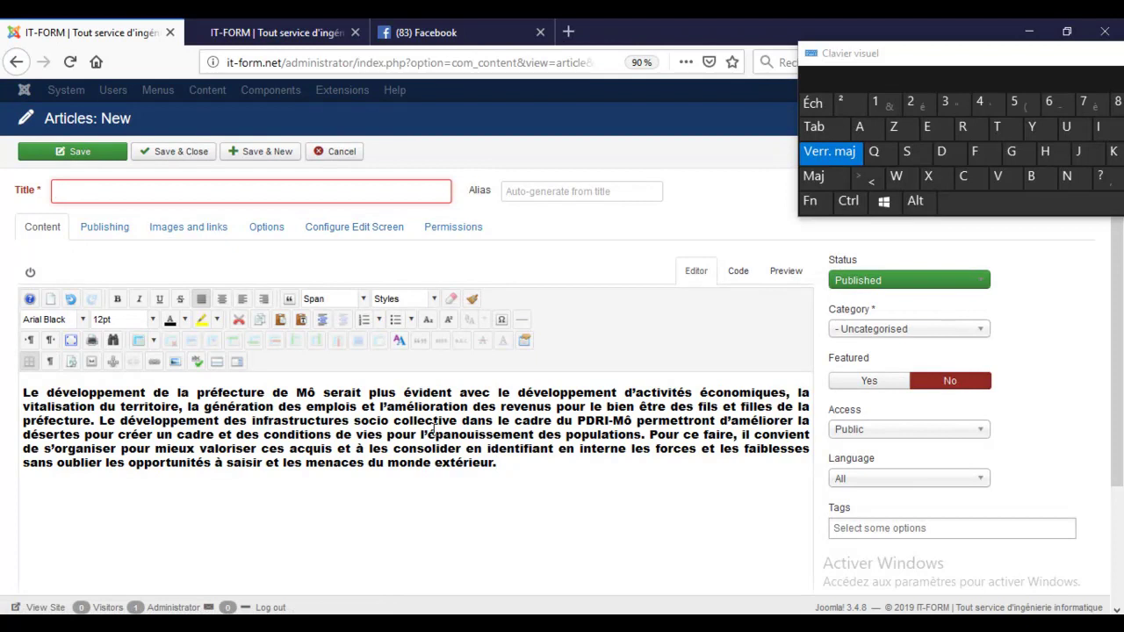
key("shift+Right")
key("shift+Right")
key("shift+Right")
key("shift+Right")
key("shift+Right")
key("shift+Right")
key("shift+Right")
key("shift+Right")
key("shift+Right")
key("shift+Right")
key("shift+Right")
key("shift+Right")
key("shift+Right")
key("shift+Right")
key("shift+Right")
key("shift+Right")
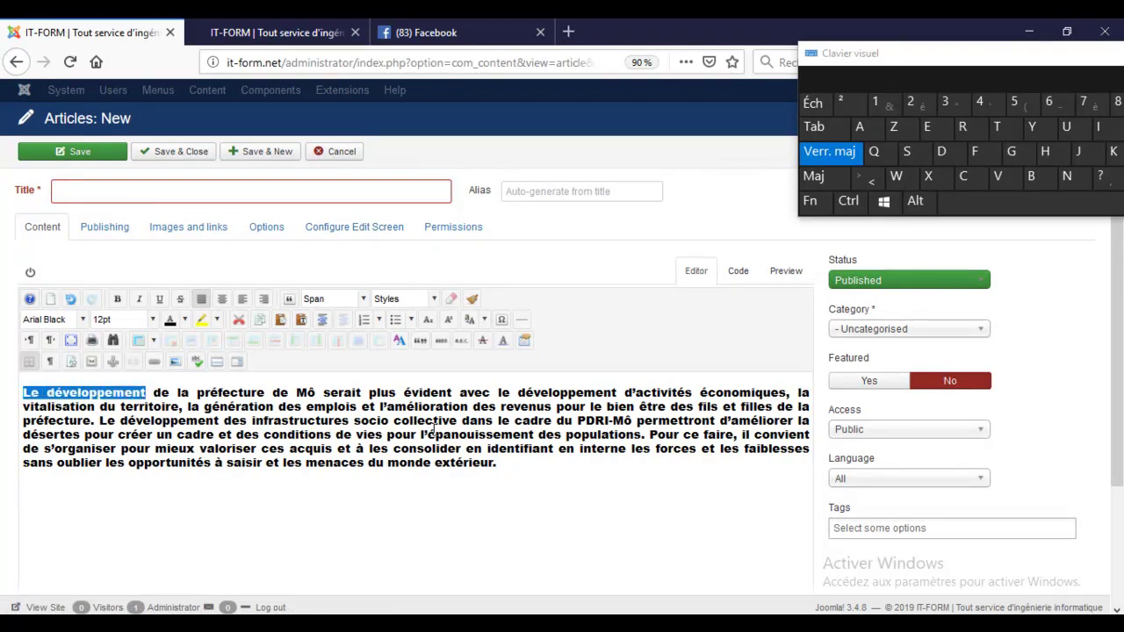
key("Menu")
key("Down")
key("Right")
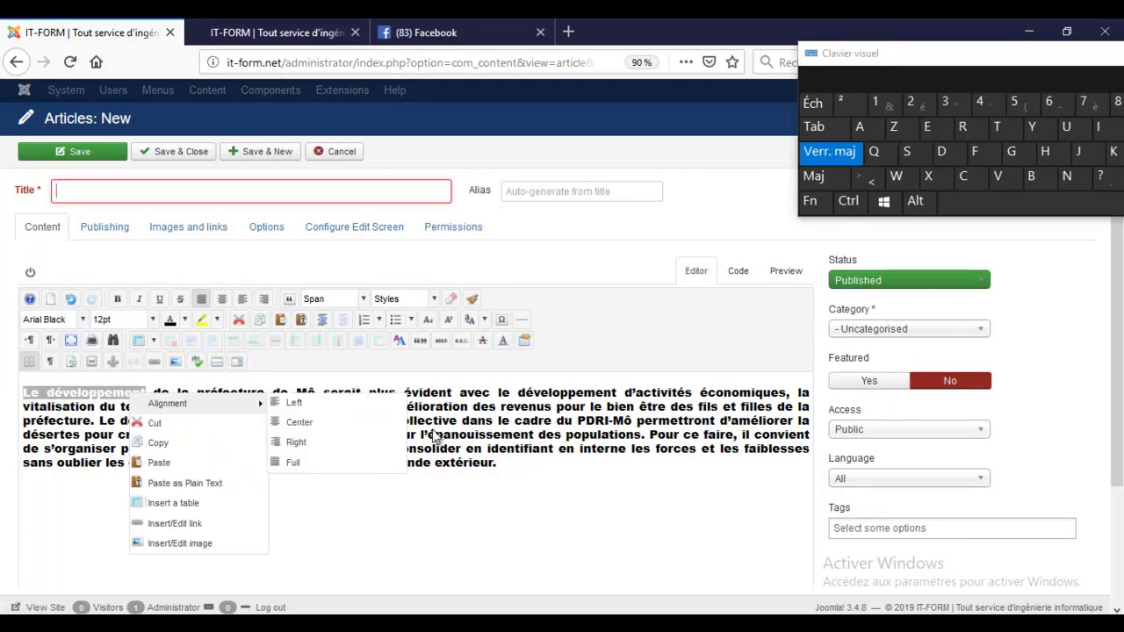
- Open the Image Manager to view the site's image folders and files, and leave it without inserting an image
left_click(433, 427)
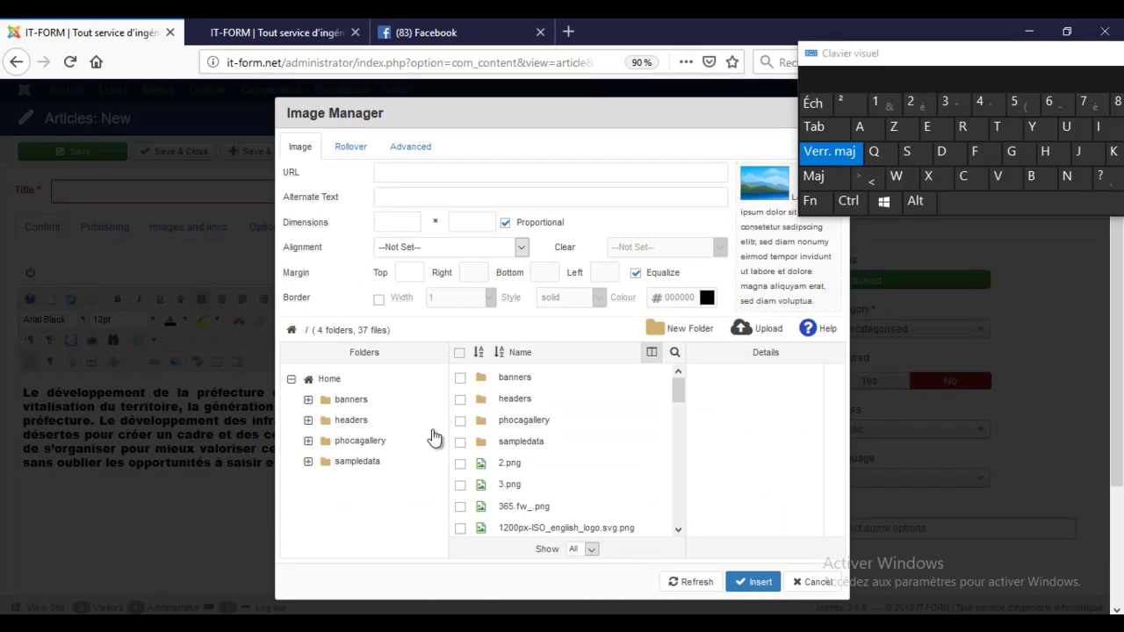
key("Escape")
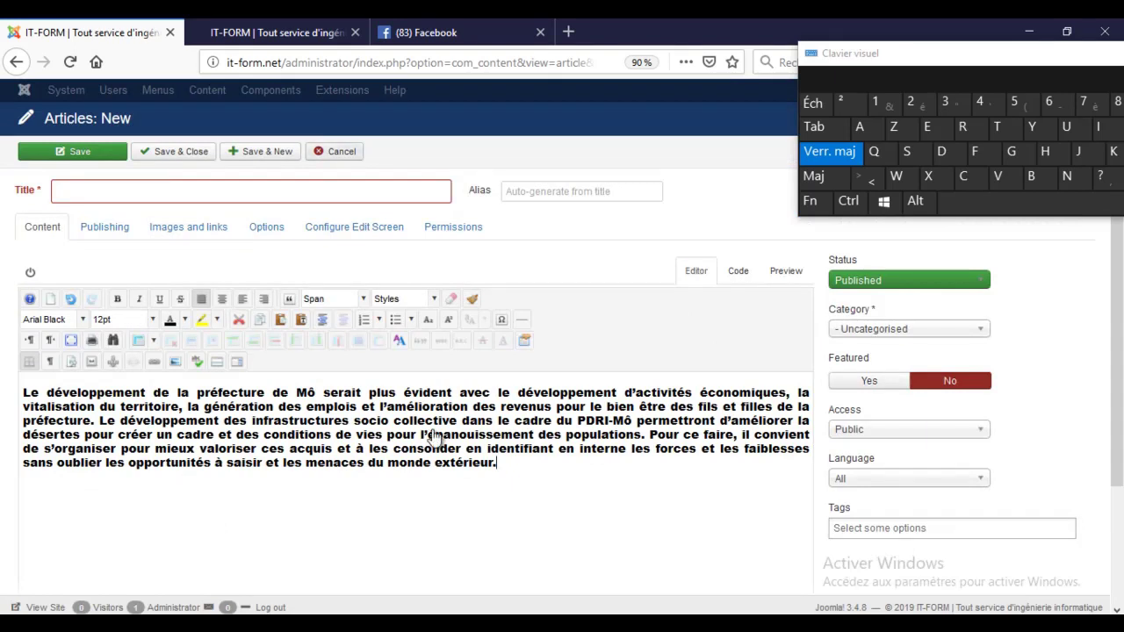
- Discard the new article without saving and switch to the public IT-FORM website
left_click(335, 152)
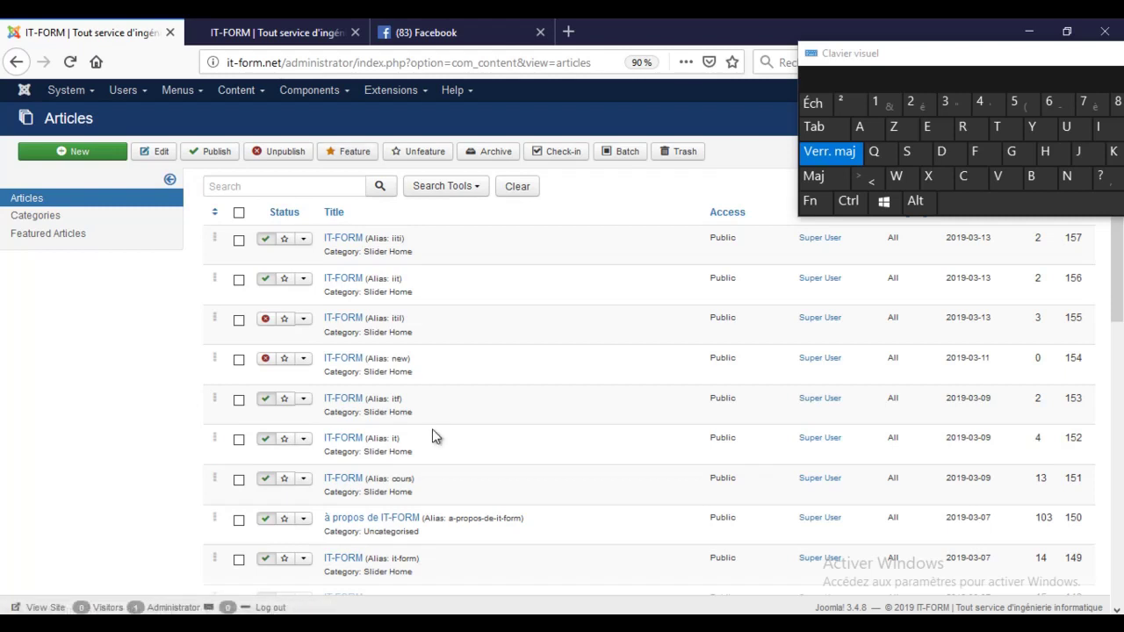
key("ctrl+Tab")
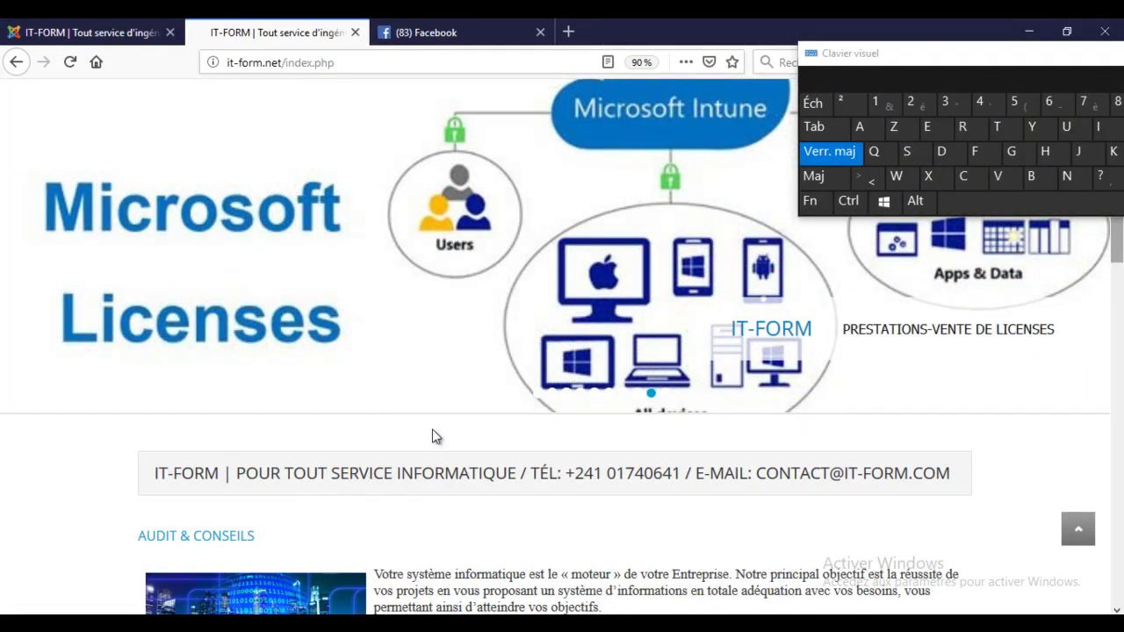
- Look over the public home page, from the header menu and slider to the Audit & Conseils, Certifications and Formations sections
scroll(435, 436, "down", 8)
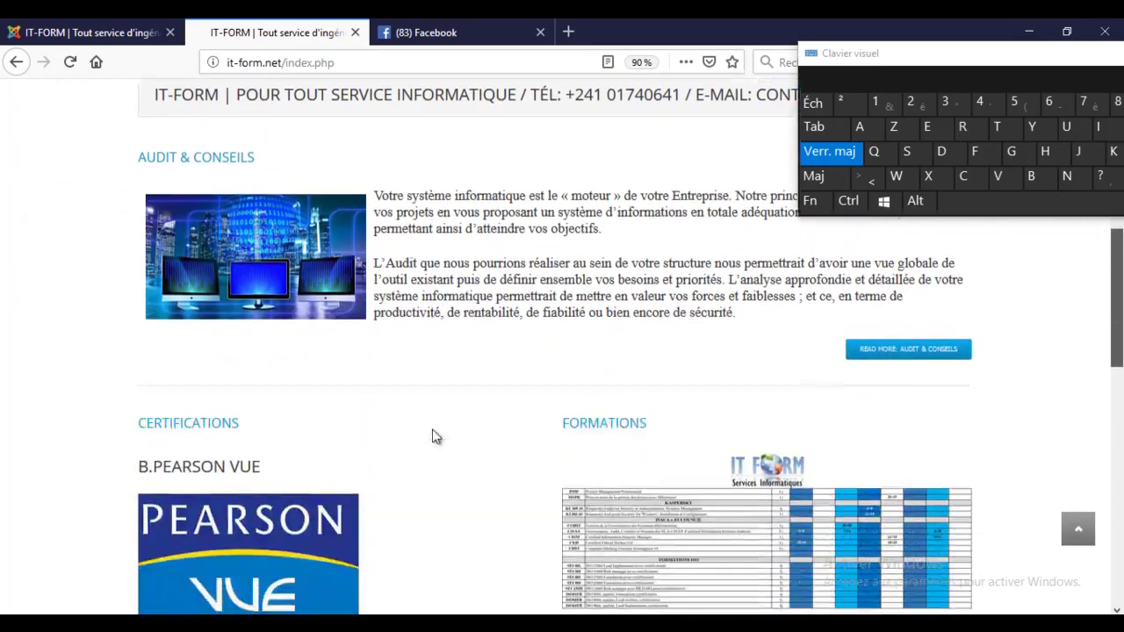
scroll(435, 436, "up", 10)
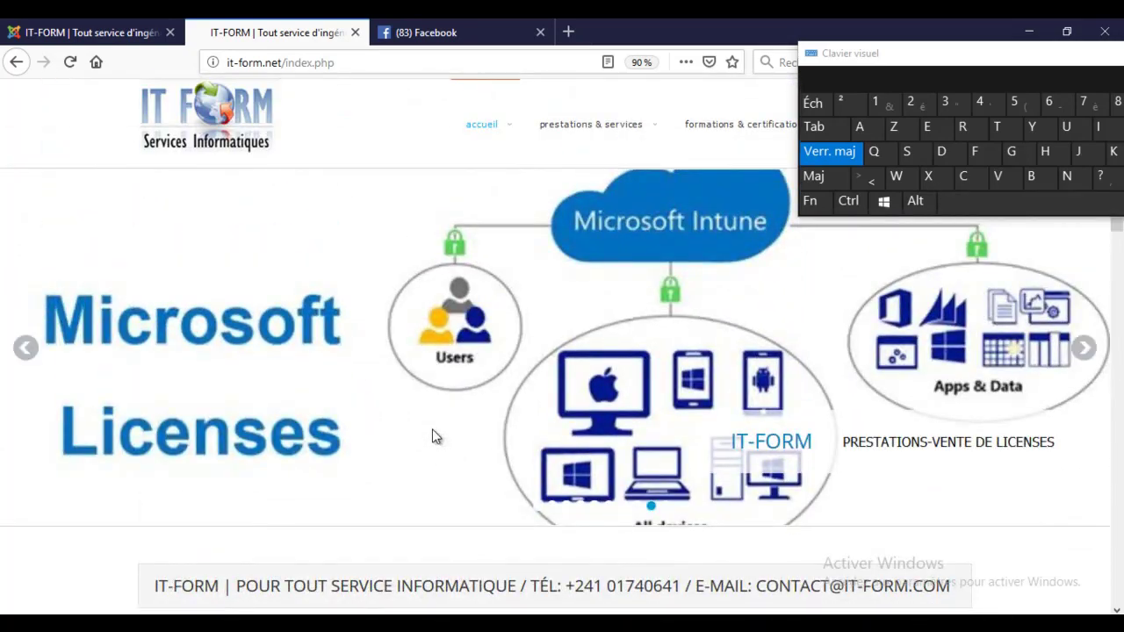
key("Tab")
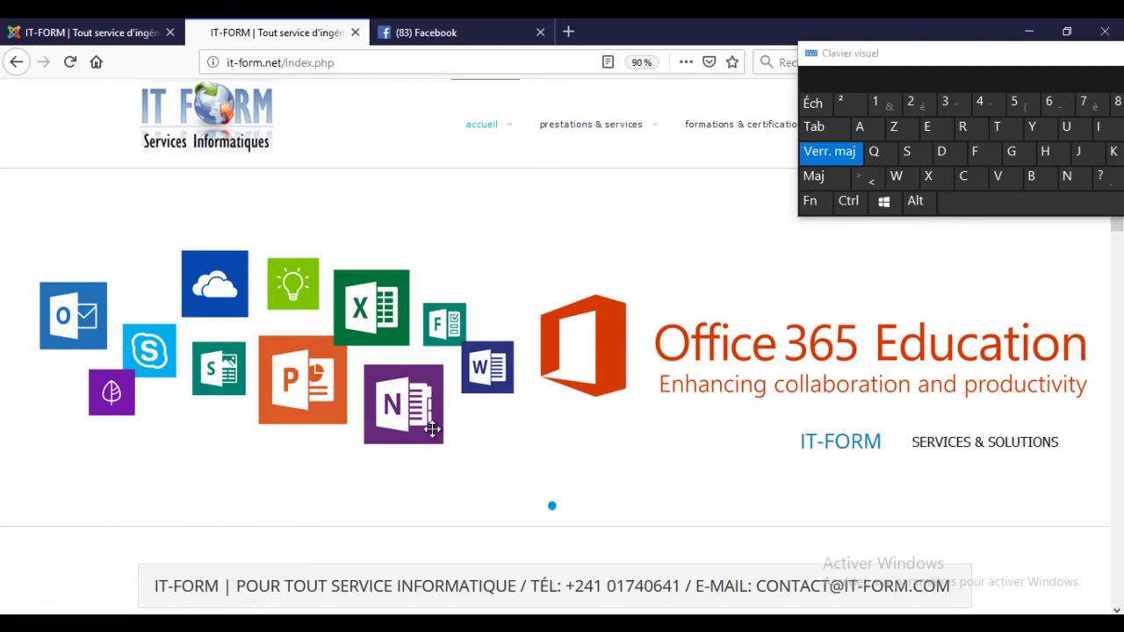
scroll(433, 437, "down", 4)
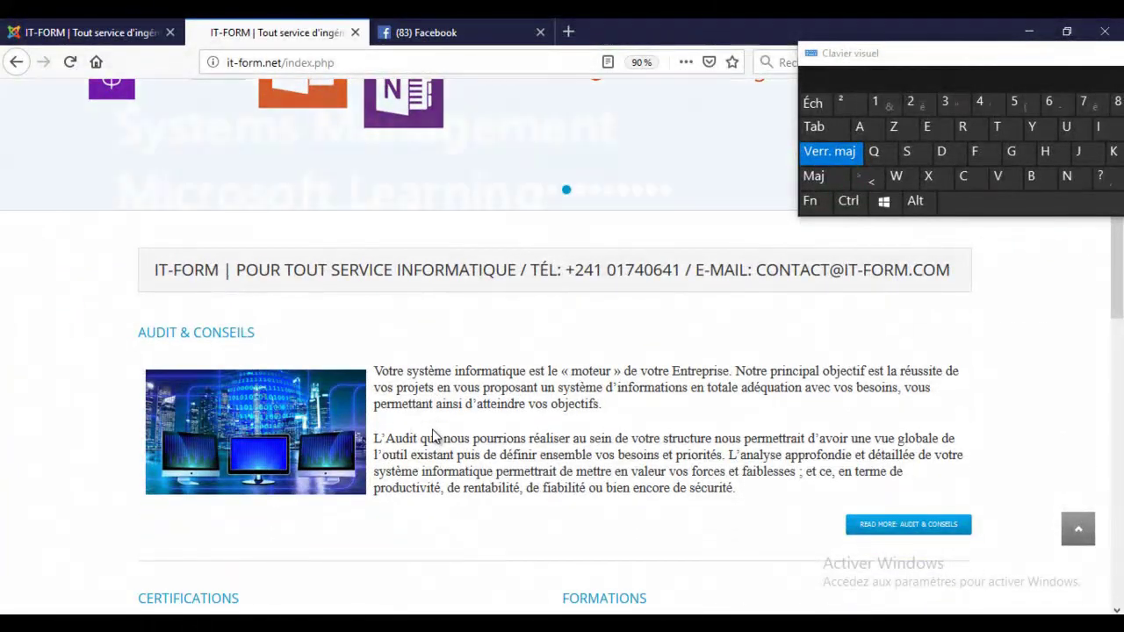
- Return to the site's administration and open the item list of the Main Menu
key("ctrl+shift+Tab")
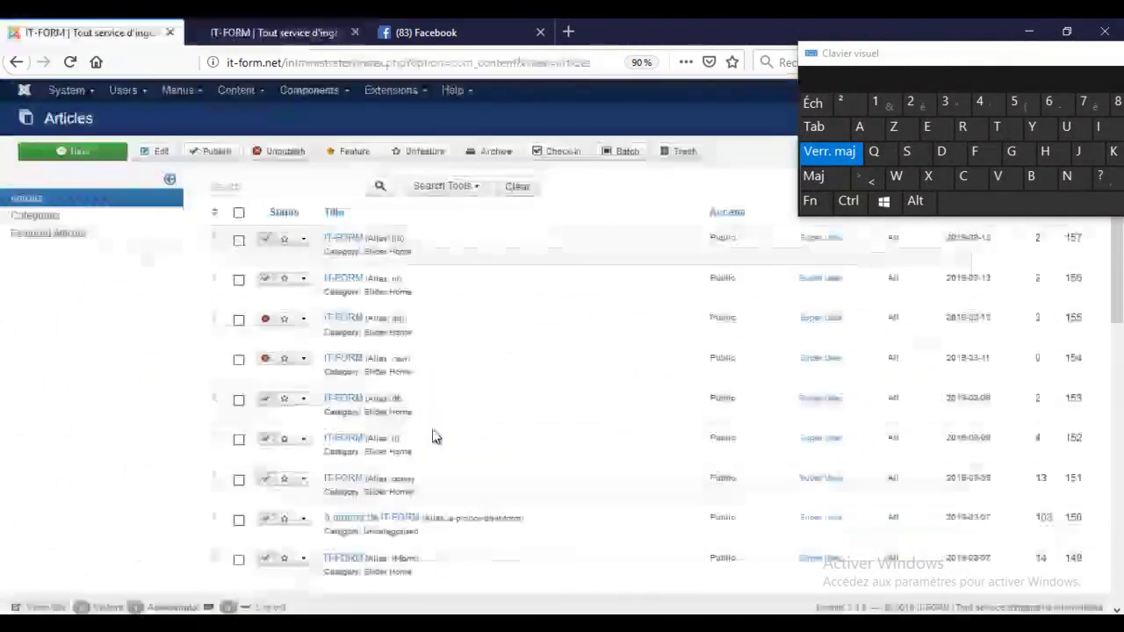
key("Tab")
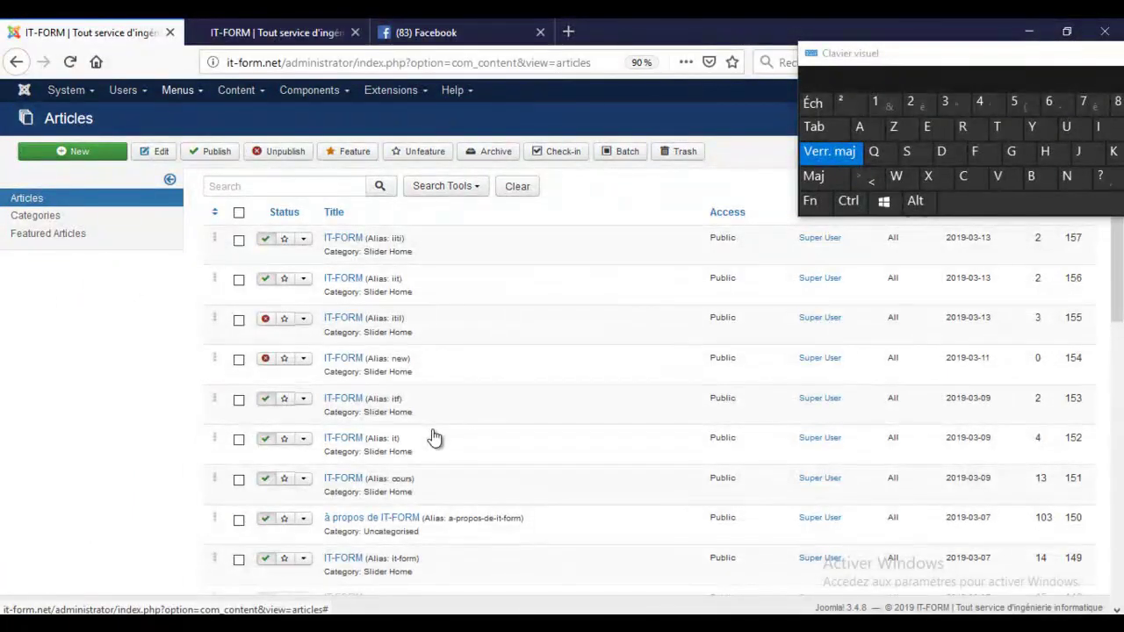
key("Return")
key("Tab")
key("Tab")
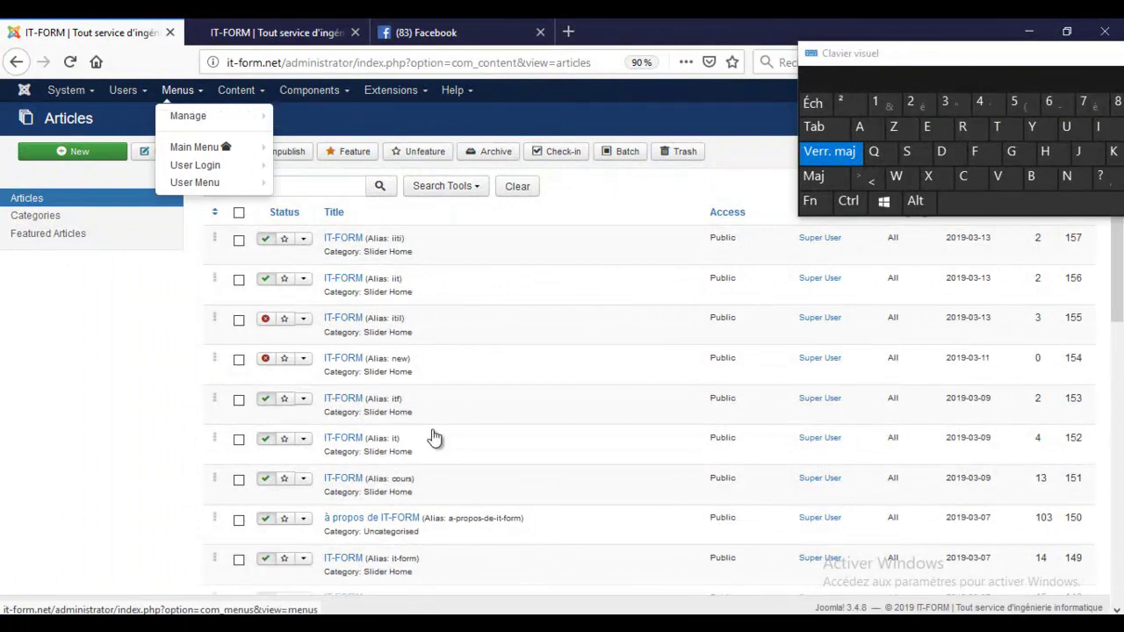
key("Return")
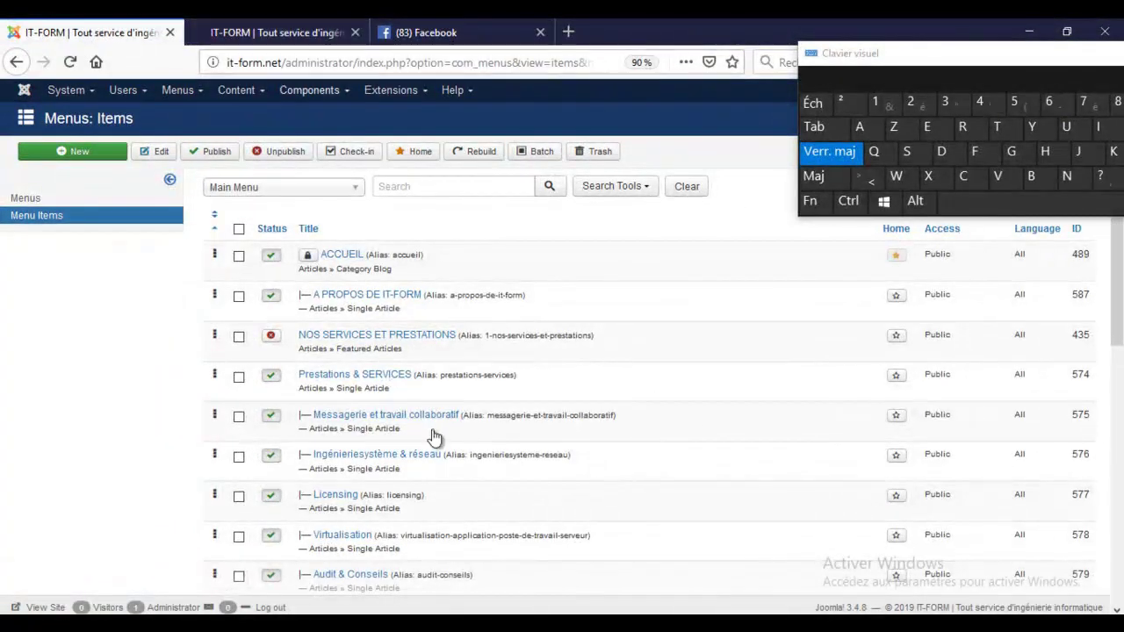
- Examine the Main Menu's items, including the entries under Prestations & SERVICES and Formations & certifications
key("Tab")
key("Tab")
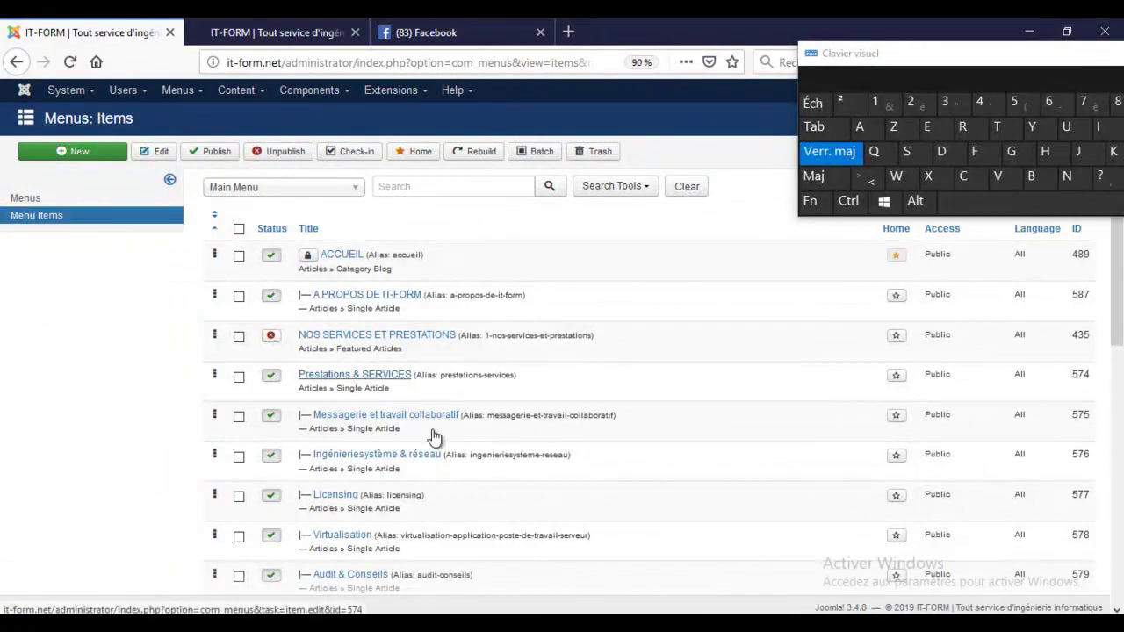
key("Tab")
key("Tab")
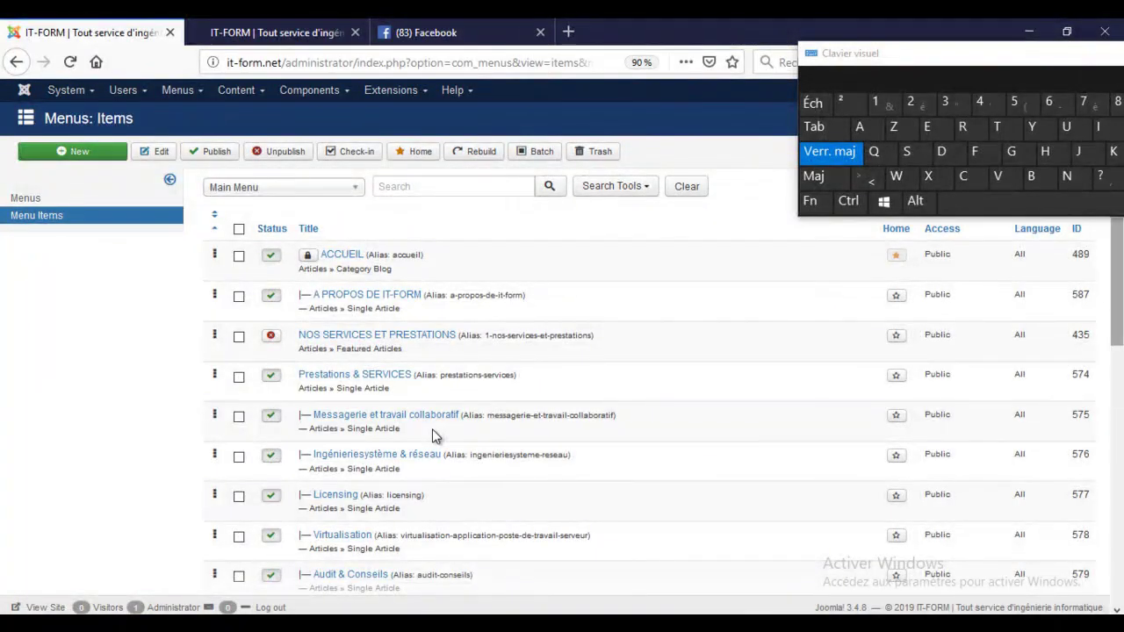
scroll(436, 436, "down", 3)
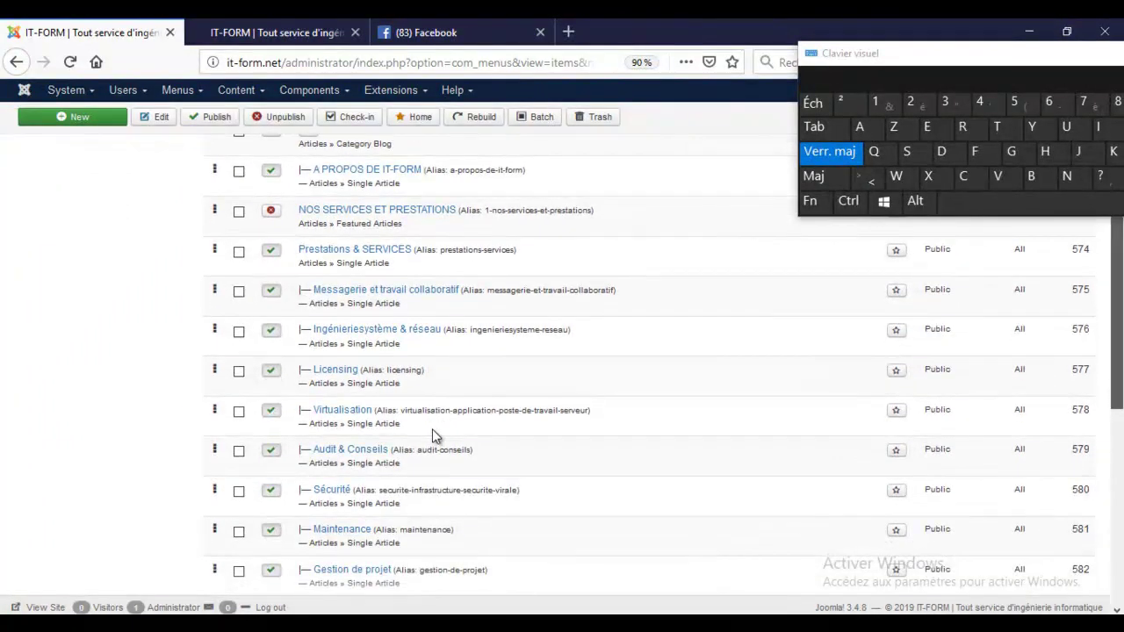
scroll(437, 437, "down", 2)
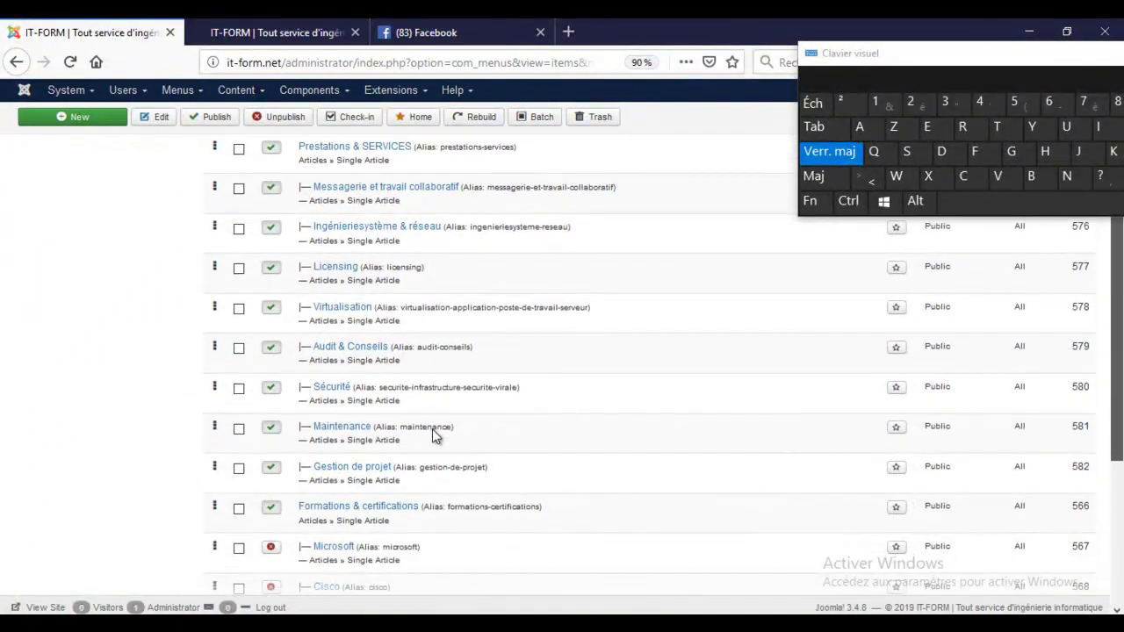
scroll(437, 436, "down", 2)
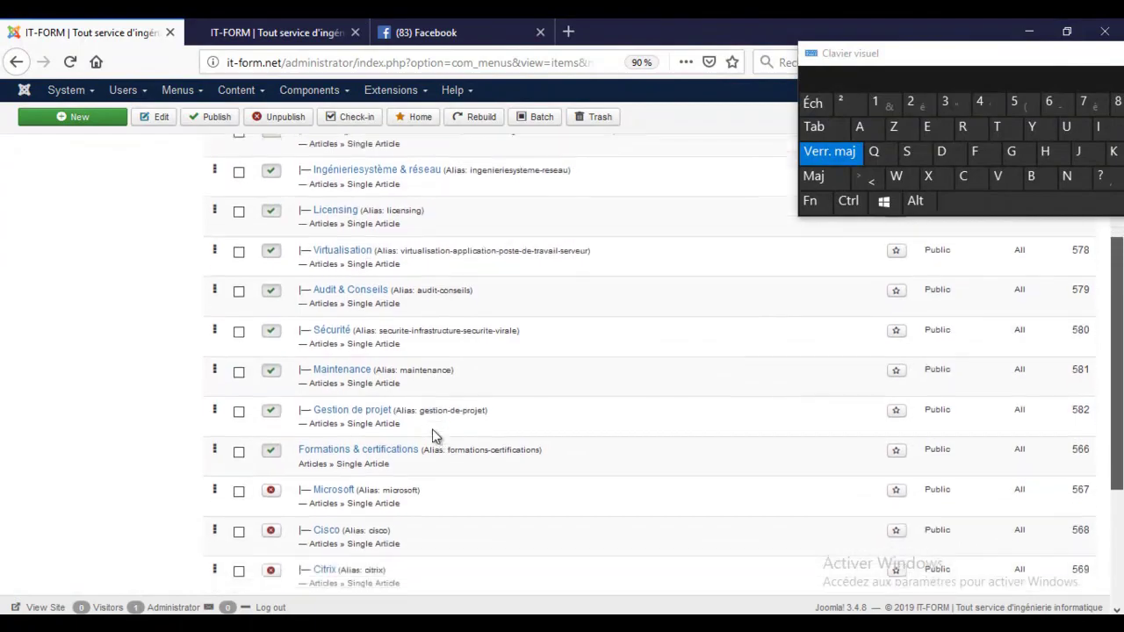
scroll(437, 437, "down", 3)
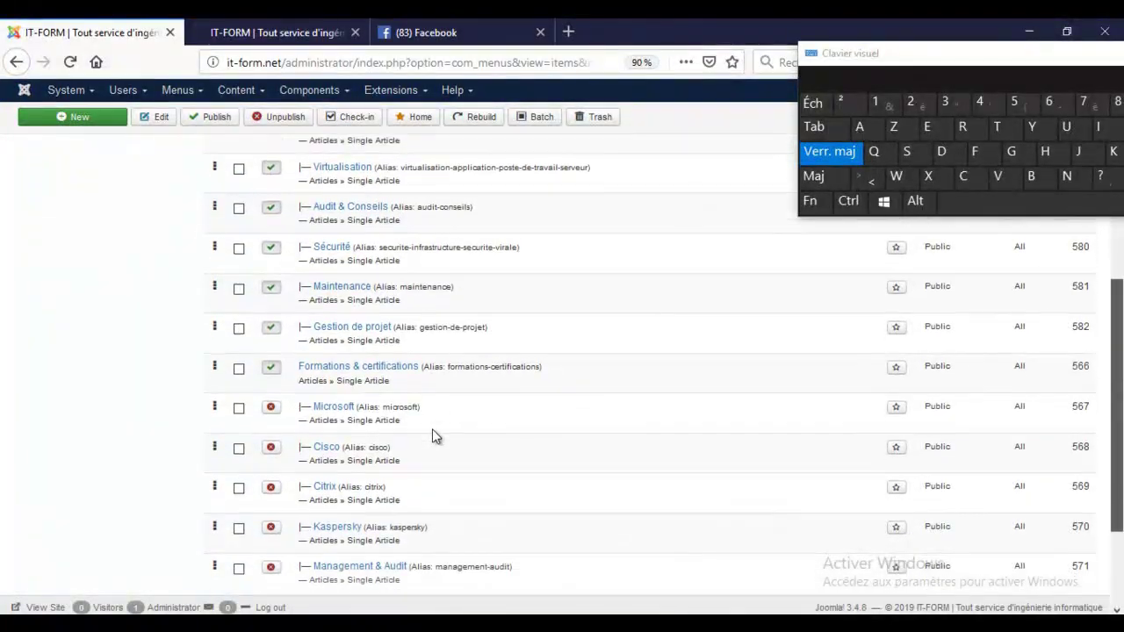
scroll(436, 436, "up", 5)
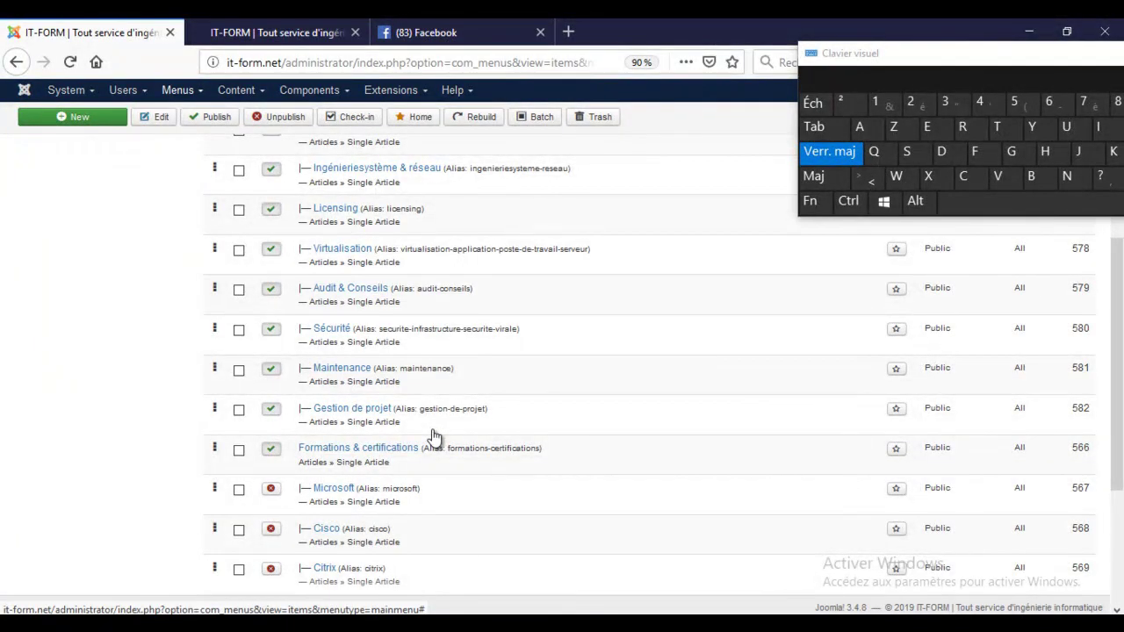
- Reload the Main Menu's item list and open the Audit & Conseils menu item for editing
left_click(177, 90)
mouse_move(197, 147)
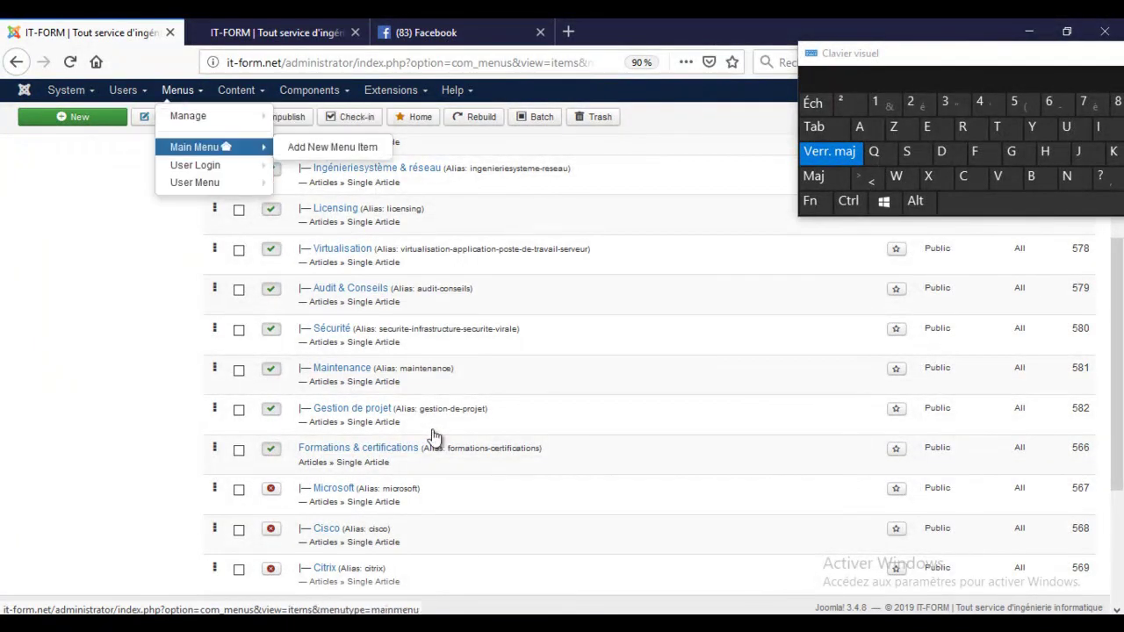
left_click(197, 147)
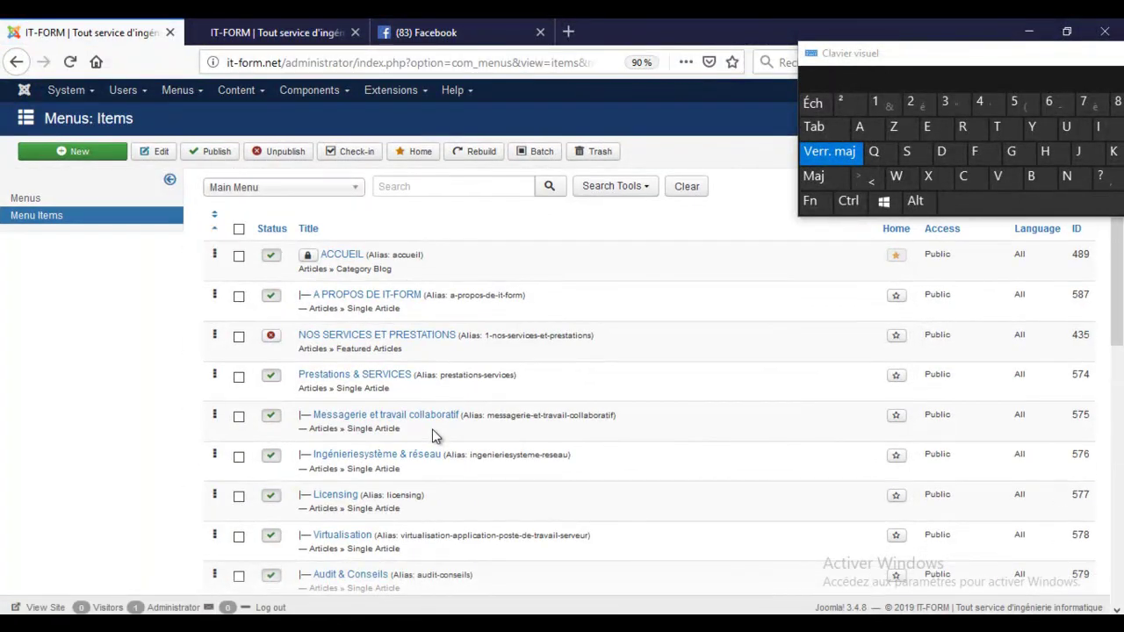
scroll(433, 437, "down", 5)
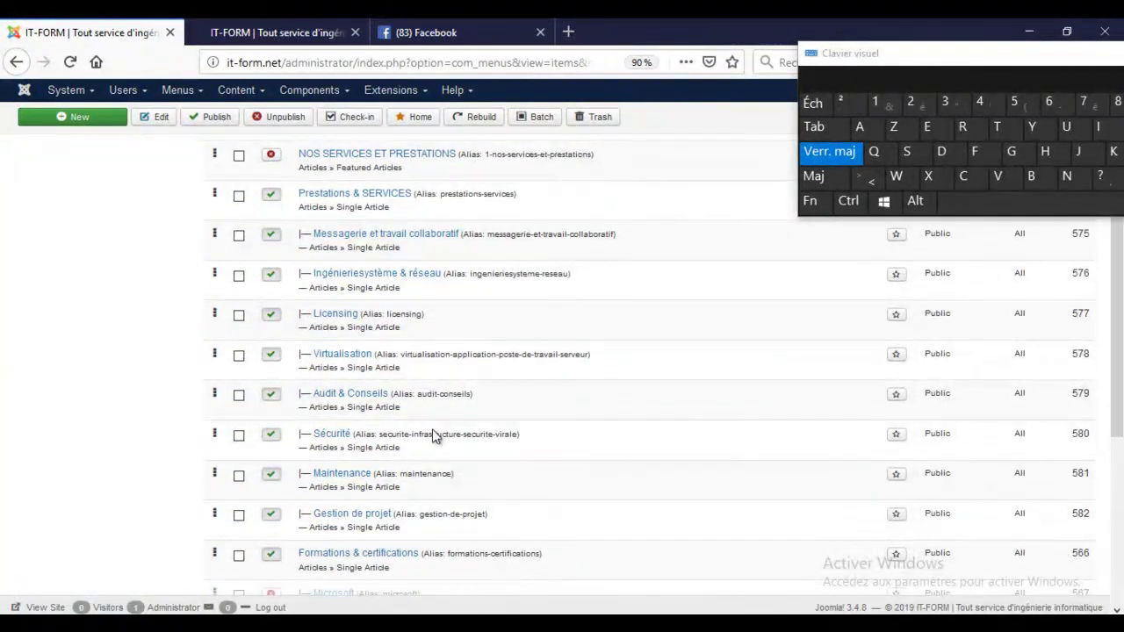
key("Tab")
key("Return")
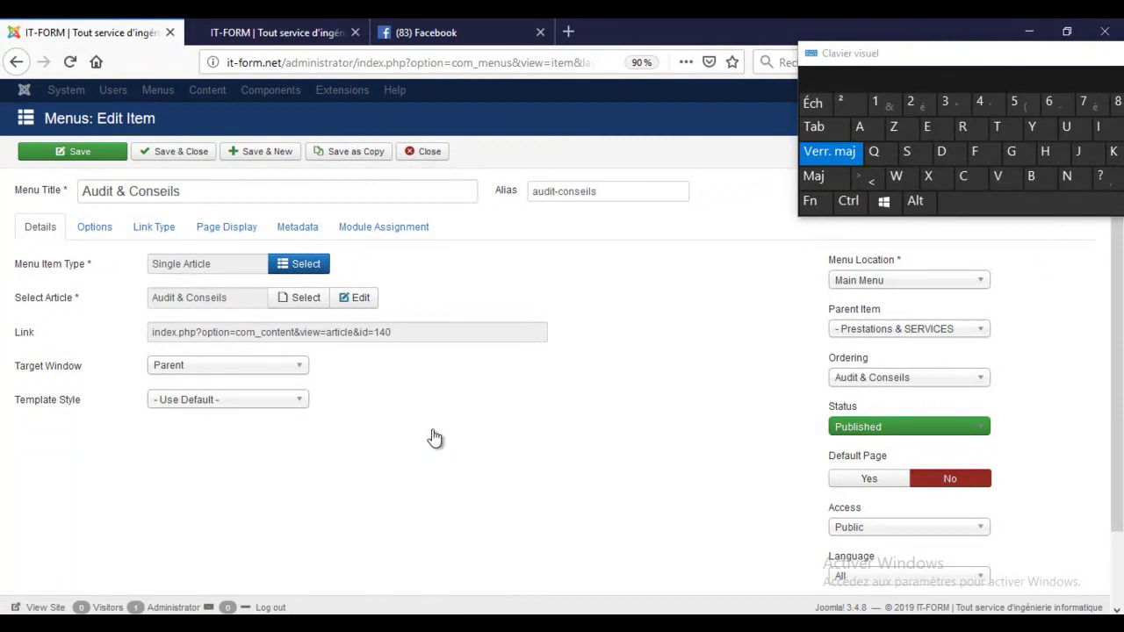
- Set the menu item type to Single Article from the Articles group and bring up the list of articles to link
left_click(299, 264)
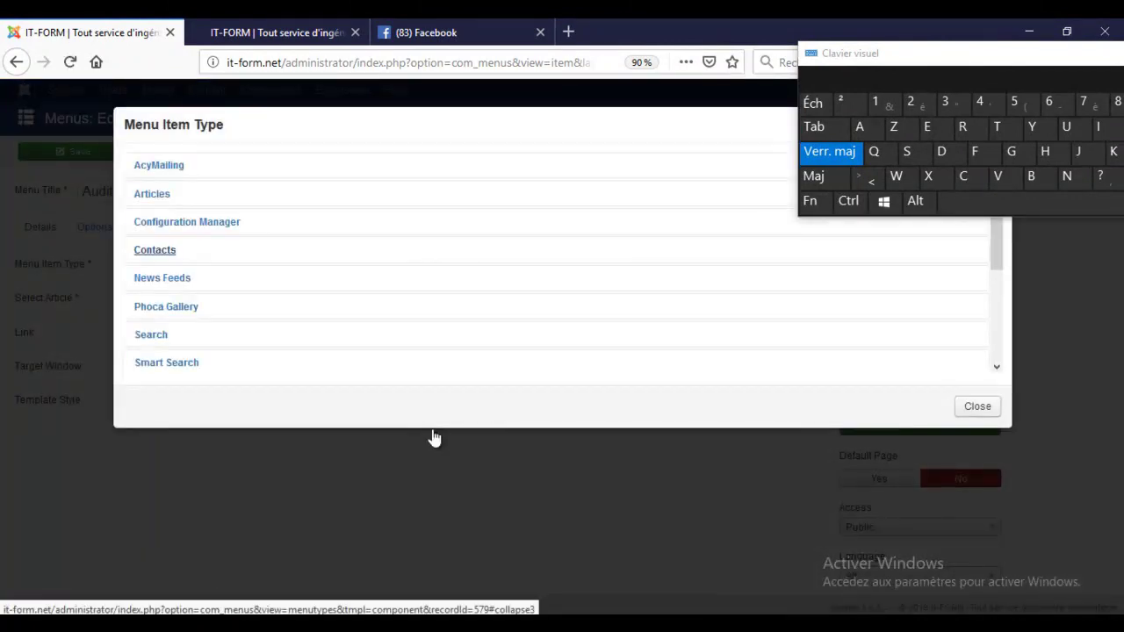
key("shift+Tab")
key("shift+Tab")
key("Return")
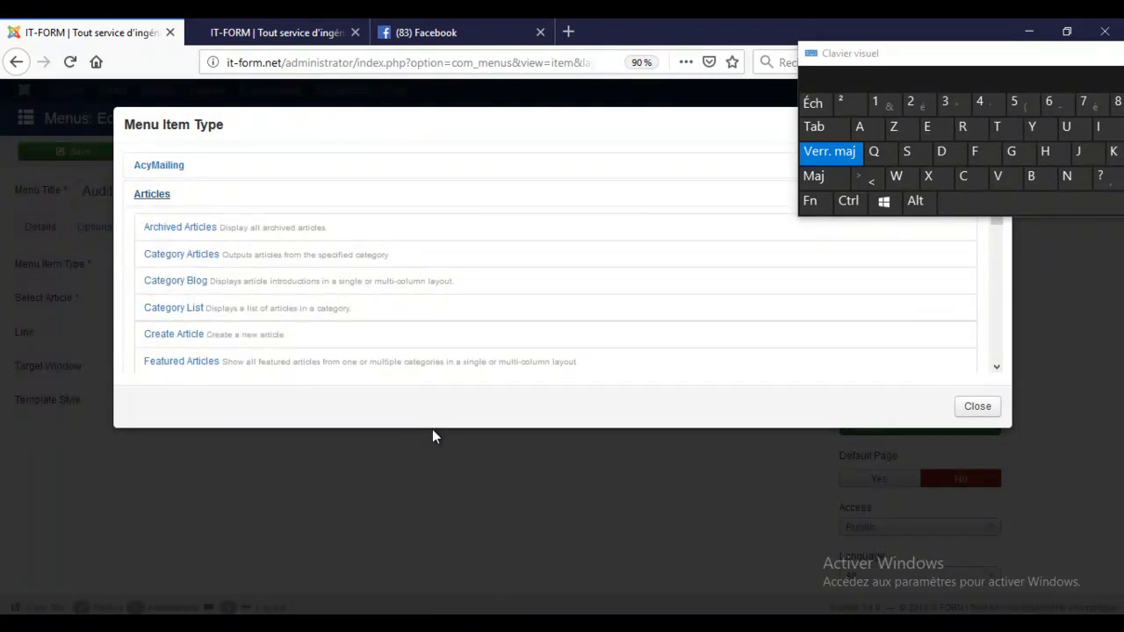
scroll(433, 438, "down", 4)
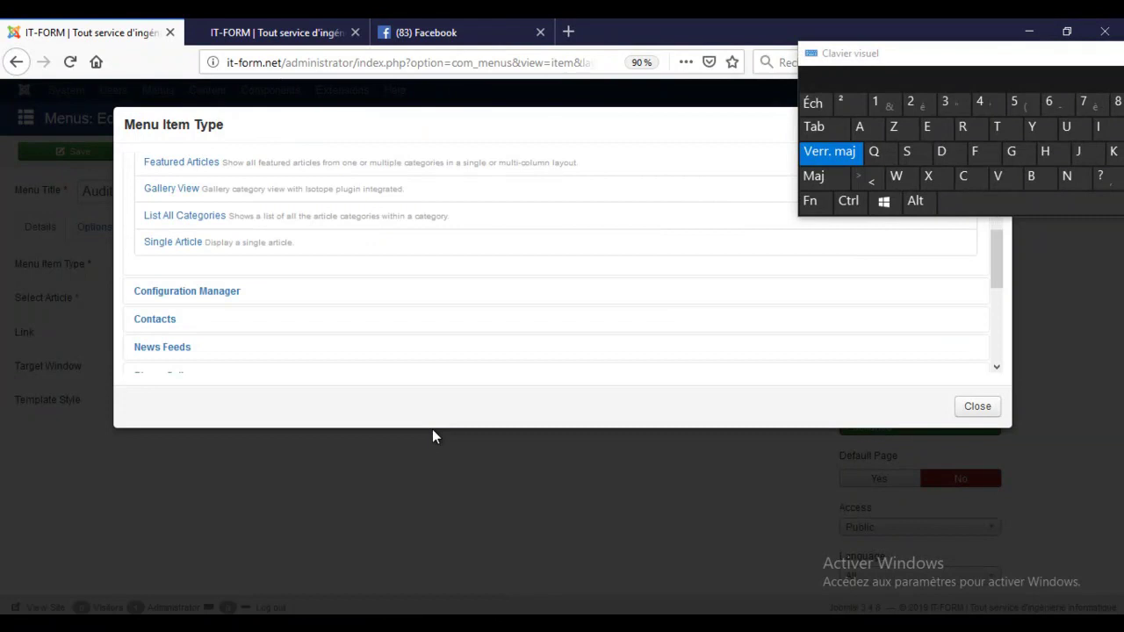
key("shift+Tab")
key("shift+Tab")
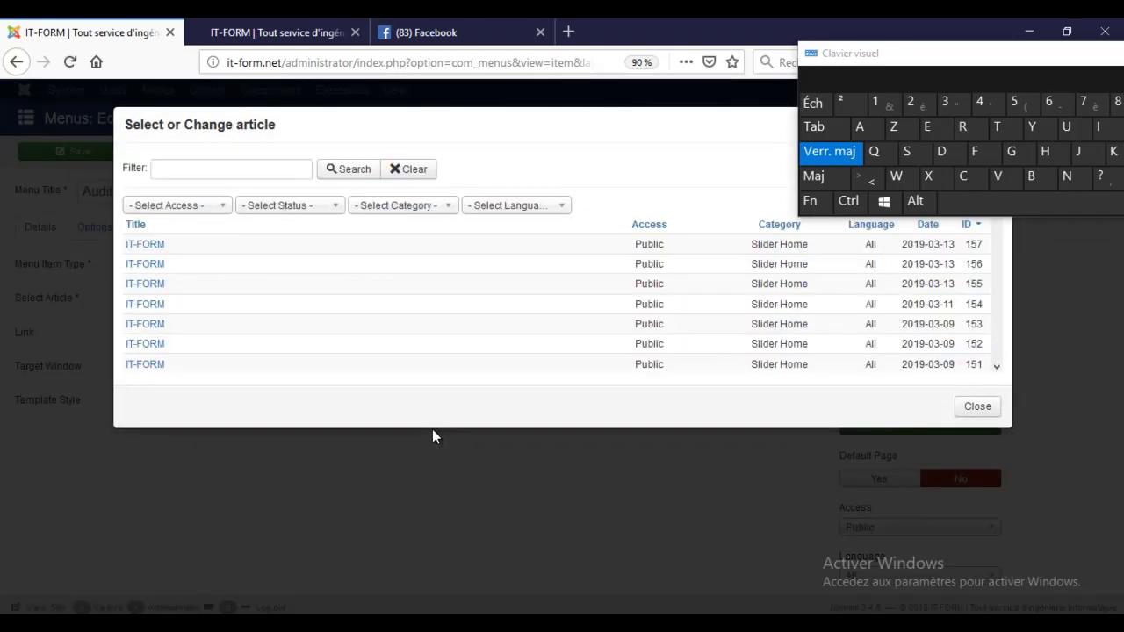
- Choose the Audit & Conseils article as the one the menu item displays
scroll(433, 437, "down", 10)
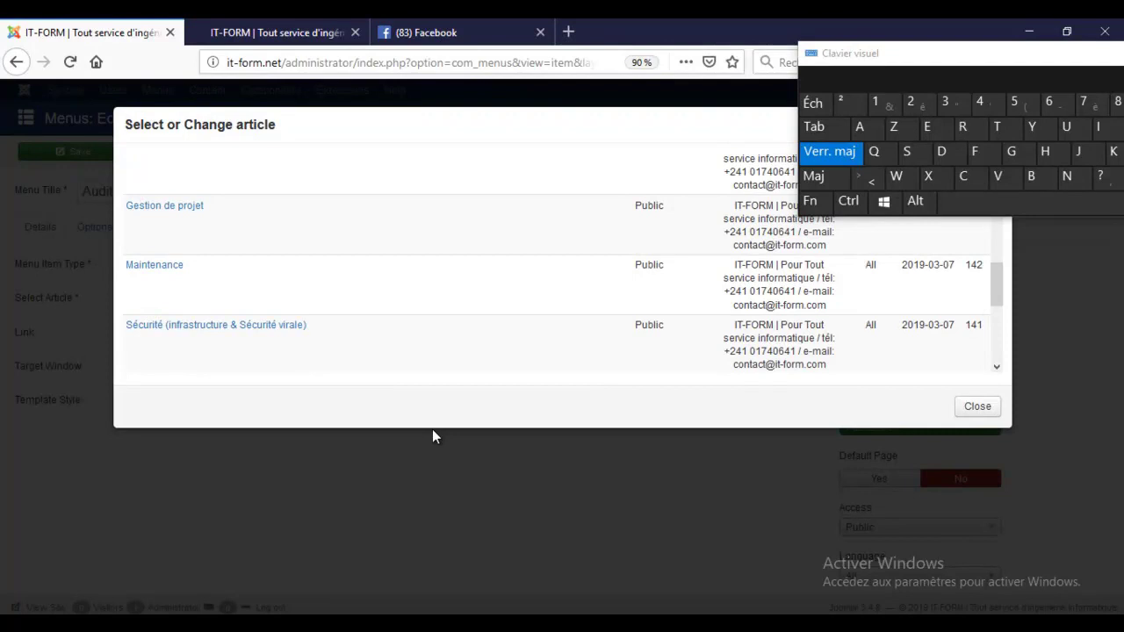
scroll(433, 436, "down", 3)
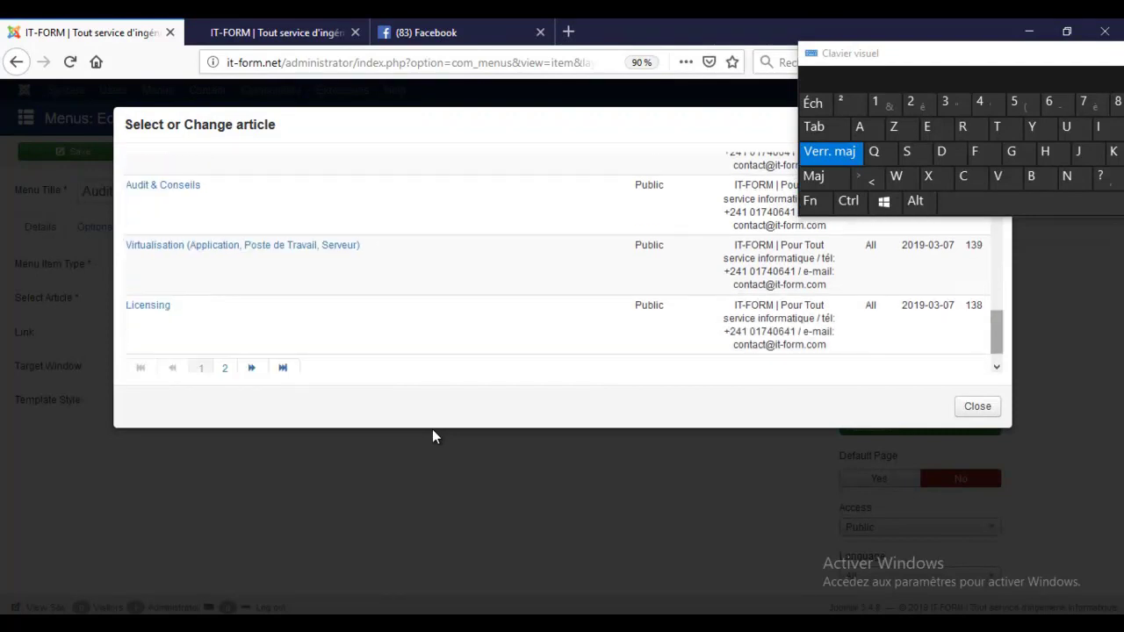
scroll(433, 437, "up", 3)
scroll(433, 437, "down", 1)
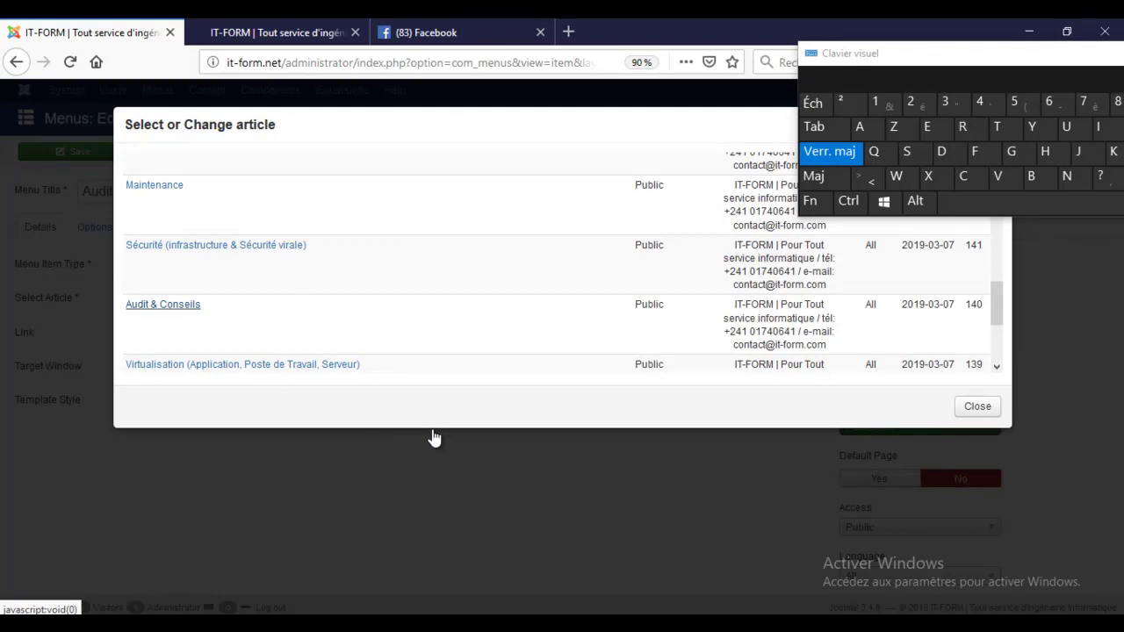
left_click(434, 438)
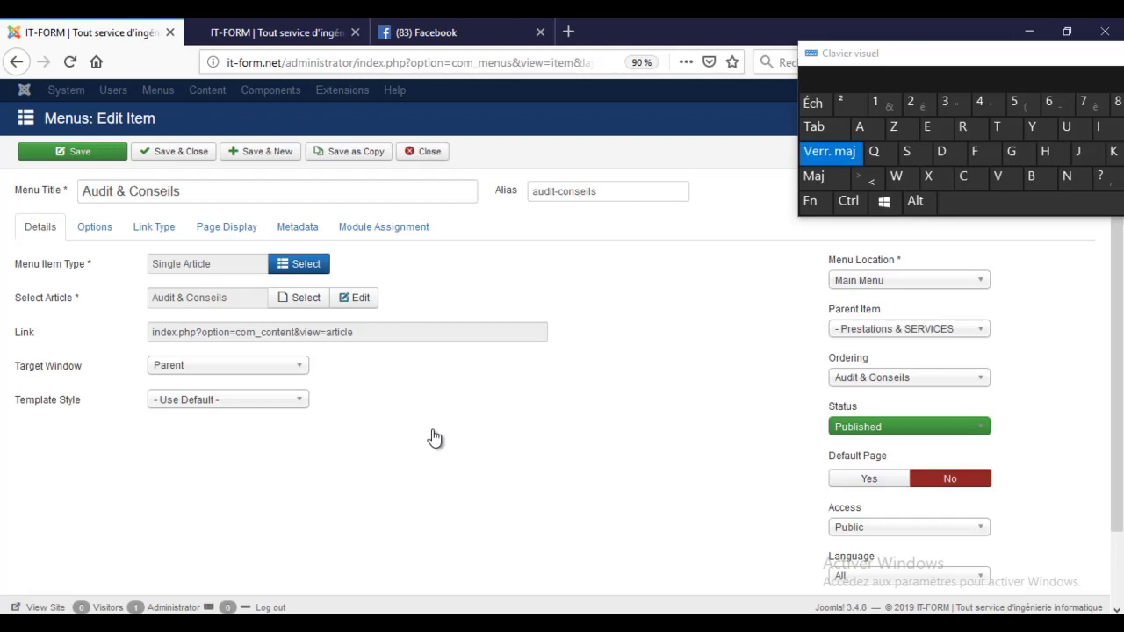
- Switch to the public site and locate the audit & conseils entry in the prestations & services submenu
key("ctrl+Tab")
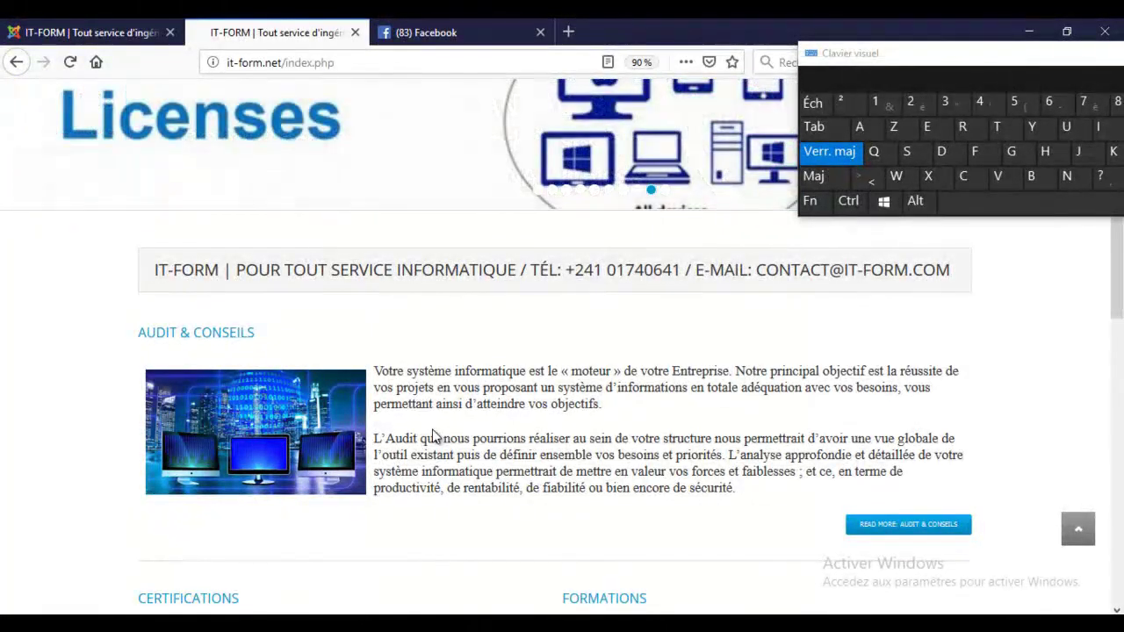
scroll(433, 438, "up", 5)
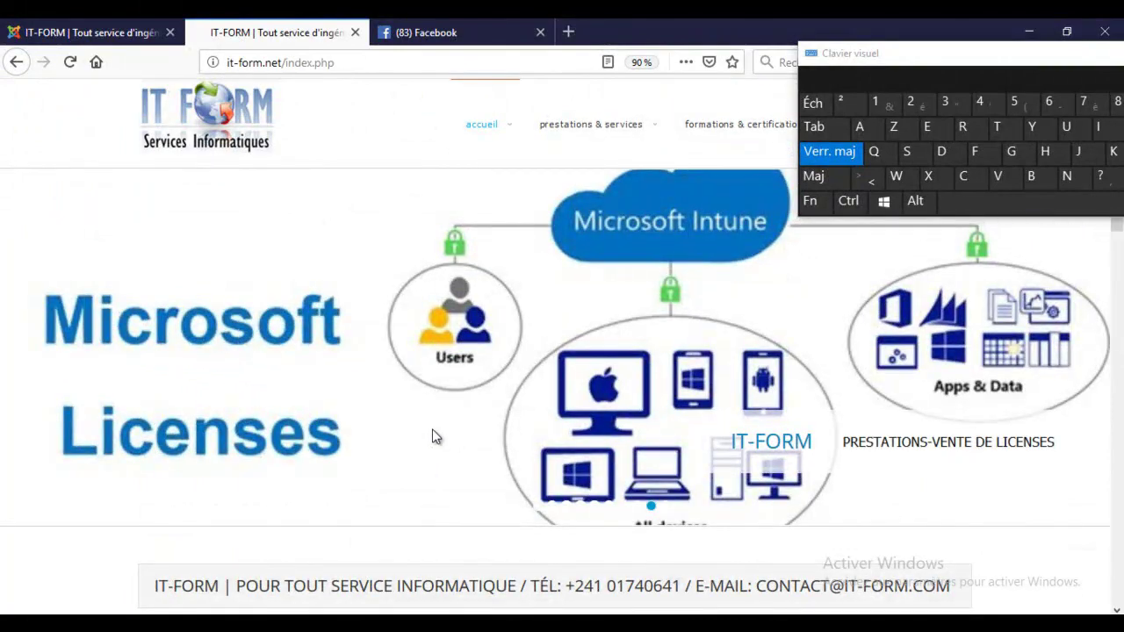
key("Tab")
key("Tab")
key("Tab")
key("Tab")
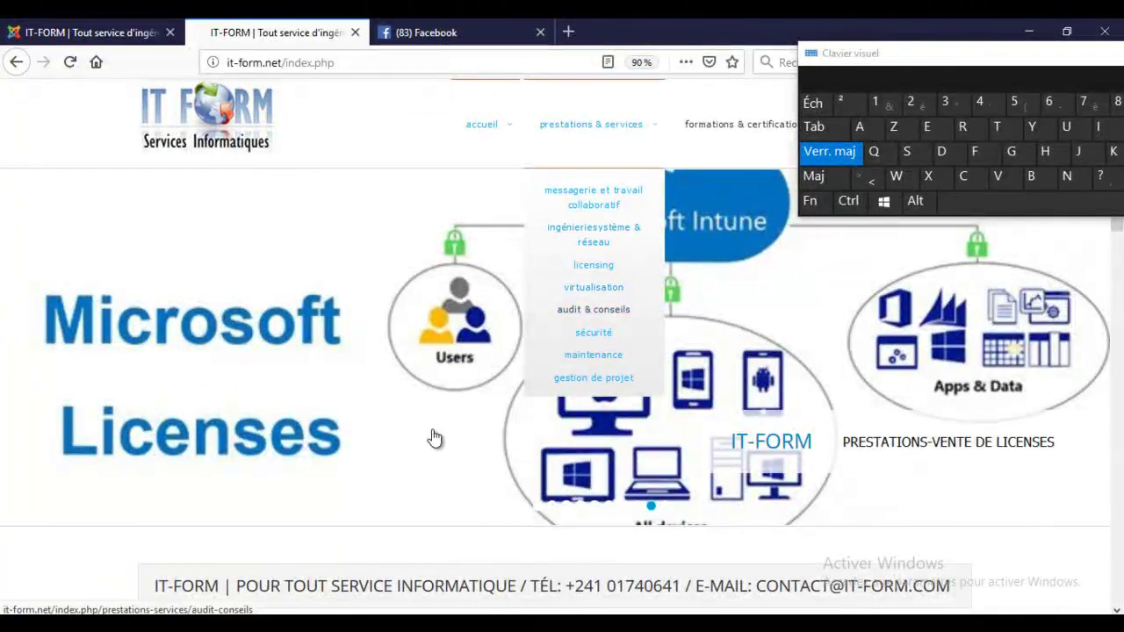
- Go through the prestations & services submenu entries and compare them with the Audit & Conseils menu item's settings in the administration
key("shift+Tab")
key("shift+Tab")
key("shift+Tab")
key("shift+Tab")
key("shift+Tab")
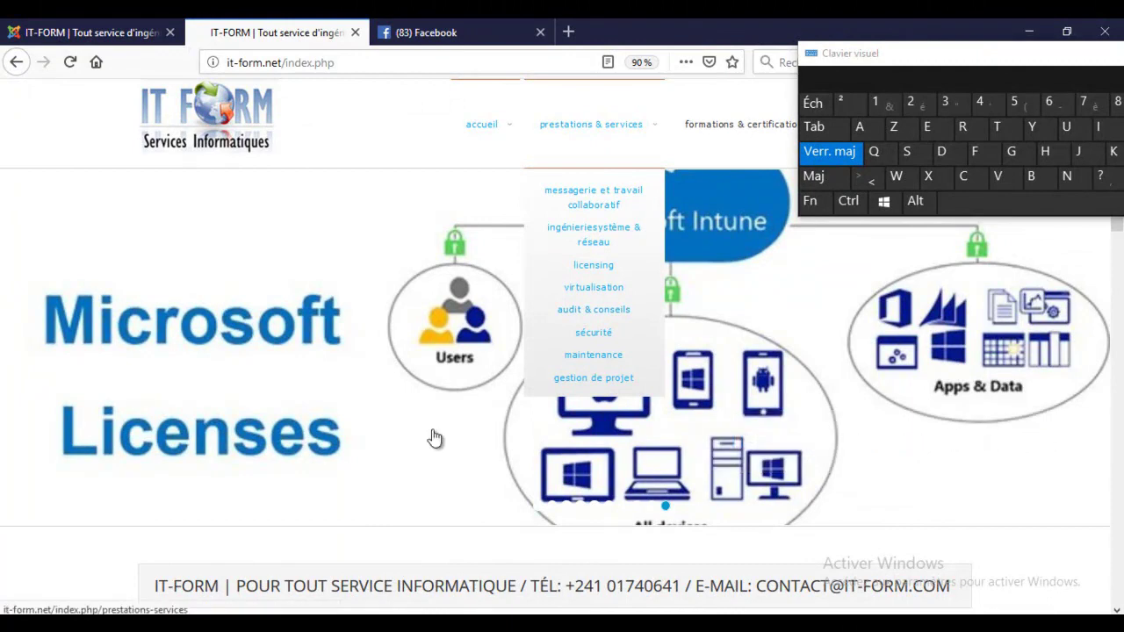
key("Tab")
key("Tab")
key("Tab")
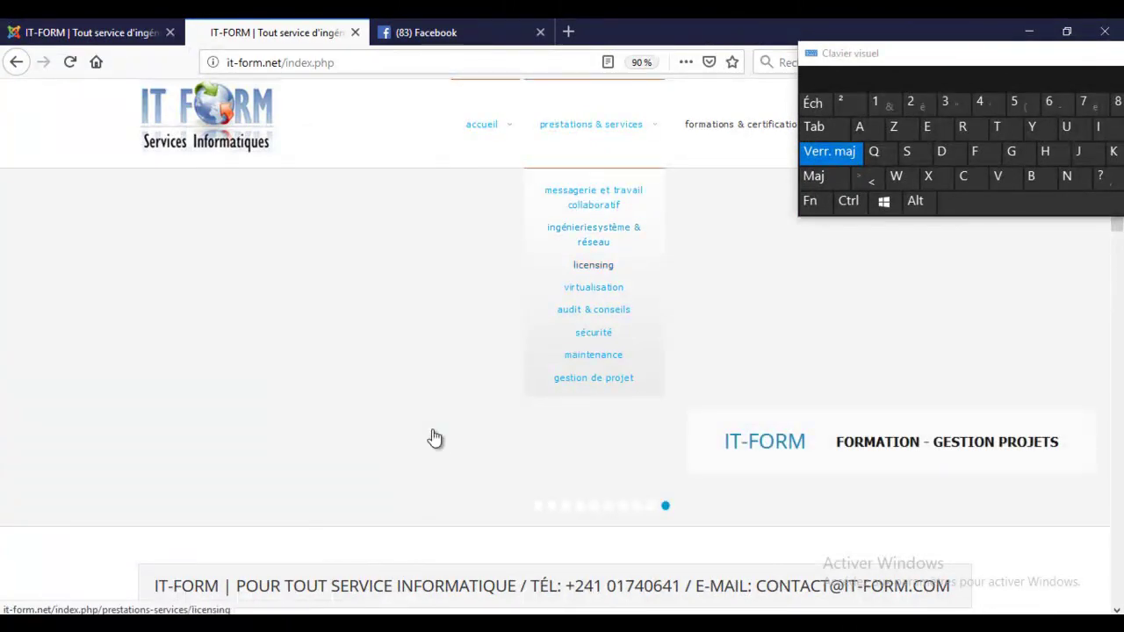
key("Tab")
key("Tab")
key("Tab")
key("shift+Tab")
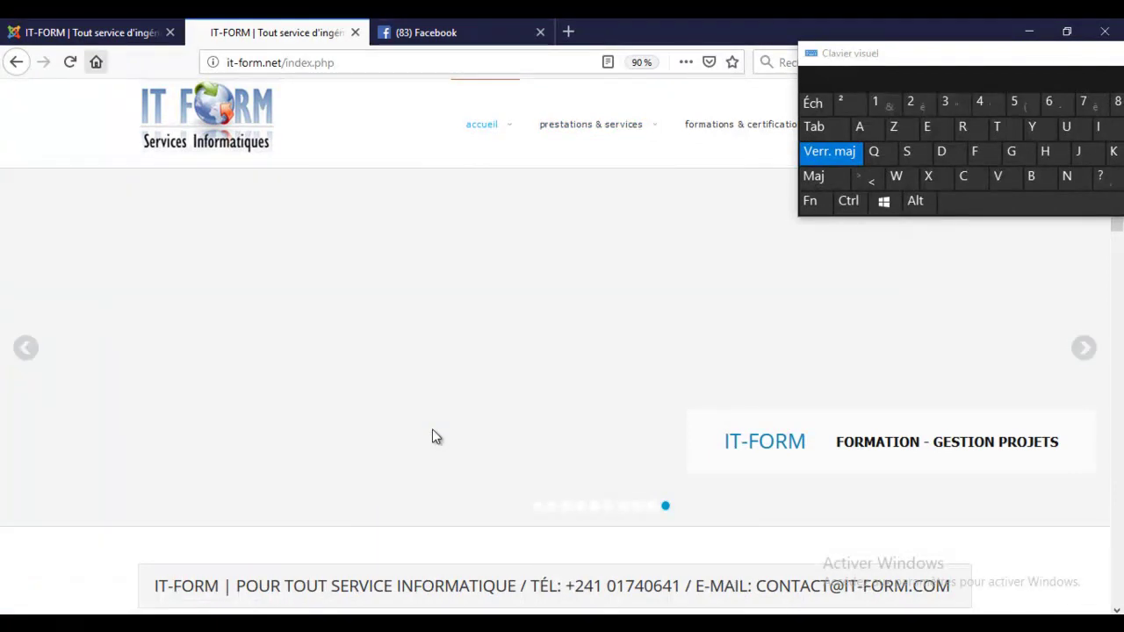
key("ctrl+shift+Tab")
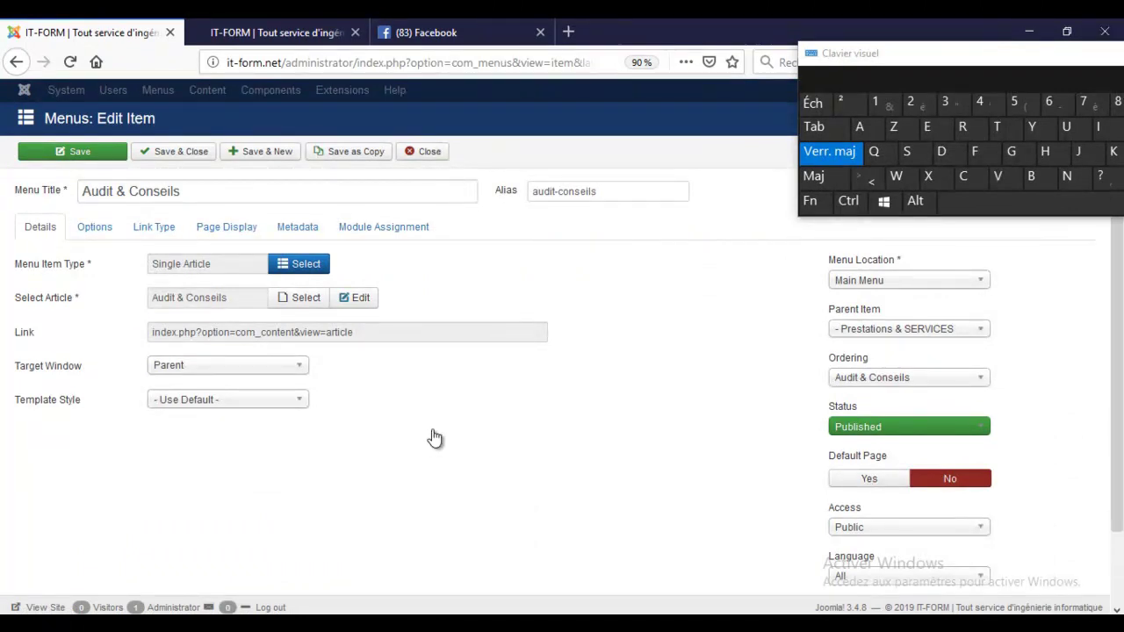
key("ctrl+Tab")
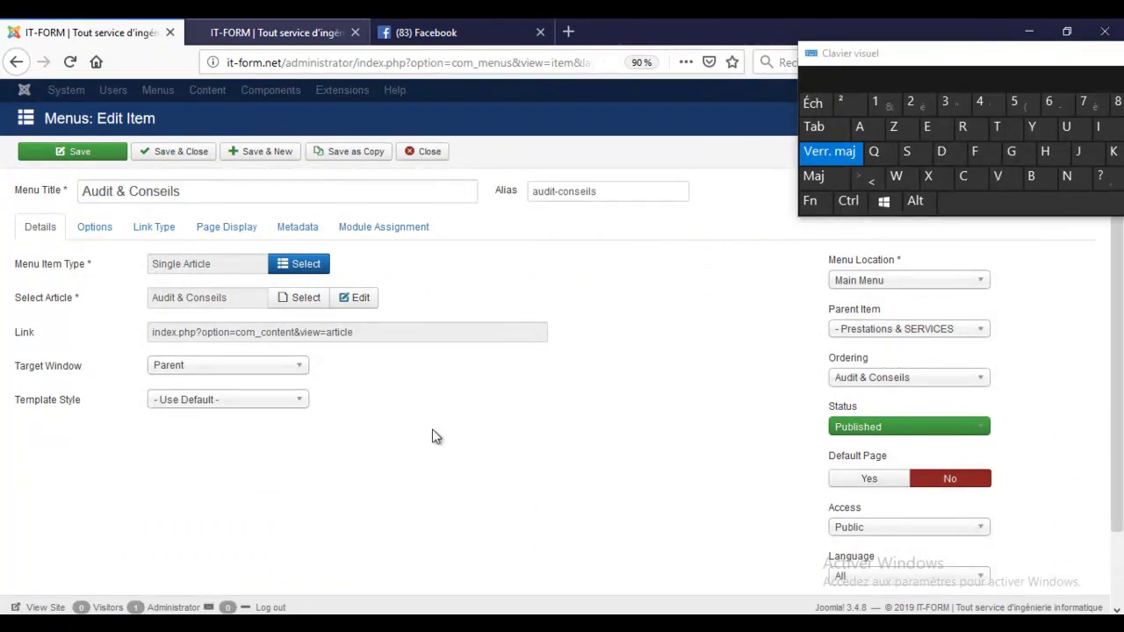
- Go through the prestations & services submenu on the public site down to the audit & conseils entry
key("Tab")
key("Tab")
key("Tab")
key("Tab")
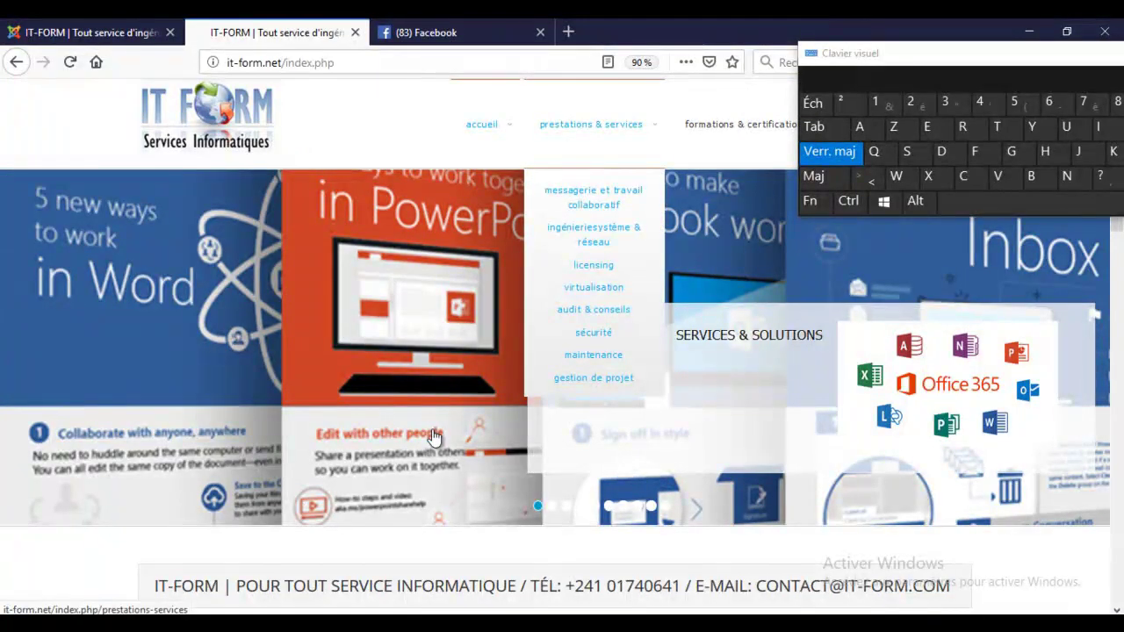
key("Tab")
key("Tab")
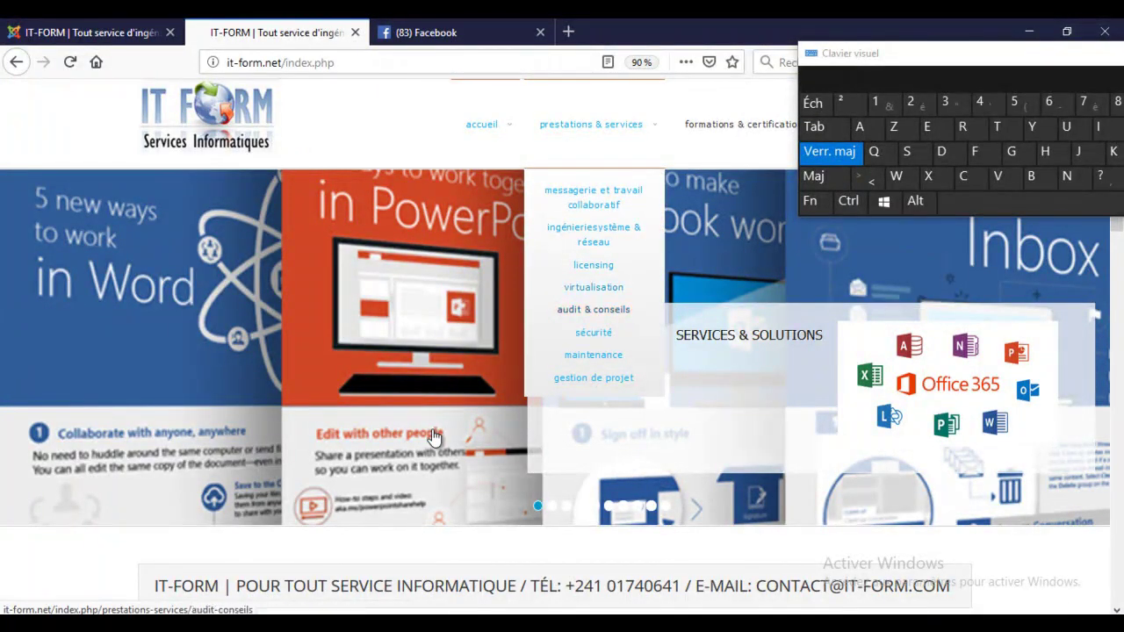
- Back in the administration, check the Audit & Conseils item's place in the ordering list, then save and close it
key("ctrl+shift+Tab")
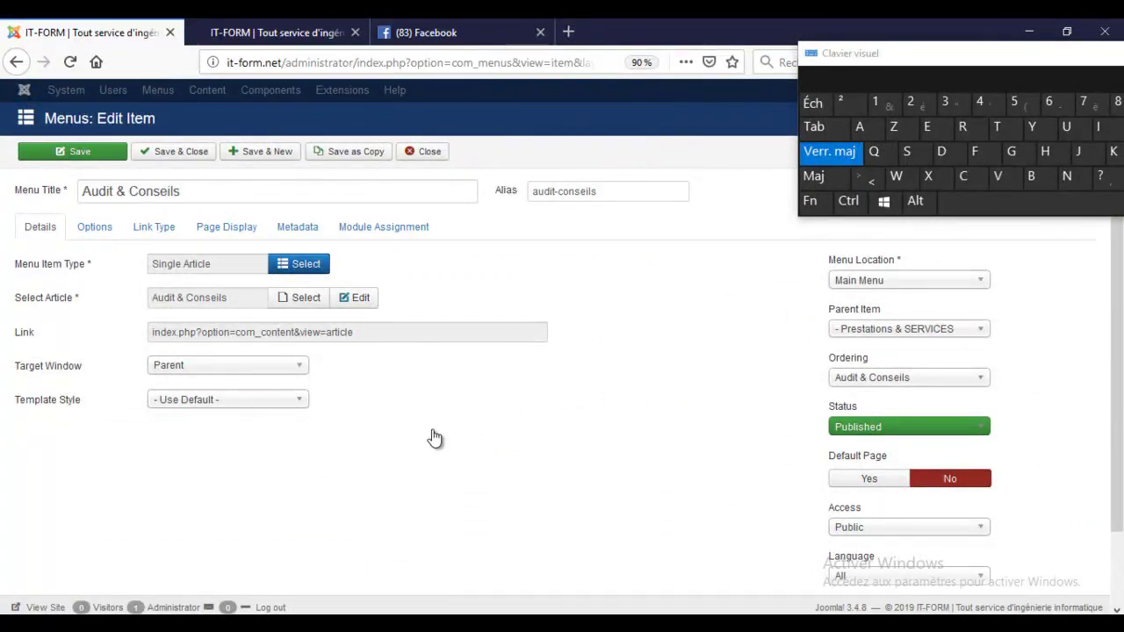
key("alt+Down")
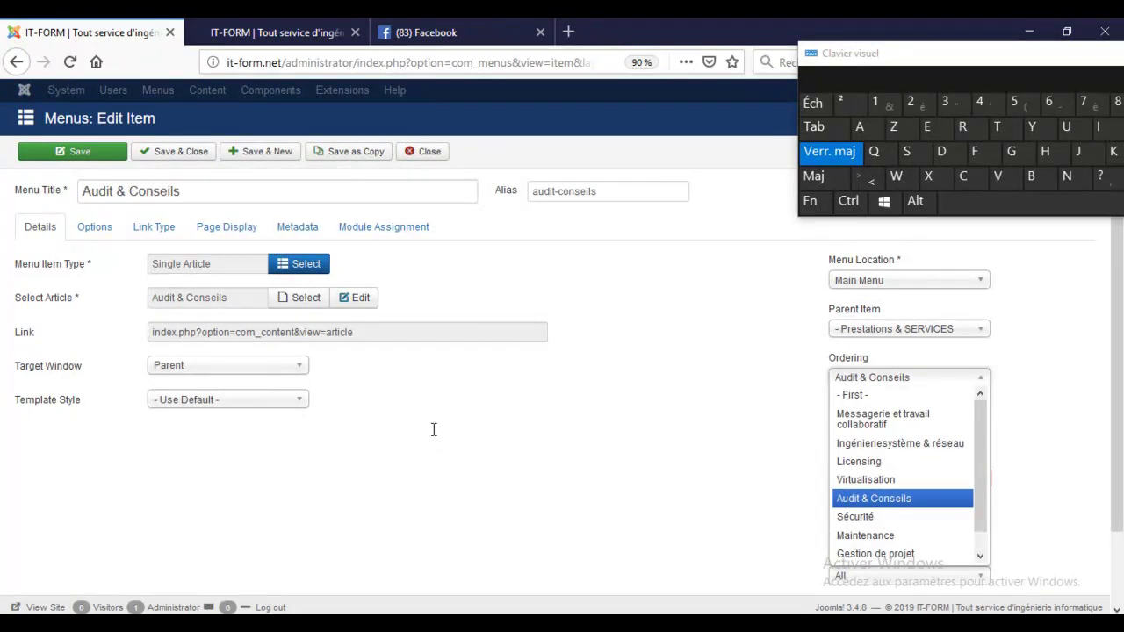
key("Return")
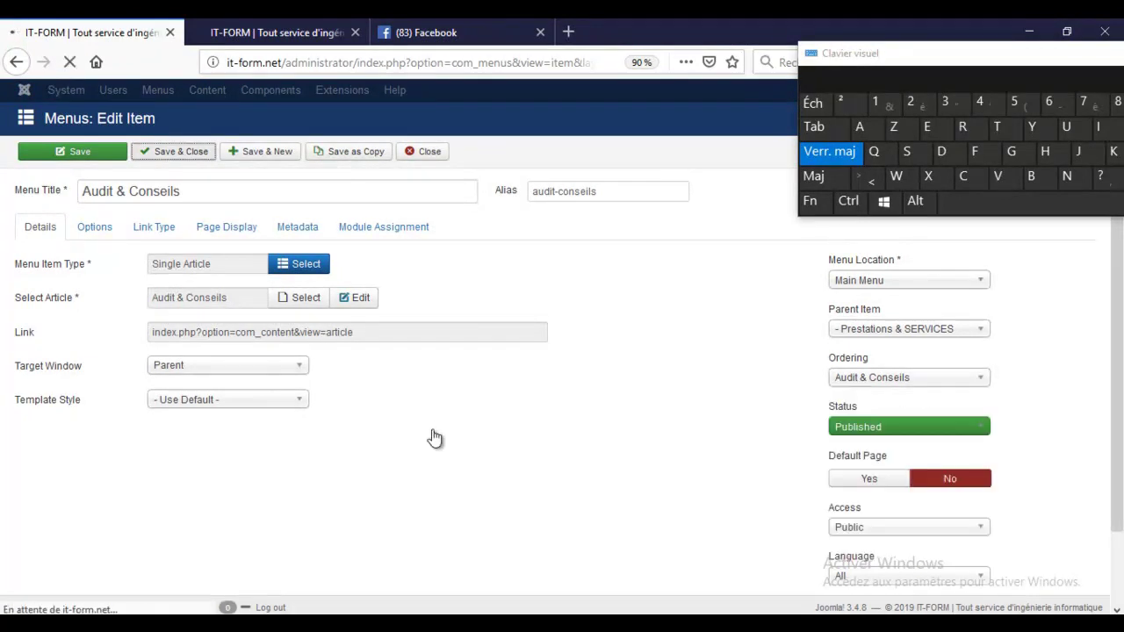
- Switch to the public site and step through the prestations & services submenu to audit & conseils and back to virtualisation
key("ctrl+Tab")
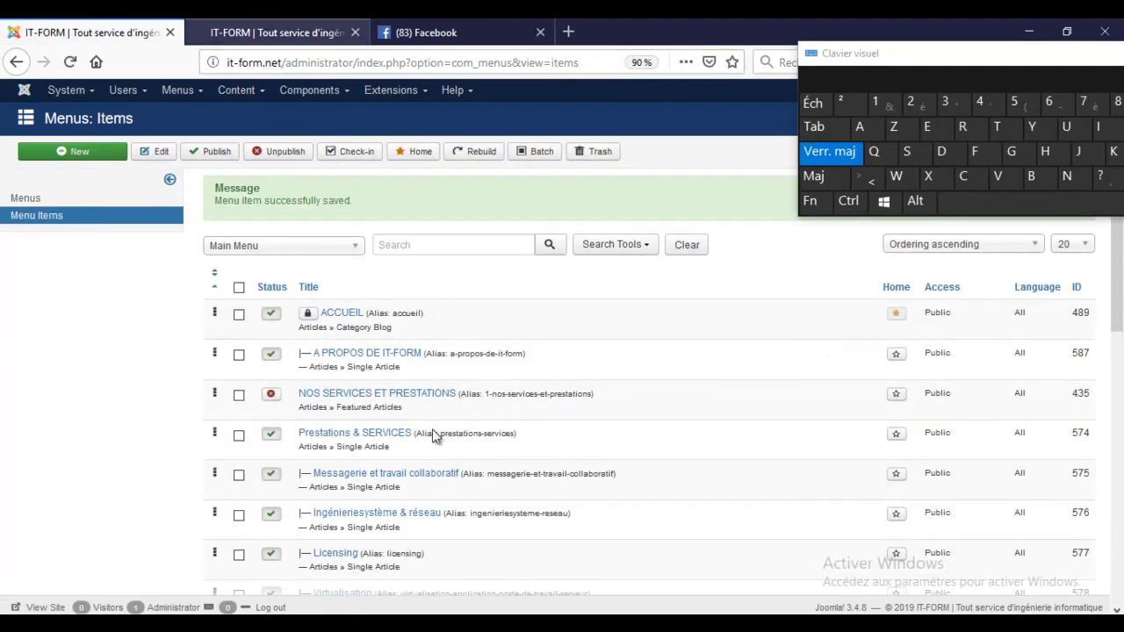
key("Tab")
key("Tab")
key("Tab")
key("Tab")
key("Tab")
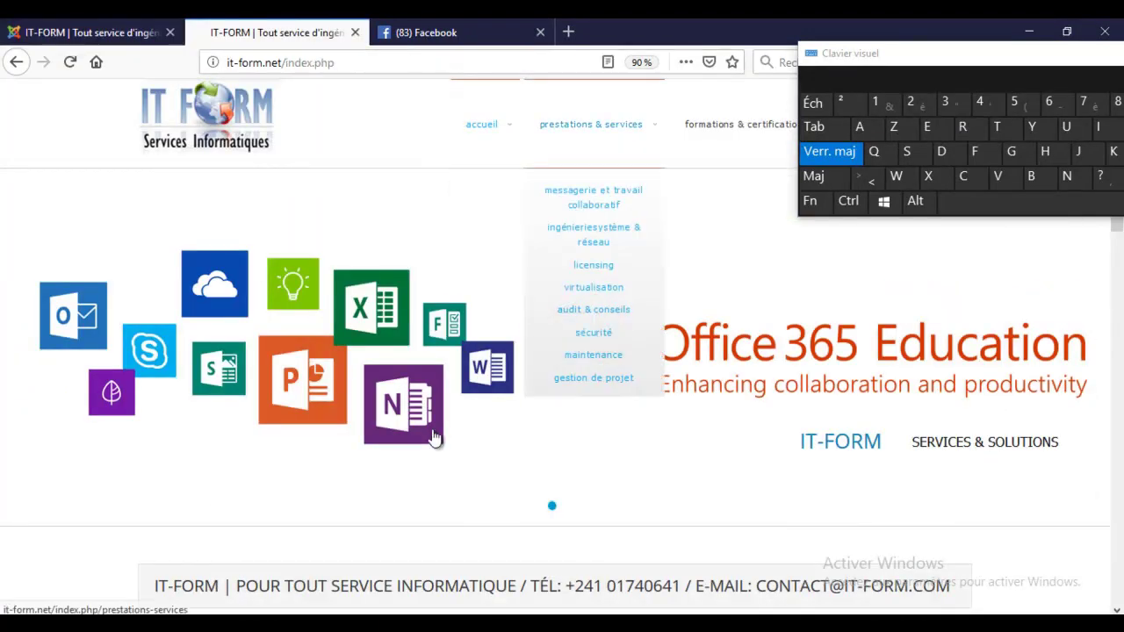
key("Tab")
key("Tab")
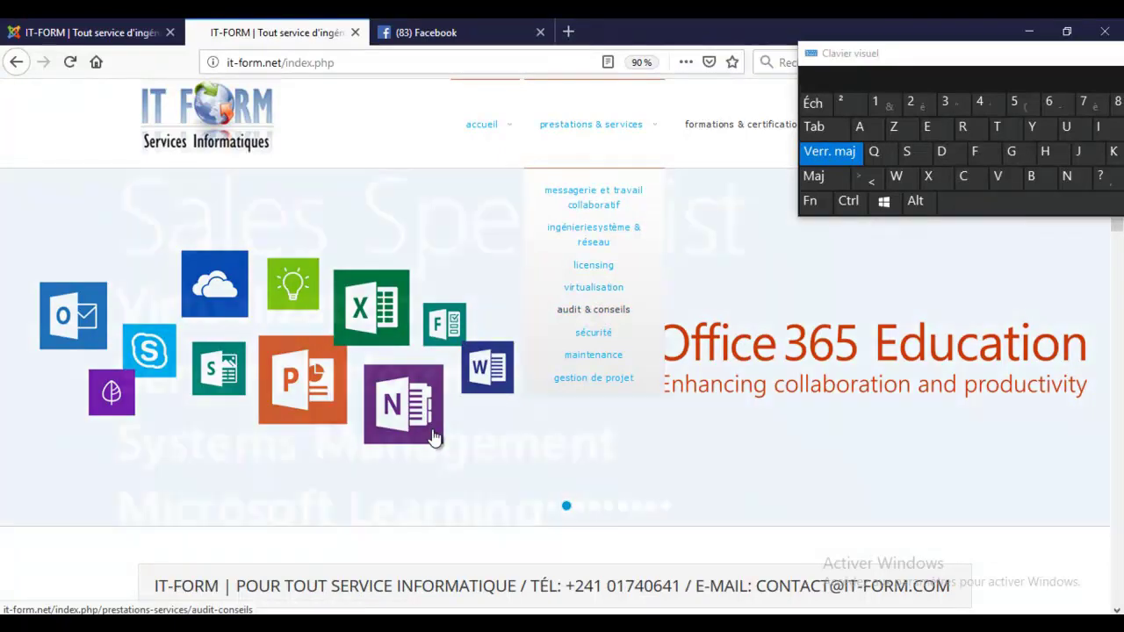
key("shift+Tab")
key("shift+Tab")
key("shift+Tab")
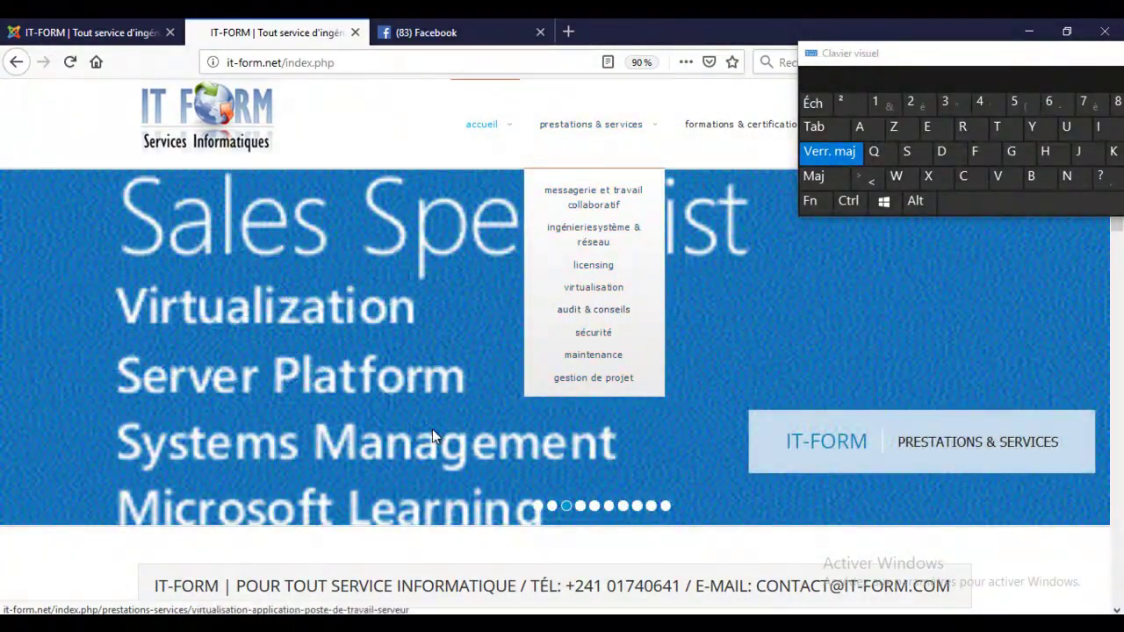
- Return to the administration's menu items and start a new Main Menu item titled NOUV
key("ctrl+shift+Tab")
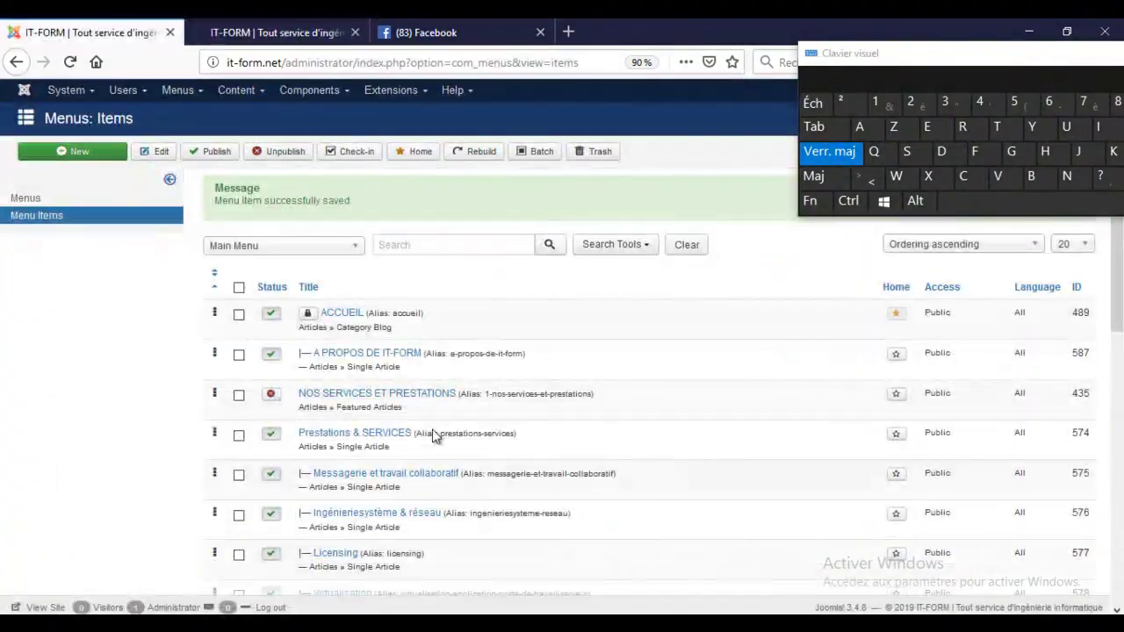
key("Tab")
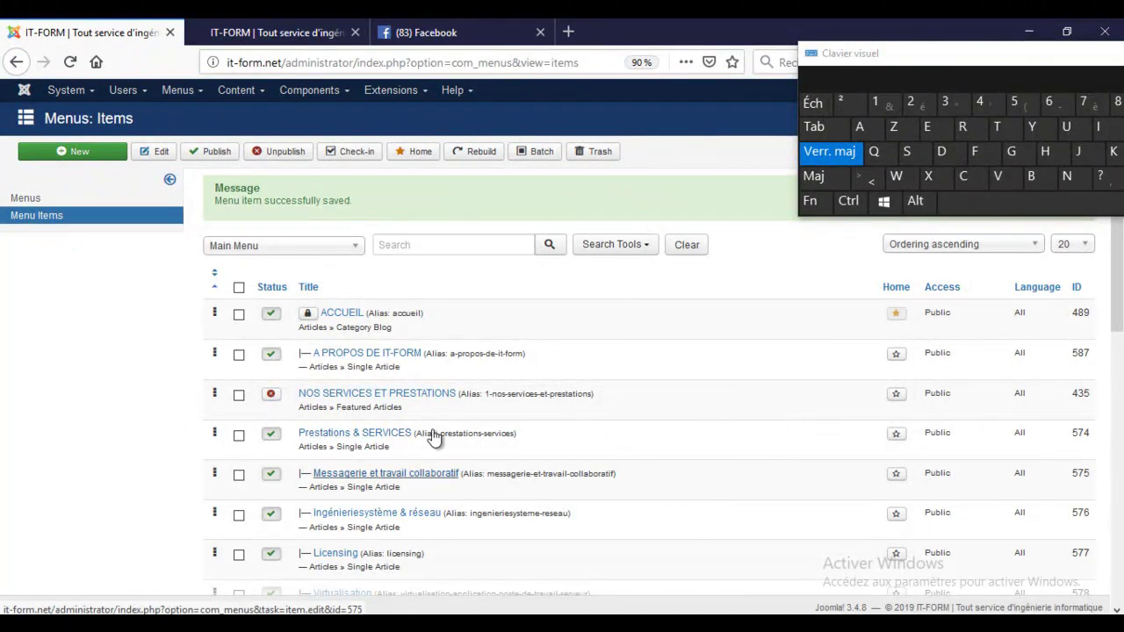
key("Tab")
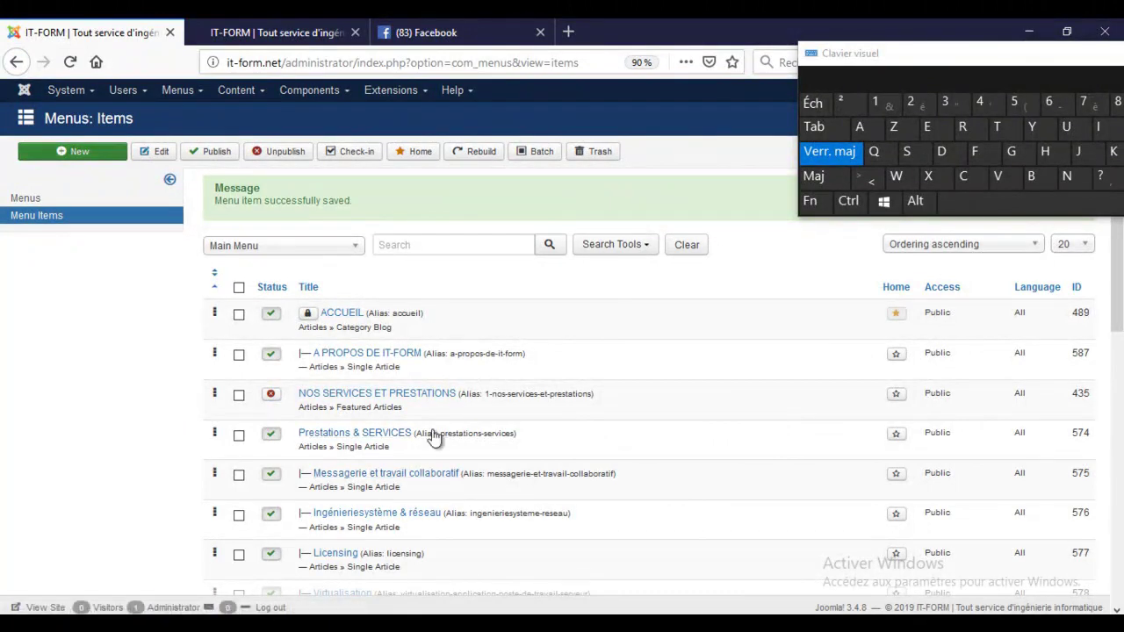
key("Return")
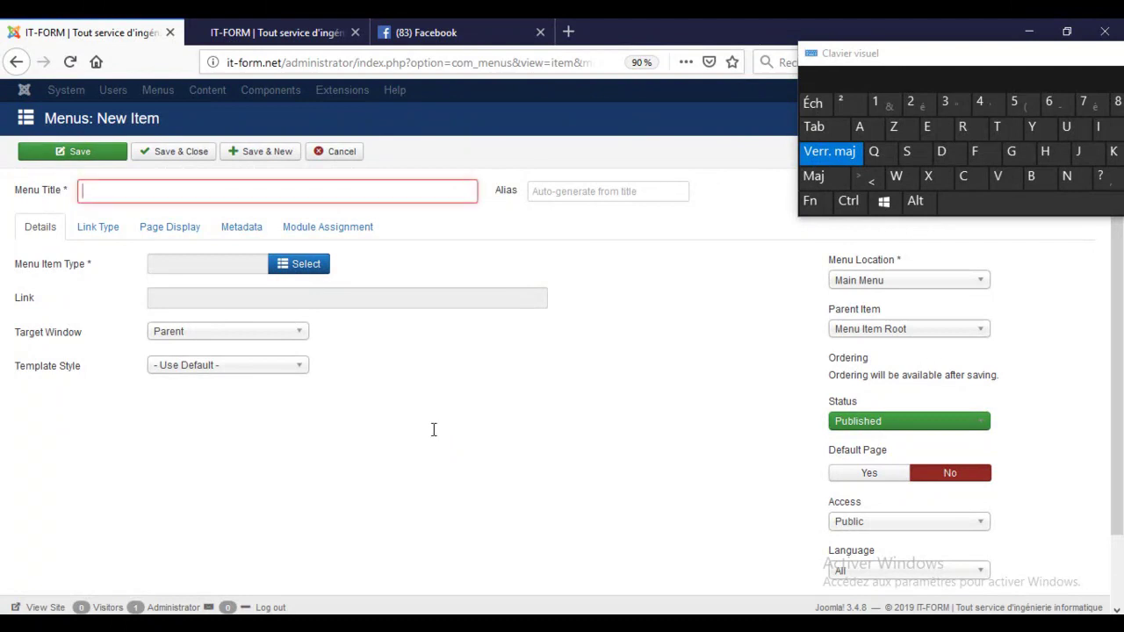
type("NOUVE")
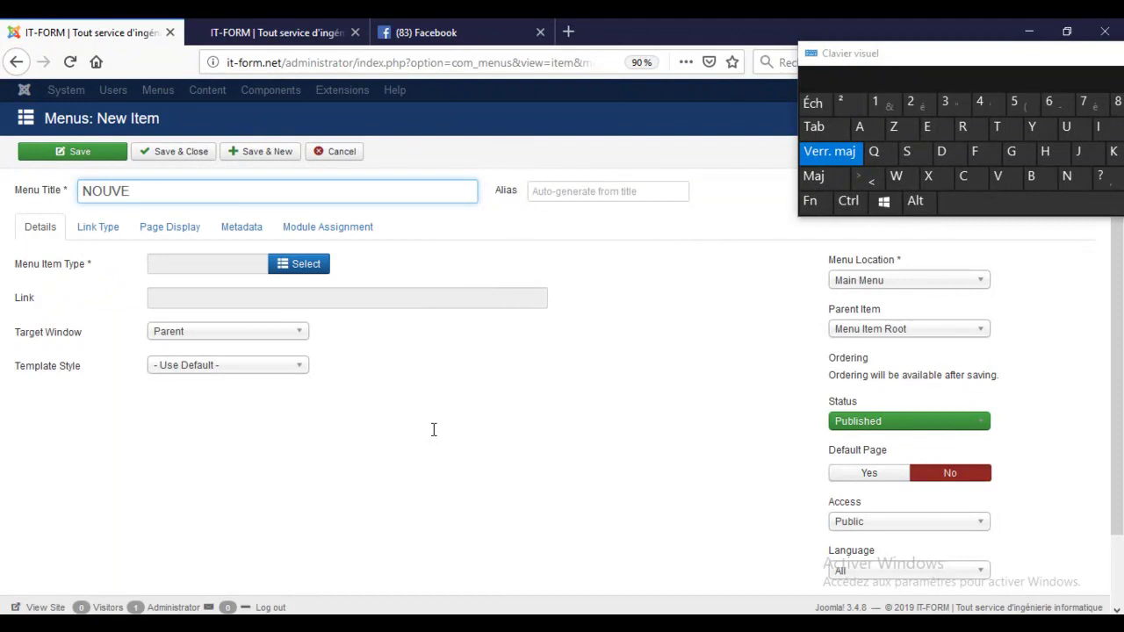
key("BackSpace")
- Set the new menu item's type to Single Article from the Articles group
left_click(299, 263)
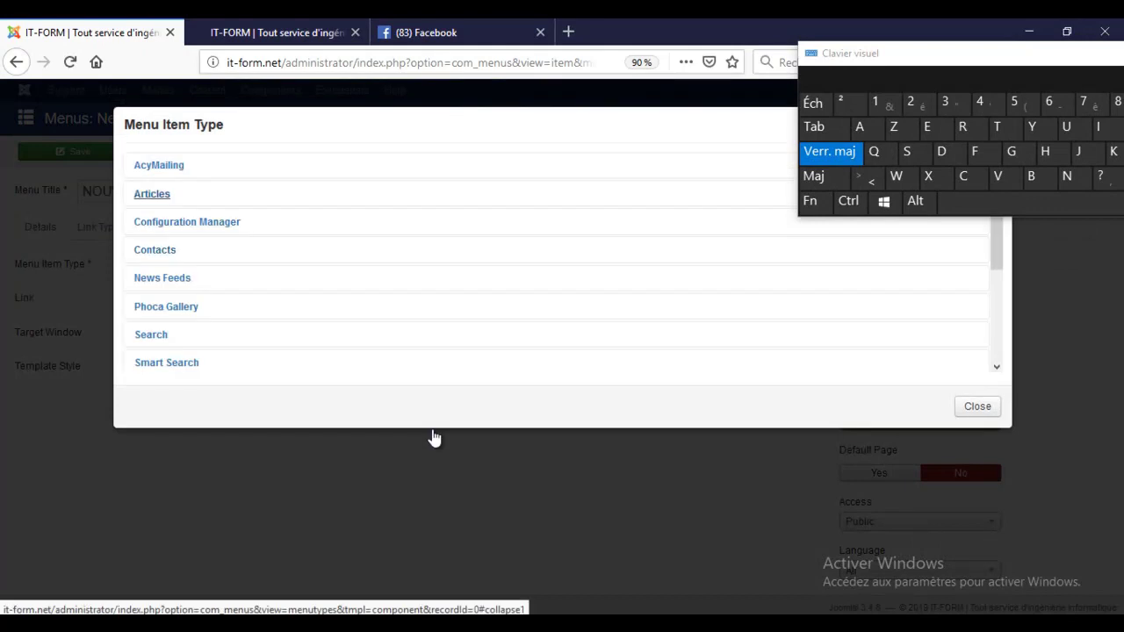
left_click(152, 193)
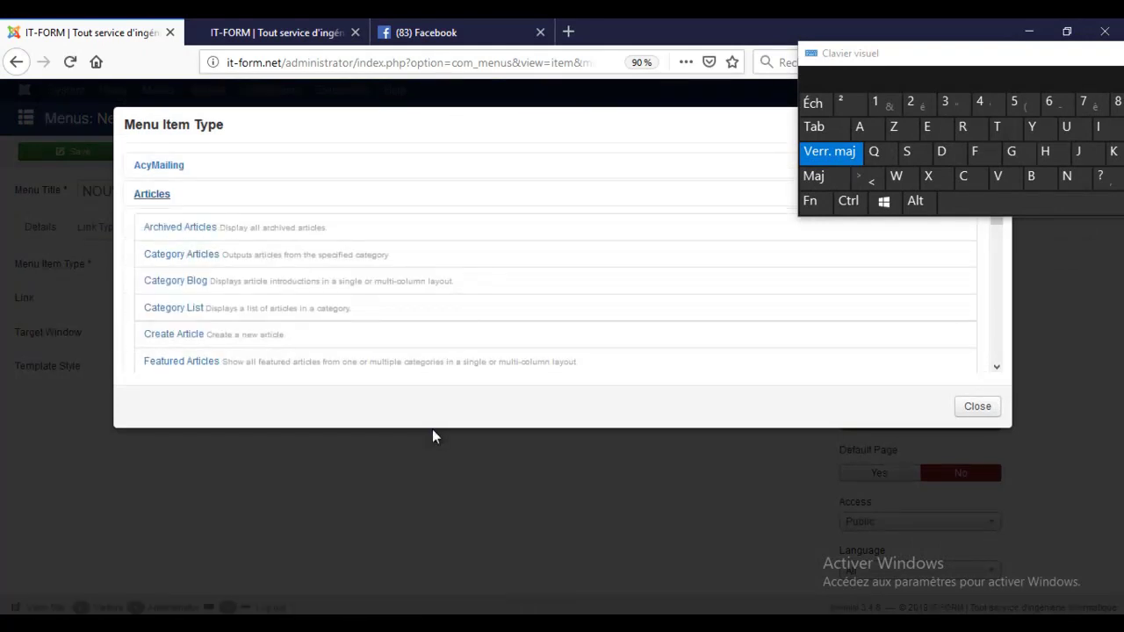
scroll(433, 437, "down", 3)
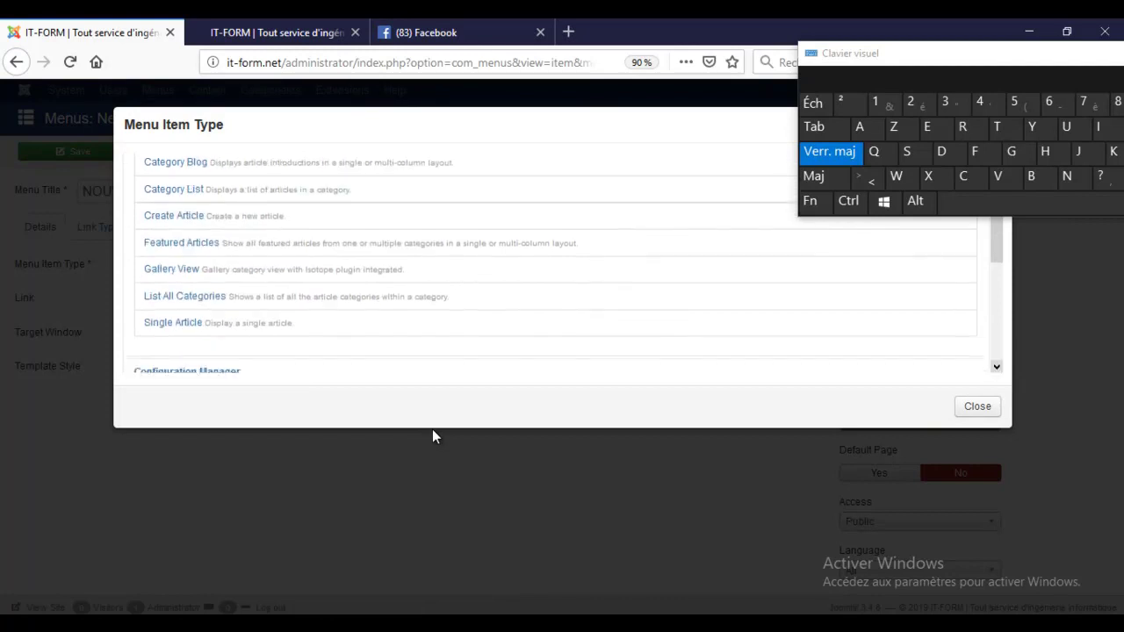
scroll(433, 437, "down", 1)
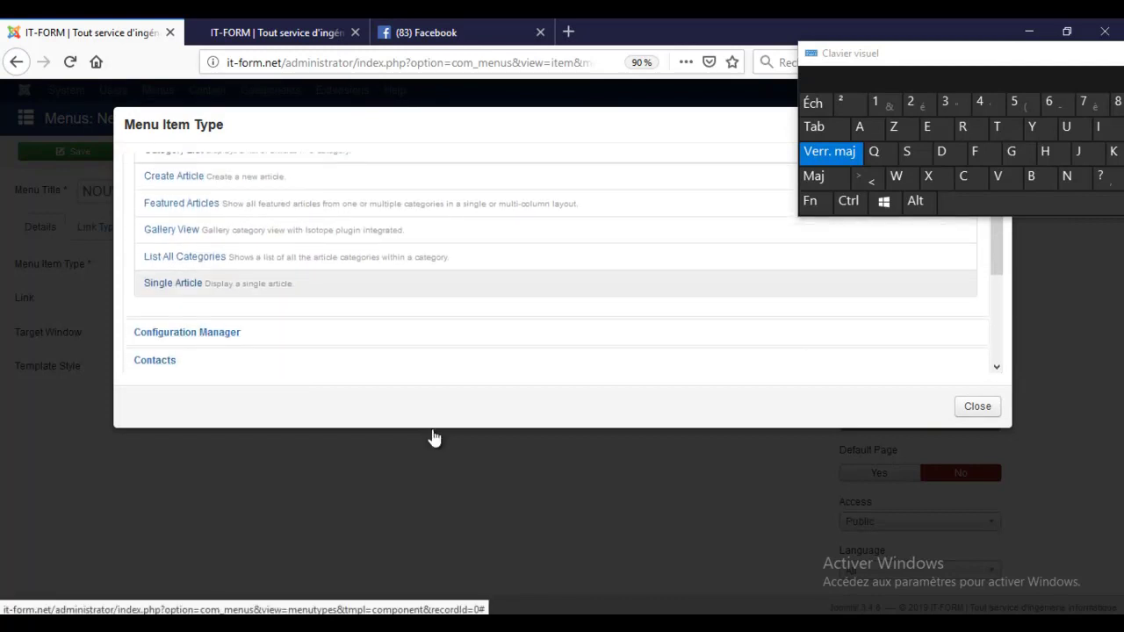
left_click(433, 436)
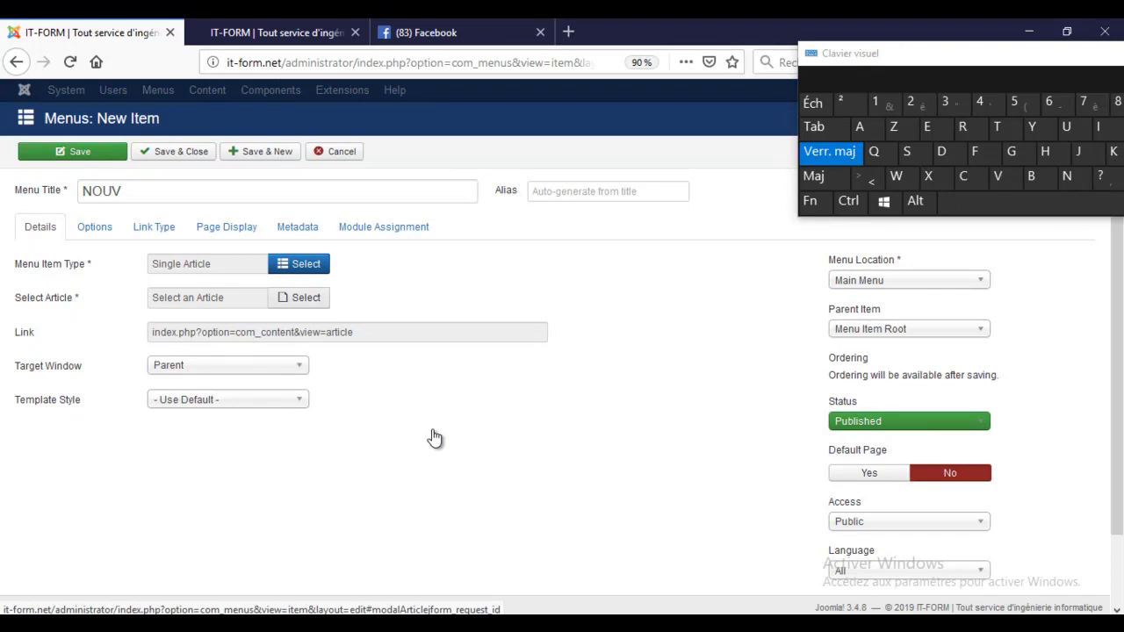
- Choose the Maintenance article as the one the NOUV menu item displays
left_click(306, 297)
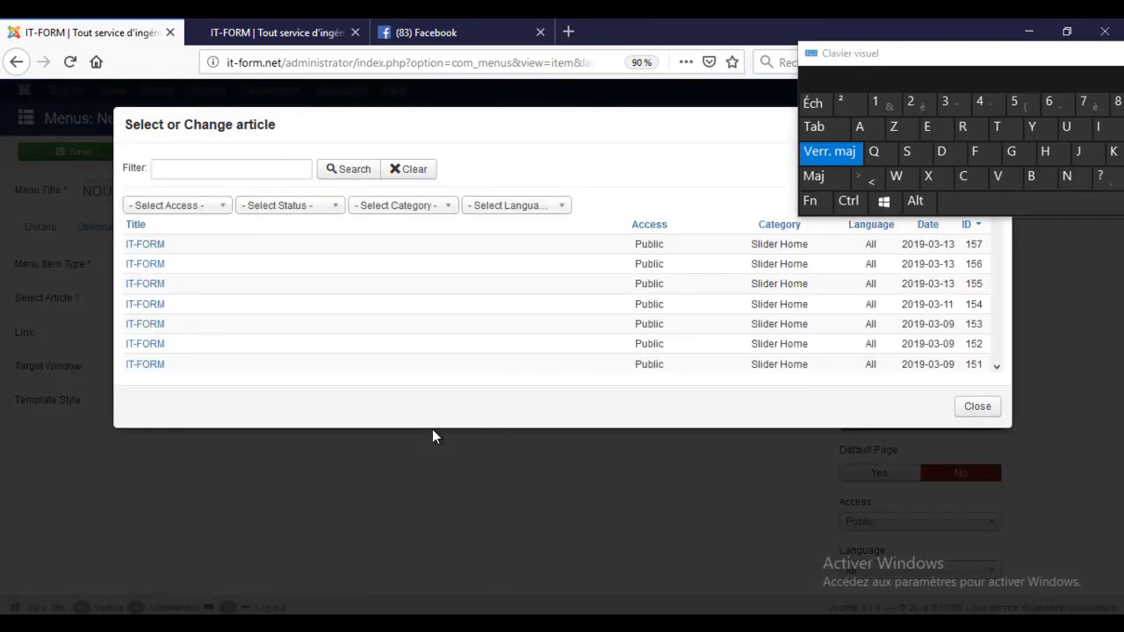
scroll(432, 437, "down", 10)
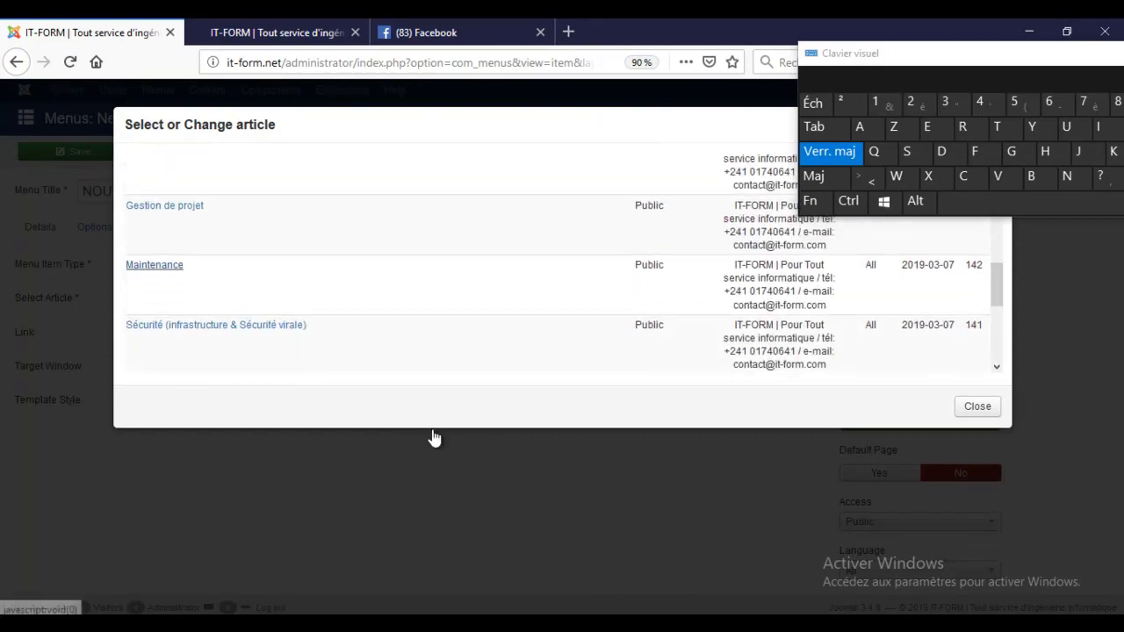
left_click(434, 437)
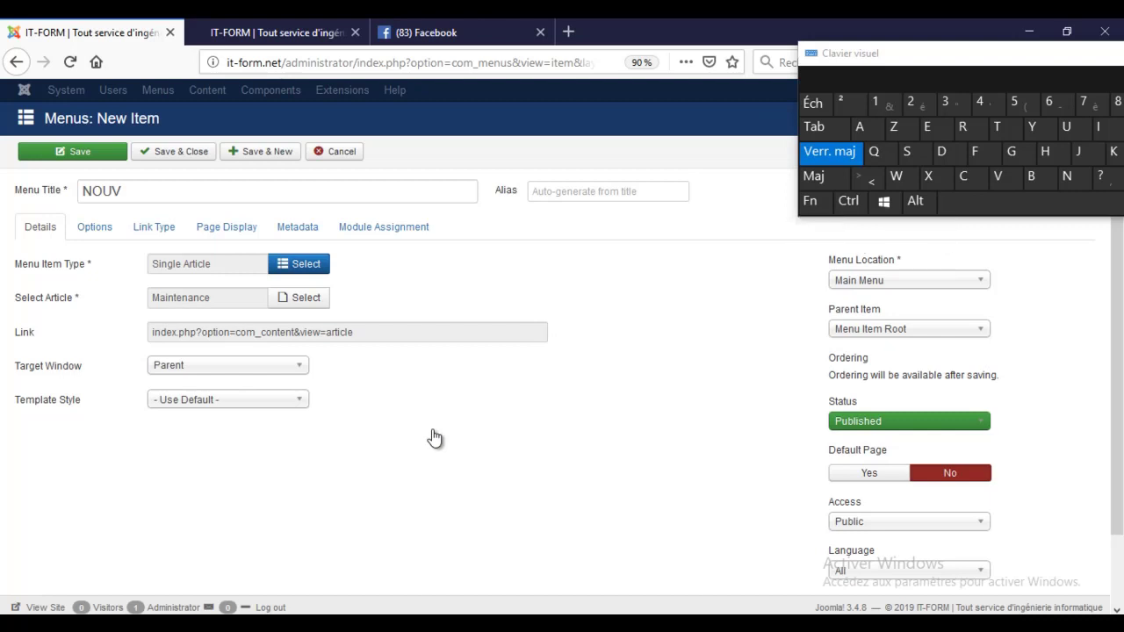
- Review the menu location and parent item choices, keep Menu Item Root as the parent, and save and close the NOUV item
key("alt+Down")
key("Return")
key("Tab")
key("alt+Down")
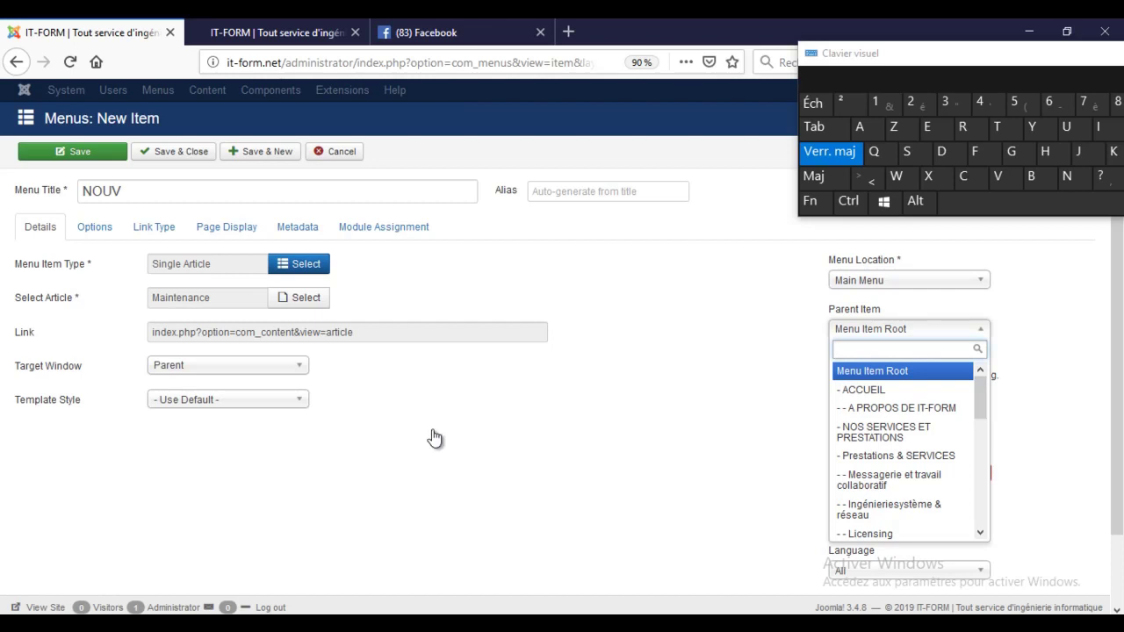
key("Down")
key("Down")
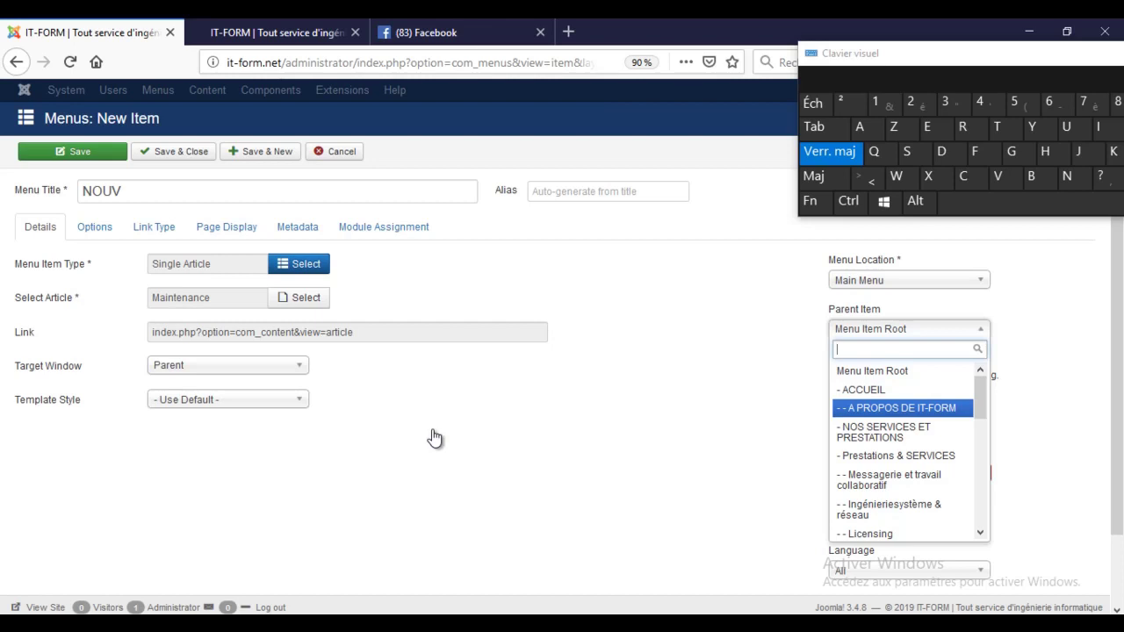
key("Up")
key("Up")
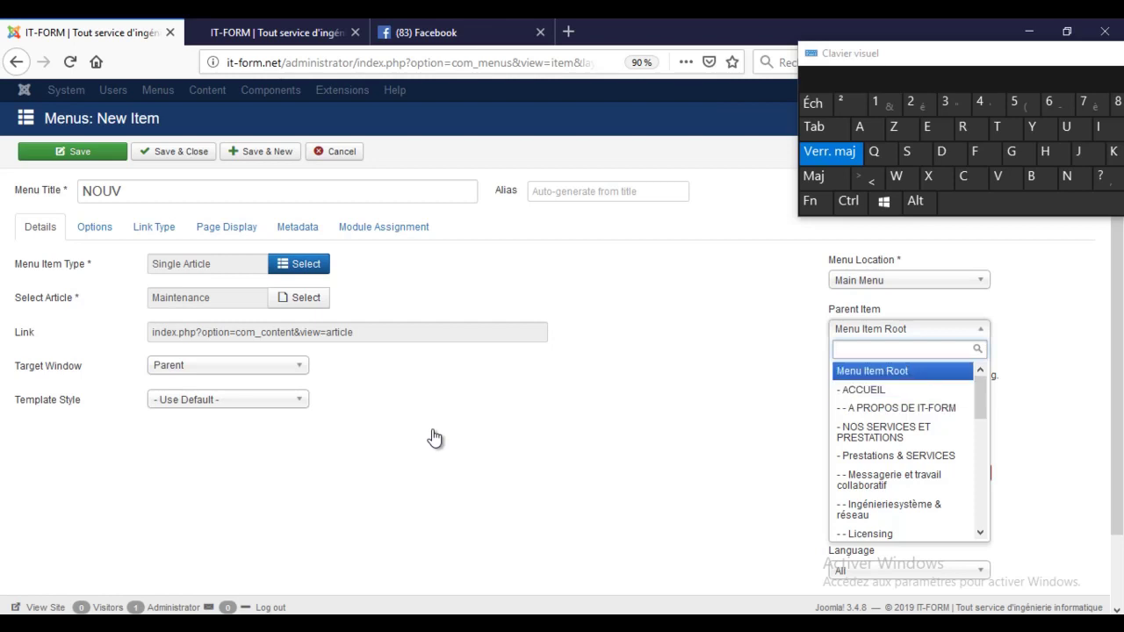
left_click(433, 433)
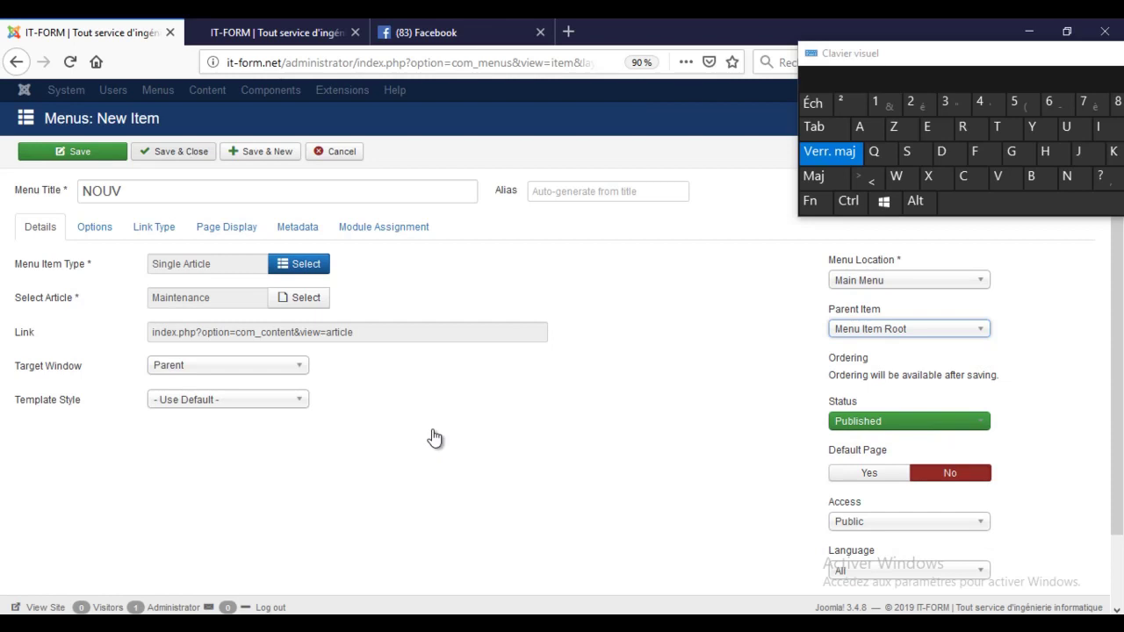
left_click(174, 152)
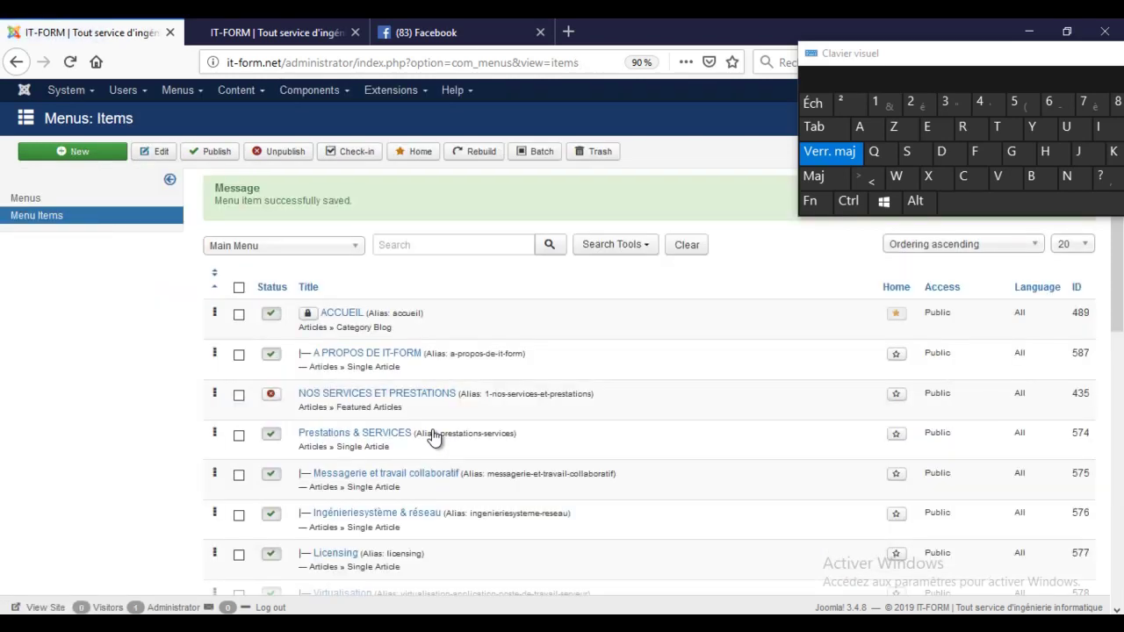
- Reload the public site and view the page of the nouv menu entry, then return to the administration
key("ctrl+Tab")
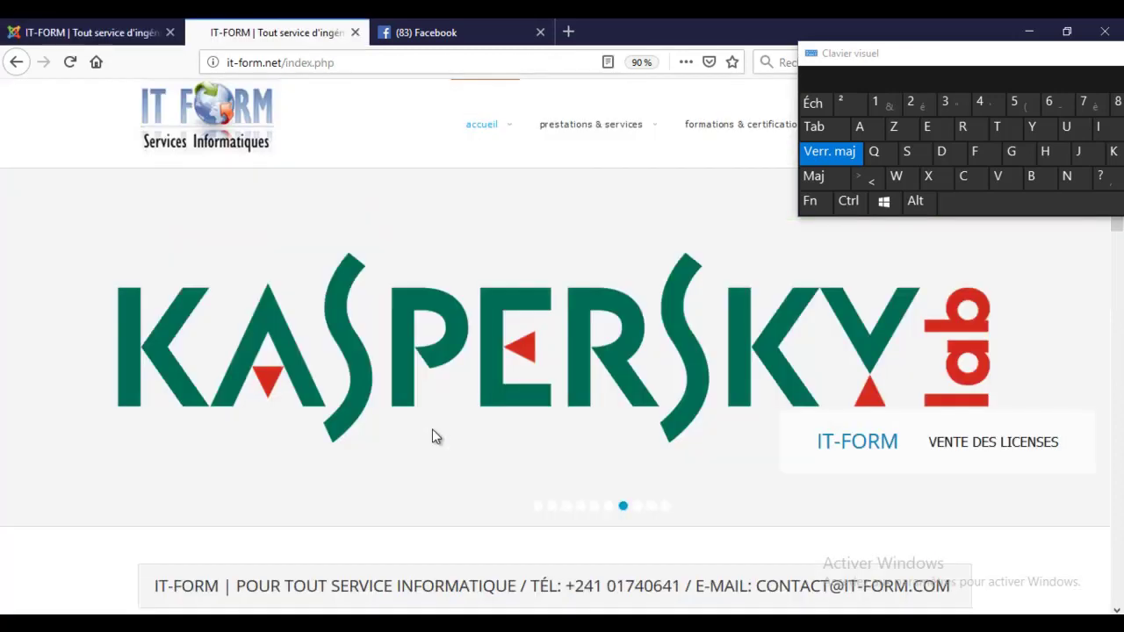
key("F5")
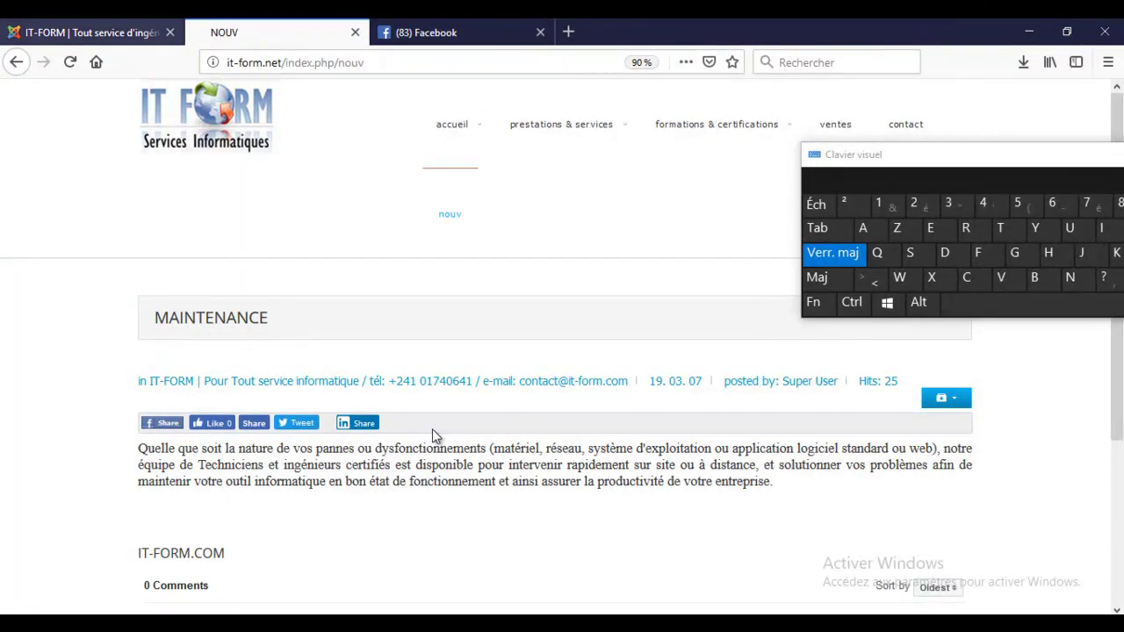
key("ctrl+shift+Tab")
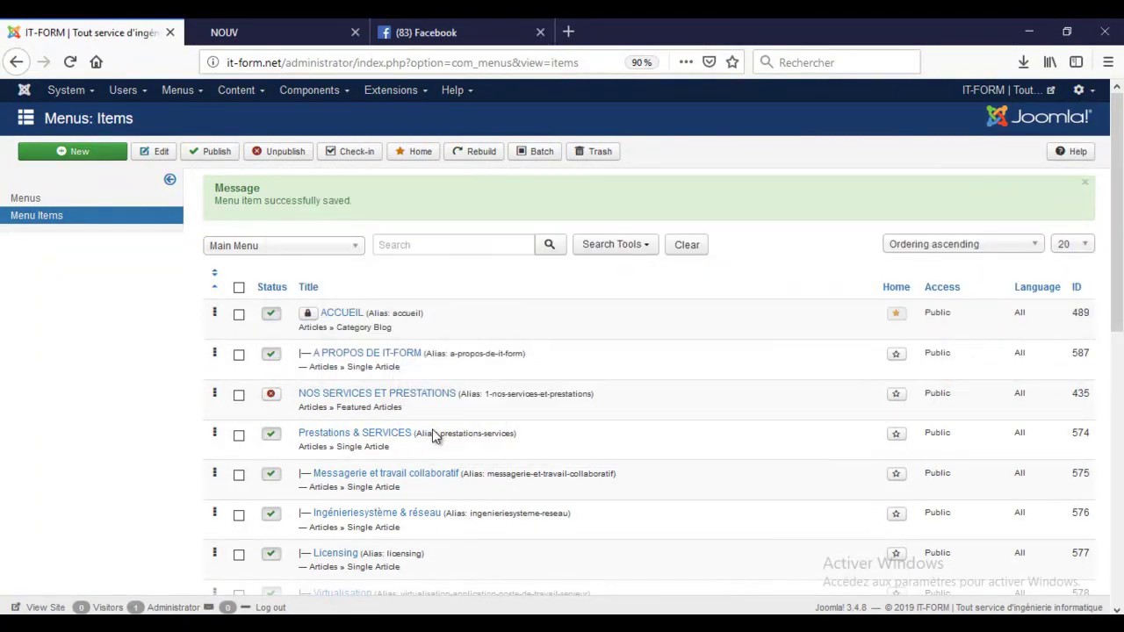
- Unpublish the NOUV menu item on the second page of the Main Menu items list
scroll(433, 437, "down", 10)
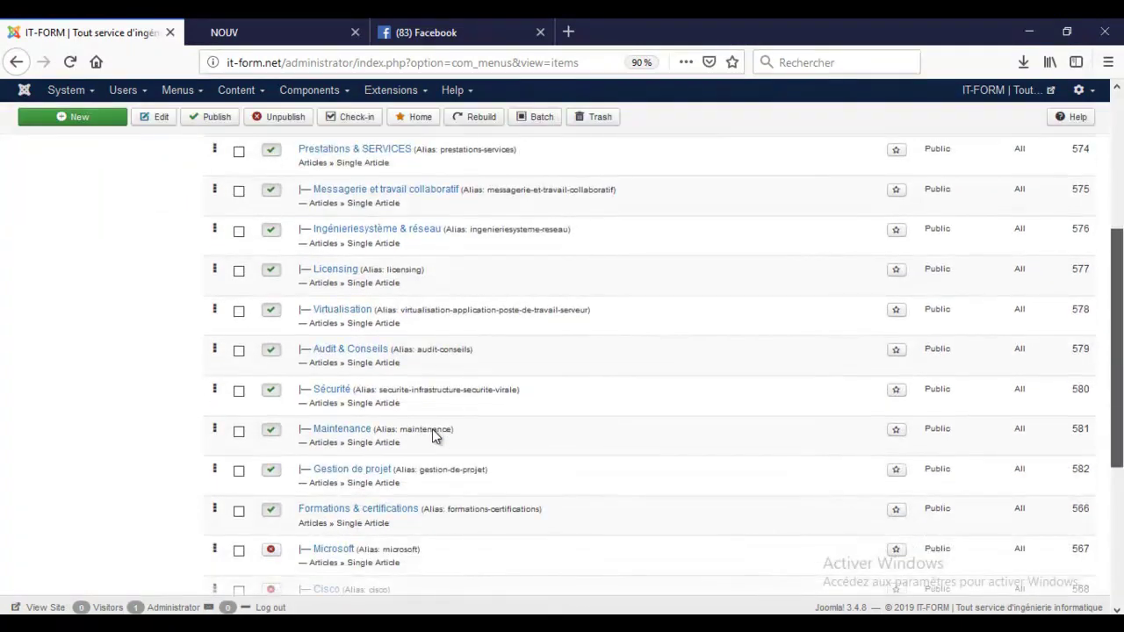
scroll(433, 436, "down", 3)
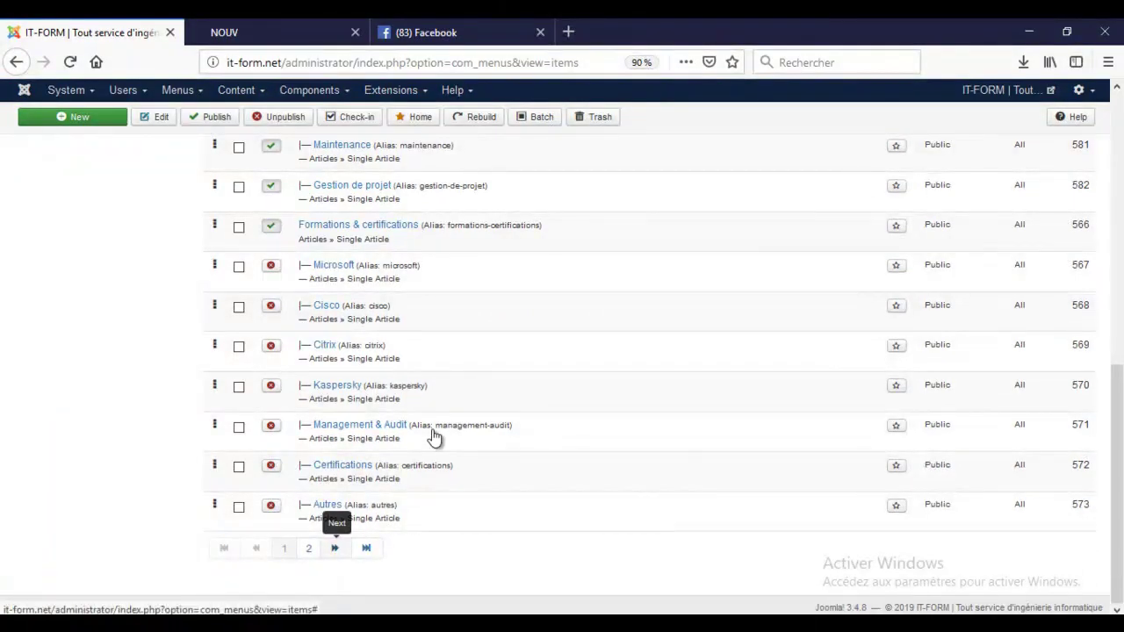
left_click(335, 548)
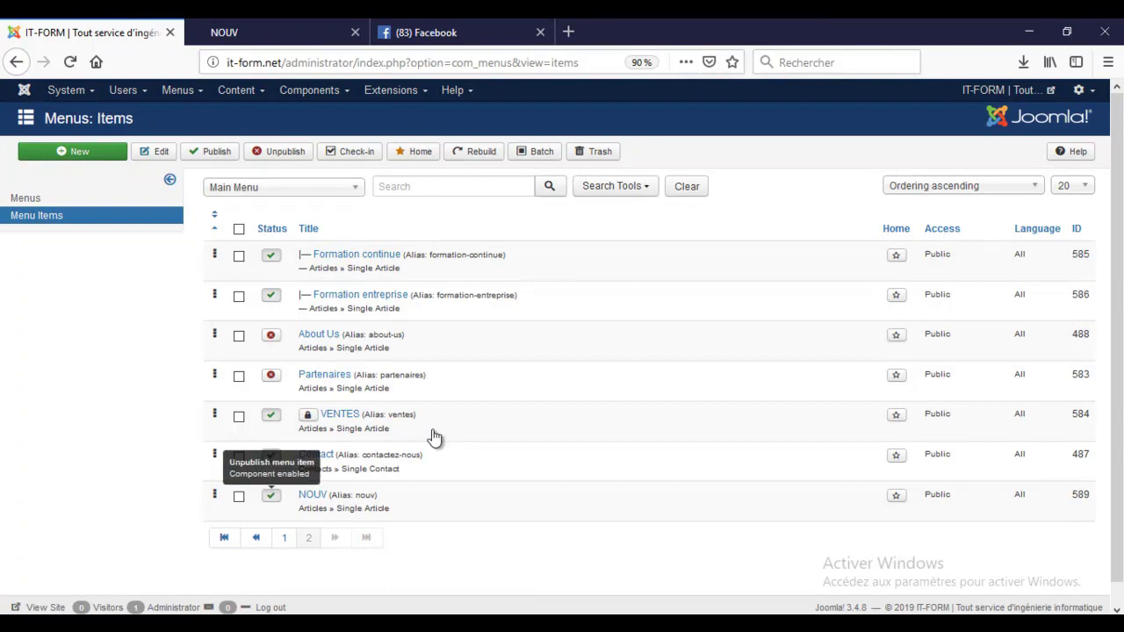
left_click(271, 495)
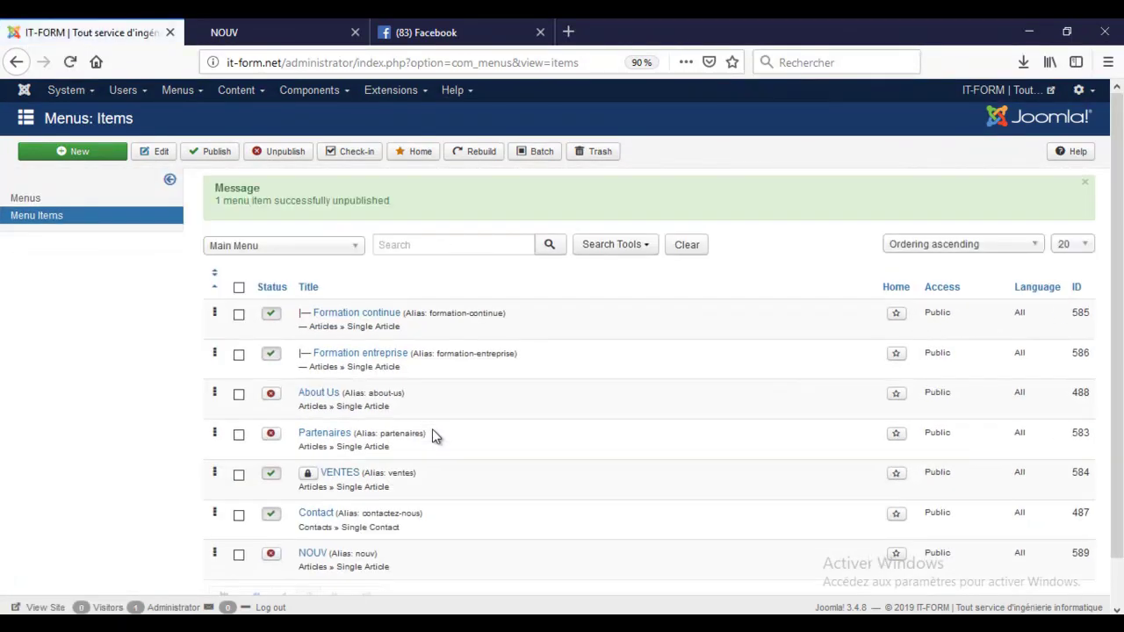
scroll(432, 437, "down", 1)
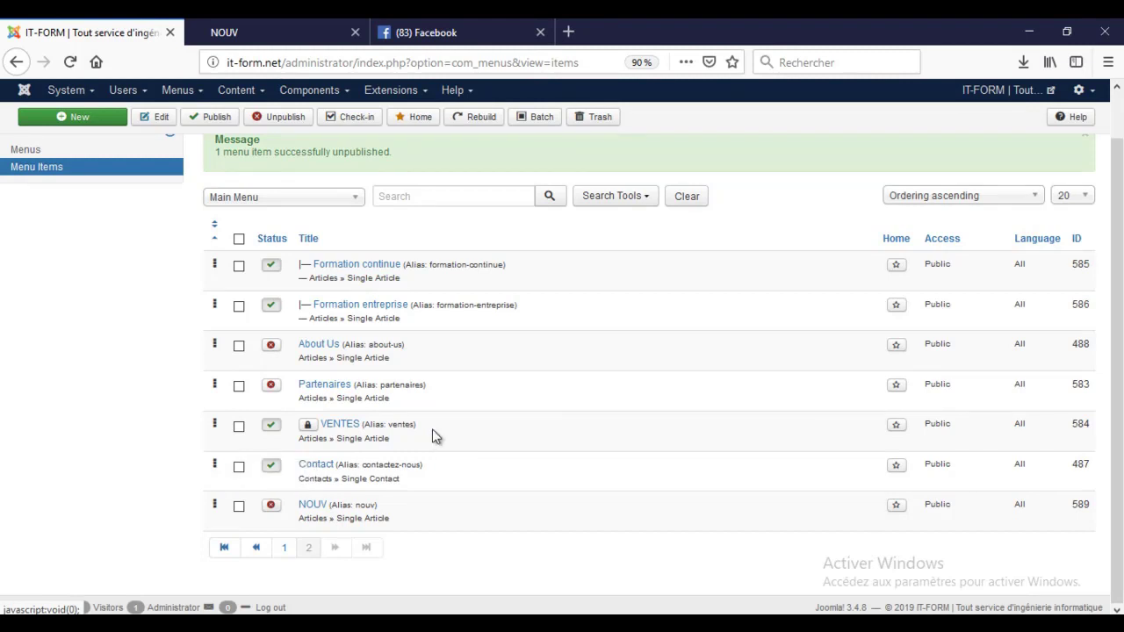
- Reload the public nouv page, go back to the site's home page, and return to the administration
scroll(434, 435, "up", 1)
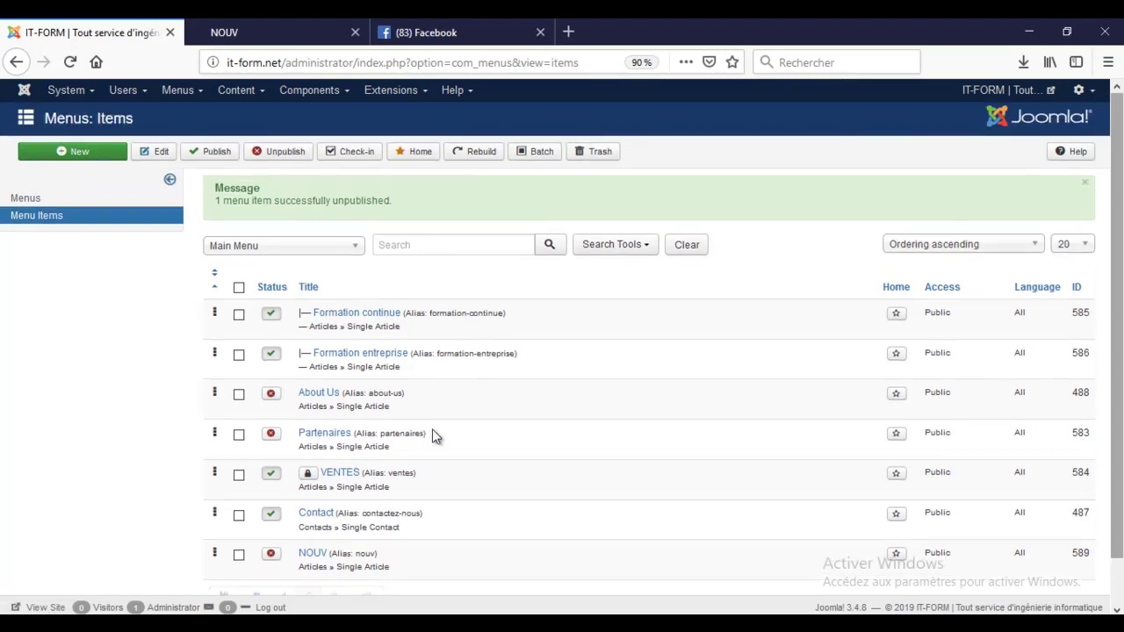
key("ctrl+Tab")
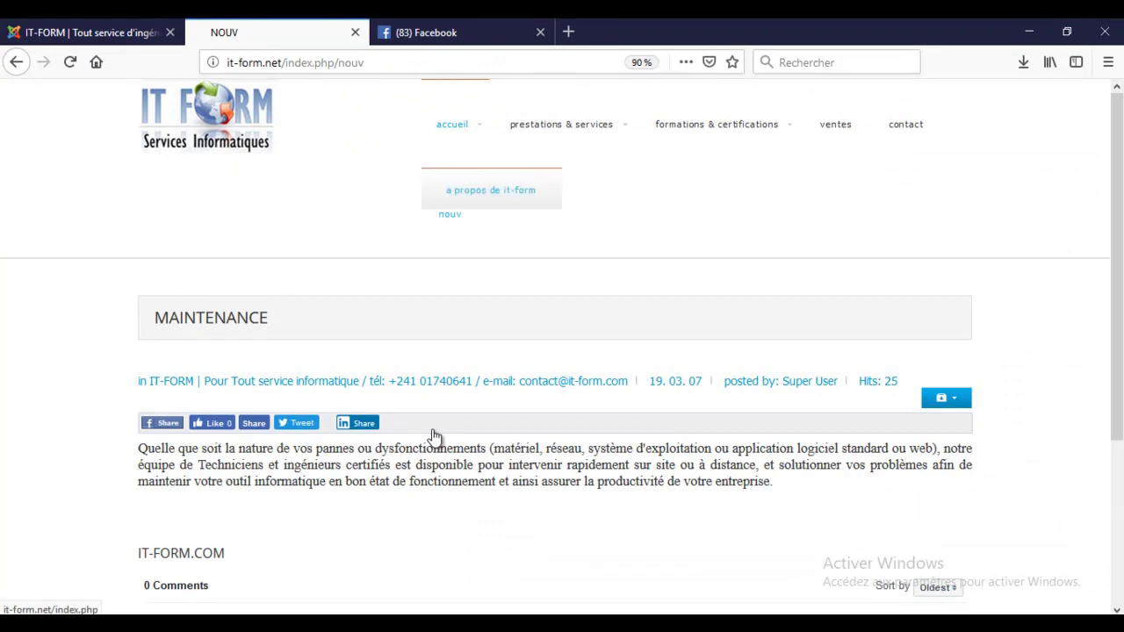
key("F5")
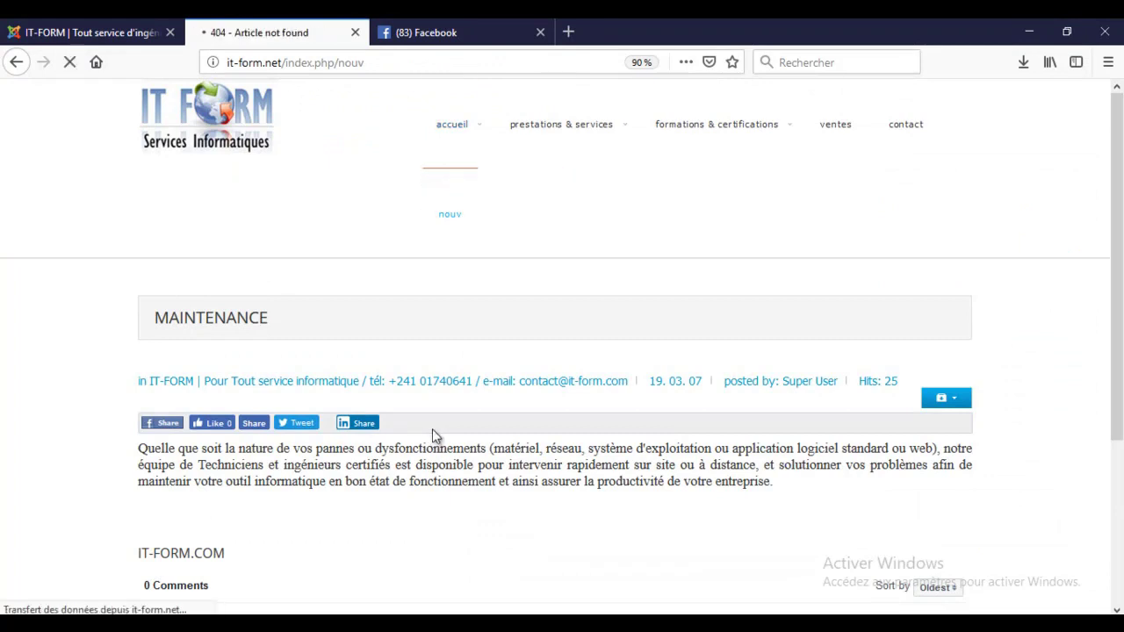
key("alt+Left")
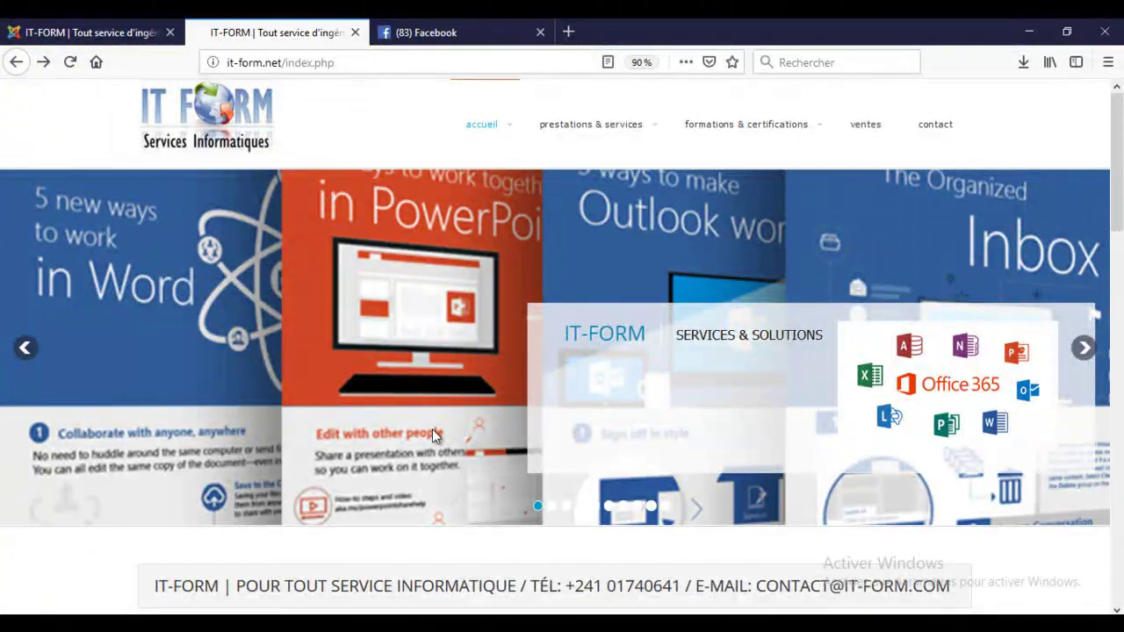
key("ctrl+shift+Tab")
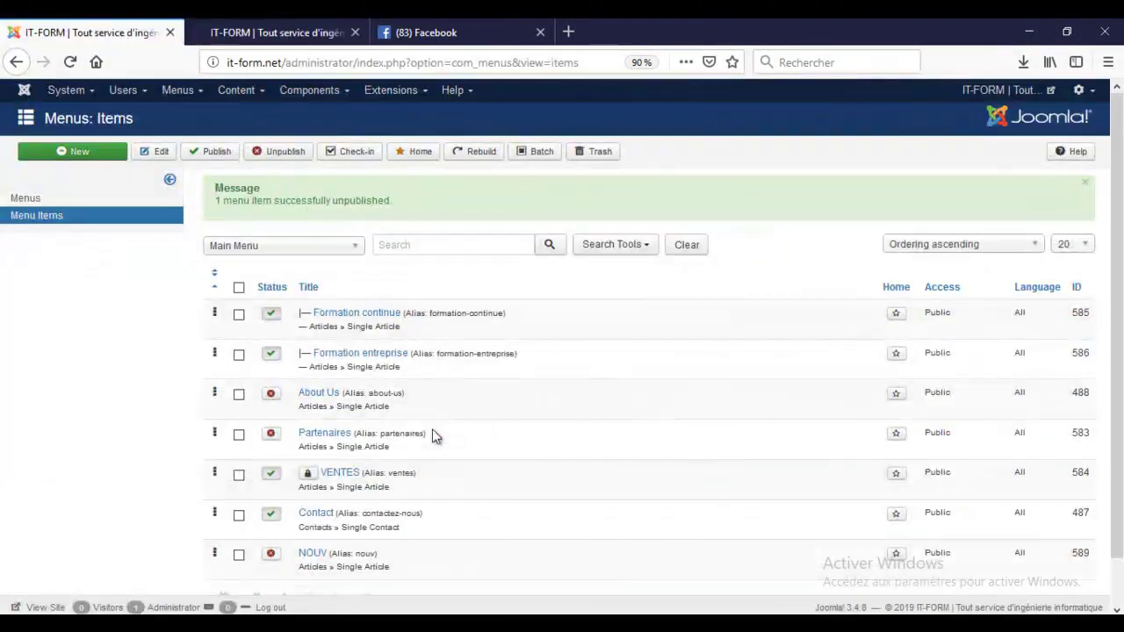
- Open the list of articles in the administration and look through its entries
key("Down")
key("Down")
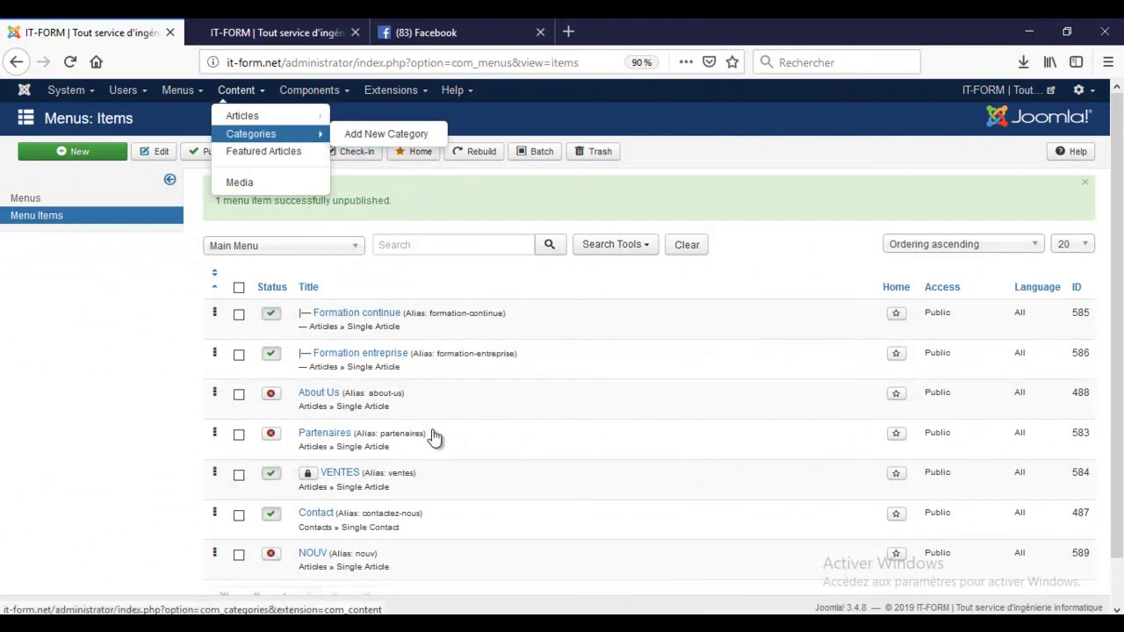
key("Up")
key("Return")
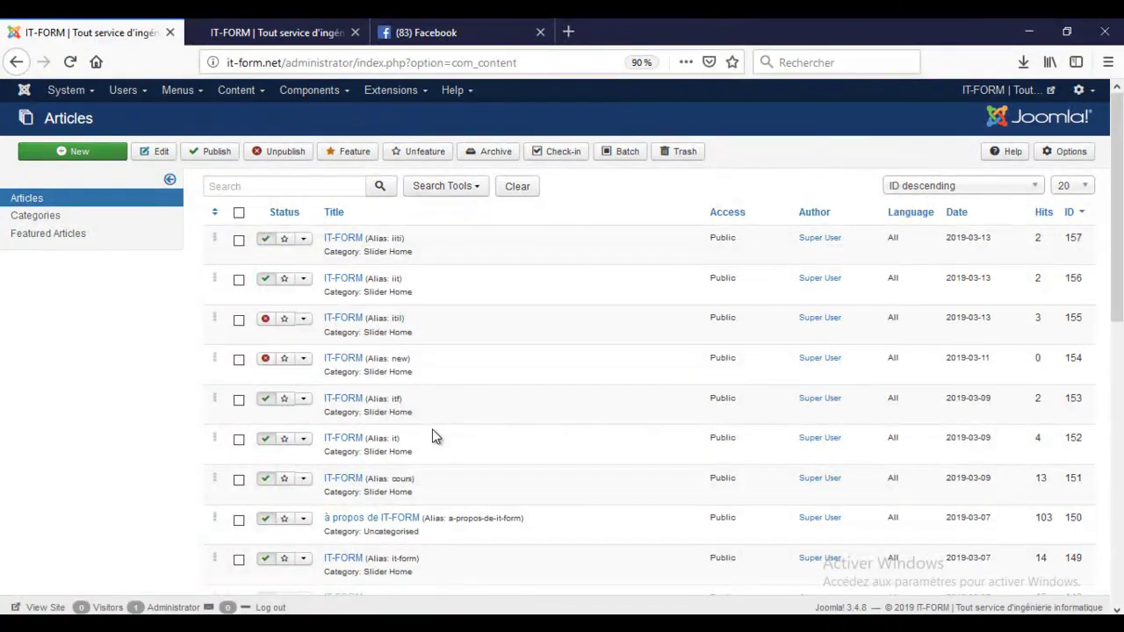
scroll(435, 437, "down", 5)
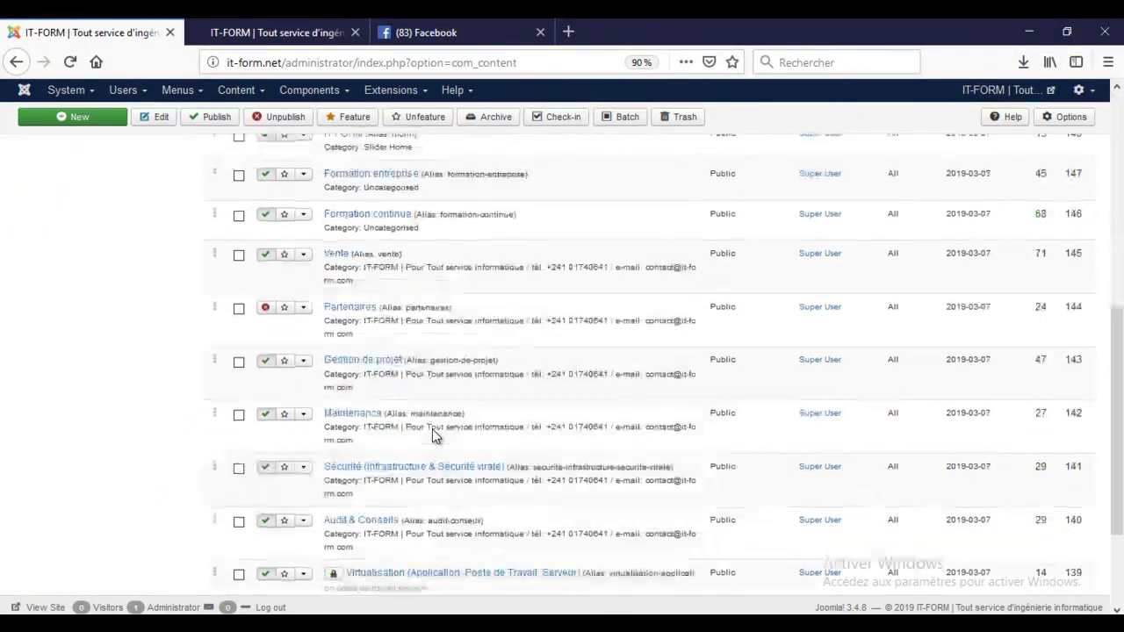
scroll(434, 436, "down", 2)
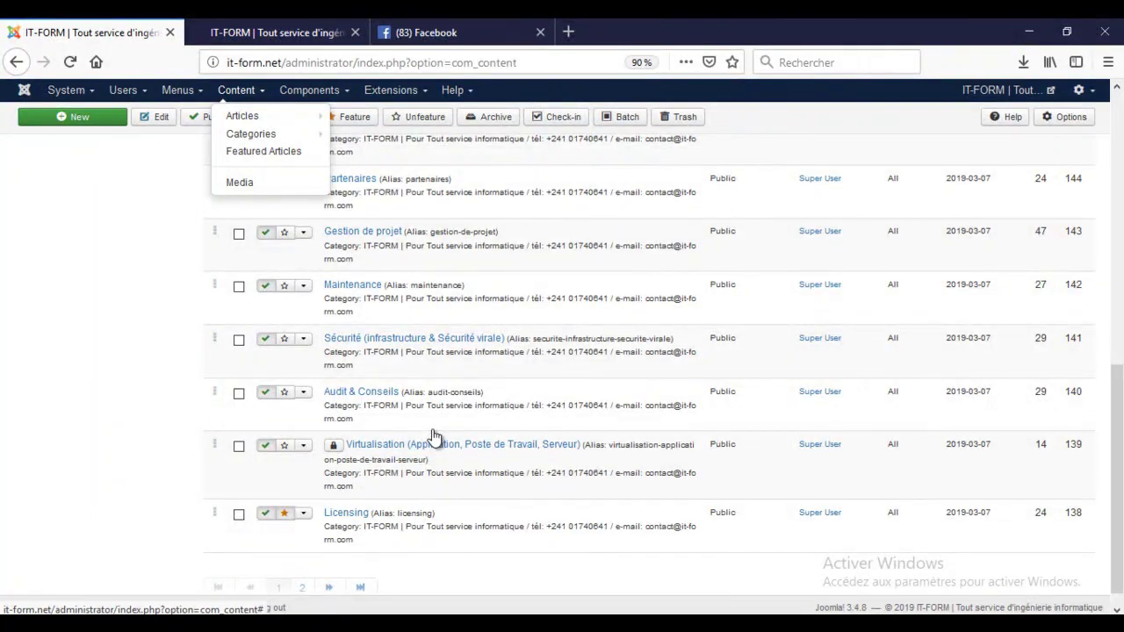
- Open the list of article categories and view the formations & certifications submenu on the public site
key("Down")
key("Down")
key("Return")
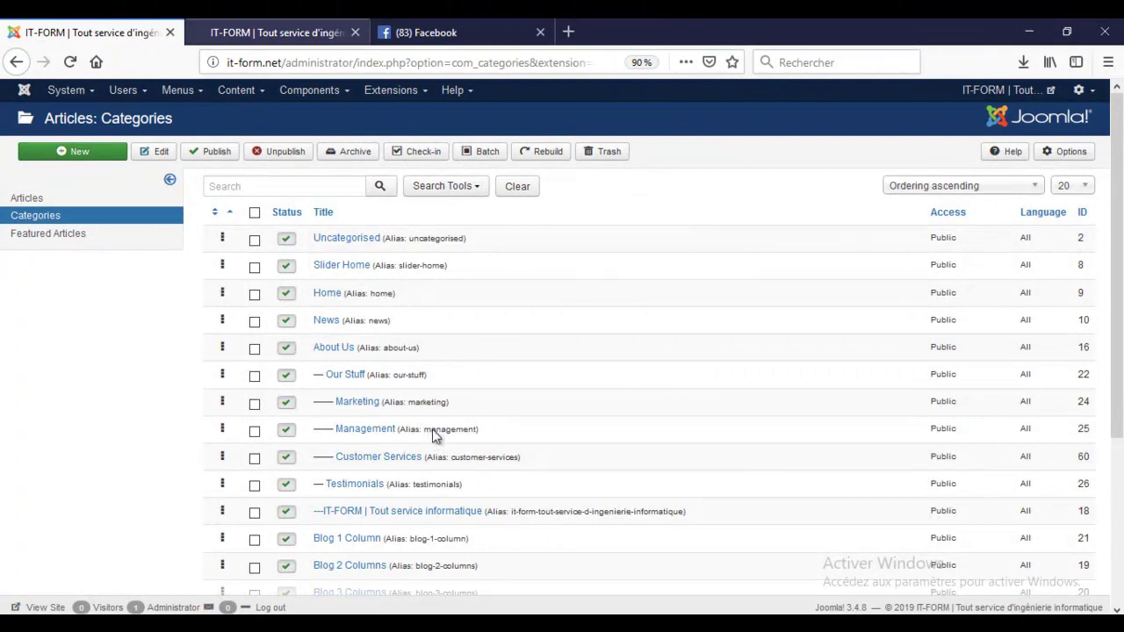
key("ctrl+Tab")
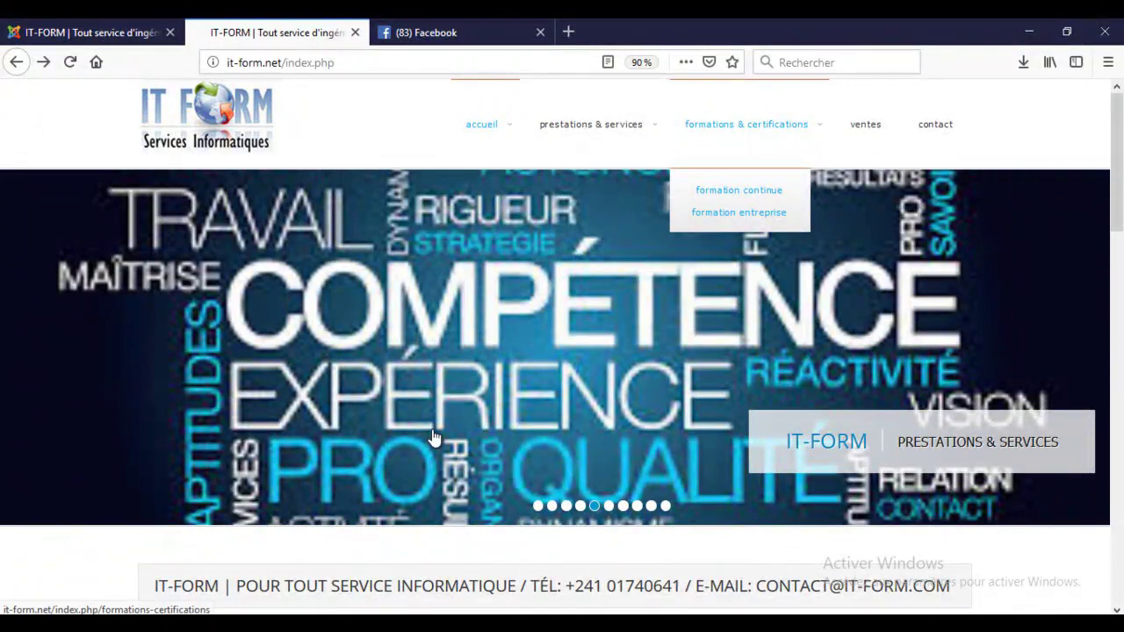
key("ctrl+Page_Up")
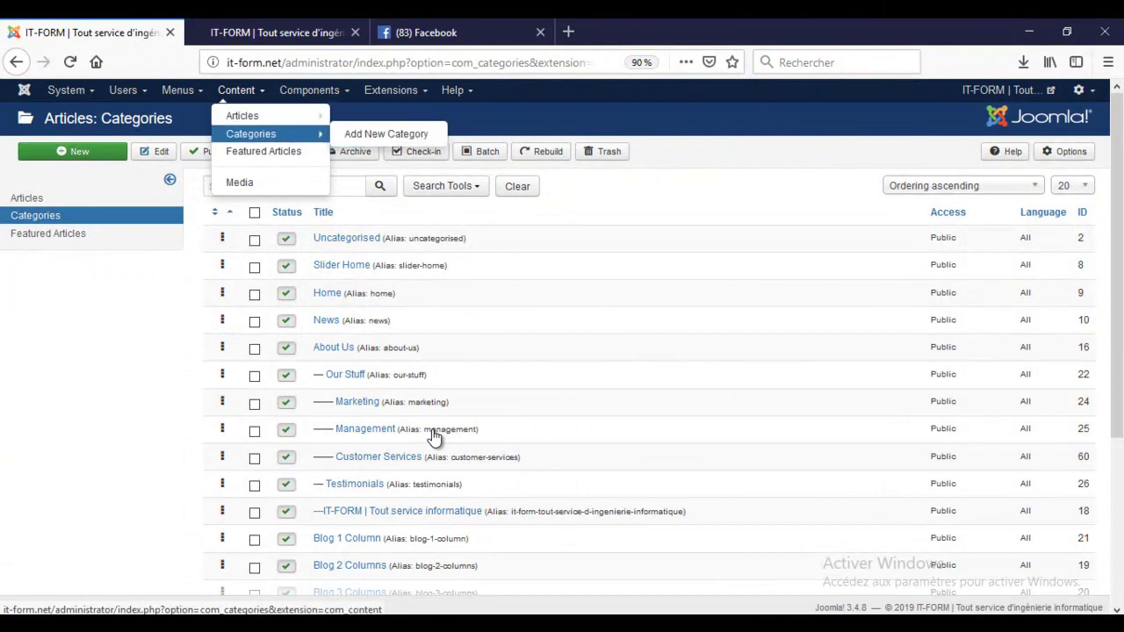
- Open the form for adding an article category, compare it with the public site's formations & certifications menu, and cancel the form
key("Return")
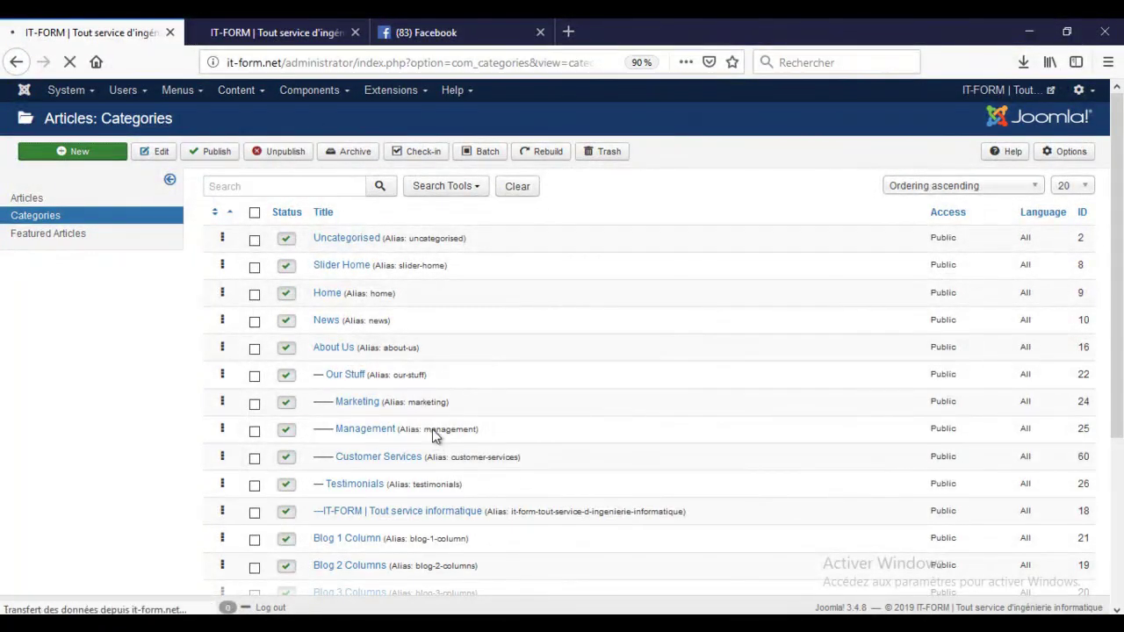
key("ctrl+Tab")
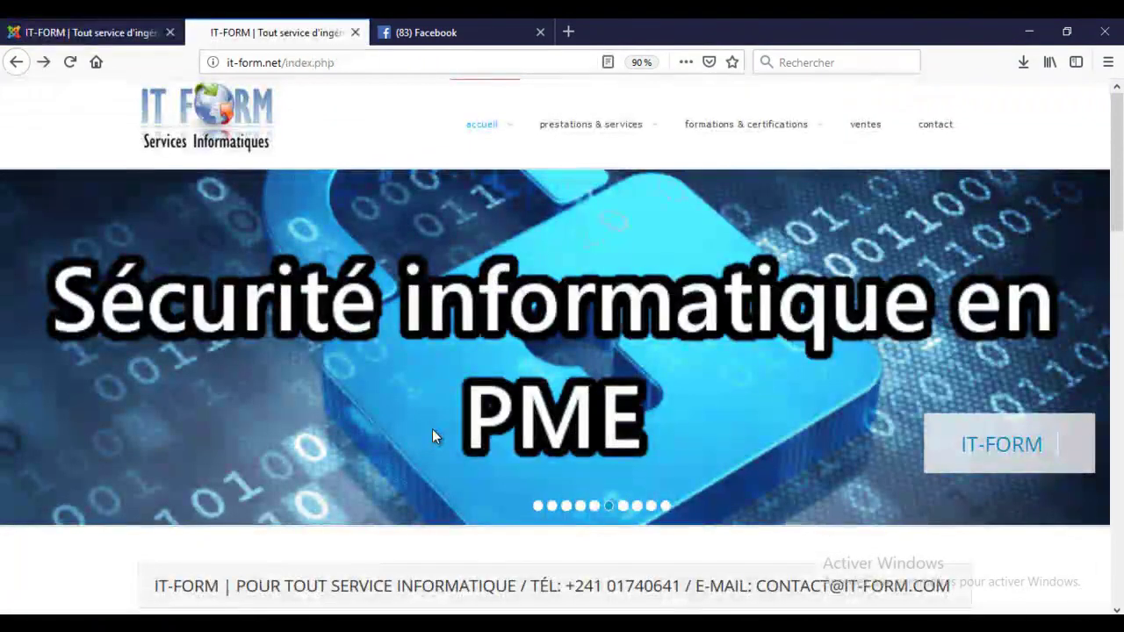
key("Tab")
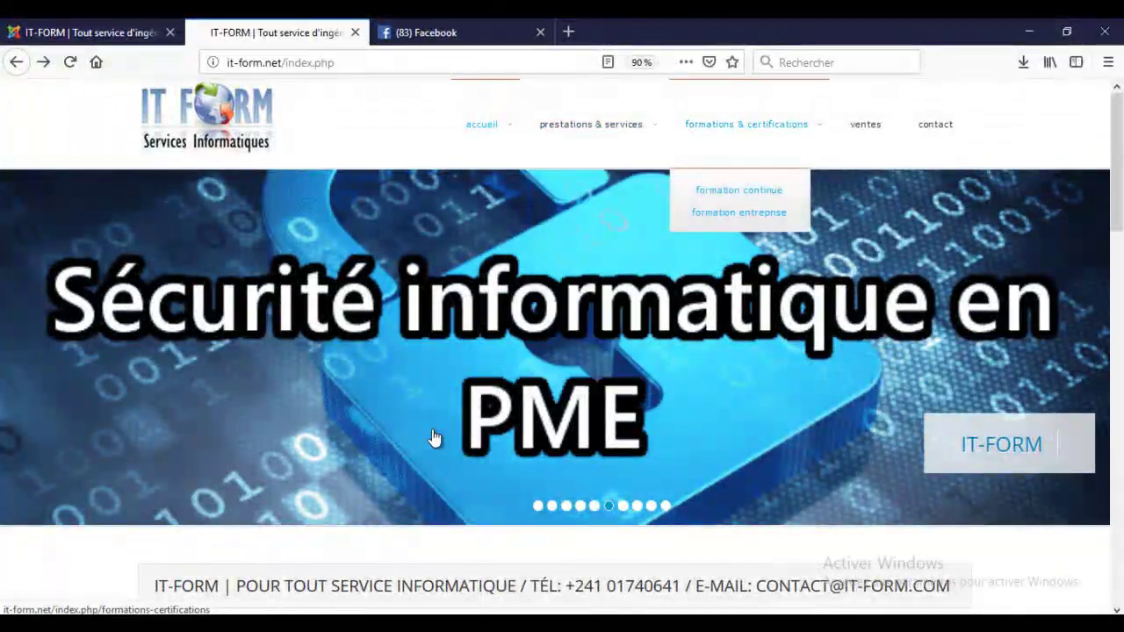
key("ctrl+shift+Tab")
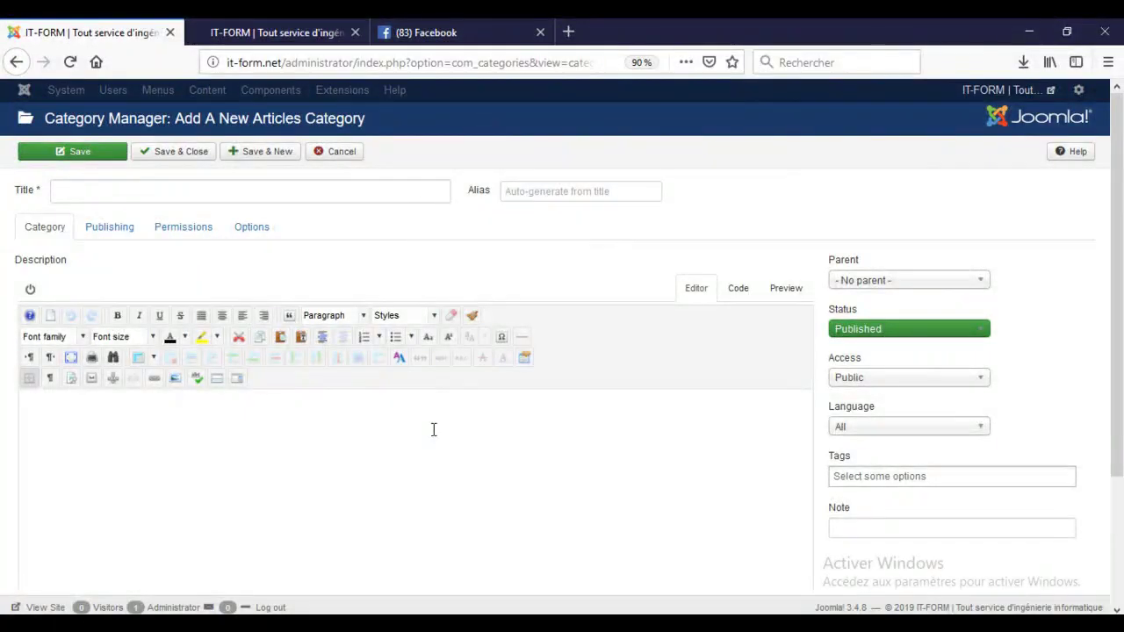
key("Return")
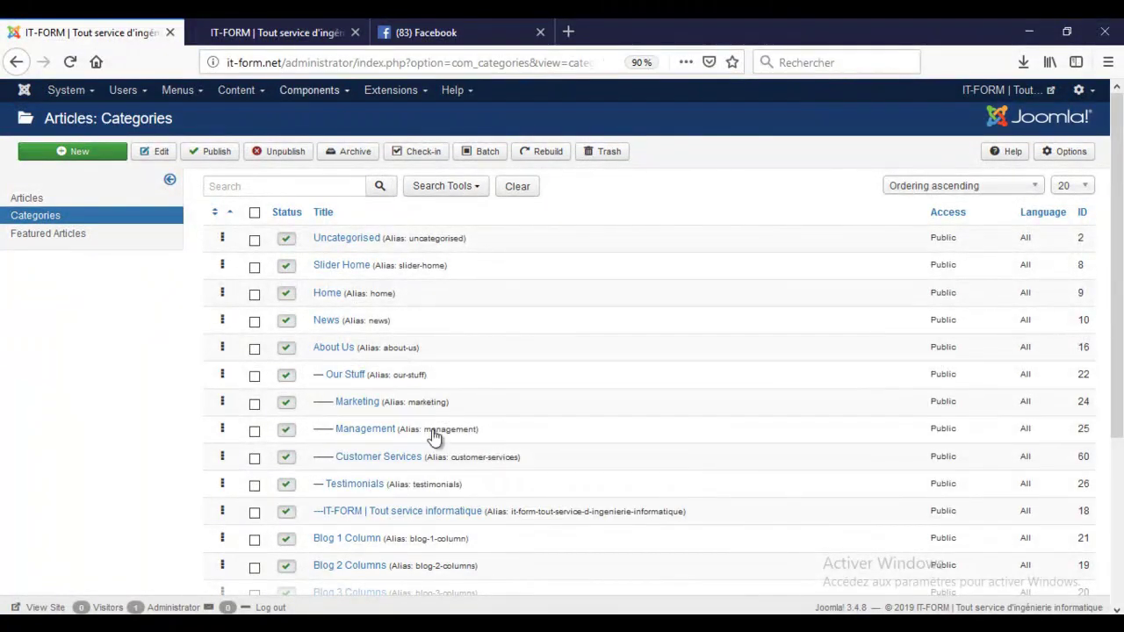
- View the public home page again and review the entries in the article categories list
key("ctrl+Tab")
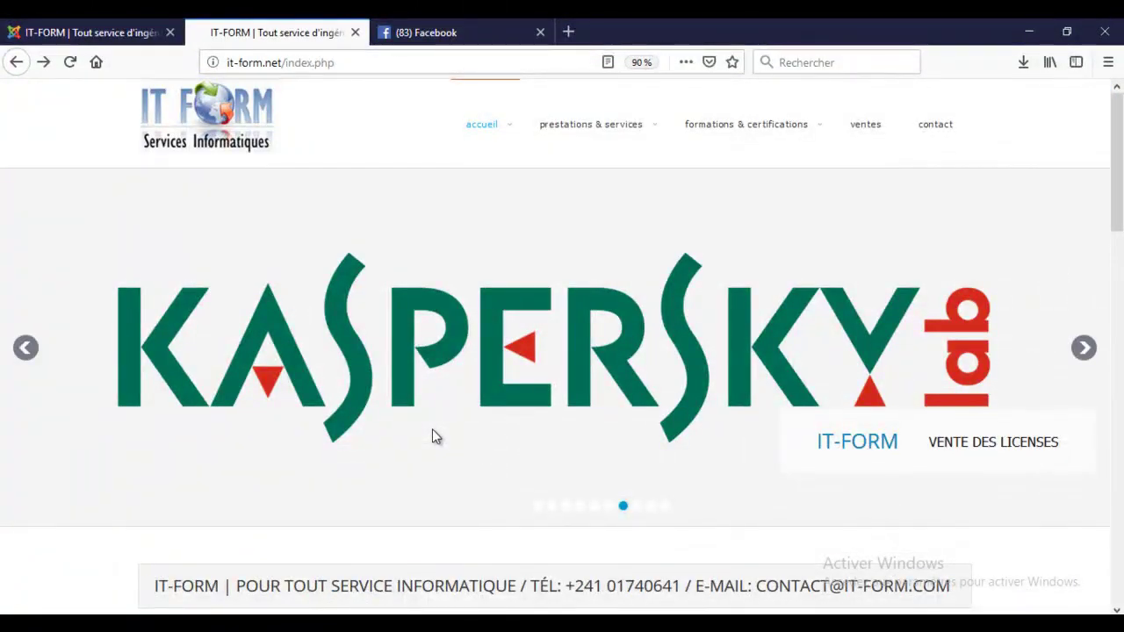
key("ctrl+shift+Tab")
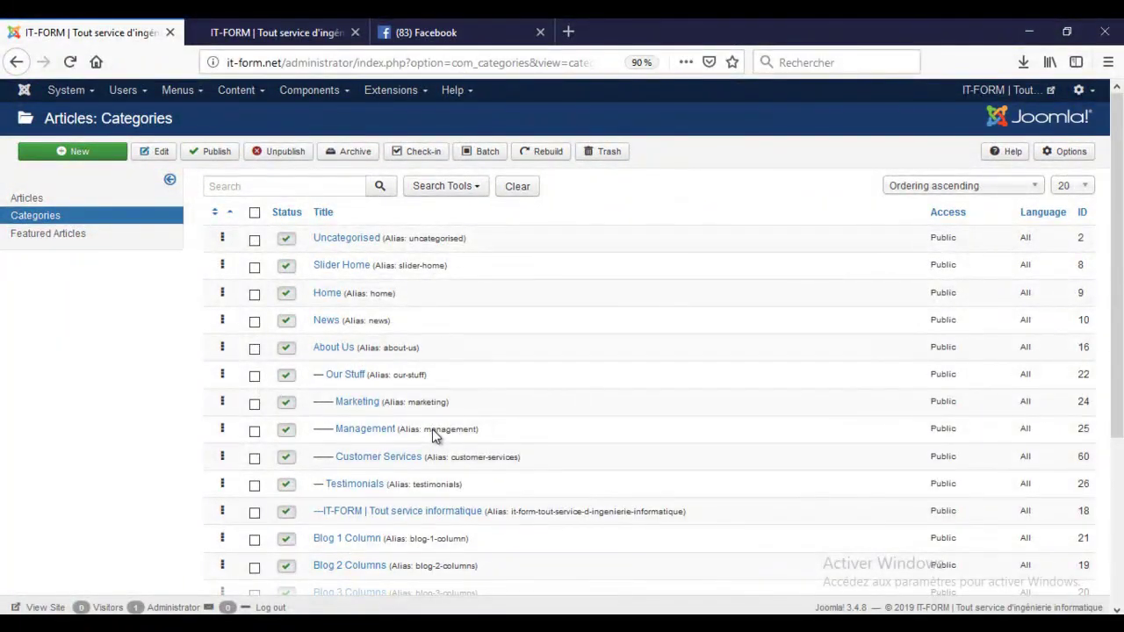
scroll(435, 436, "down", 5)
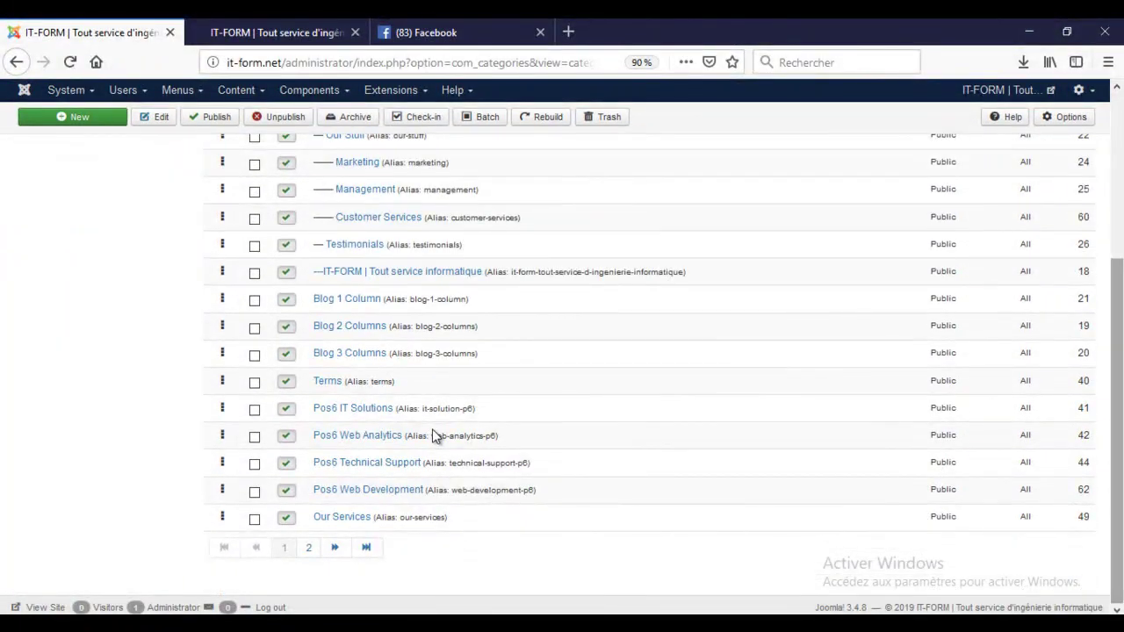
scroll(435, 436, "up", 3)
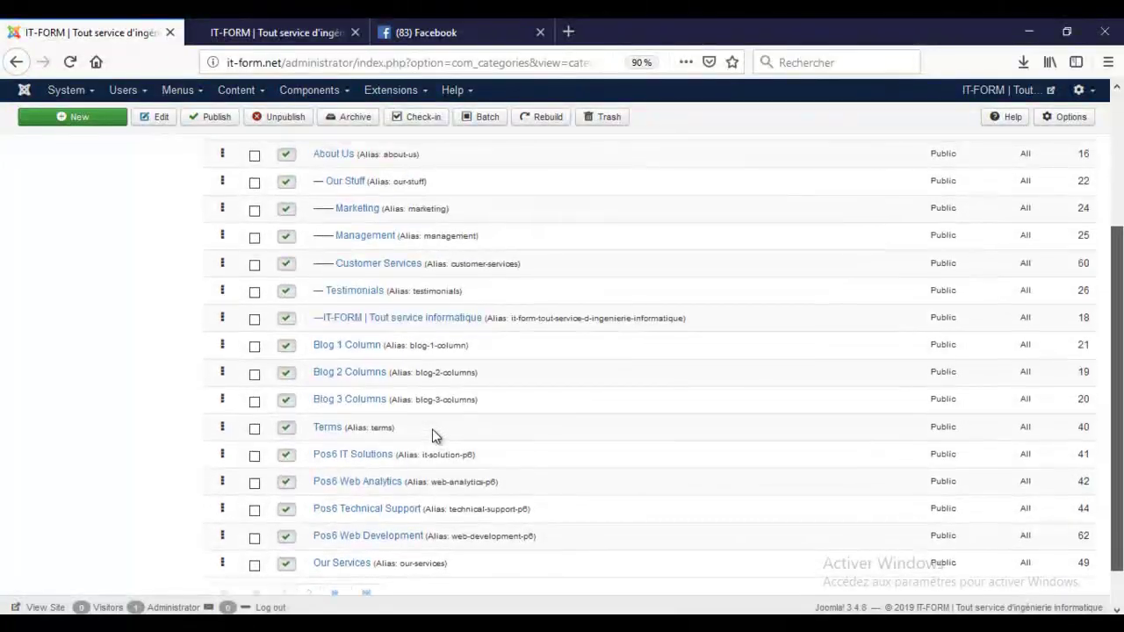
scroll(435, 437, "up", 3)
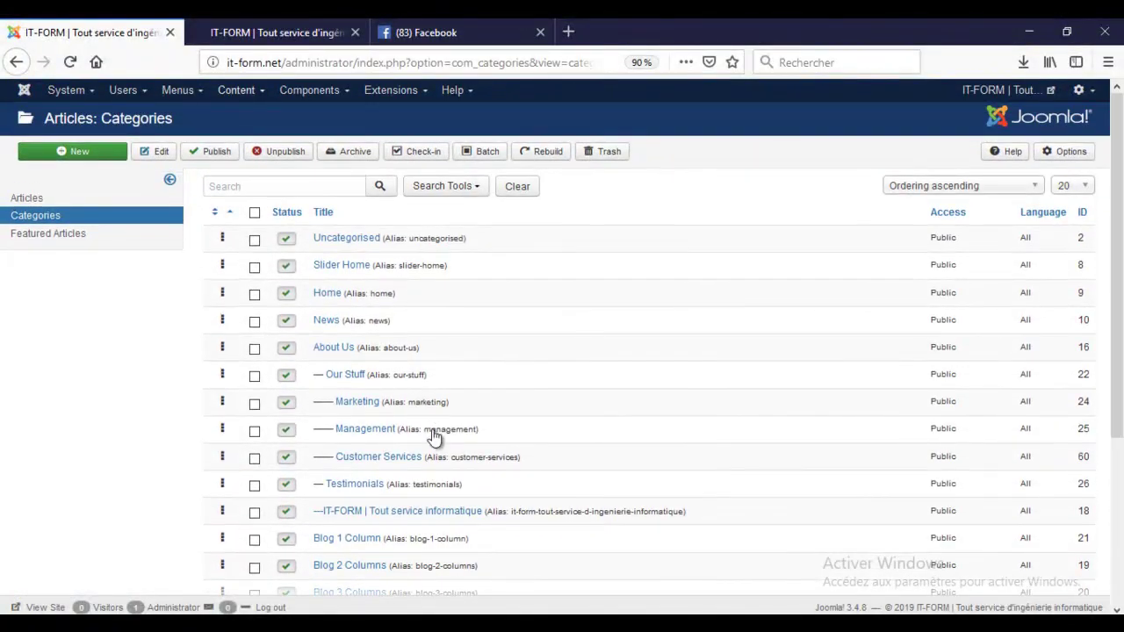
- Open the Audit & Conseils article for editing from the articles list
left_click(236, 90)
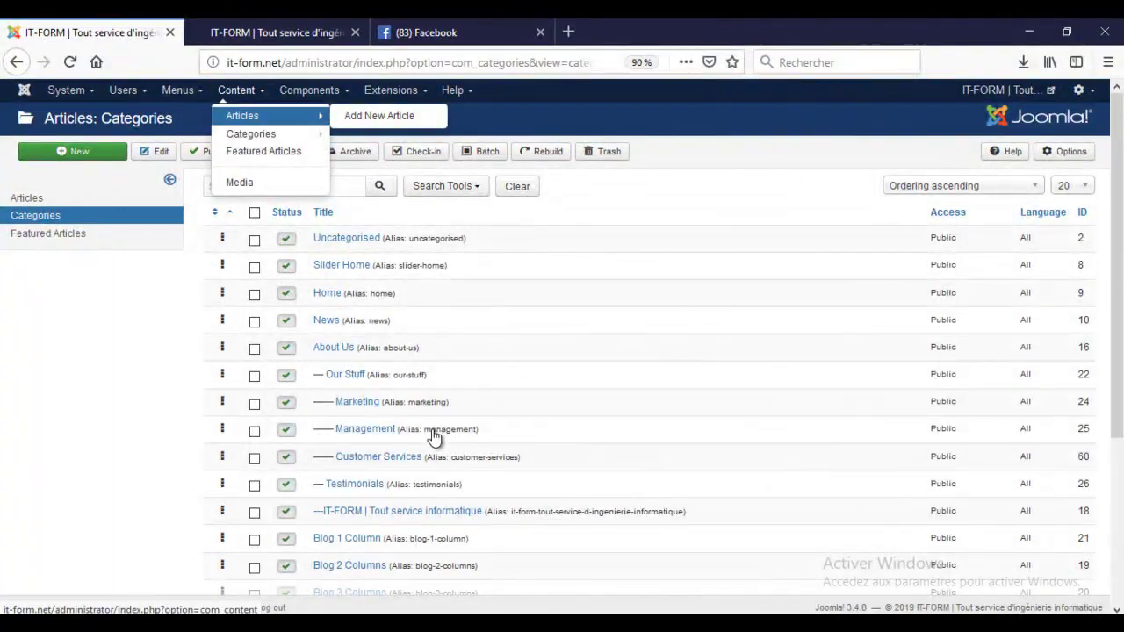
left_click(243, 115)
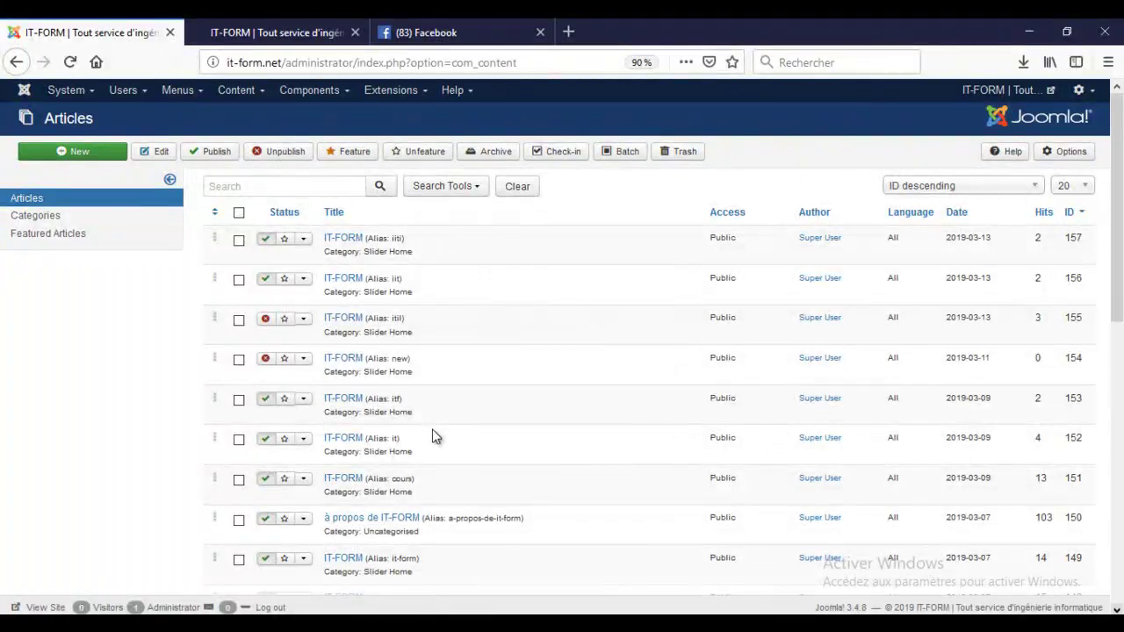
scroll(434, 437, "down", 1)
scroll(435, 437, "down", 5)
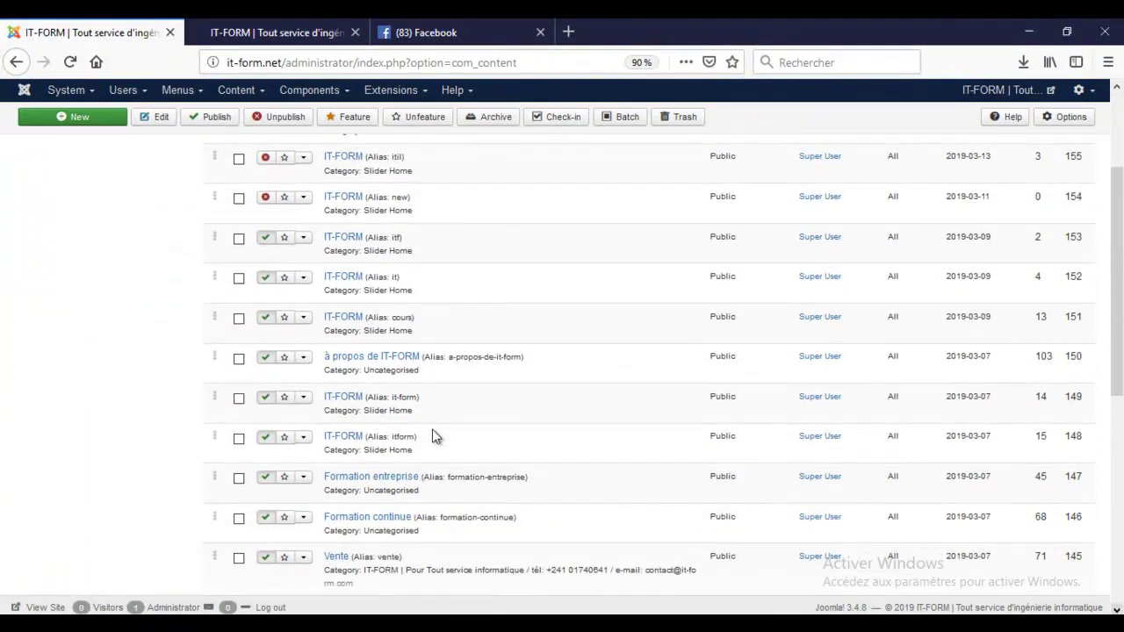
scroll(434, 437, "down", 4)
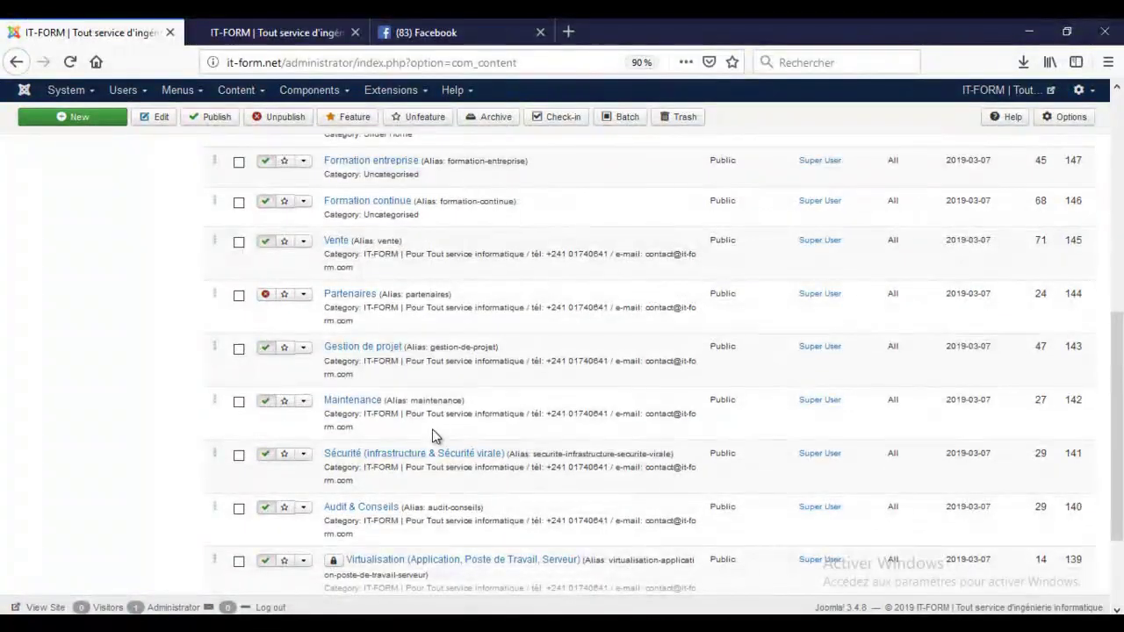
left_click(361, 507)
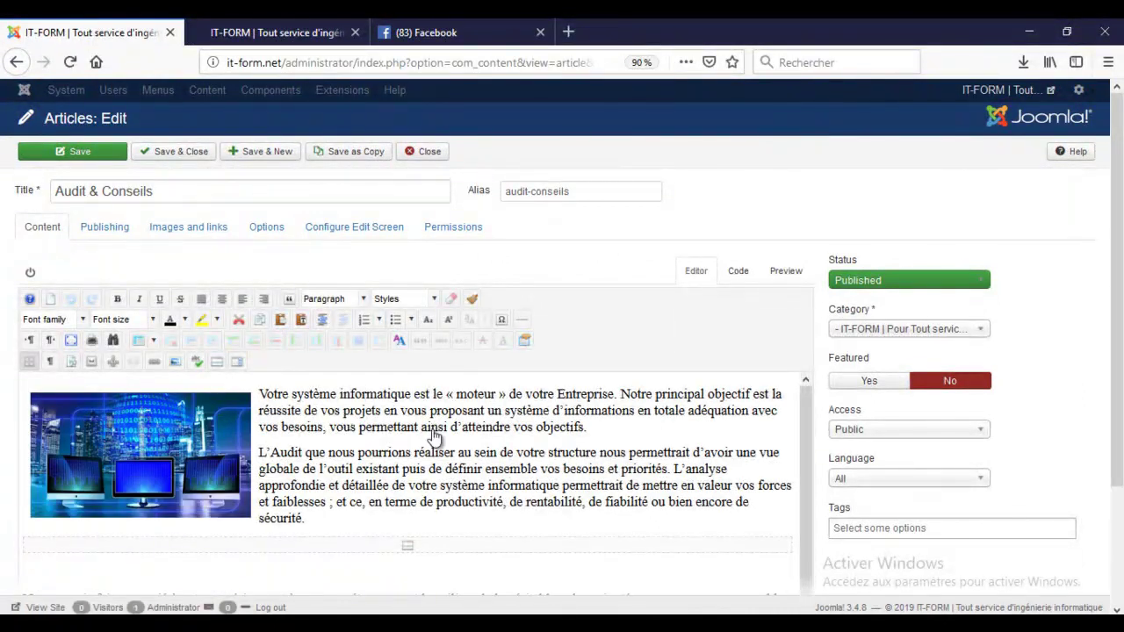
- Look through the available categories, assign the Audit & Conseils article to Slider Blog, and save and close the article
left_click(909, 329)
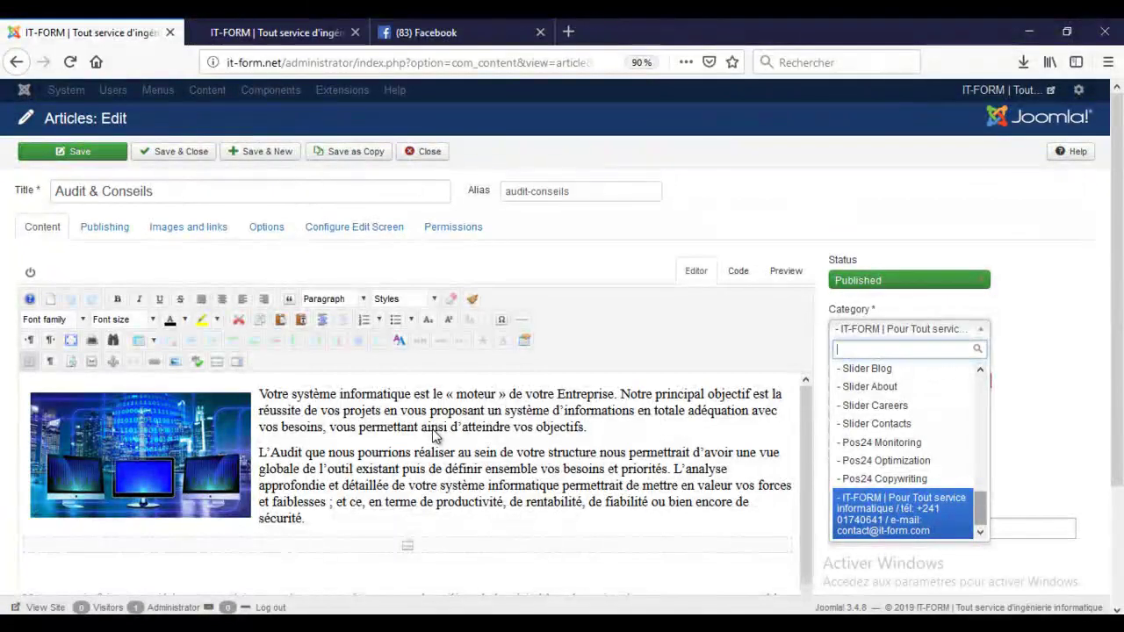
scroll(904, 448, "up", 5)
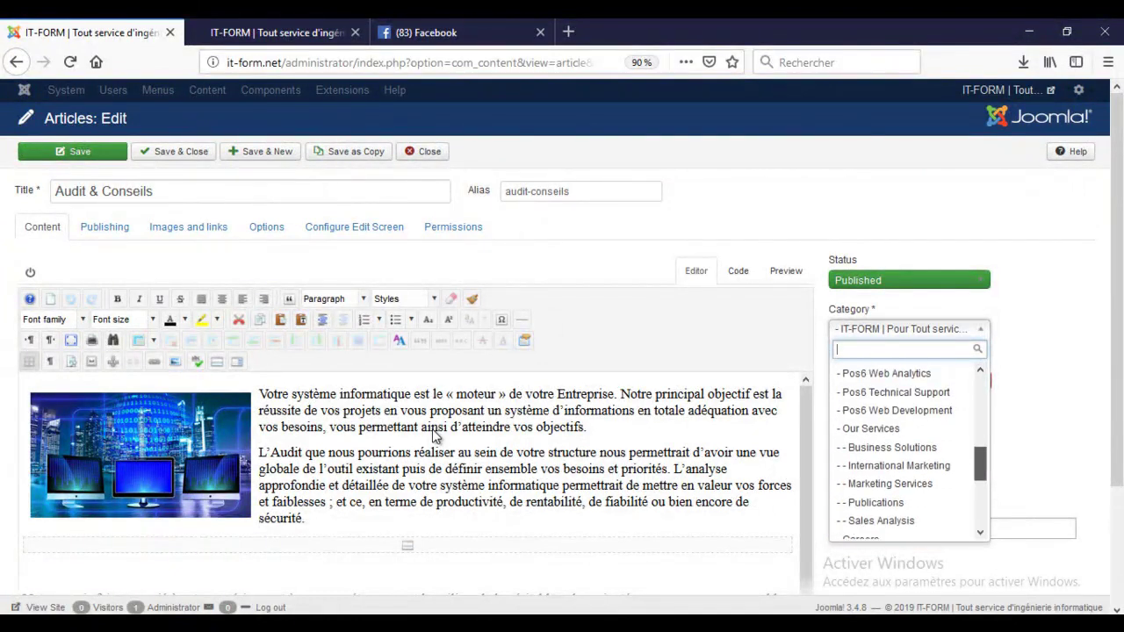
scroll(905, 448, "down", 3)
scroll(905, 448, "down", 3)
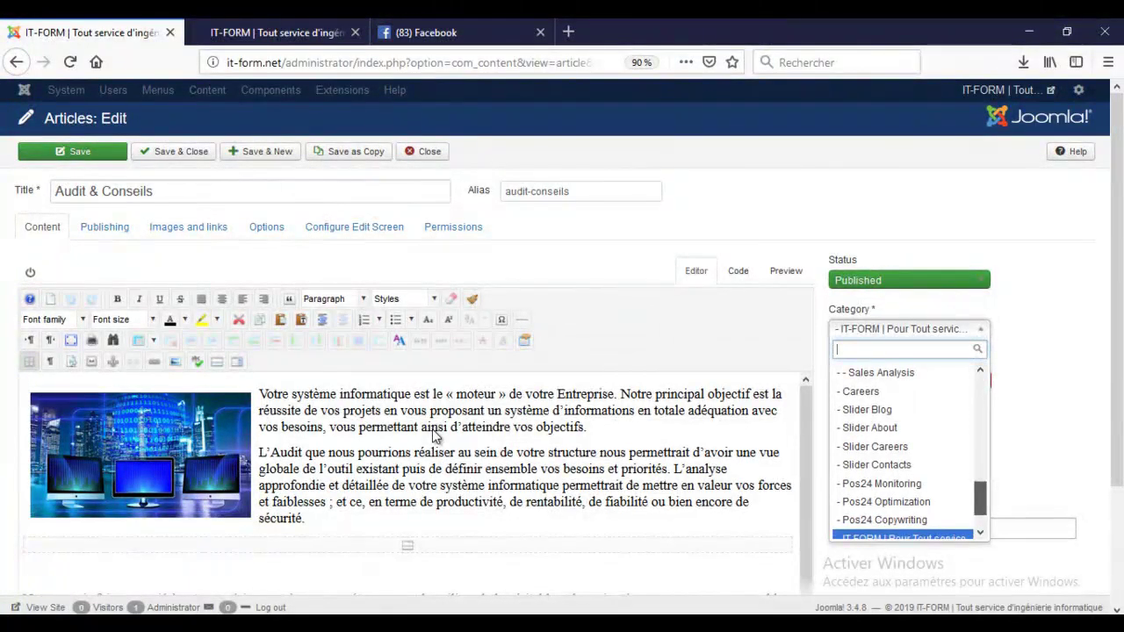
scroll(905, 448, "up", 6)
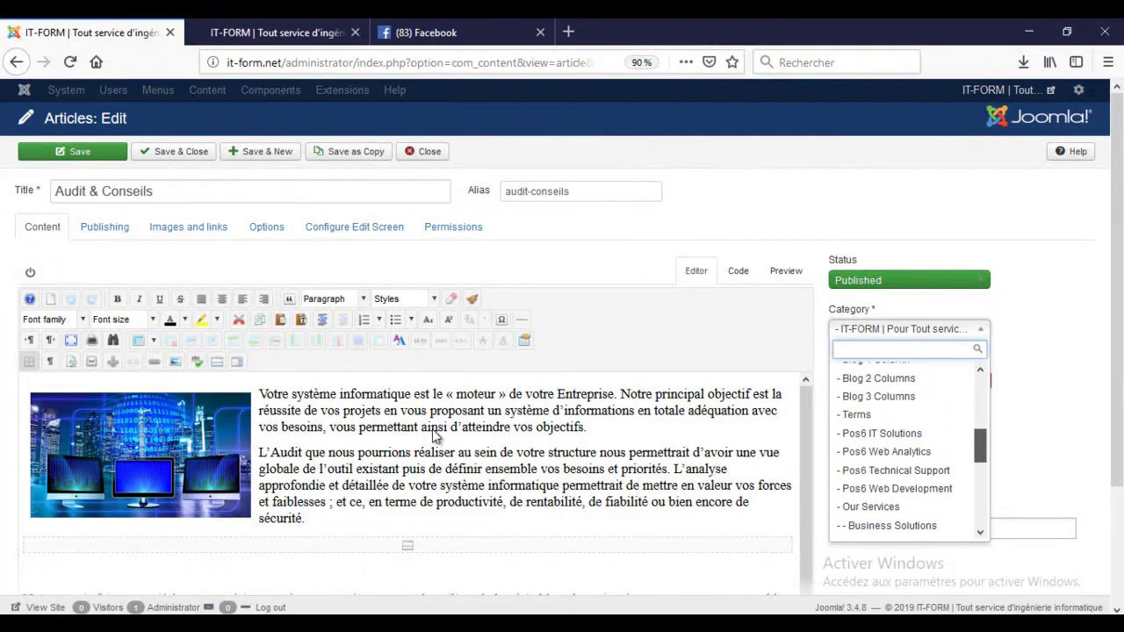
scroll(905, 448, "up", 5)
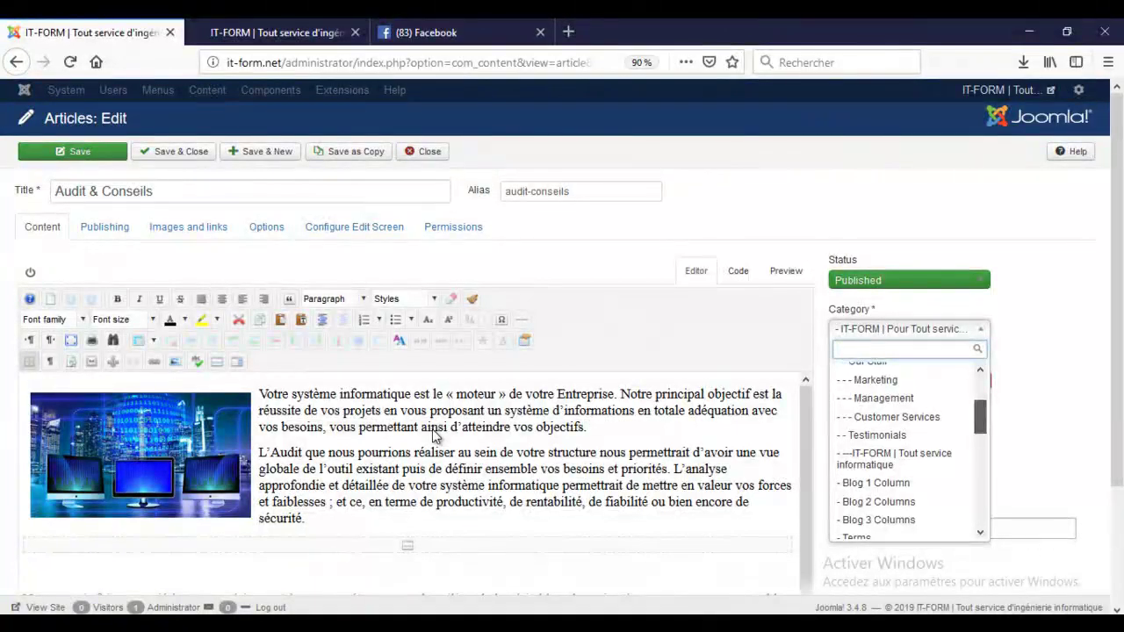
scroll(905, 448, "up", 6)
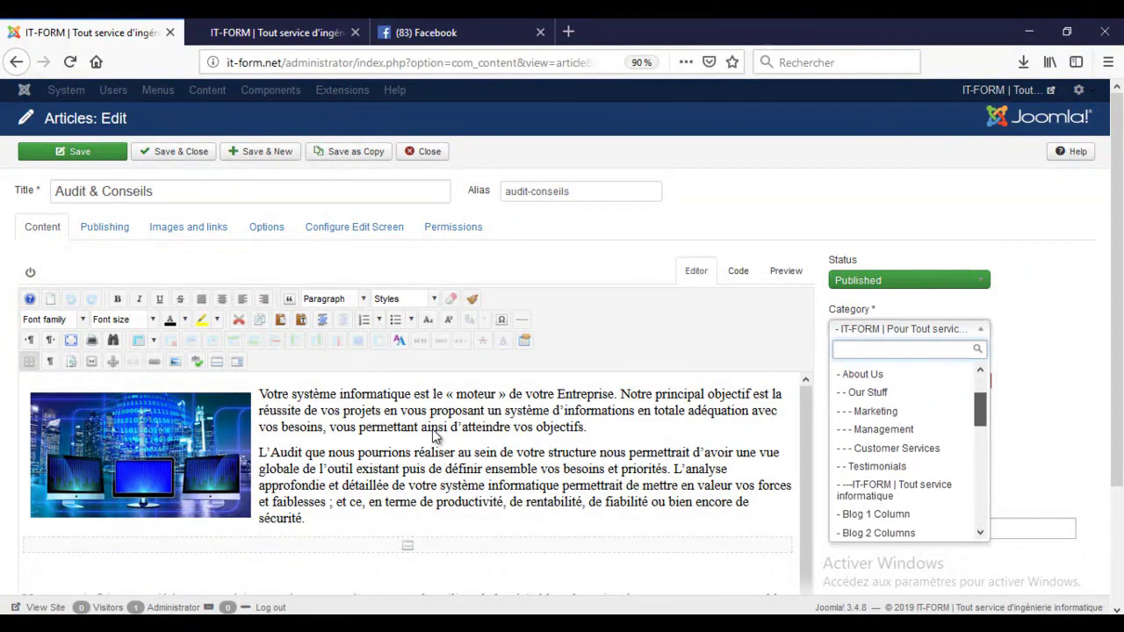
scroll(905, 448, "down", 3)
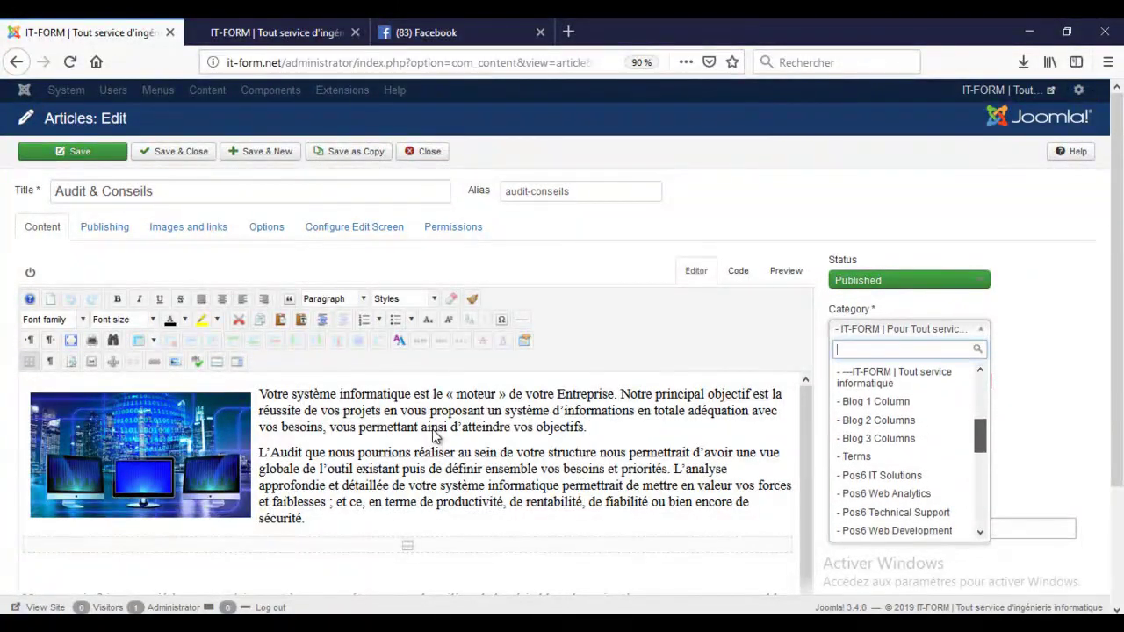
scroll(905, 448, "down", 4)
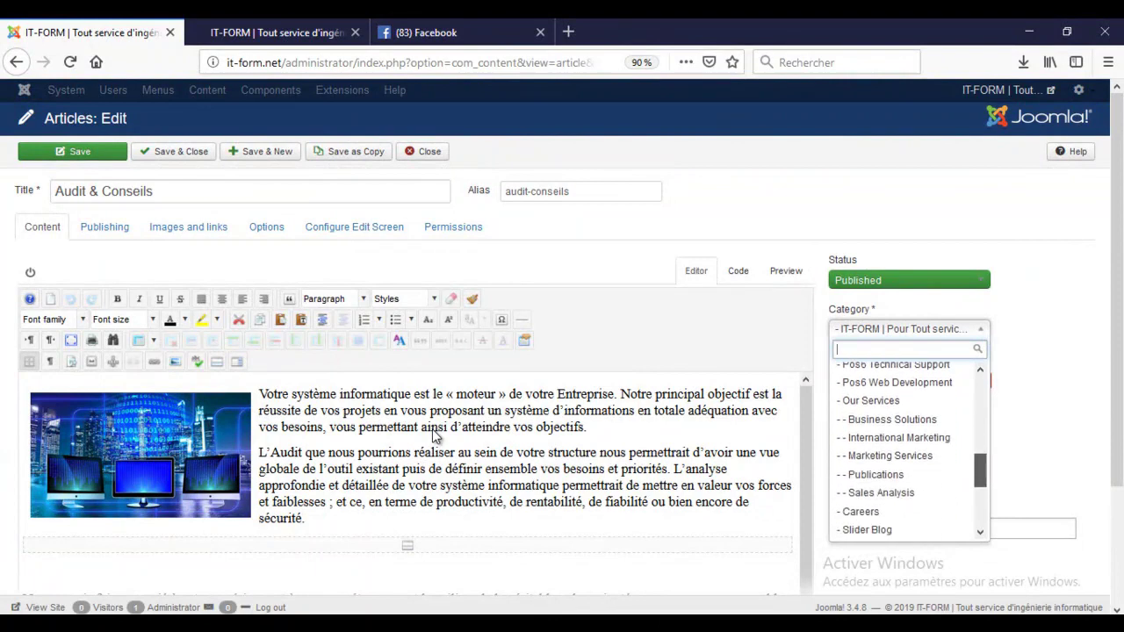
scroll(905, 448, "down", 2)
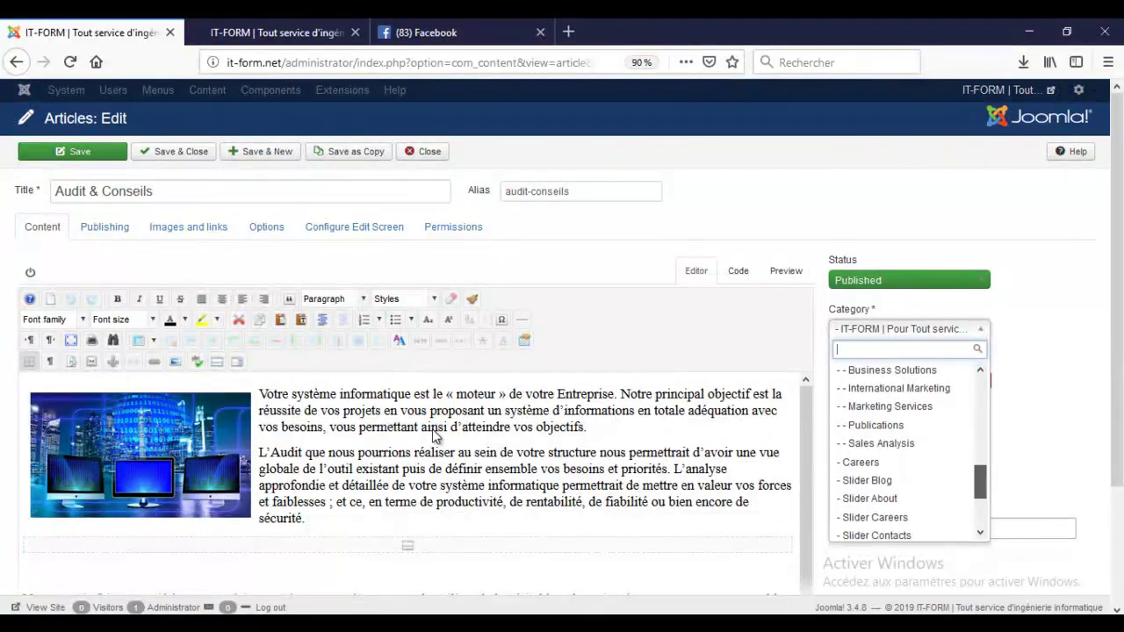
scroll(905, 518, "down", 2)
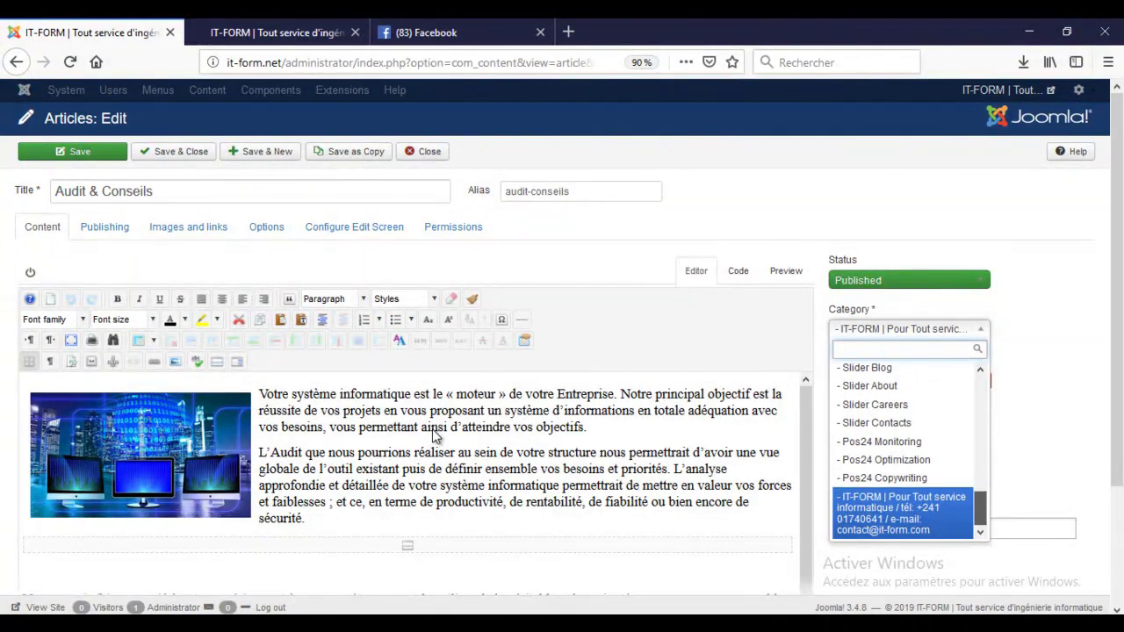
left_click_drag(980, 508, 980, 502)
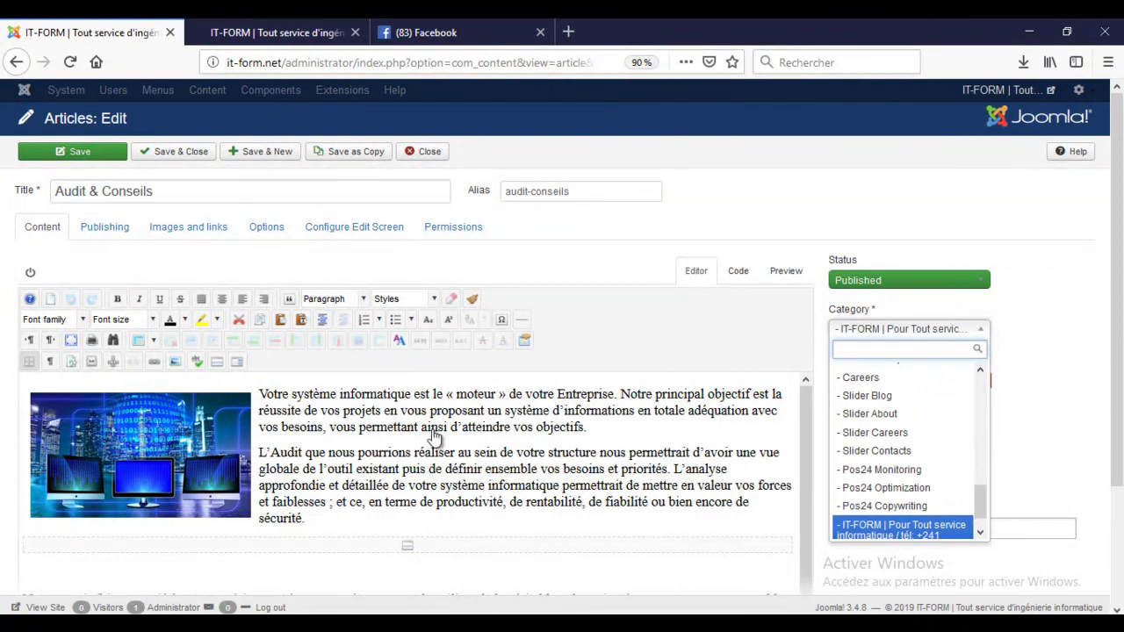
key("Return")
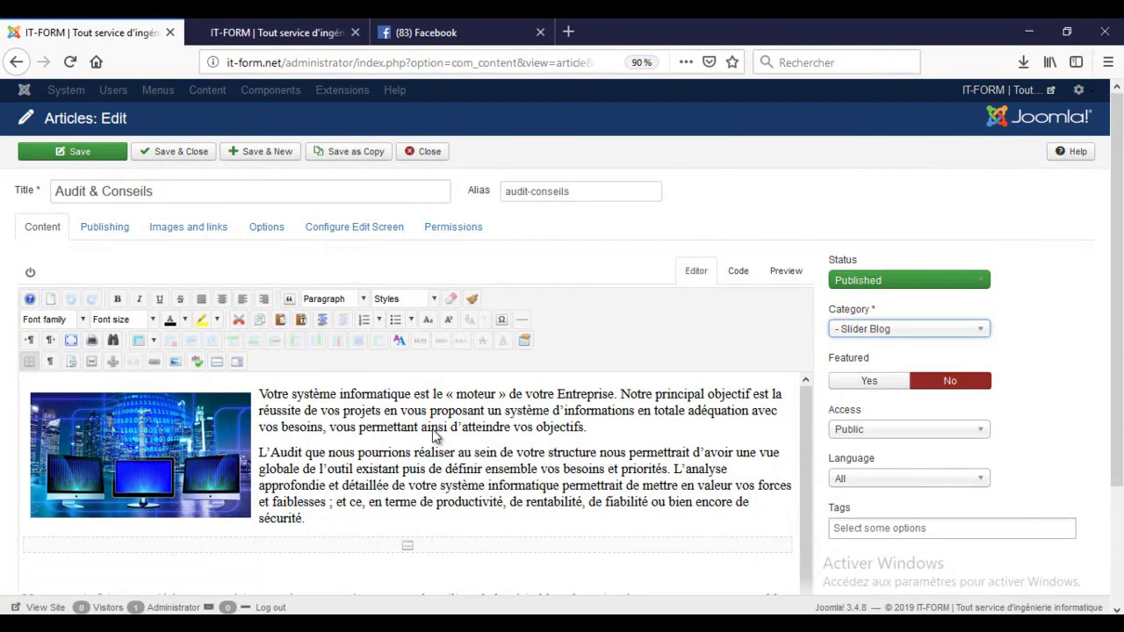
key("Return")
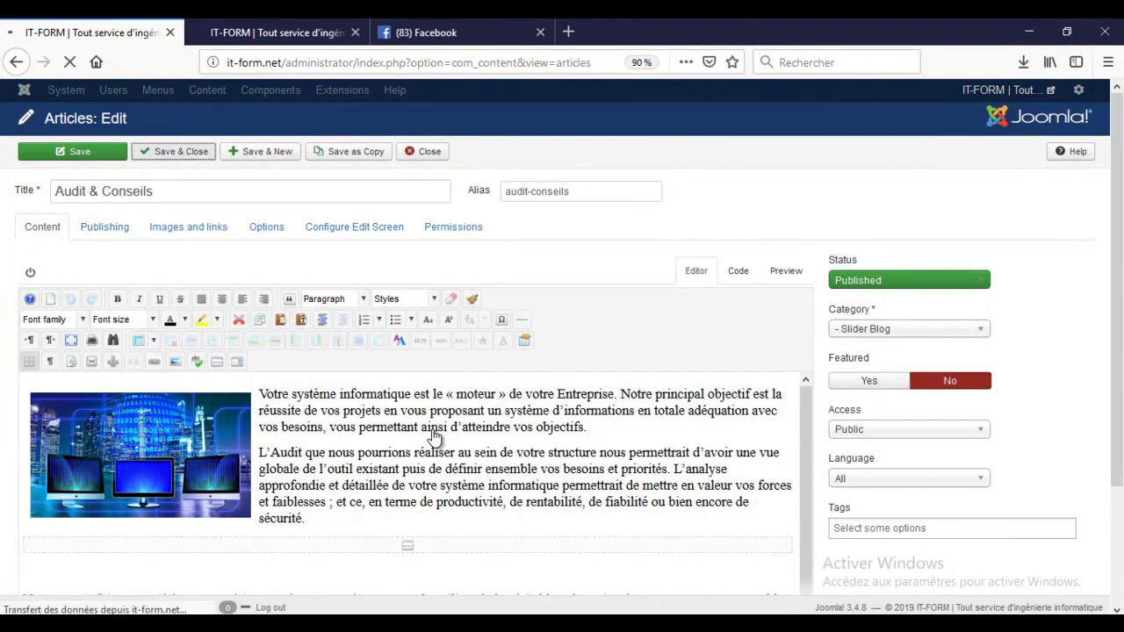
- Review the categories assigned to the articles on the first and second pages of the articles list
key("shift+F10")
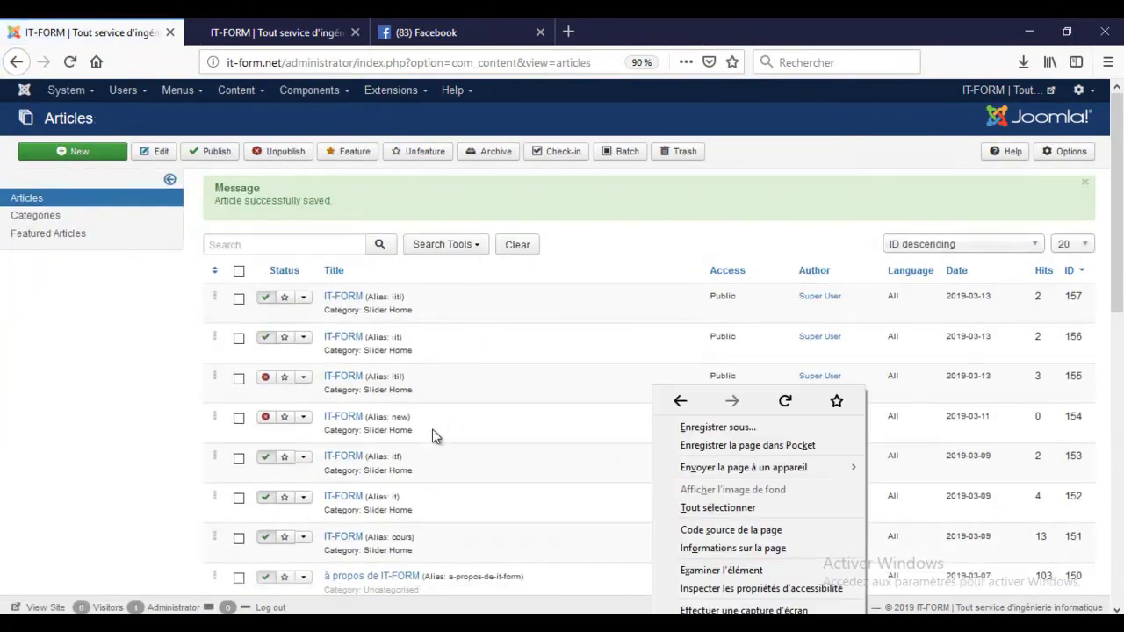
key("Escape")
scroll(433, 436, "down", 5)
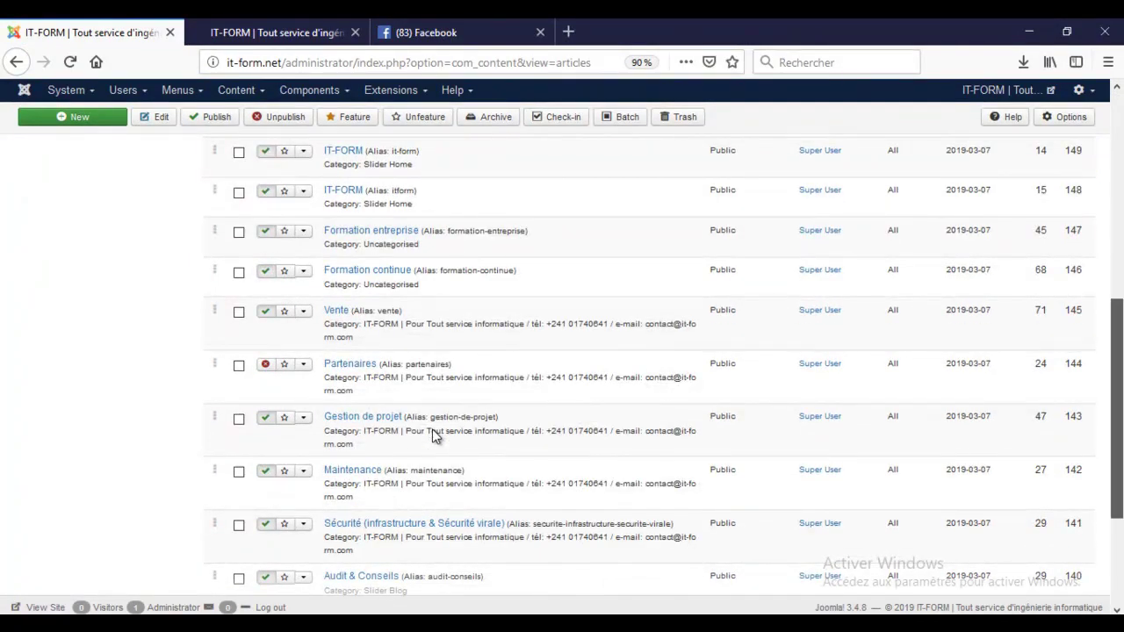
scroll(433, 437, "down", 3)
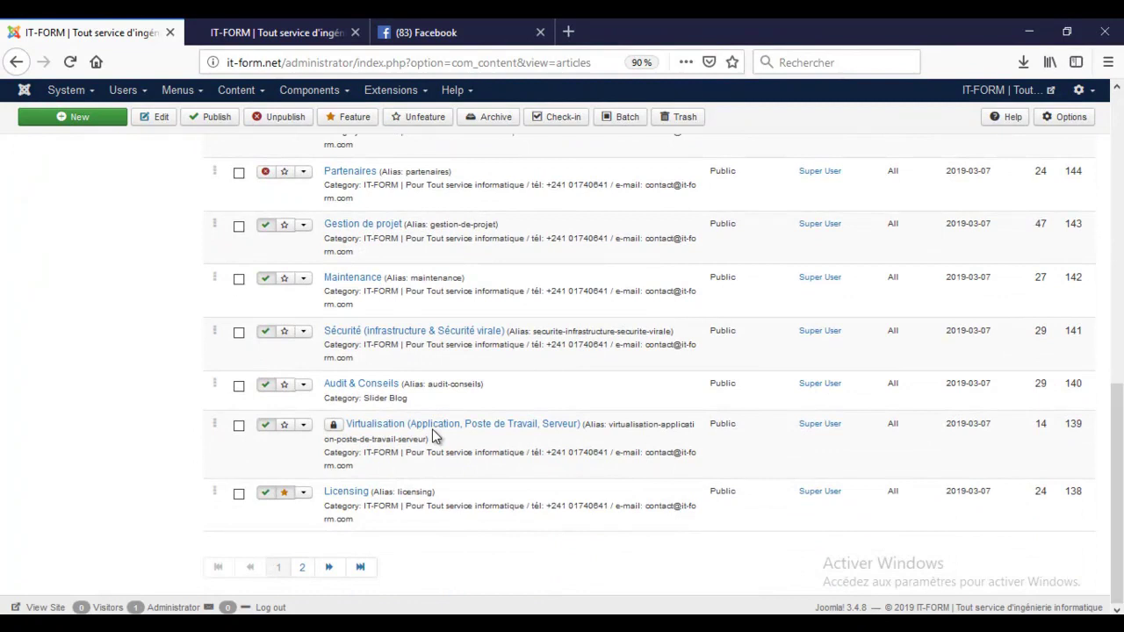
key("Tab")
key("Tab")
key("Tab")
key("shift+Tab")
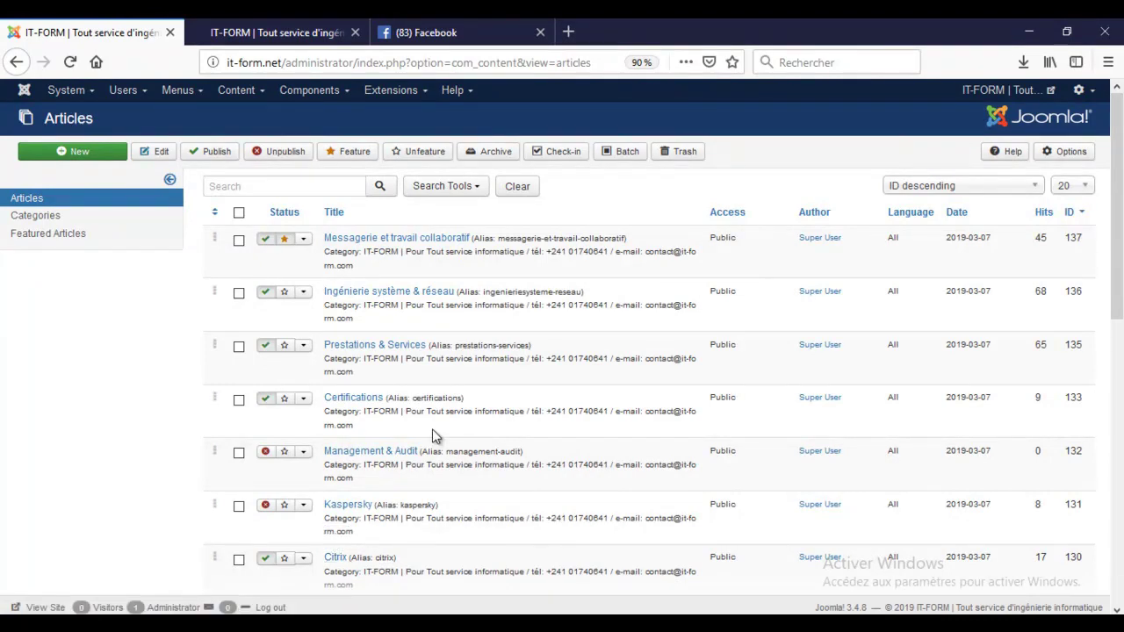
scroll(436, 437, "down", 5)
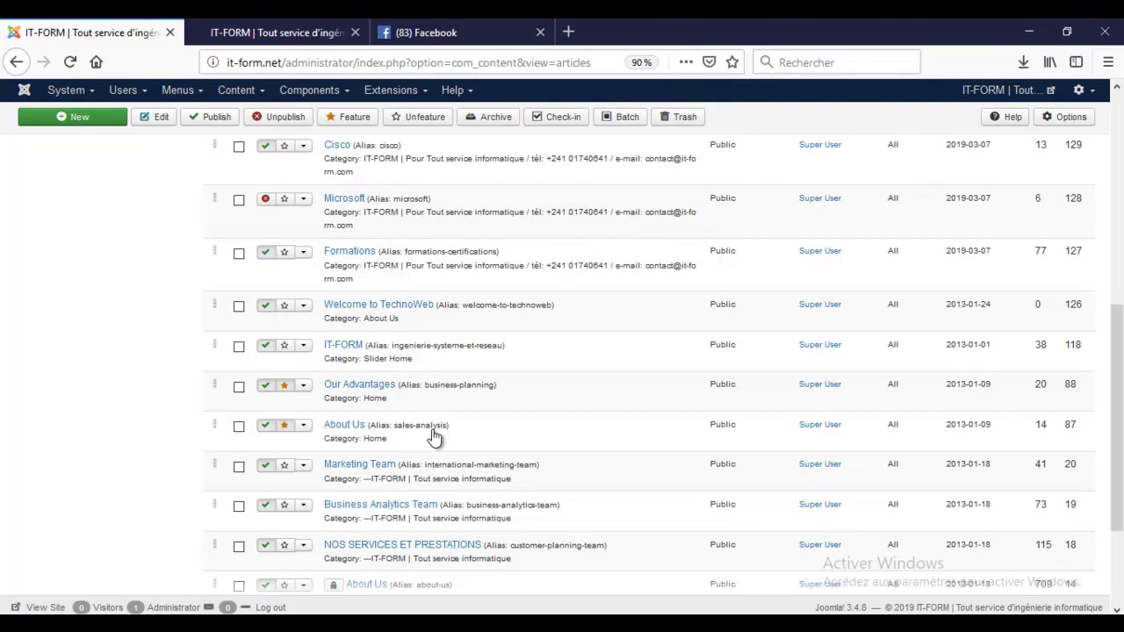
- Reload the public home page and check its slider and the content below it
key("ctrl+Tab")
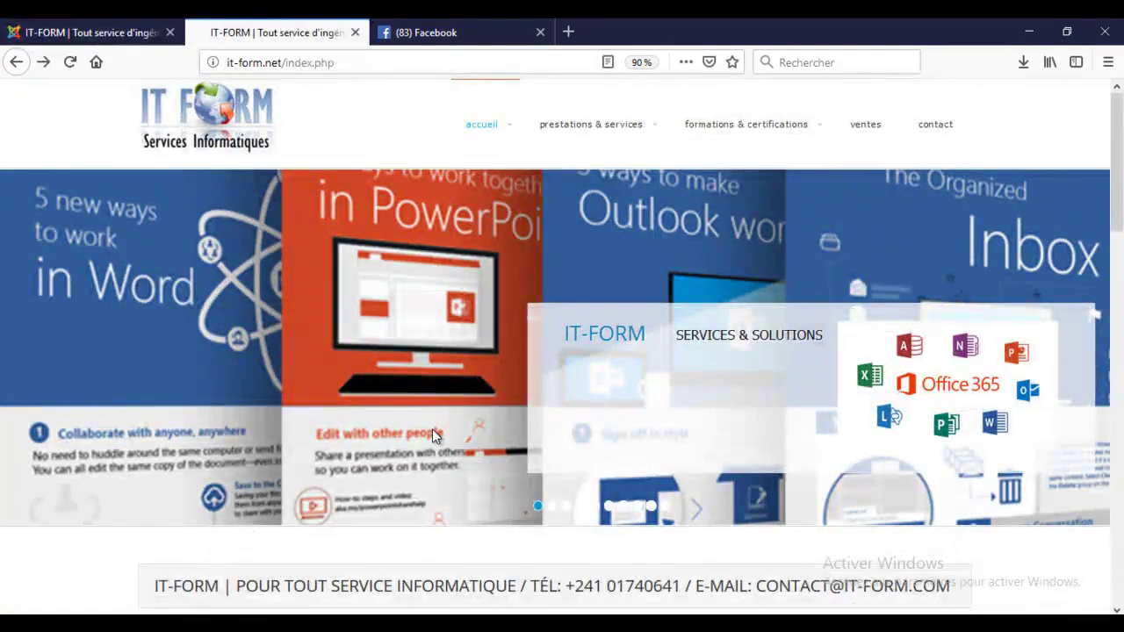
key("F5")
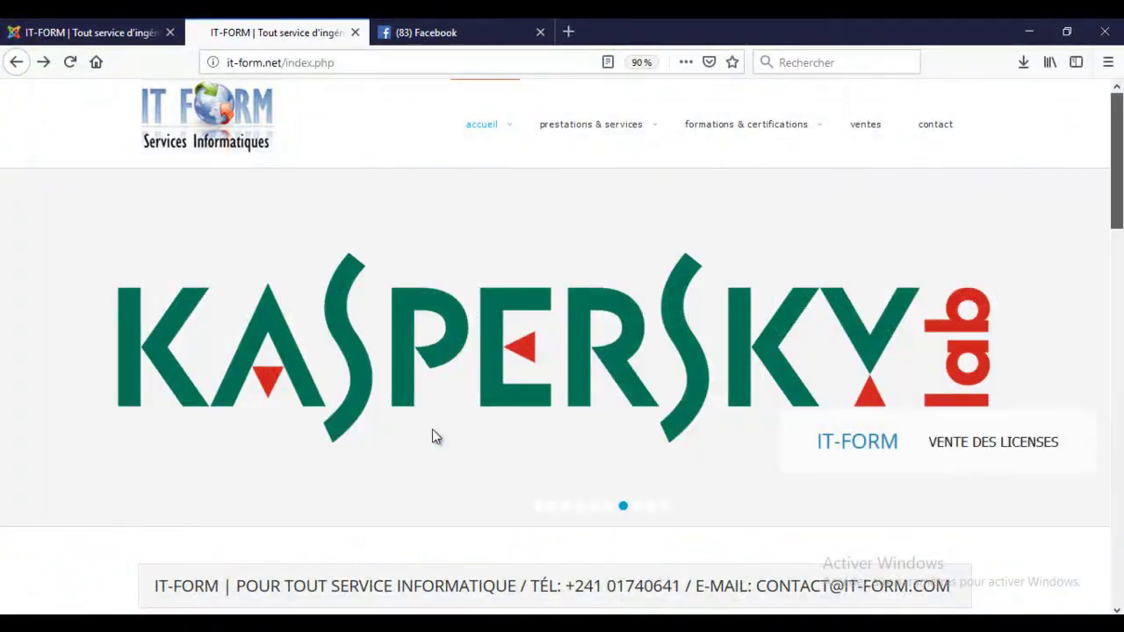
scroll(432, 436, "down", 3)
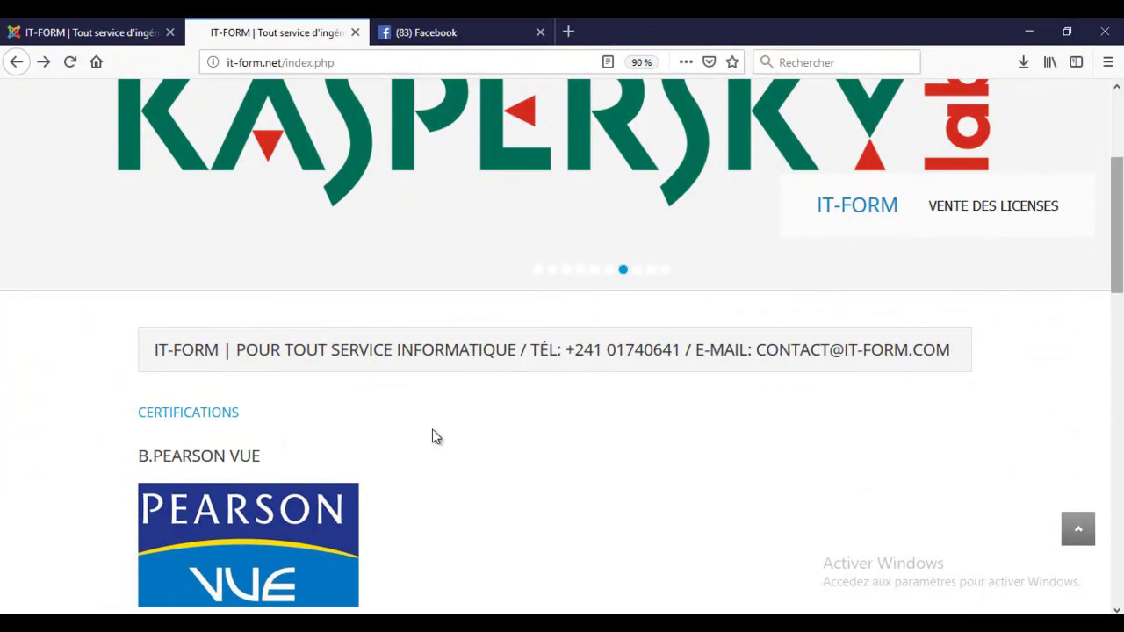
scroll(432, 436, "up", 3)
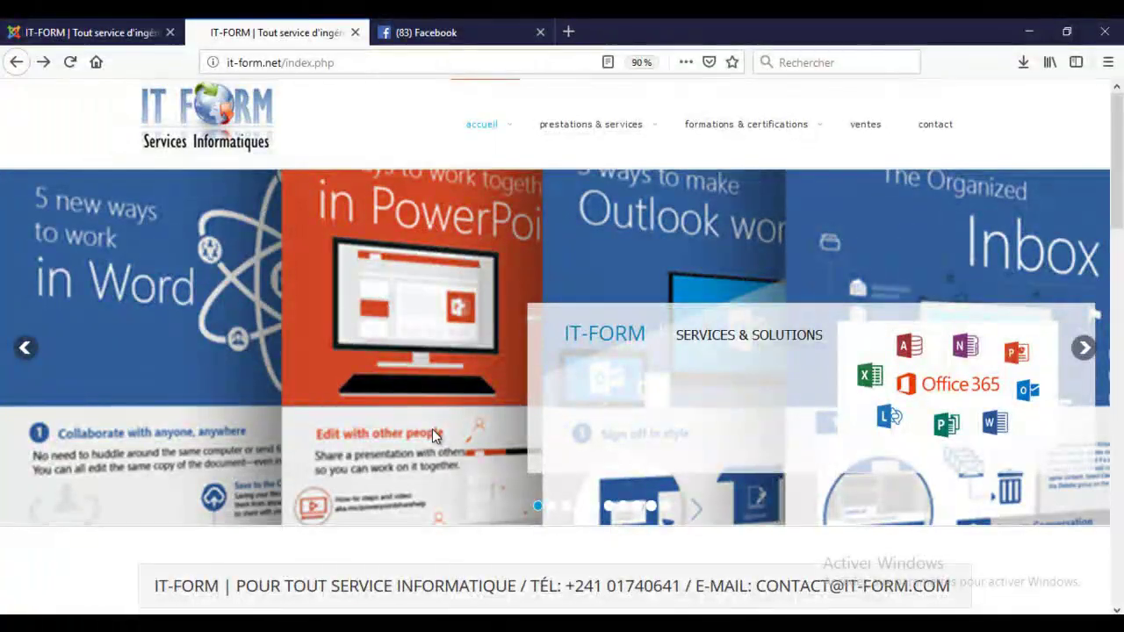
- View the Basic Options of the AS ArtSlider Home module, compare them with the public home page slider, and close the module
key("ctrl+shift+Tab")
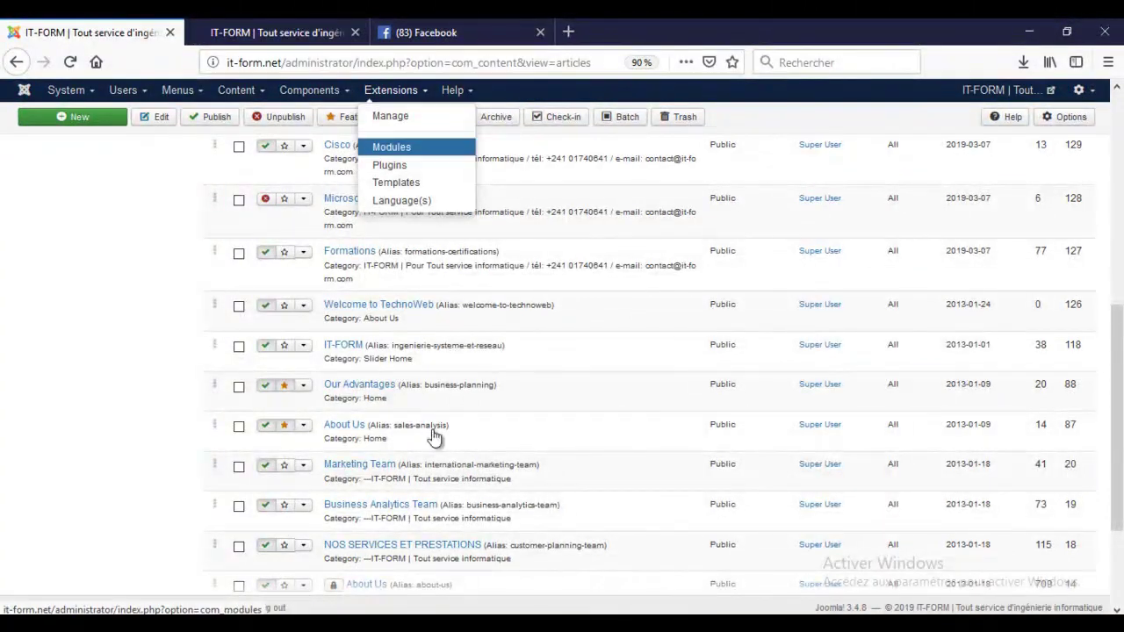
key("Return")
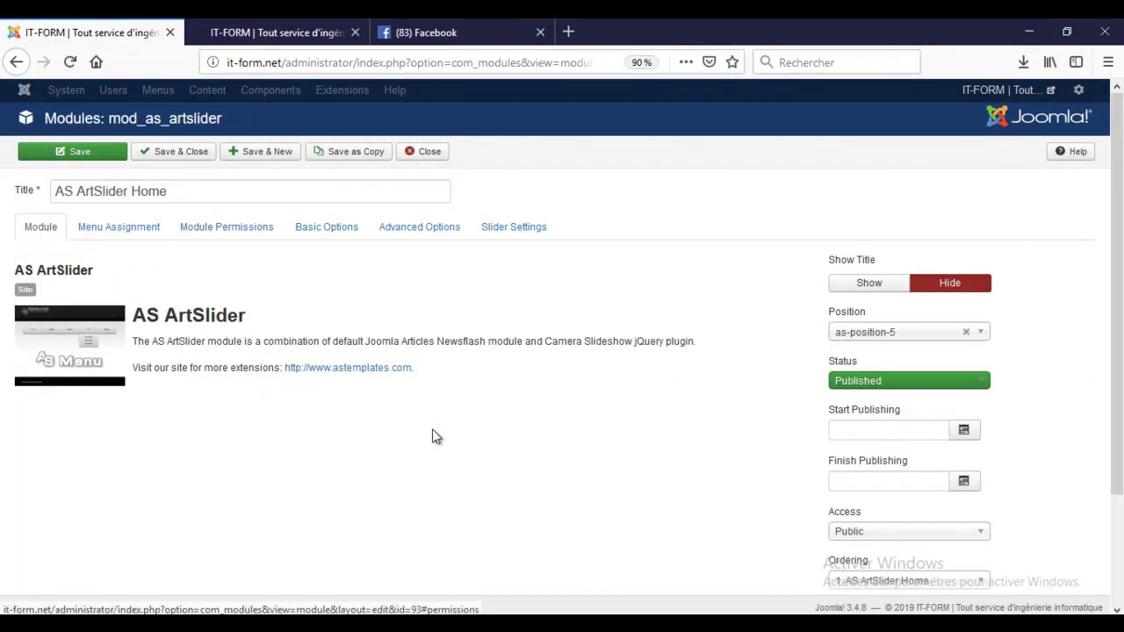
key("Return")
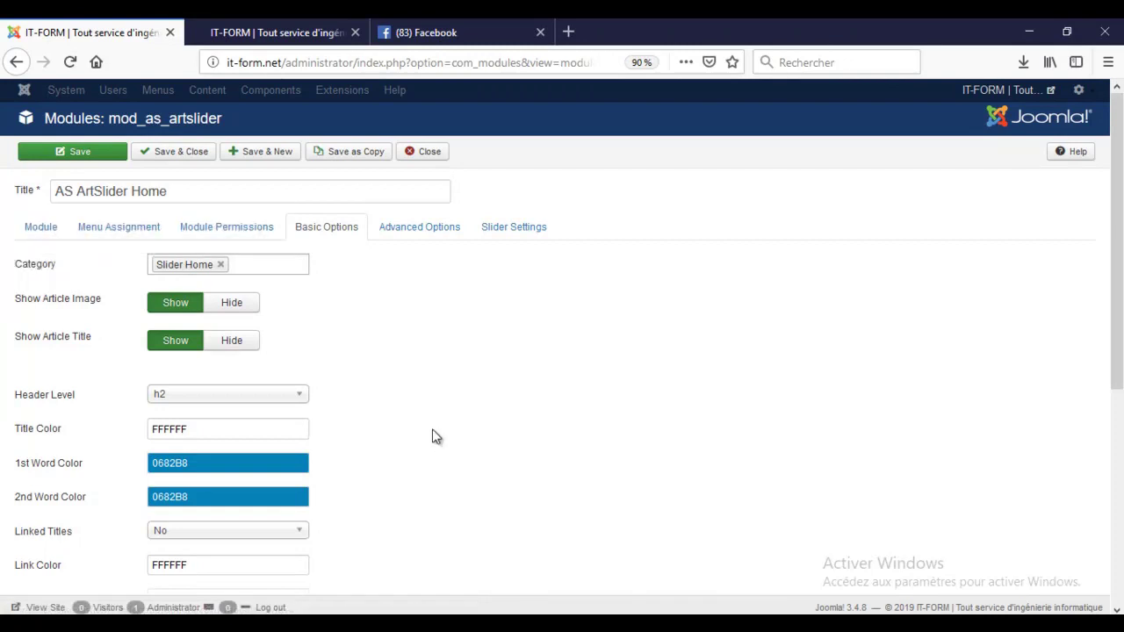
key("ctrl+Tab")
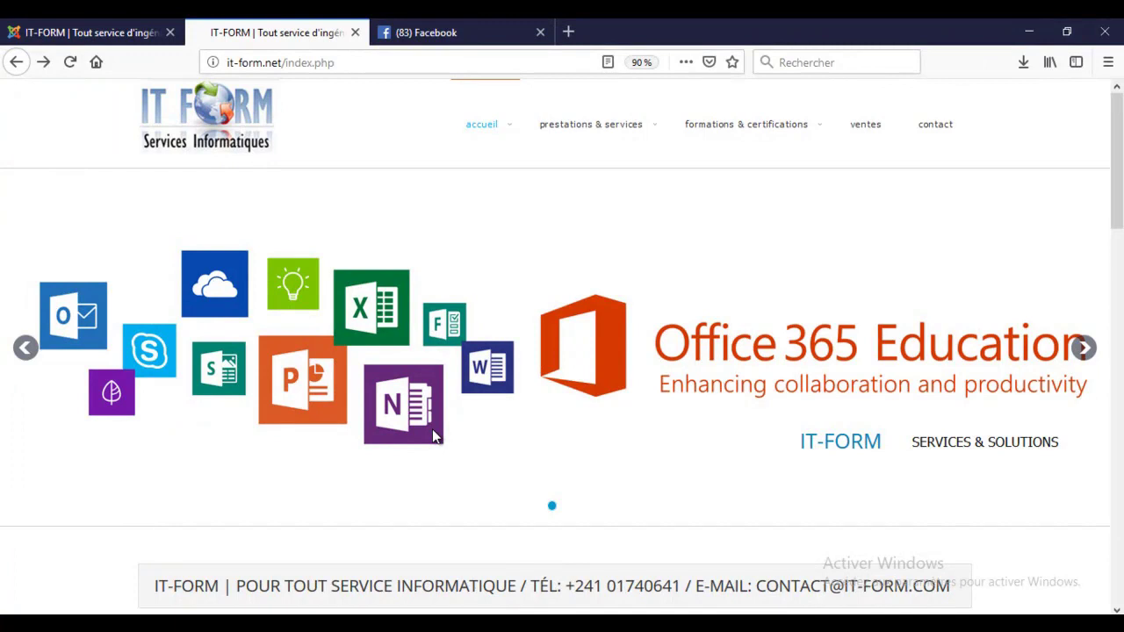
key("ctrl+shift+Tab")
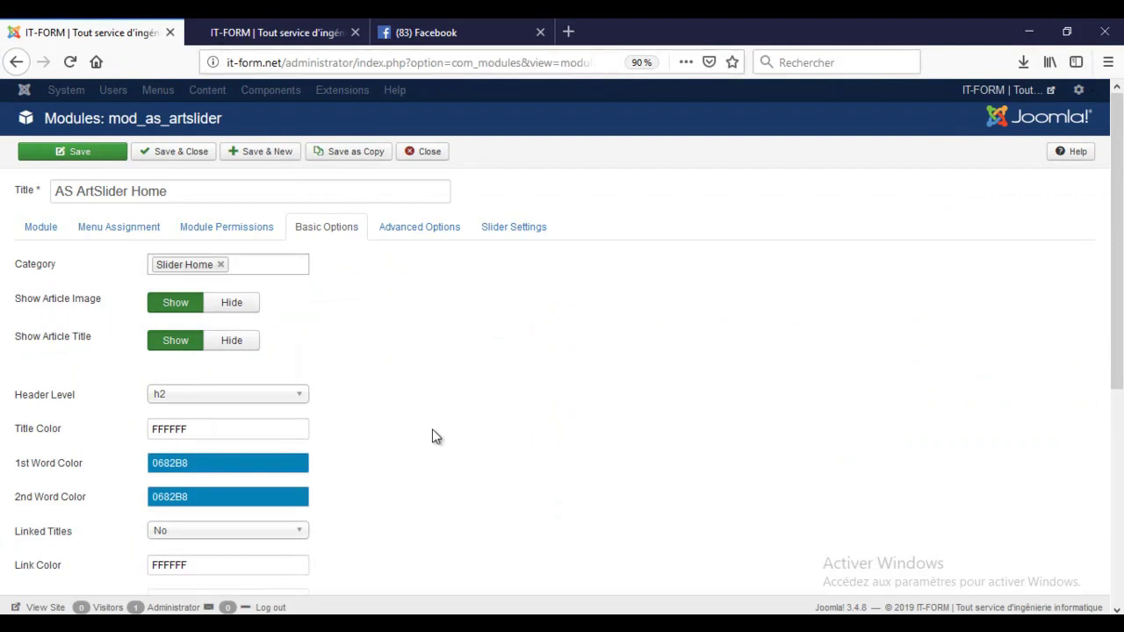
left_click(422, 151)
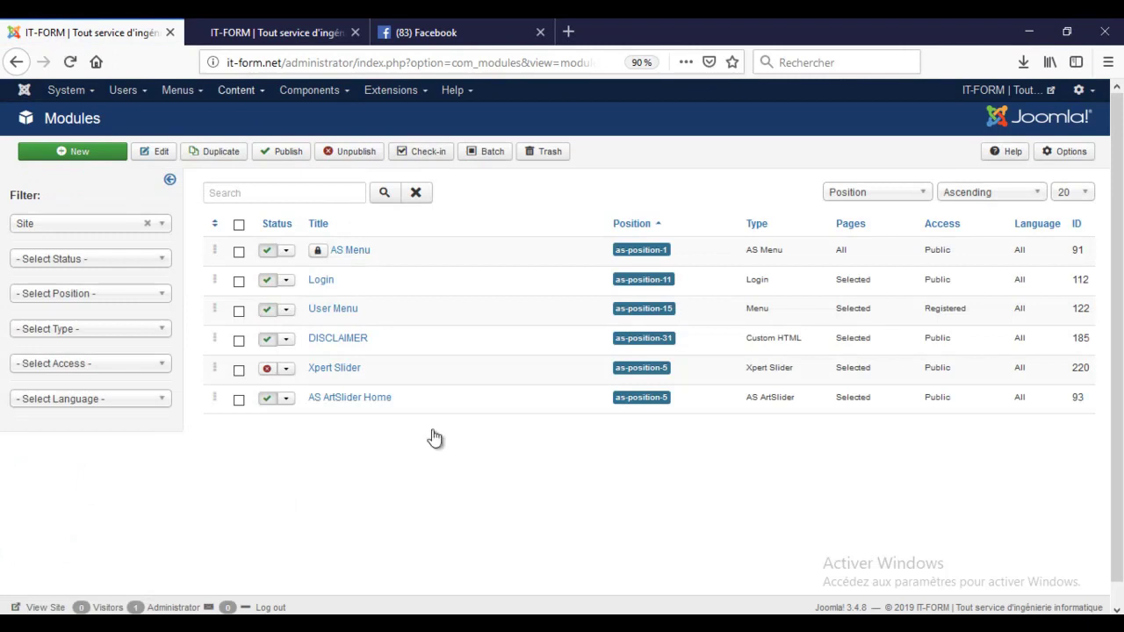
- Return to the first page of the articles list and open the Audit & Conseils article for editing
left_click(239, 90)
left_click(243, 115)
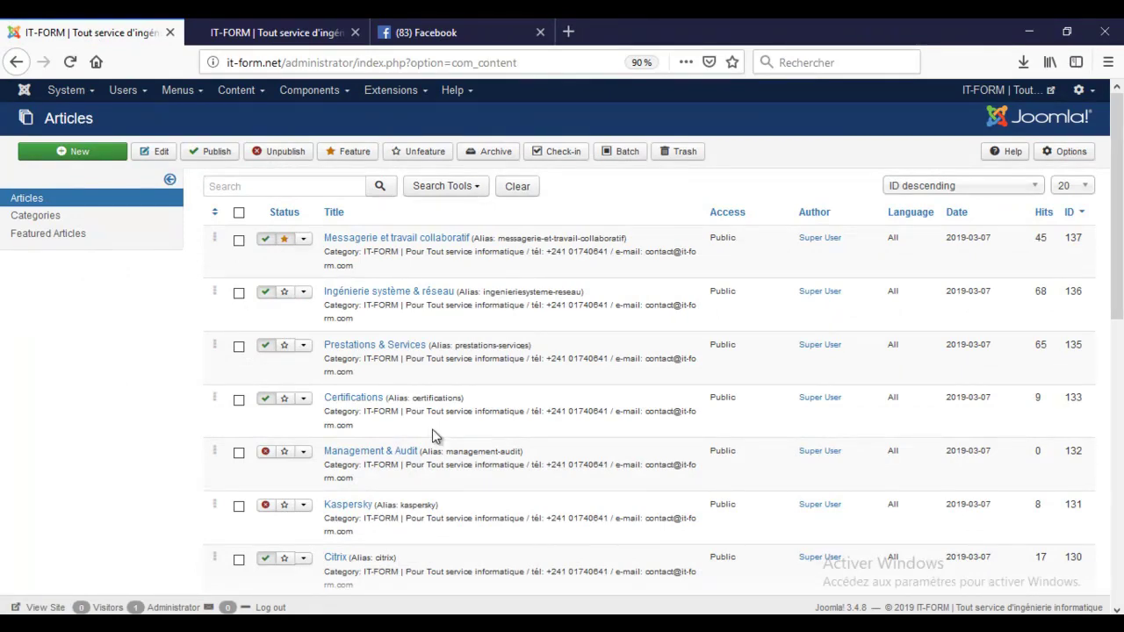
scroll(436, 436, "down", 5)
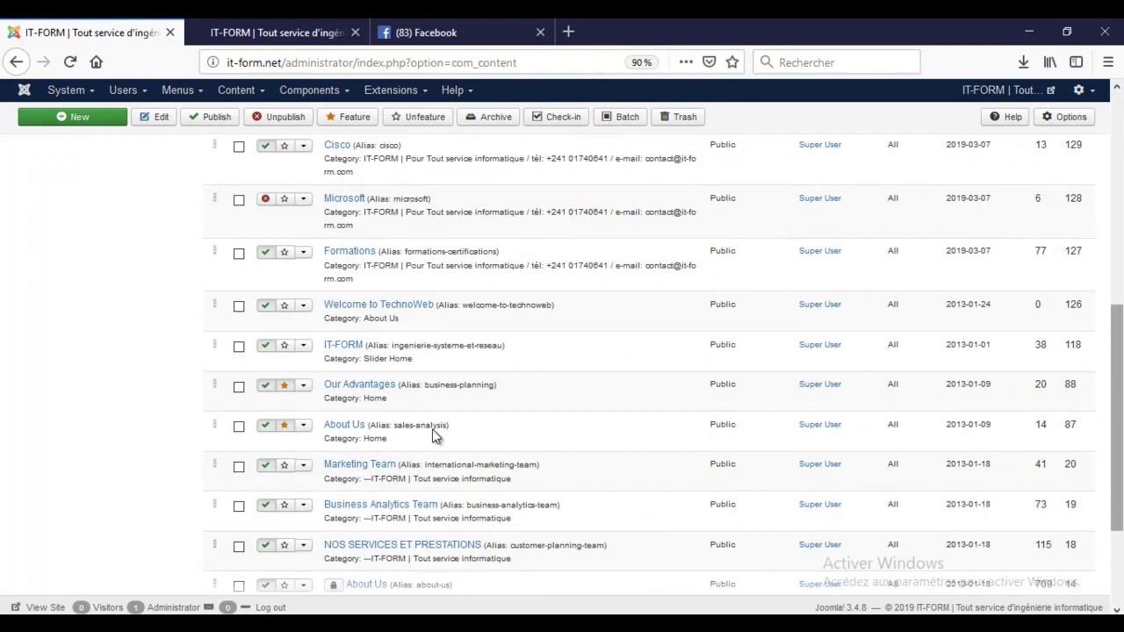
scroll(436, 437, "down", 4)
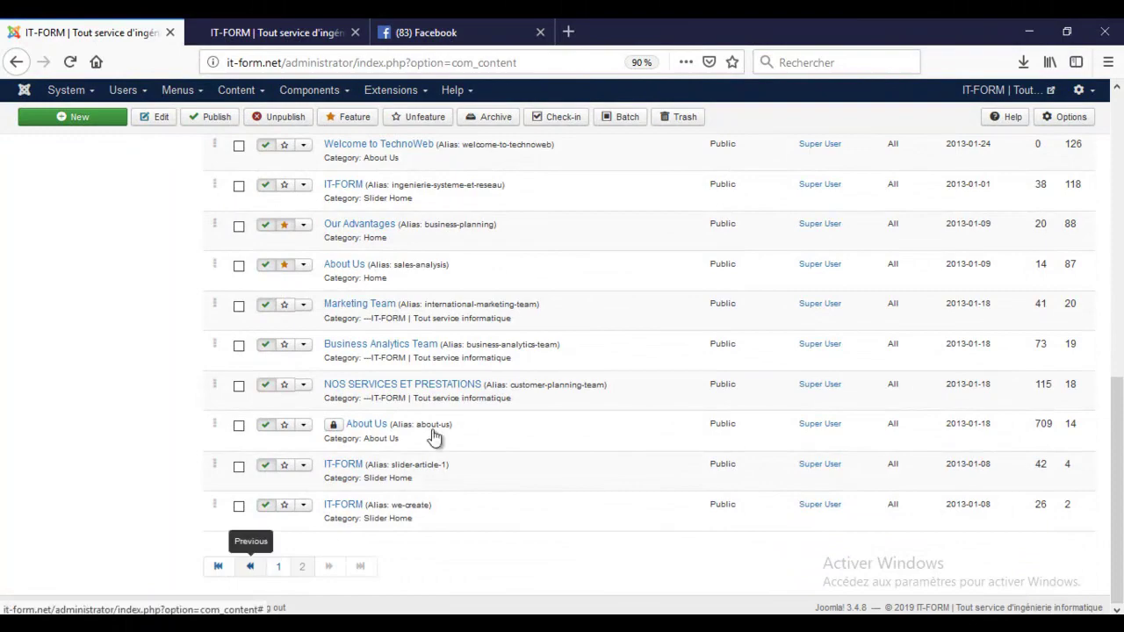
left_click(251, 567)
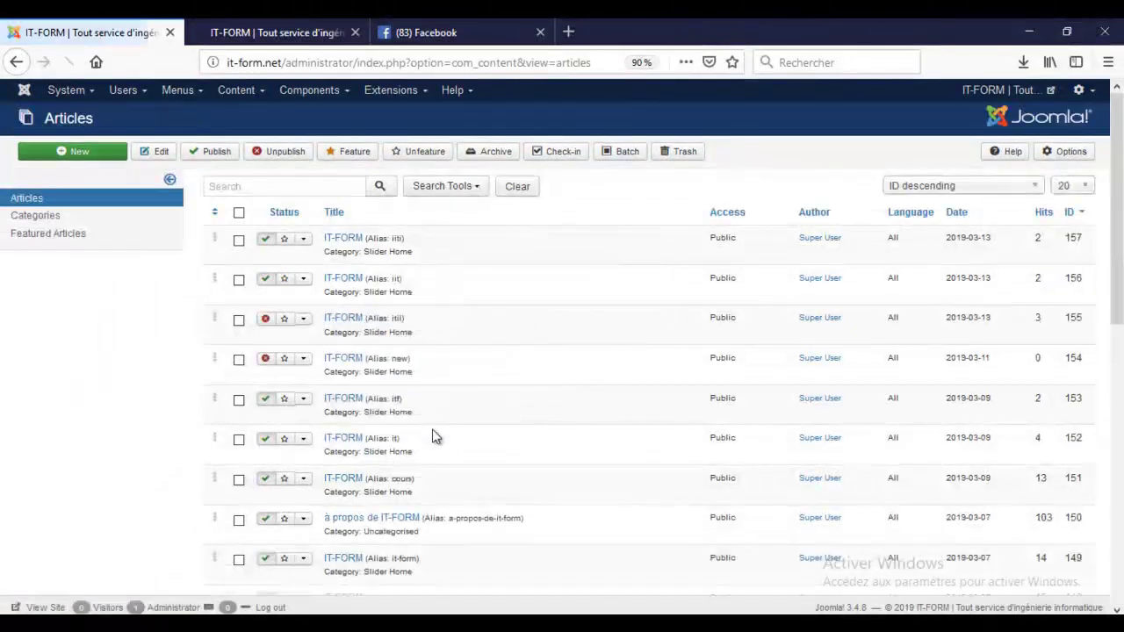
scroll(437, 436, "down", 5)
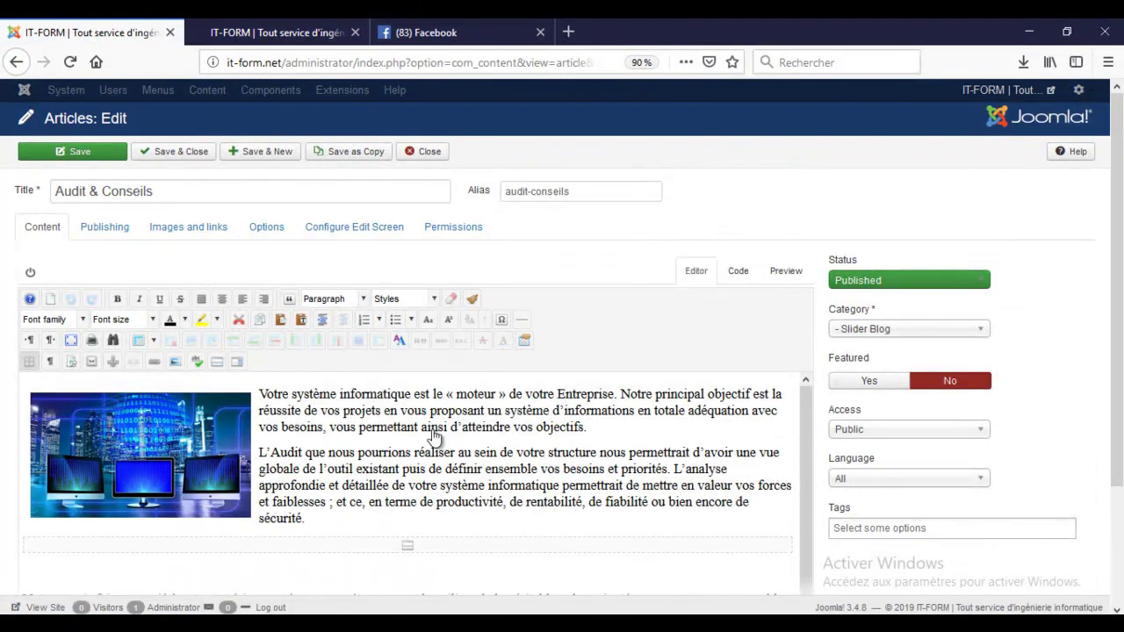
- Change the category of the Audit & Conseils article to Slider Home
left_click(909, 329)
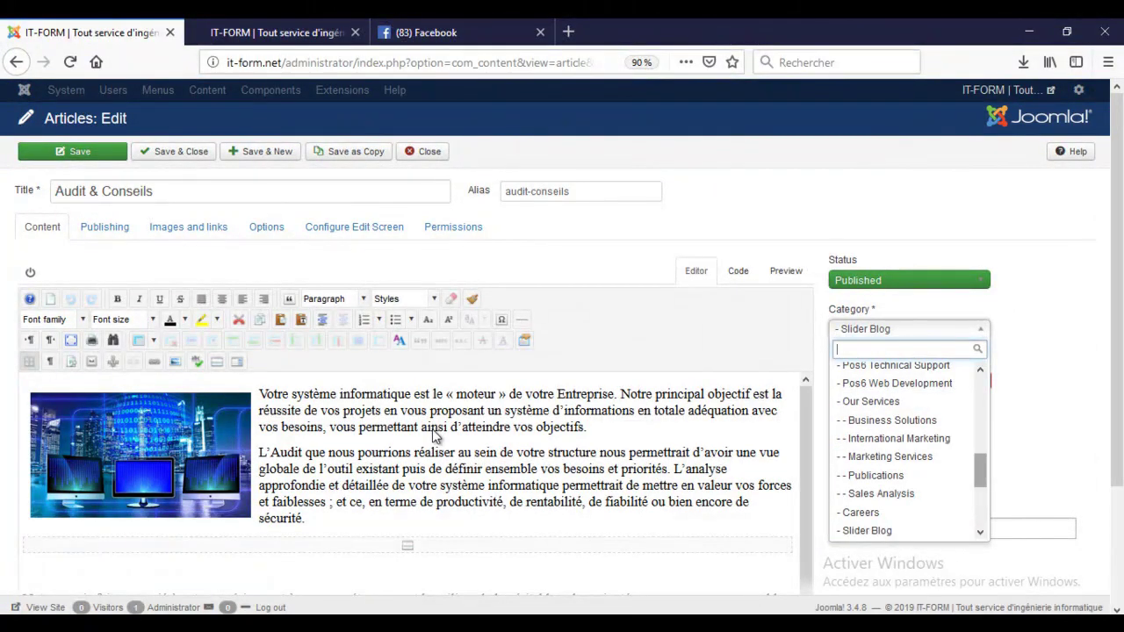
scroll(904, 448, "down", 3)
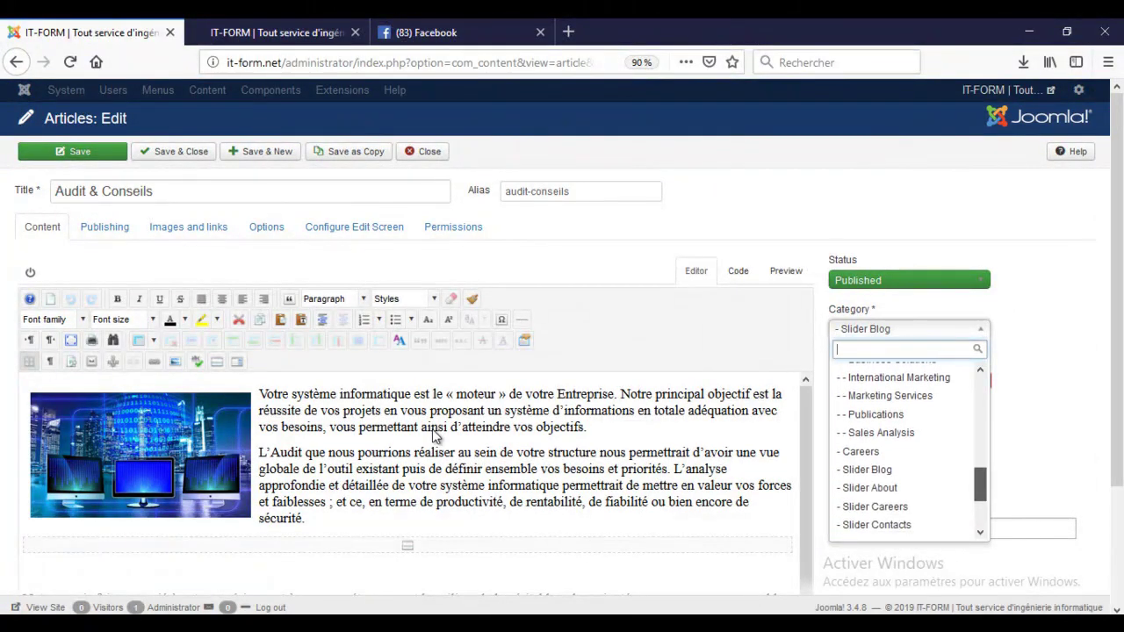
scroll(904, 448, "down", 2)
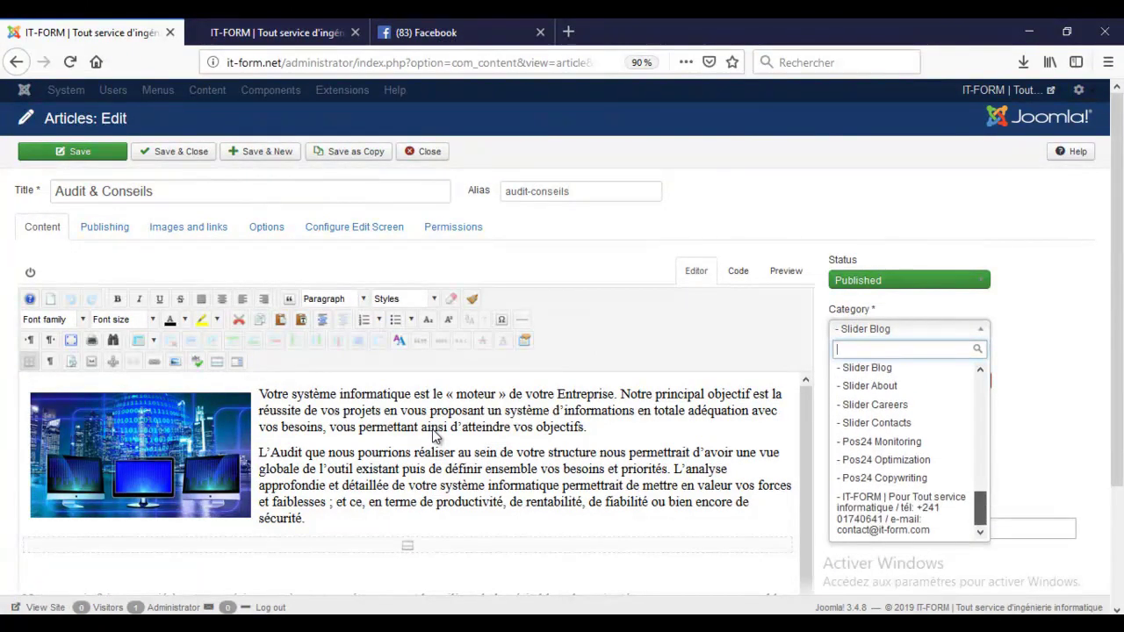
scroll(905, 448, "up", 3)
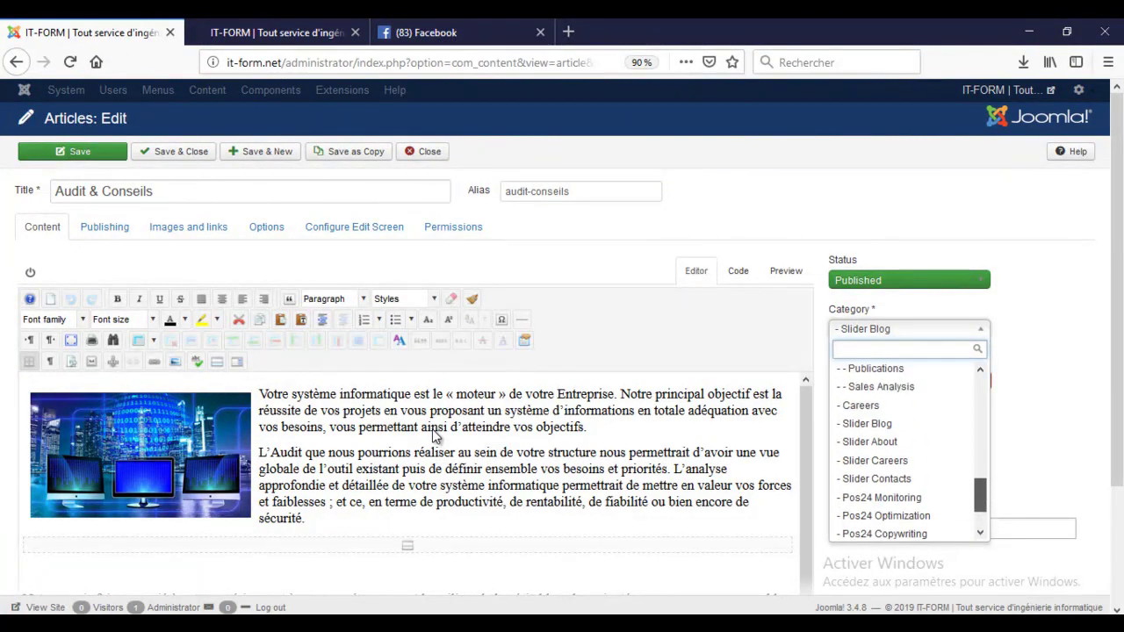
scroll(905, 448, "up", 4)
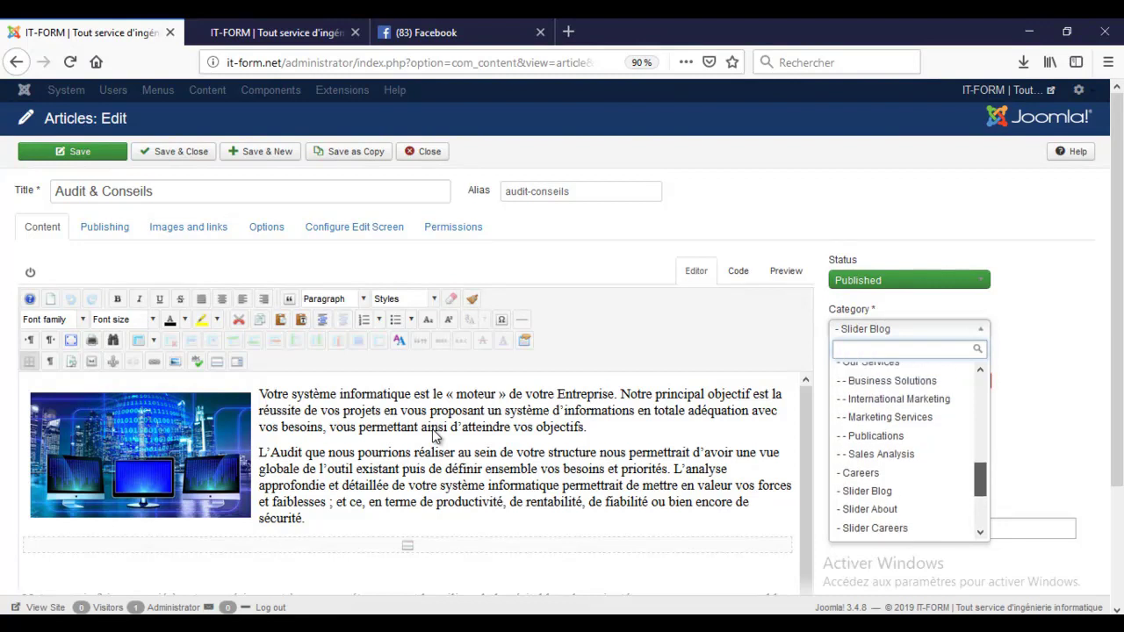
scroll(905, 448, "up", 4)
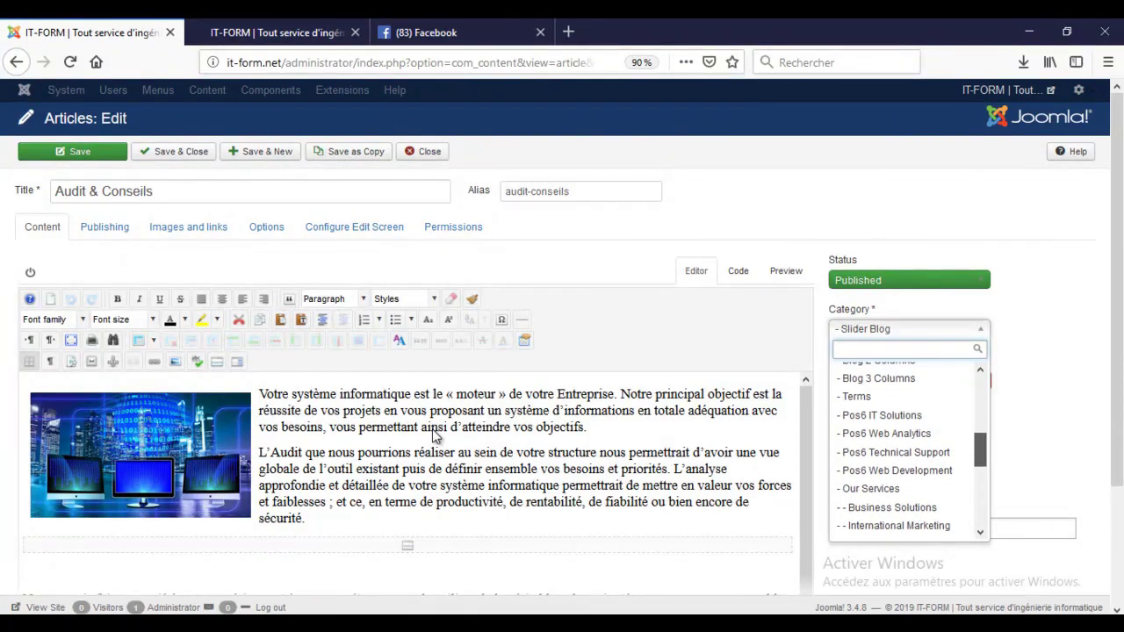
scroll(905, 448, "up", 5)
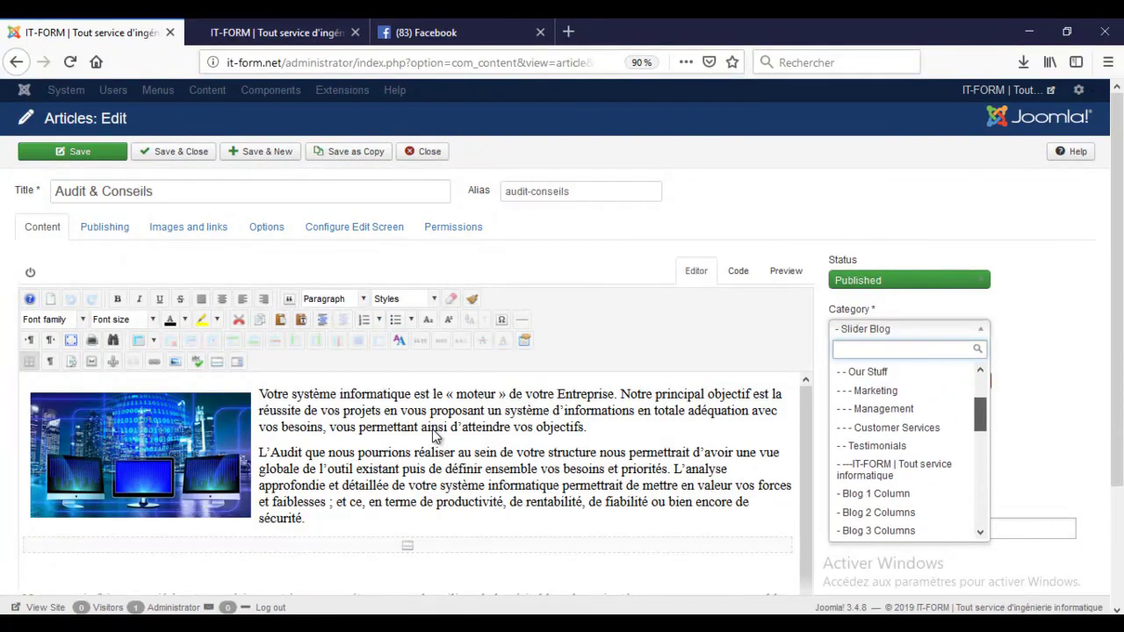
scroll(905, 448, "up", 2)
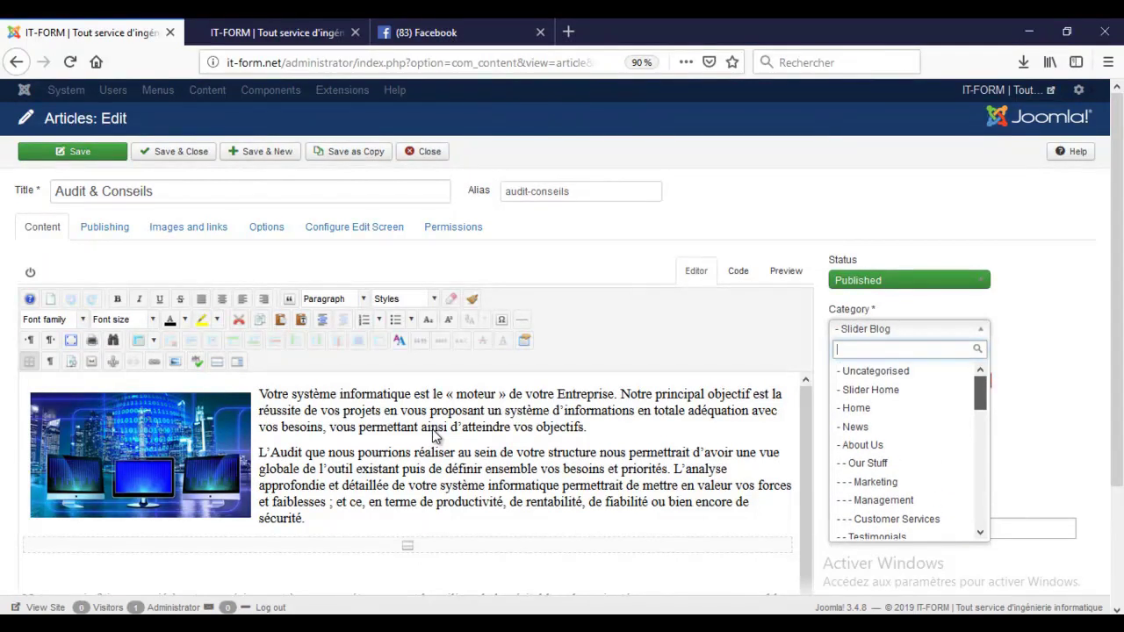
key("Return")
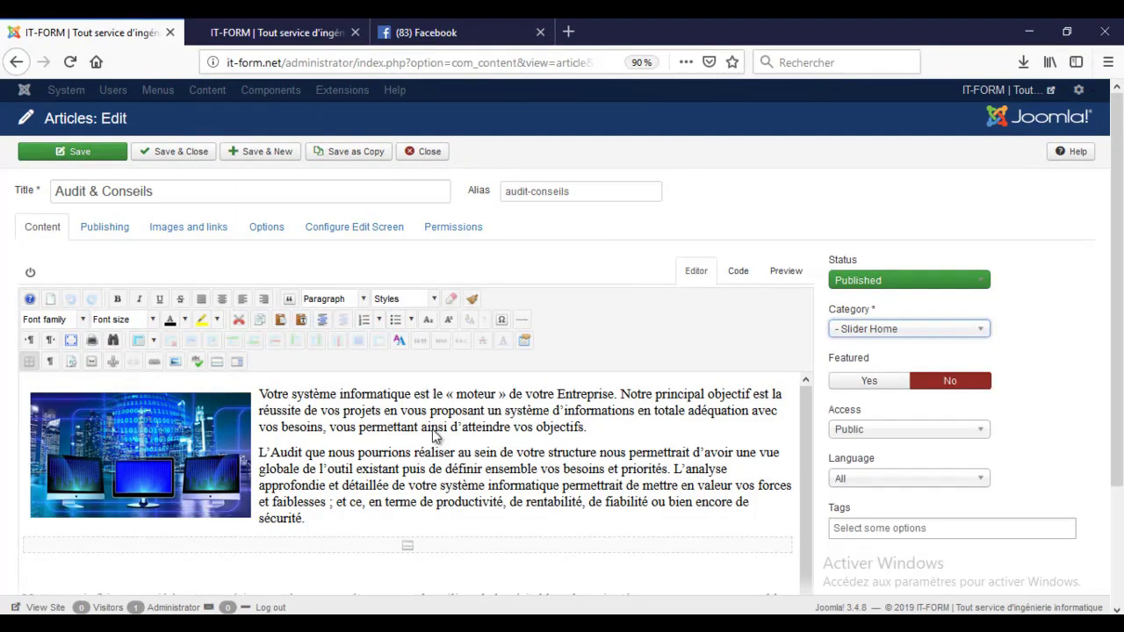
- Set the article's intro image to images/securite-des-donnes.jpg and save the article
key("Return")
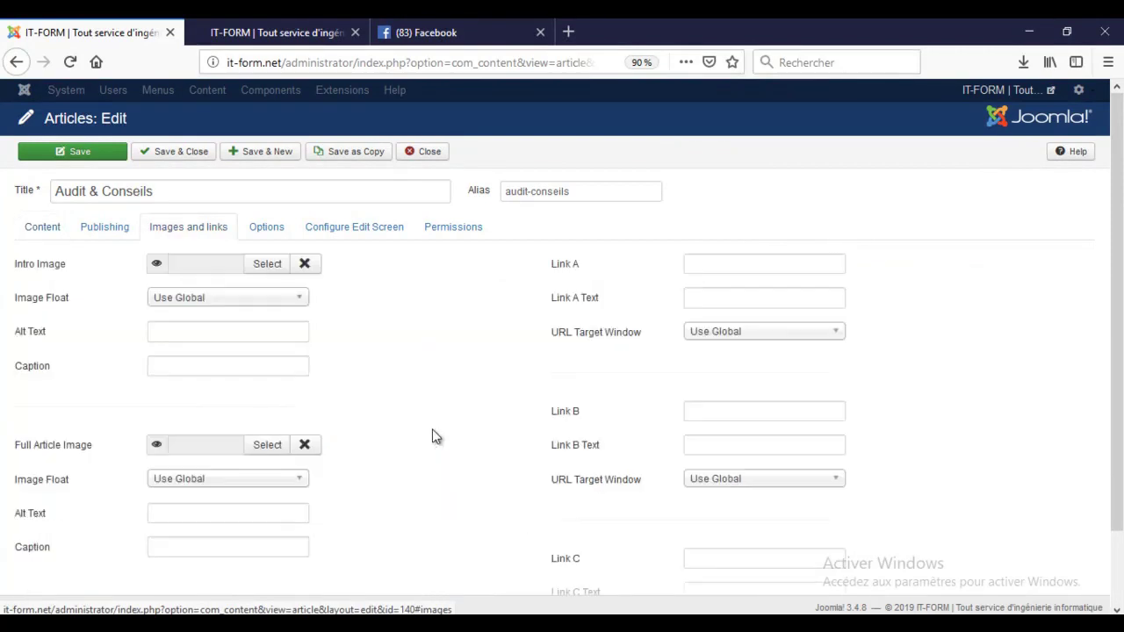
key("Tab")
key("Tab")
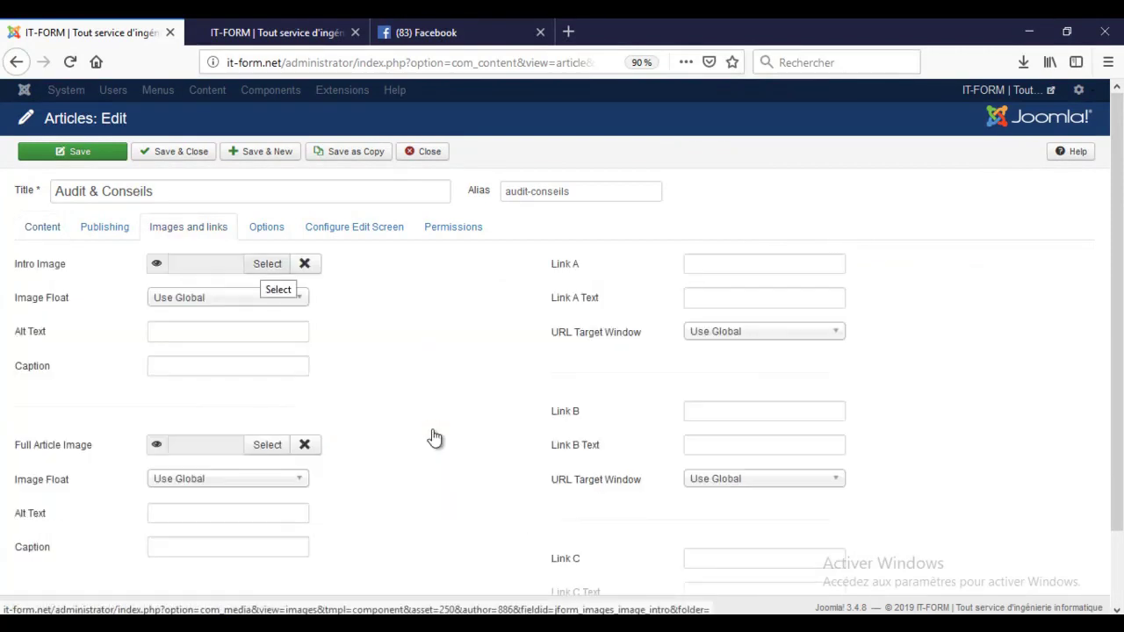
key("Return")
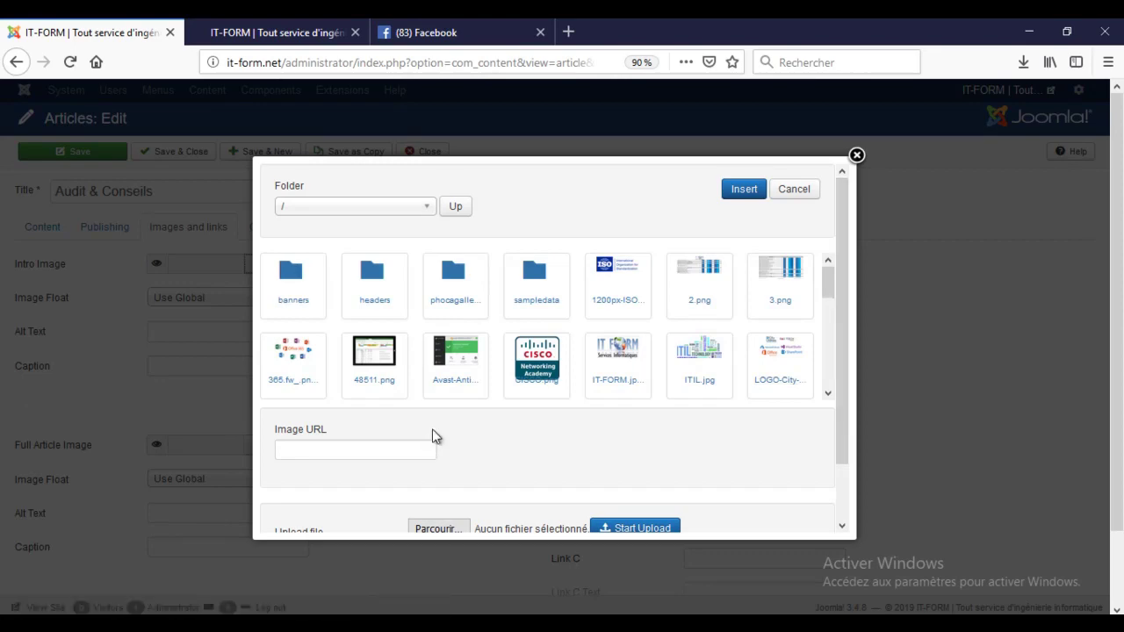
scroll(432, 437, "down", 3)
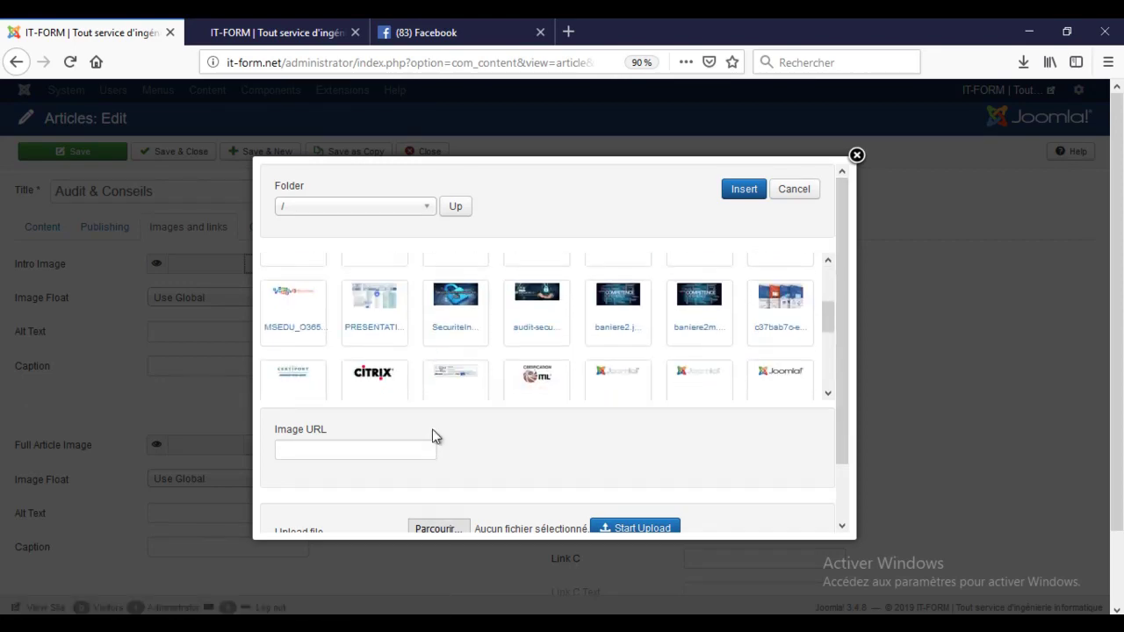
scroll(432, 437, "down", 3)
scroll(432, 437, "down", 2)
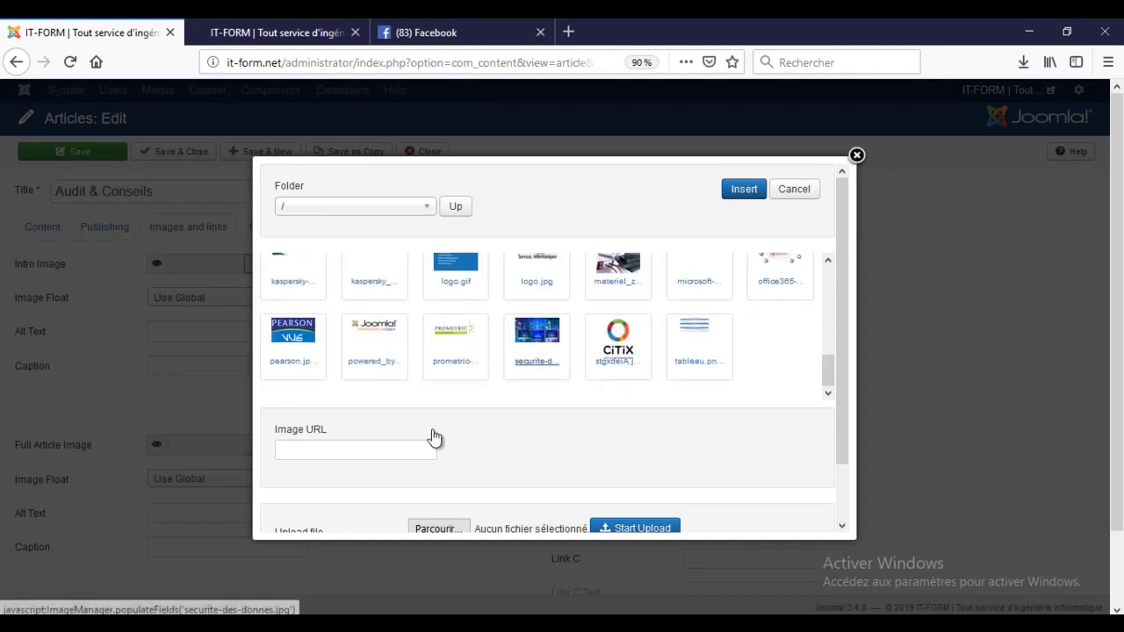
key("Return")
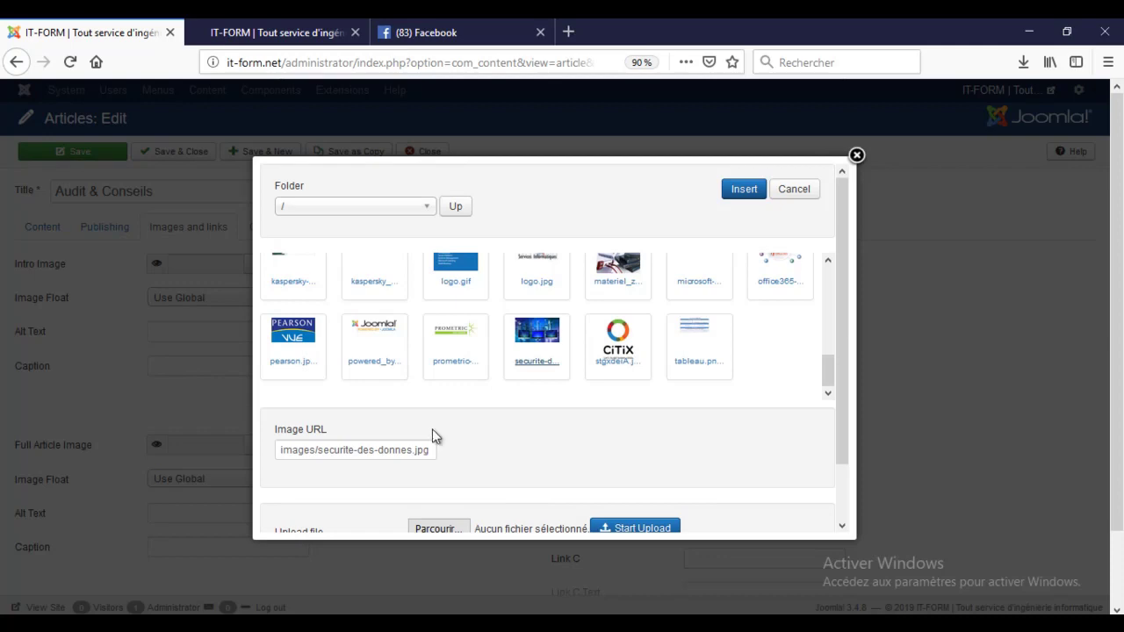
key("Return")
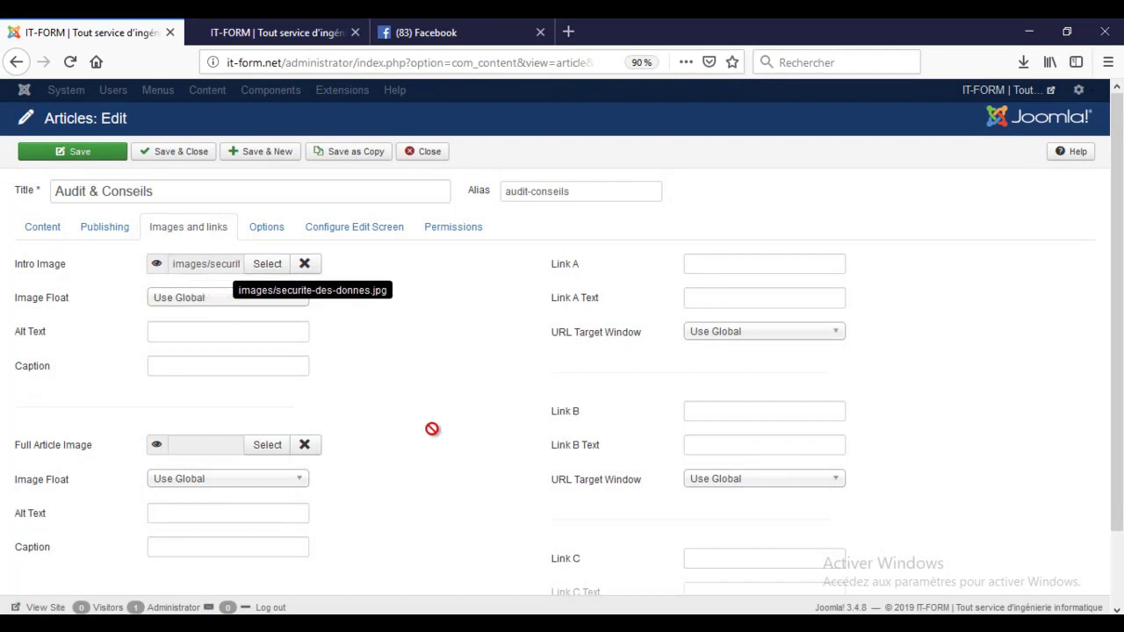
key("Tab")
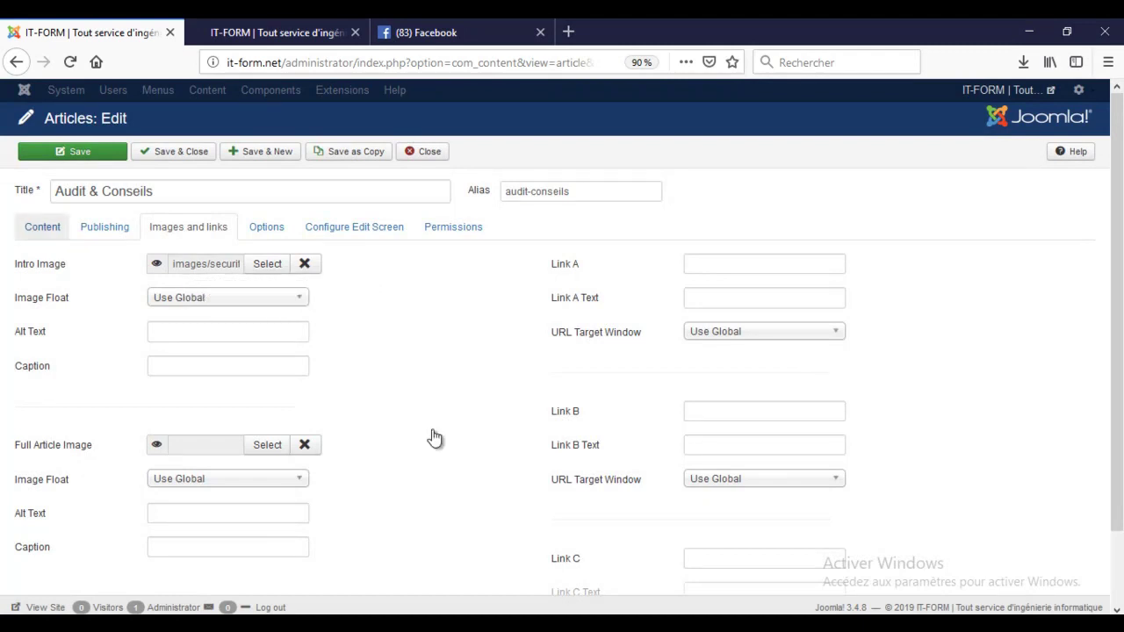
key("Return")
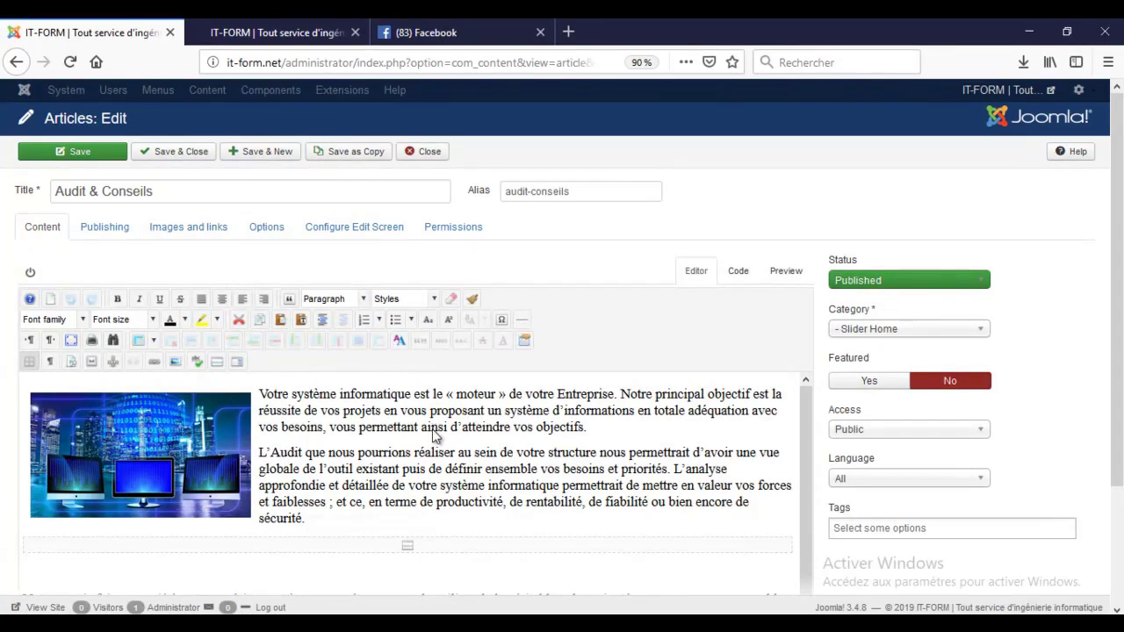
key("ctrl+s")
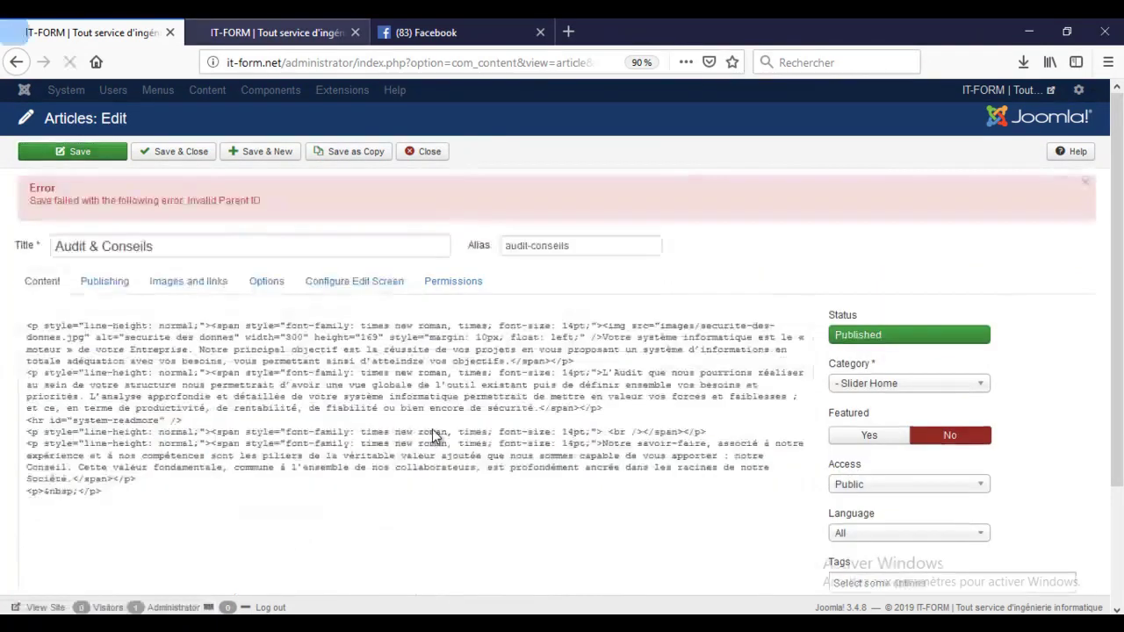
- Reload the public home page and check its slider for the Audit & Conseils slide
key("ctrl+Tab")
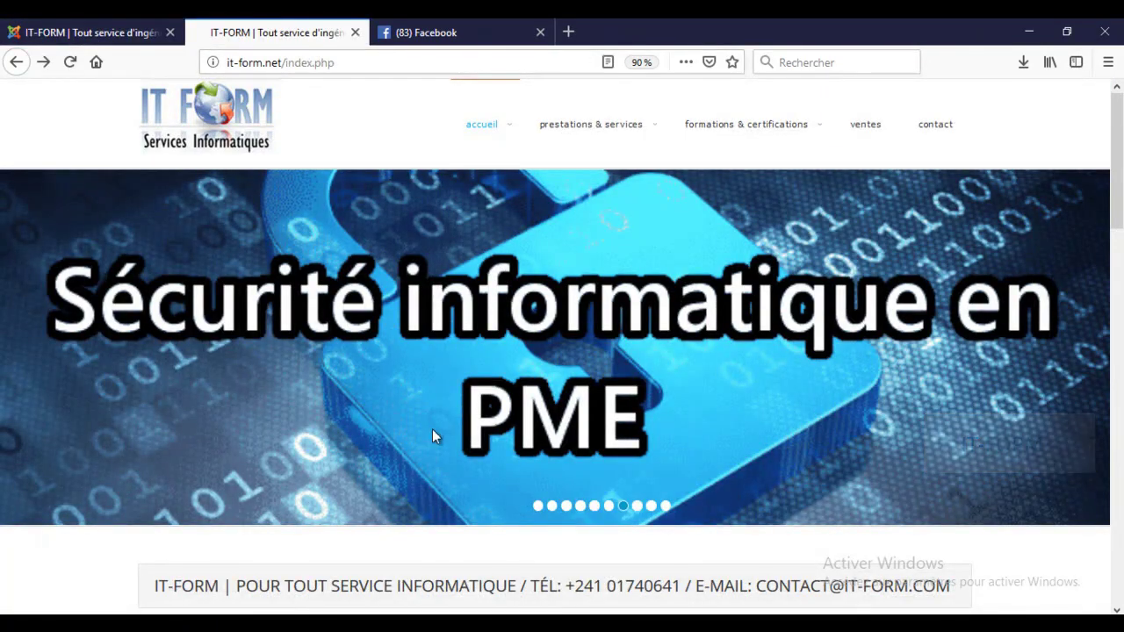
key("F5")
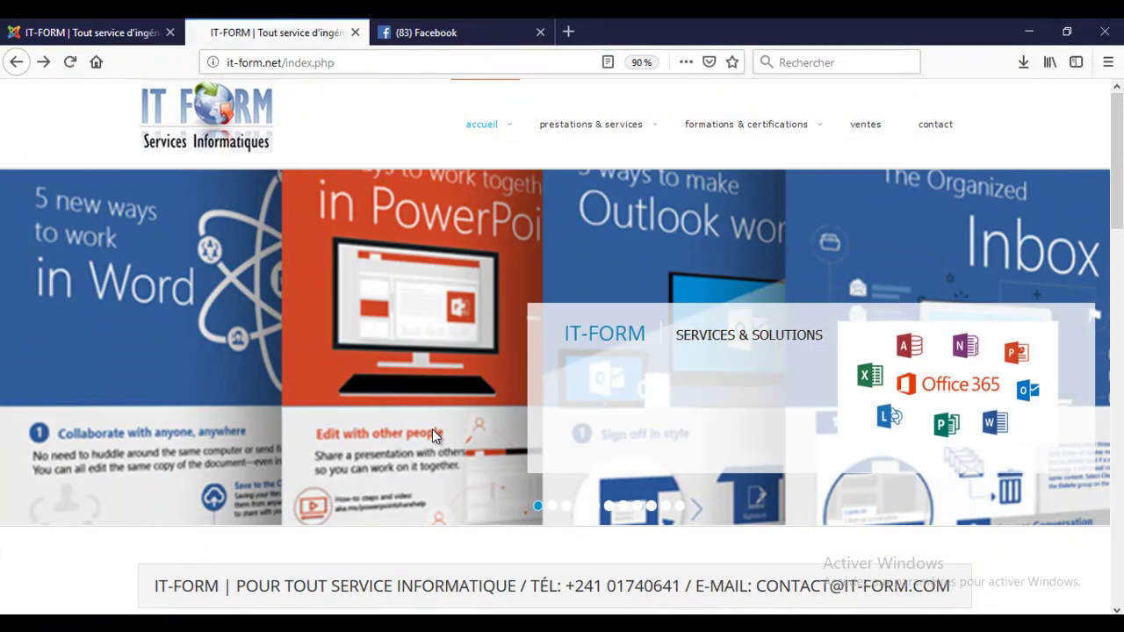
key("F5")
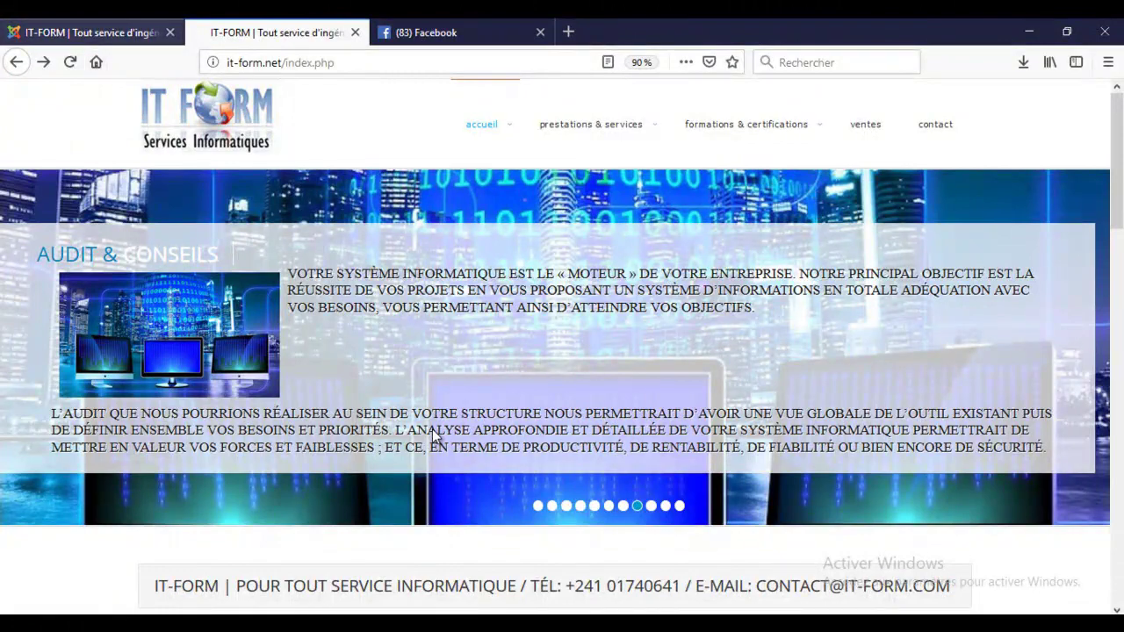
- Return to the Audit & Conseils article, set its category to "IT-FORM | Pour Tout service informatique", then save and close it
key("ctrl+shift+Tab")
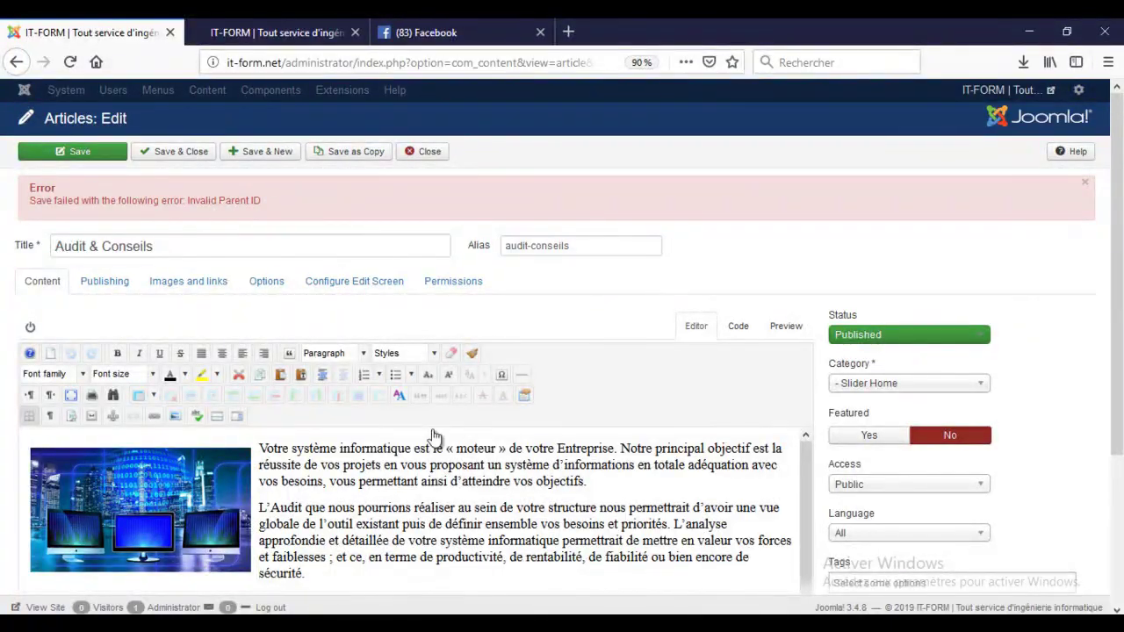
key("Down")
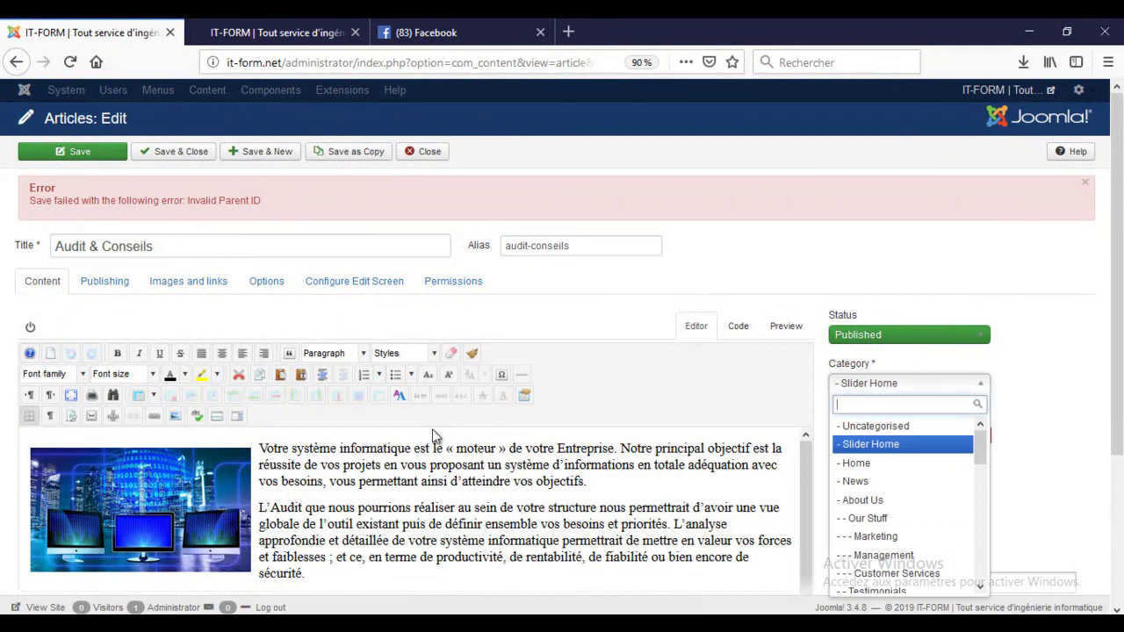
scroll(905, 501, "down", 3)
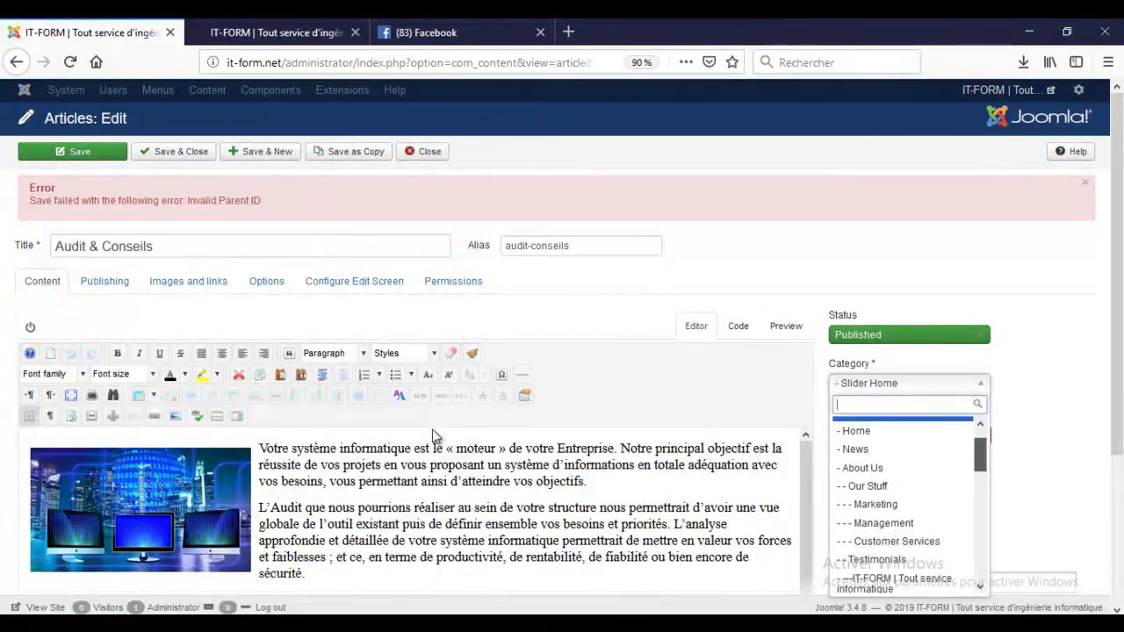
scroll(905, 501, "down", 10)
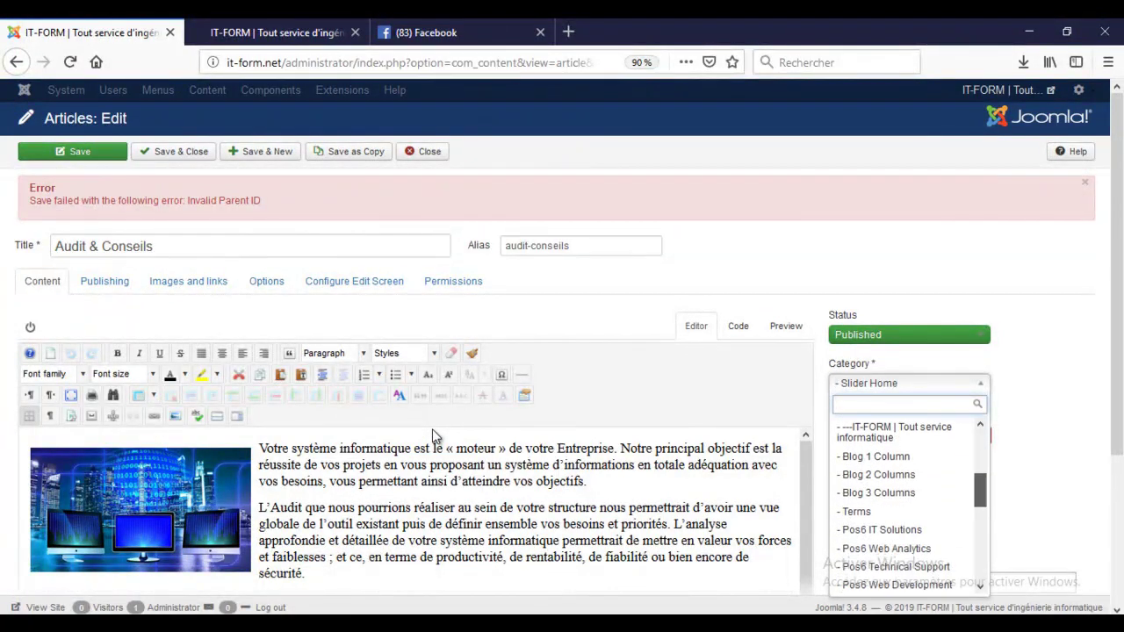
key("Down")
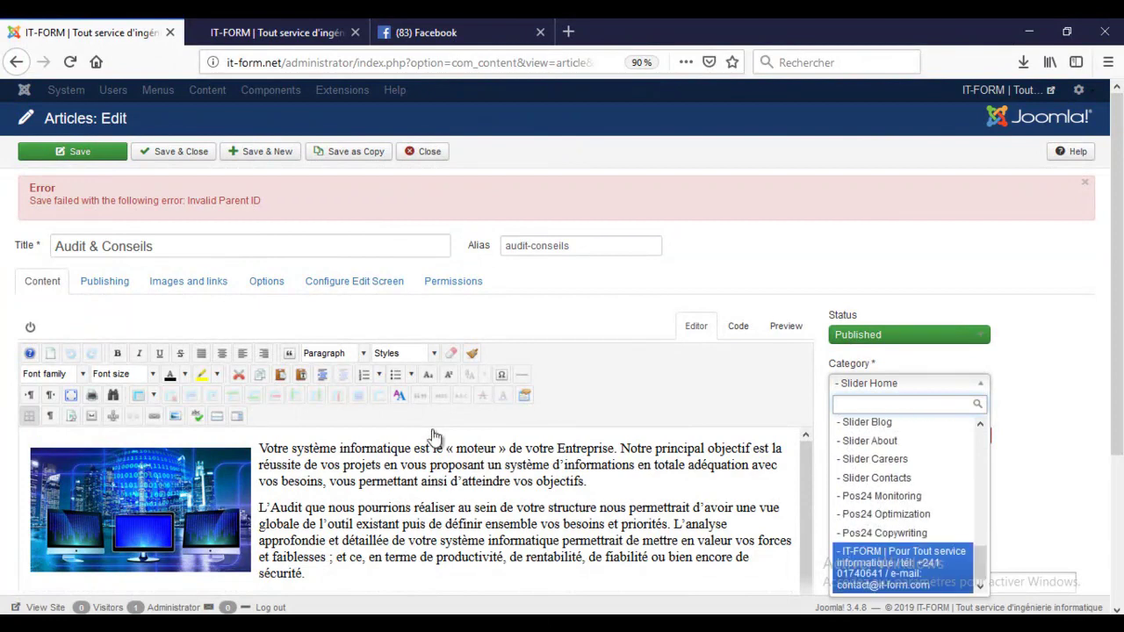
key("Return")
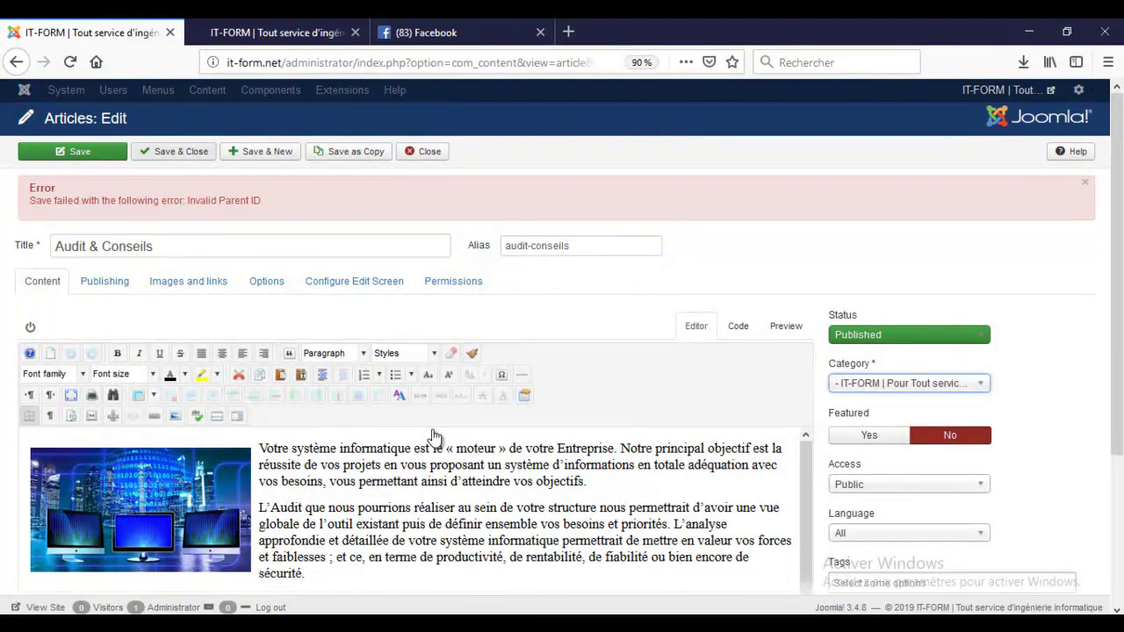
key("Return")
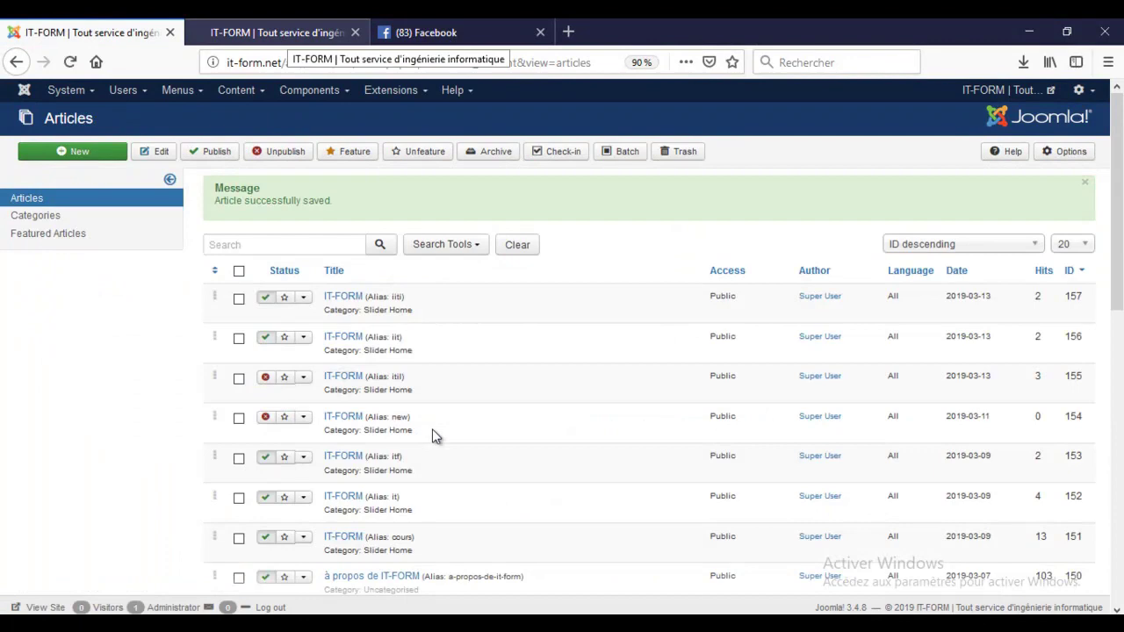
- Reload the public home page and examine how the Audit & Conseils article is displayed among the content below the slider
key("ctrl+Tab")
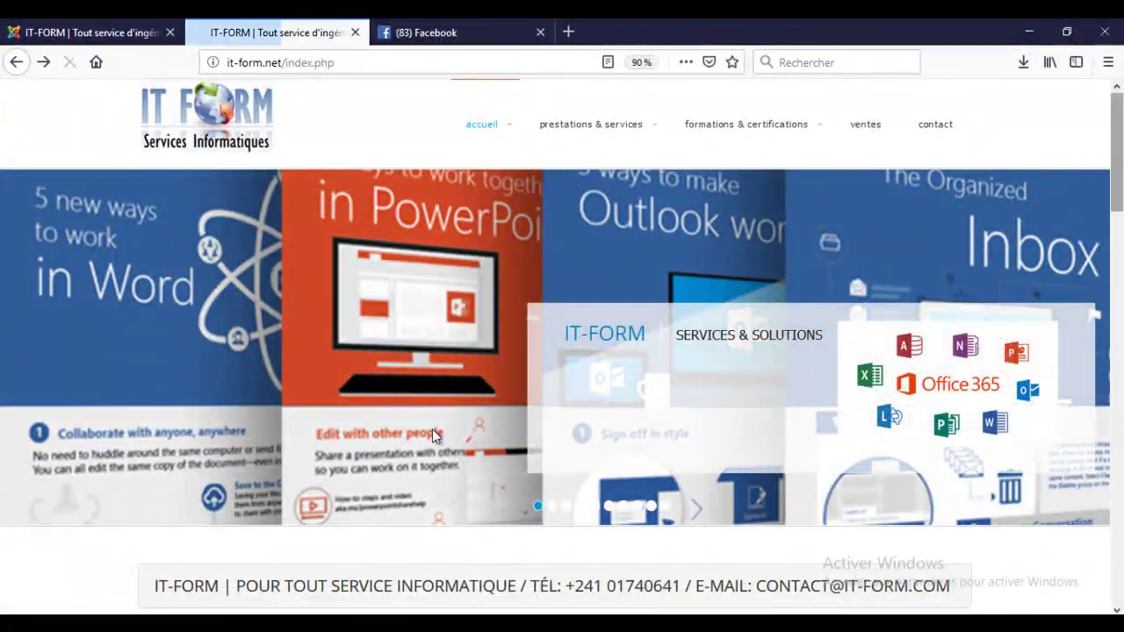
scroll(435, 436, "down", 2)
scroll(433, 436, "down", 10)
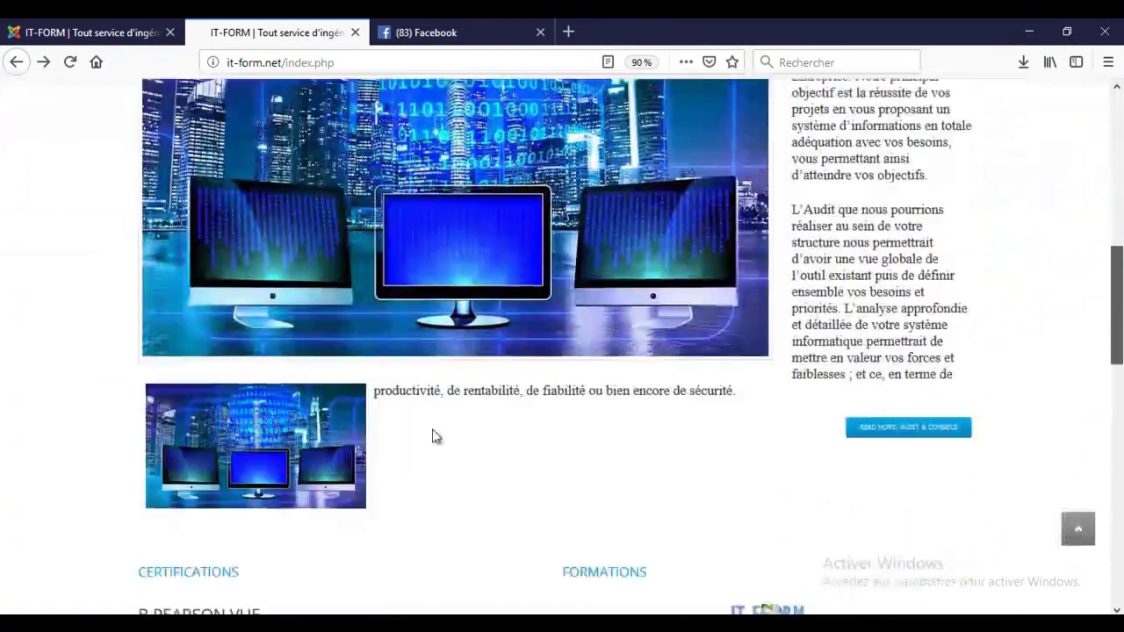
scroll(433, 436, "down", 1)
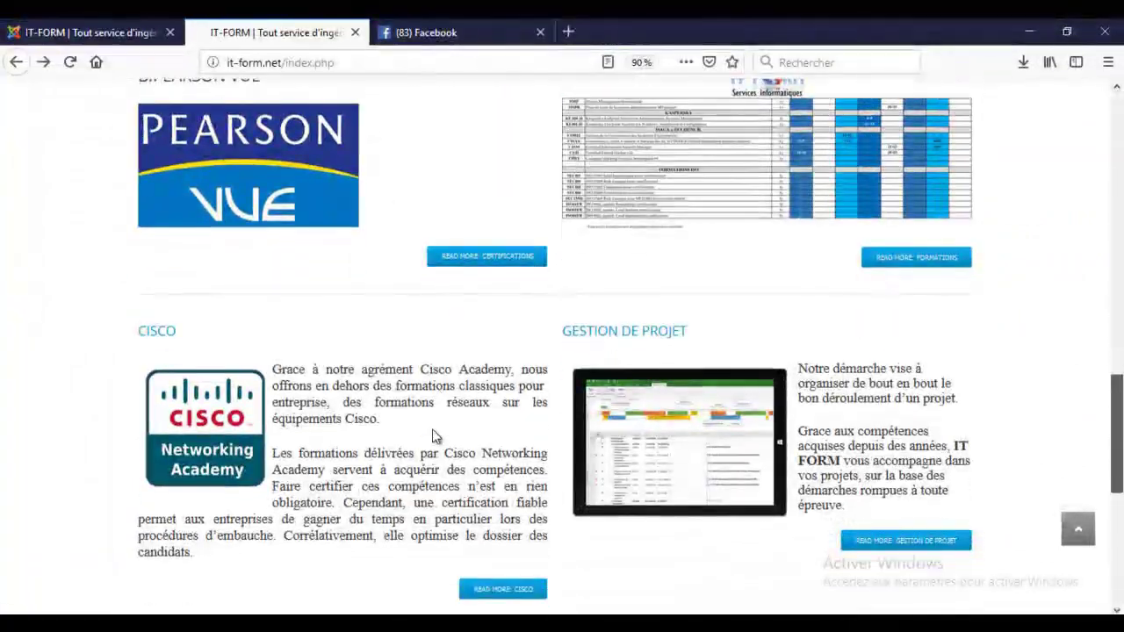
scroll(433, 437, "down", 5)
scroll(433, 436, "up", 14)
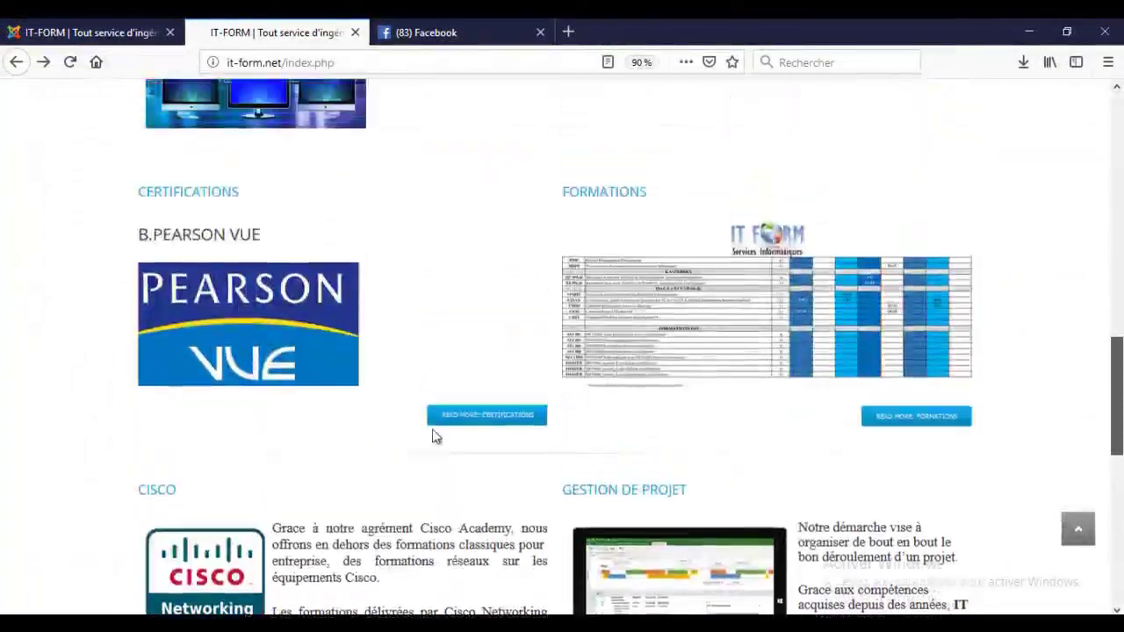
scroll(433, 437, "up", 9)
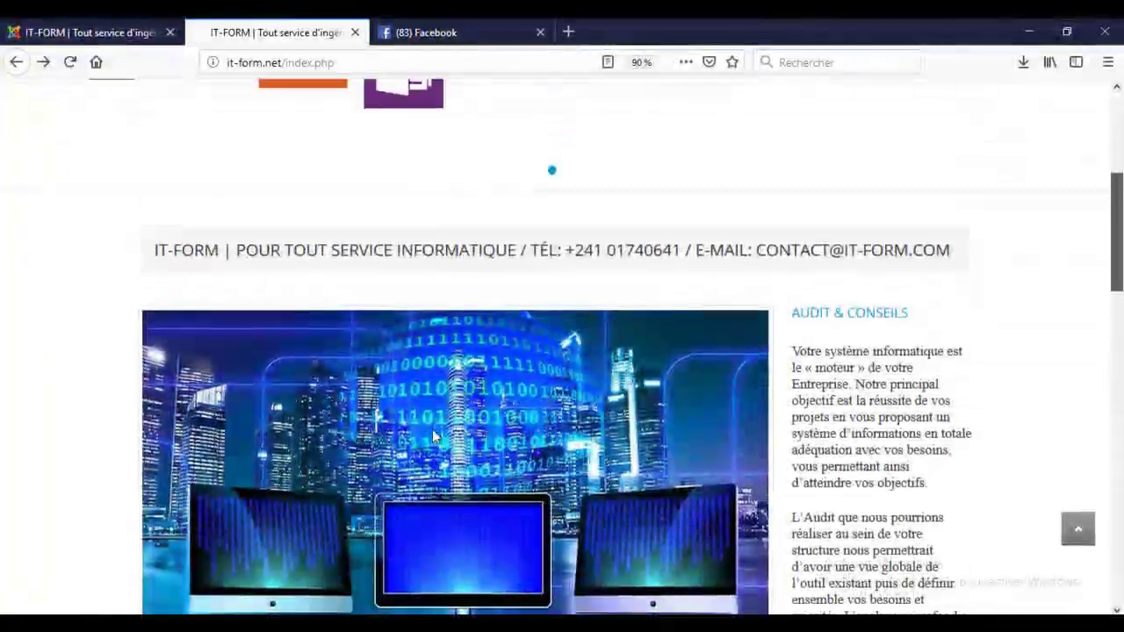
scroll(433, 437, "down", 5)
scroll(433, 436, "down", 2)
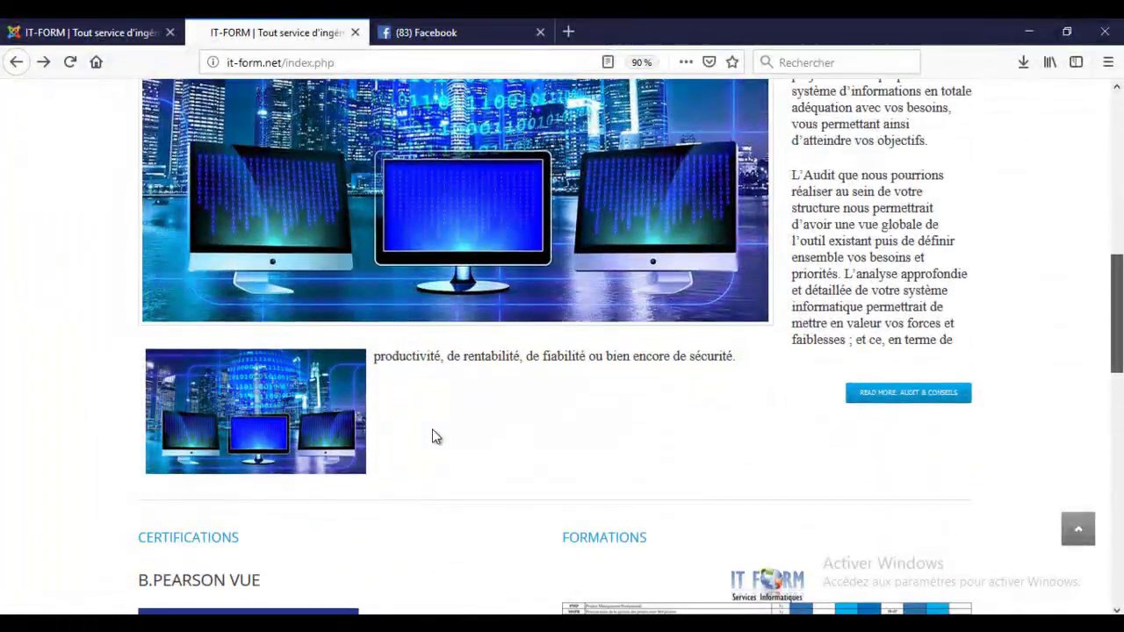
- Reopen the Audit & Conseils article in the administration, clear its intro image, and save the article
scroll(433, 437, "up", 3)
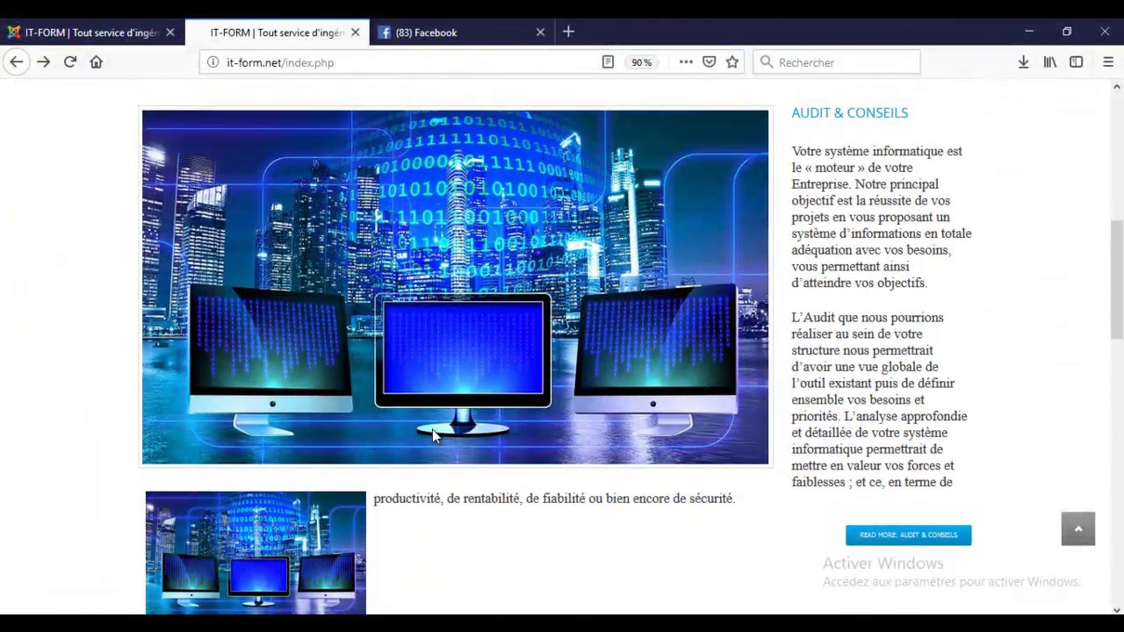
key("ctrl+shift+Tab")
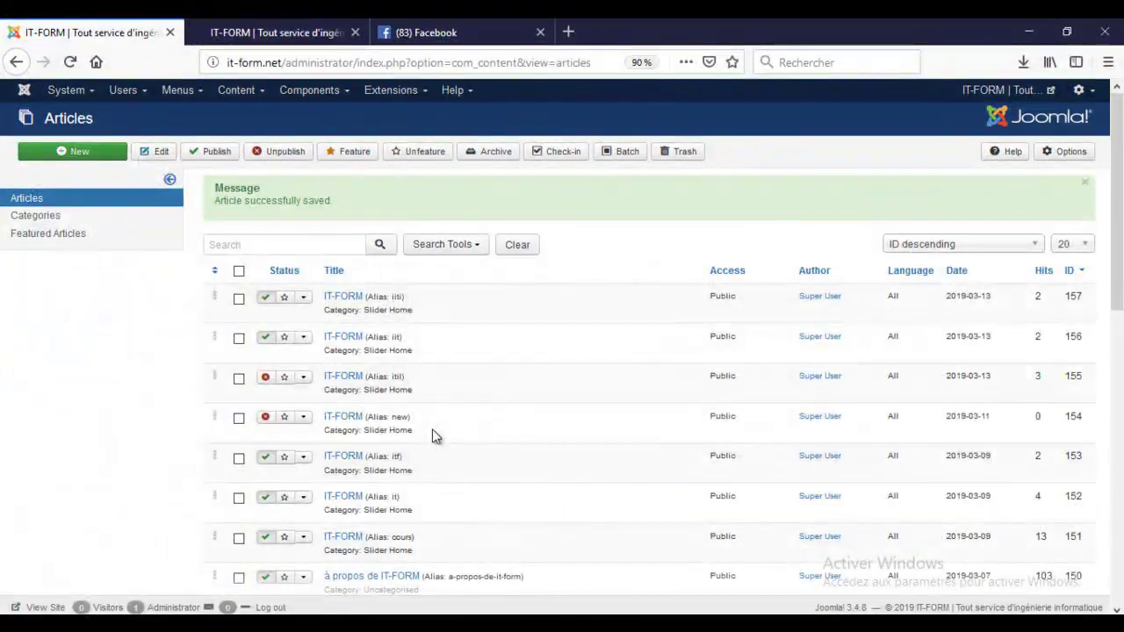
scroll(433, 436, "down", 10)
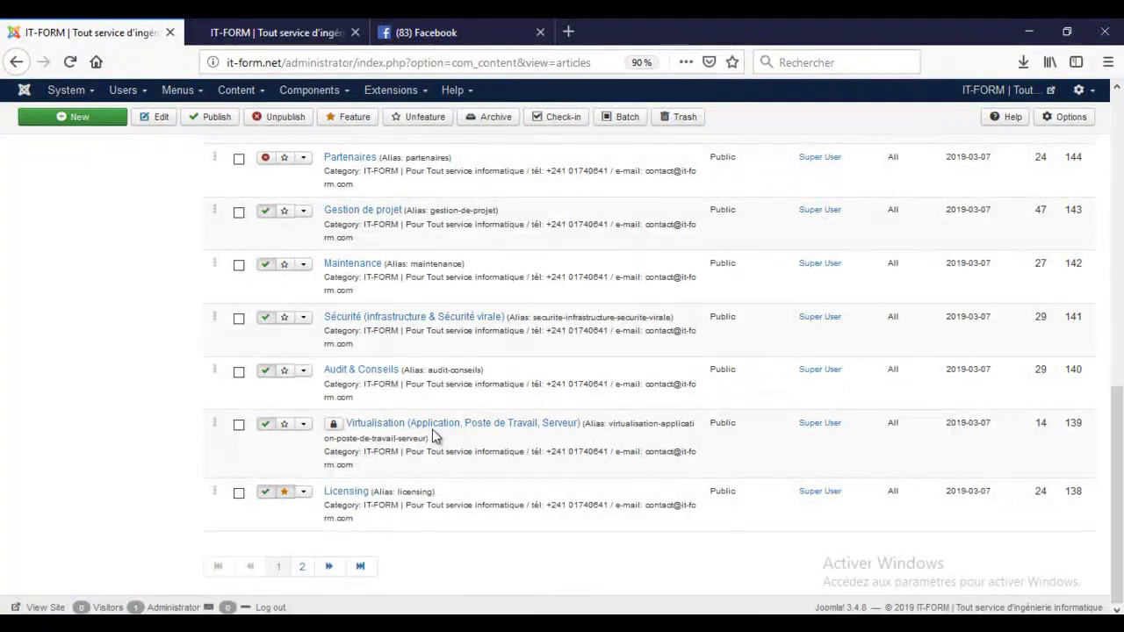
left_click(433, 437)
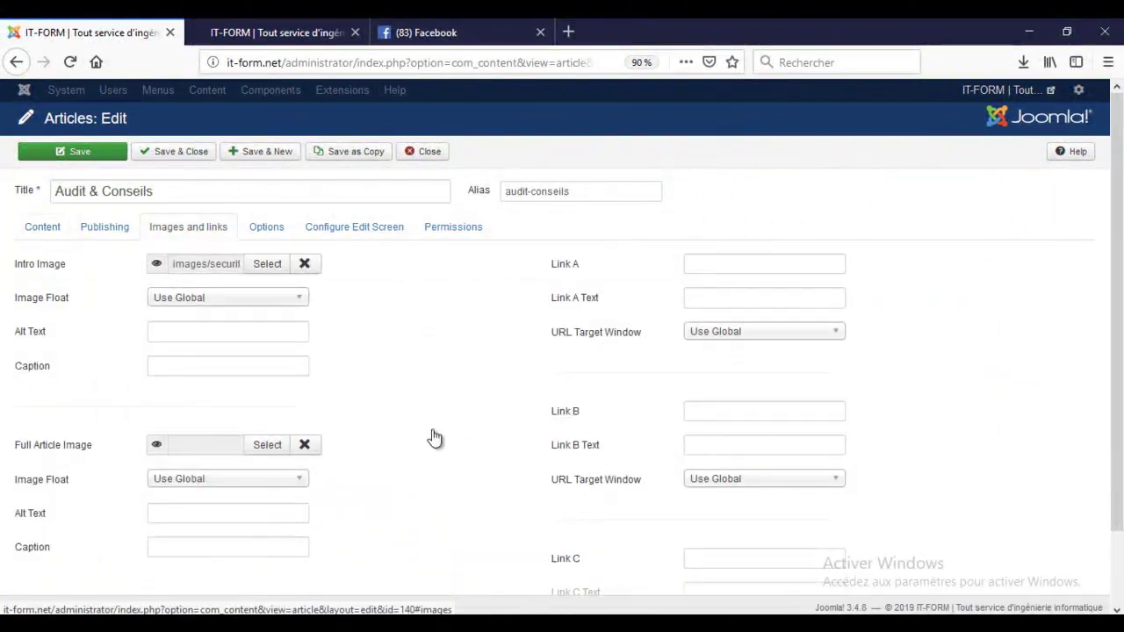
key("Return")
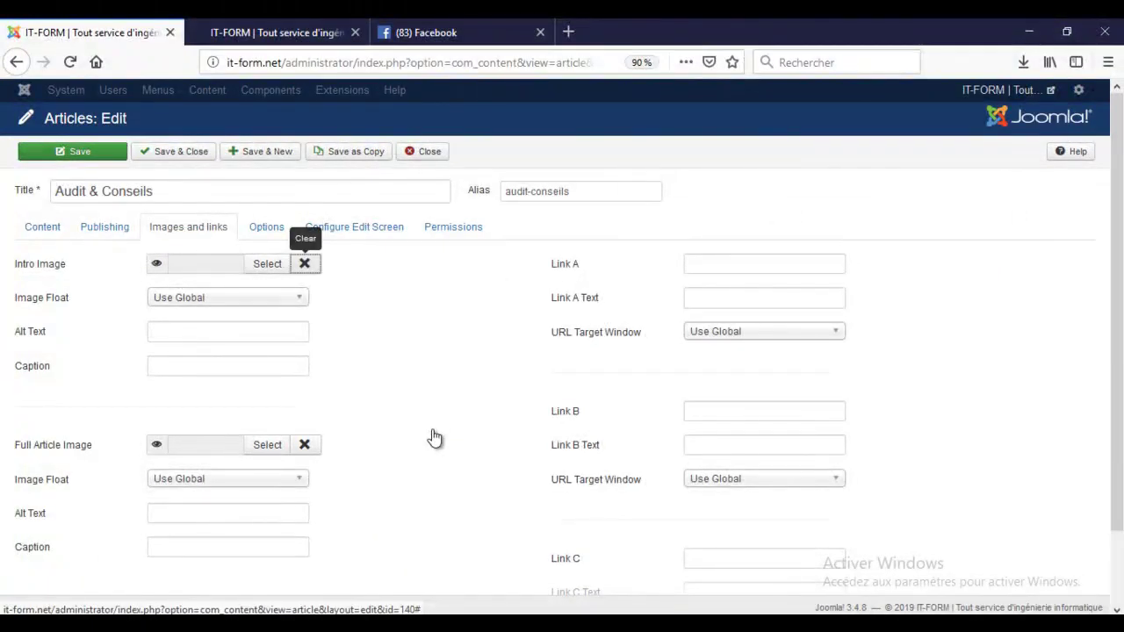
key("ctrl+s")
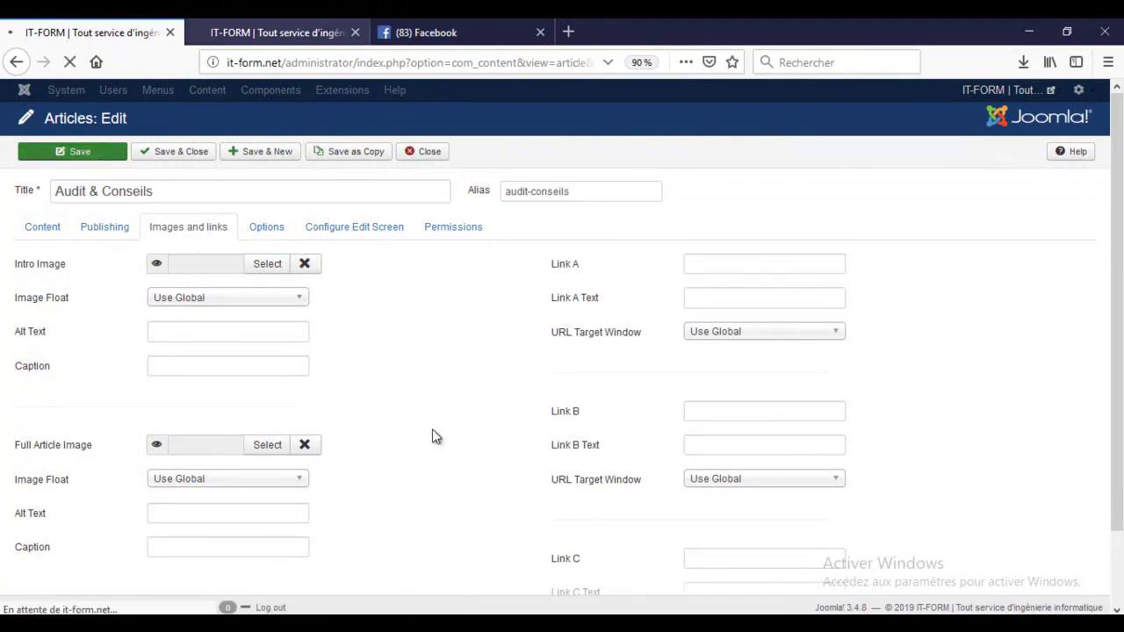
- Reload the public home page to check how the Audit & Conseils article is displayed, then return to the administration and close the article
key("ctrl+Tab")
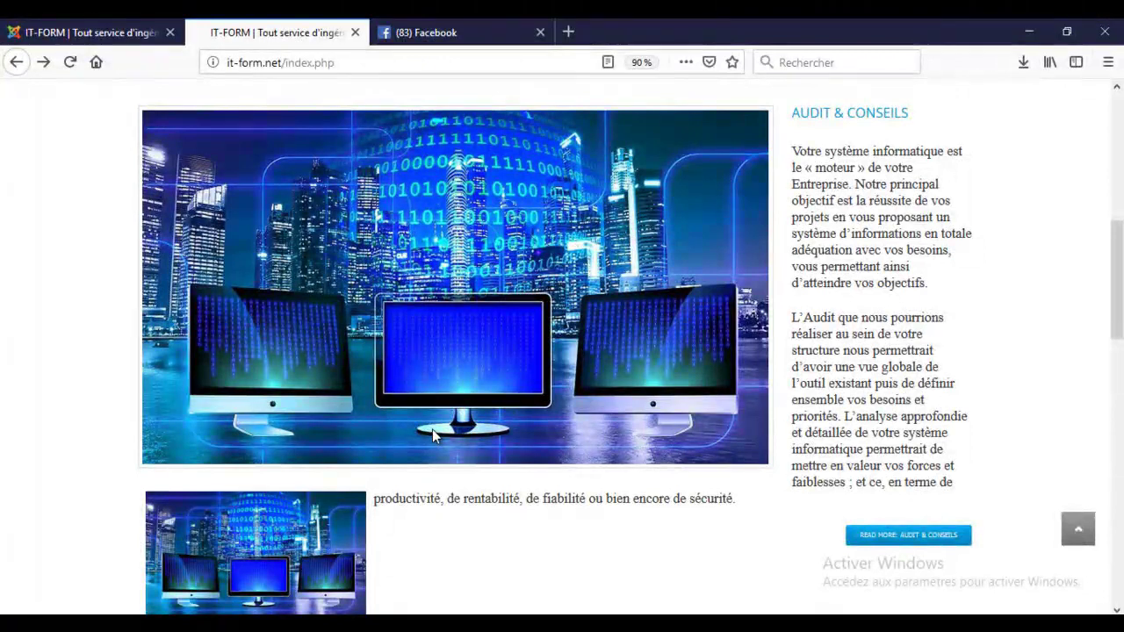
key("F5")
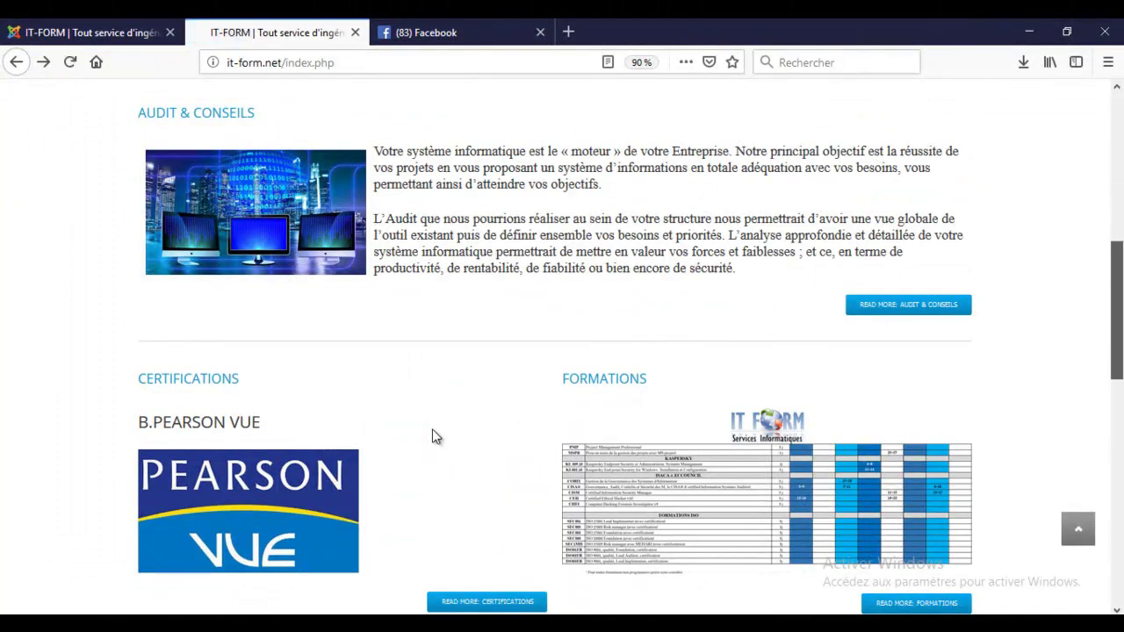
scroll(437, 436, "up", 3)
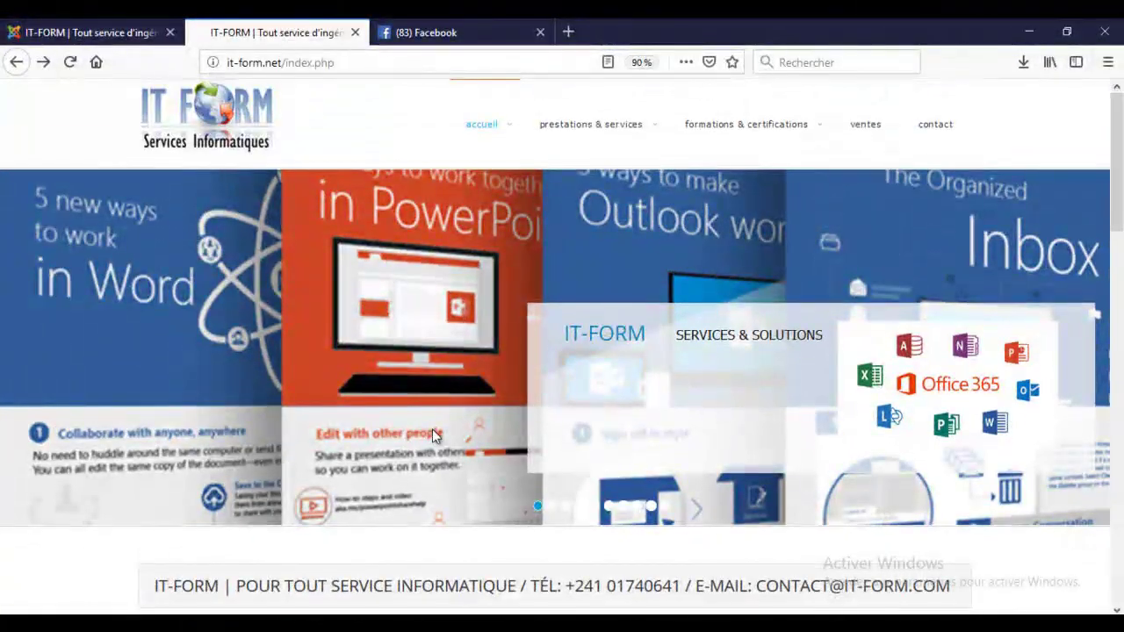
key("ctrl+shift+Tab")
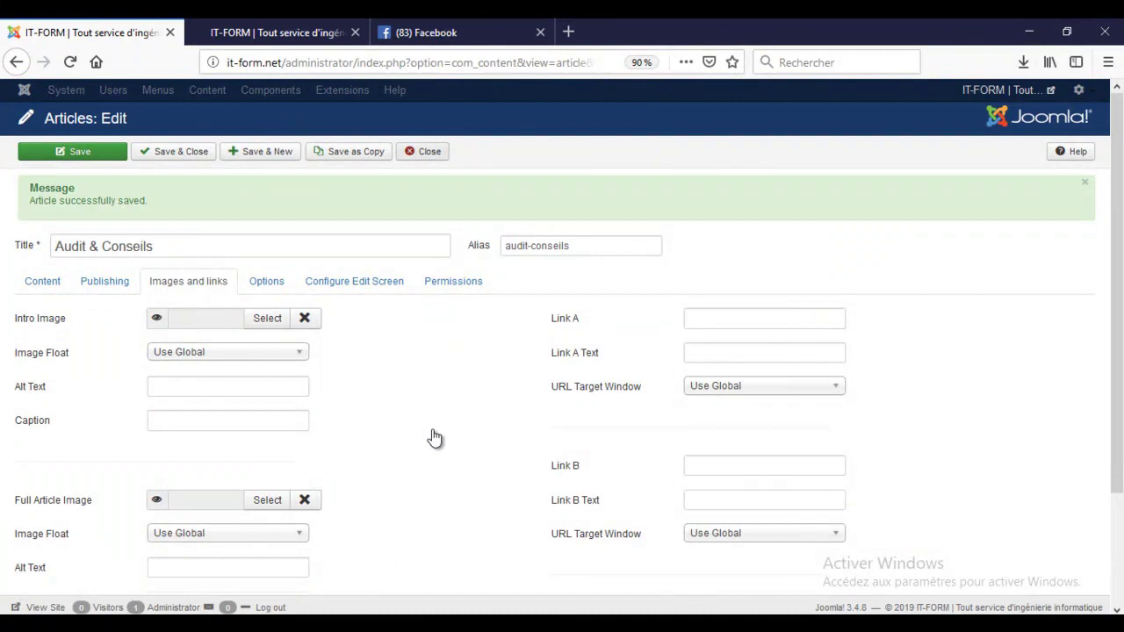
left_click(422, 151)
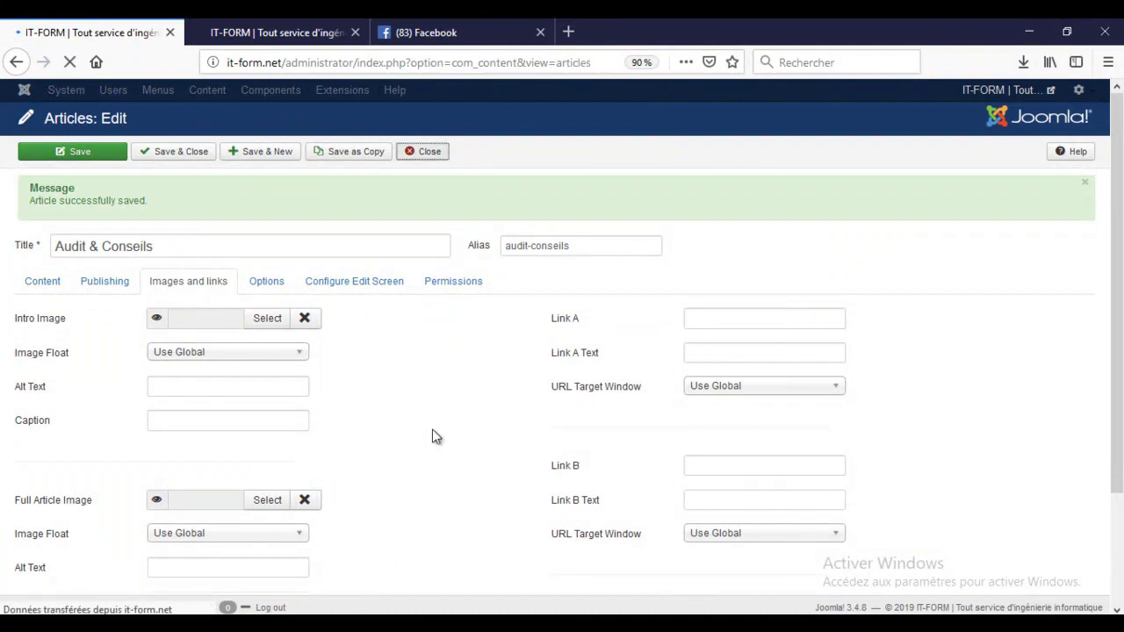